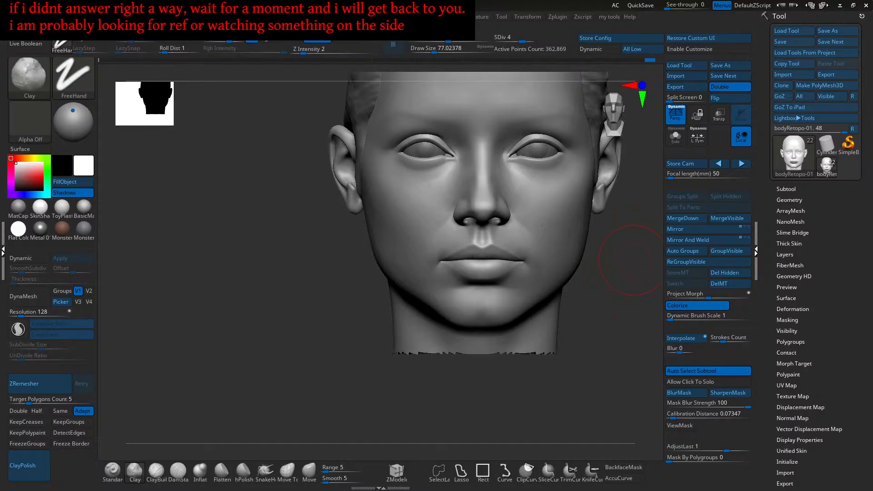
# - Orbit, frame and zoom the head to a close frontal view of the forehead
pyautogui.moveTo(624, 341); pyautogui.dragTo(547, 368)
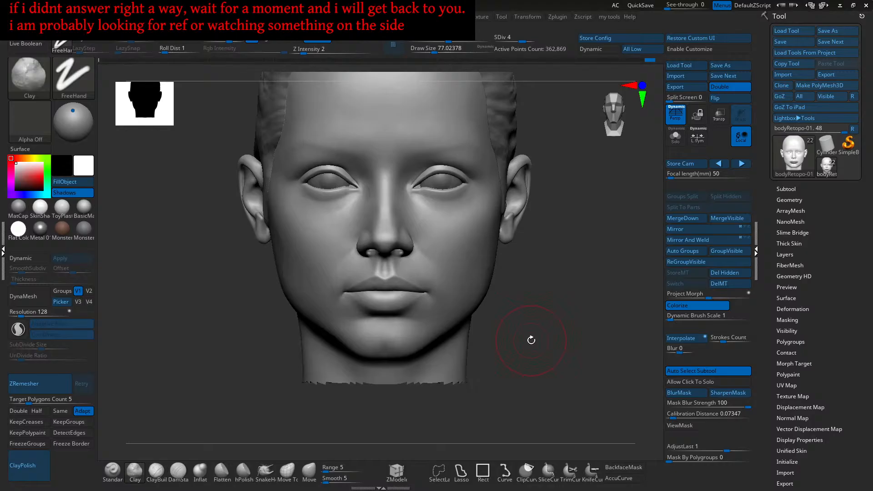
pyautogui.keyDown('alt'); pyautogui.moveTo(578, 321); pyautogui.dragTo(580, 273); pyautogui.keyUp('alt')
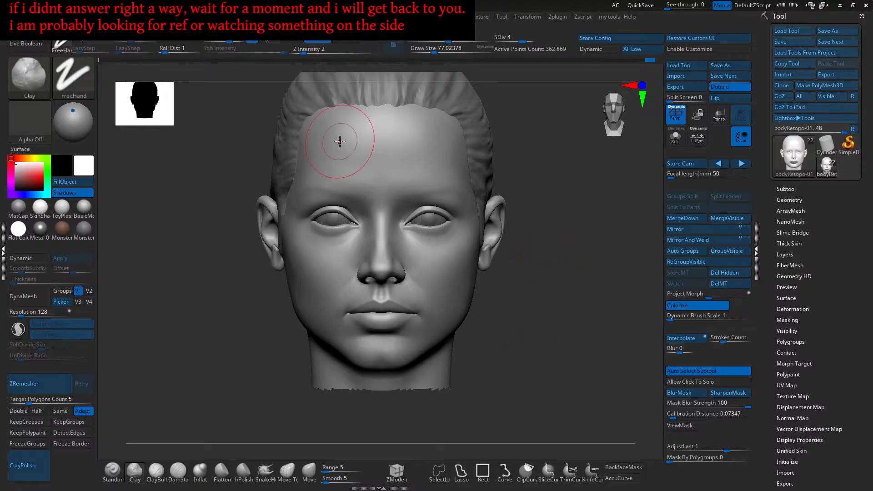
pyautogui.moveTo(518, 271); pyautogui.dragTo(533, 273, button='right')
pyautogui.moveTo(467, 229)
pyautogui.keyDown('alt'); pyautogui.mouseDown(button='right')
pyautogui.moveTo(515, 258)
pyautogui.moveTo(481, 228)
pyautogui.mouseUp(button='right'); pyautogui.keyUp('alt')
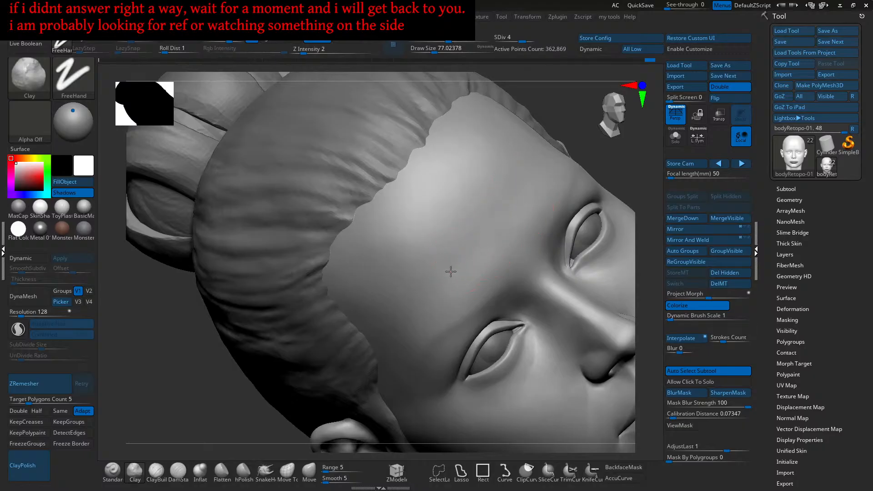
pyautogui.moveTo(434, 287); pyautogui.dragTo(489, 247, button='right')
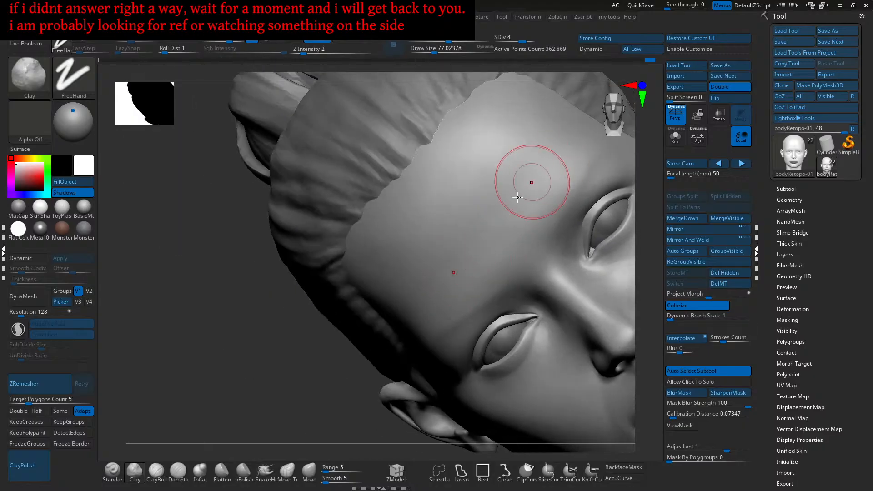
pyautogui.moveTo(548, 167); pyautogui.dragTo(494, 243, button='right')
pyautogui.press('f')
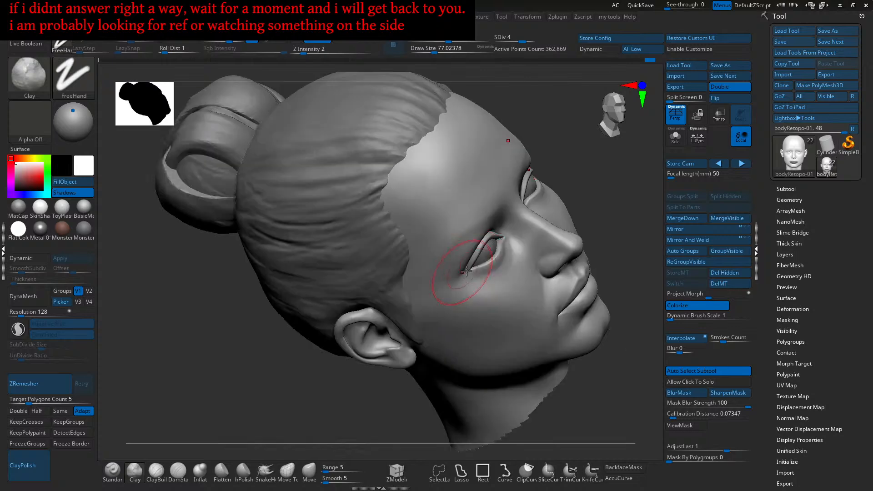
pyautogui.keyDown('shift'); pyautogui.moveTo(462, 263); pyautogui.dragTo(409, 230, button='right'); pyautogui.keyUp('shift')
pyautogui.keyDown('alt'); pyautogui.moveTo(581, 198); pyautogui.dragTo(437, 254, button='right'); pyautogui.keyUp('alt')
pyautogui.keyDown('ctrl'); pyautogui.moveTo(437, 254); pyautogui.dragTo(535, 235, button='right'); pyautogui.keyUp('ctrl')
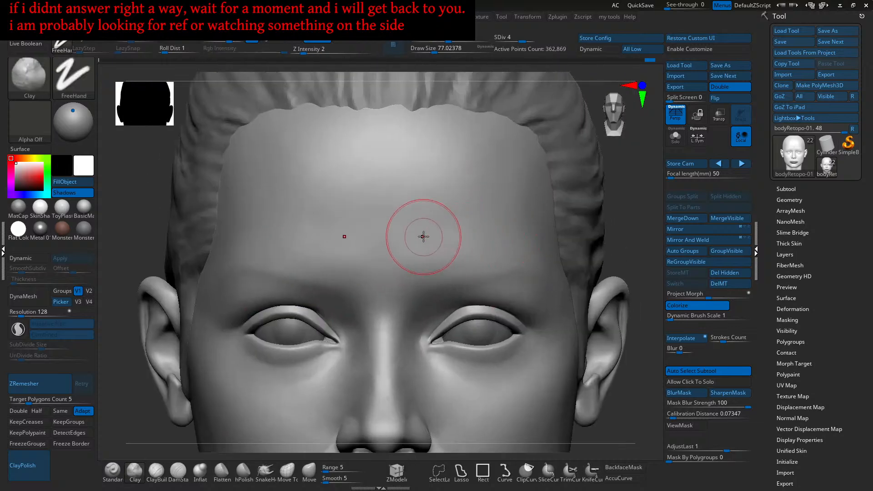
pyautogui.moveTo(437, 226)
pyautogui.mouseDown(button='right')
pyautogui.moveTo(467, 226)
pyautogui.moveTo(459, 261)
pyautogui.moveTo(463, 245)
pyautogui.moveTo(476, 258)
pyautogui.mouseUp(button='right')
pyautogui.moveTo(377, 320); pyautogui.dragTo(512, 242, button='right')
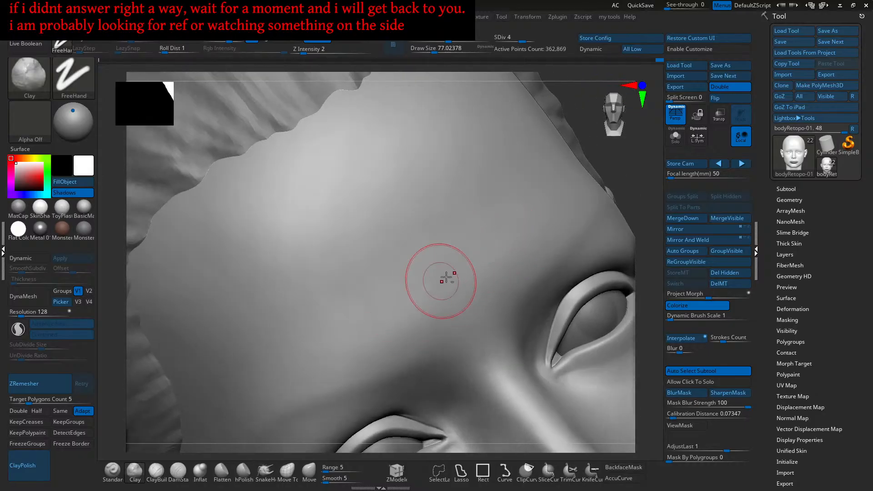
pyautogui.moveTo(511, 234)
pyautogui.mouseDown(button='right')
pyautogui.moveTo(516, 254)
pyautogui.moveTo(488, 271)
pyautogui.moveTo(510, 258)
pyautogui.moveTo(487, 287)
pyautogui.mouseUp(button='right')
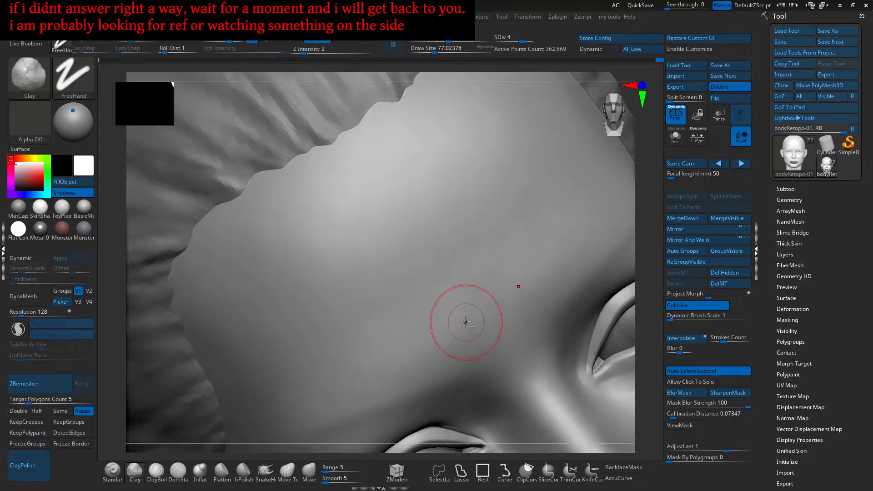
pyautogui.moveTo(449, 348)
pyautogui.mouseDown(button='right')
pyautogui.moveTo(448, 308)
pyautogui.moveTo(482, 318)
pyautogui.moveTo(457, 348)
pyautogui.moveTo(475, 314)
pyautogui.moveTo(452, 342)
pyautogui.moveTo(502, 302)
pyautogui.moveTo(452, 269)
pyautogui.moveTo(458, 280)
pyautogui.moveTo(485, 236)
pyautogui.mouseUp(button='right')
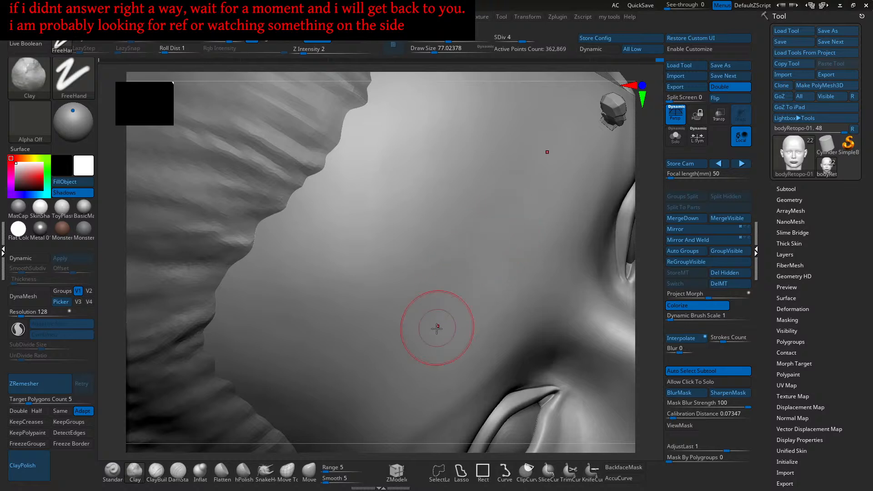
pyautogui.moveTo(488, 263); pyautogui.dragTo(512, 269, button='right')
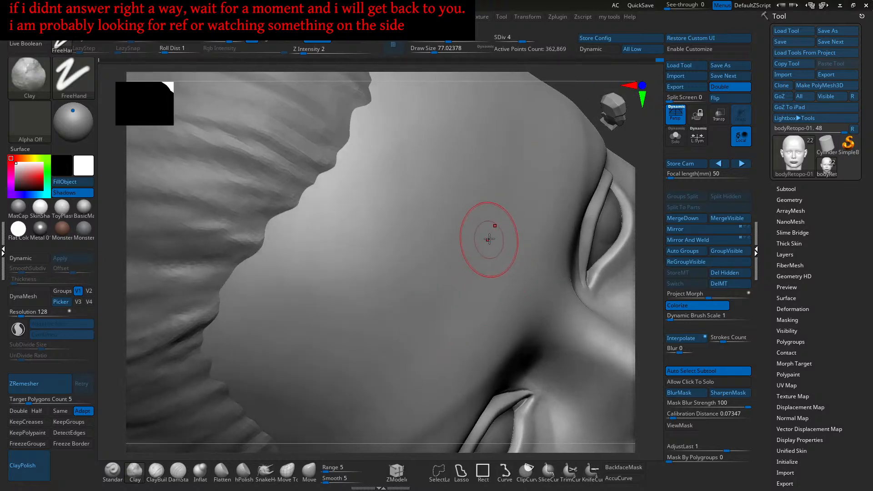
pyautogui.moveTo(472, 289); pyautogui.dragTo(439, 327, button='right')
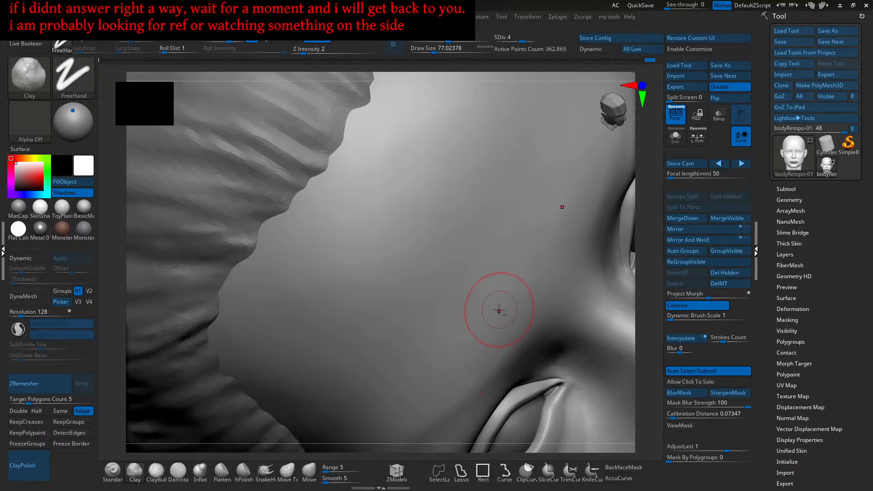
pyautogui.moveTo(455, 367)
pyautogui.mouseDown(button='right')
pyautogui.moveTo(522, 259)
pyautogui.moveTo(497, 302)
pyautogui.moveTo(454, 315)
pyautogui.moveTo(508, 316)
pyautogui.moveTo(512, 282)
pyautogui.moveTo(536, 292)
pyautogui.moveTo(472, 298)
pyautogui.moveTo(478, 311)
pyautogui.moveTo(483, 292)
pyautogui.moveTo(481, 316)
pyautogui.moveTo(469, 323)
pyautogui.moveTo(476, 301)
pyautogui.moveTo(510, 285)
pyautogui.mouseUp(button='right')
pyautogui.moveTo(481, 328); pyautogui.dragTo(504, 286, button='right')
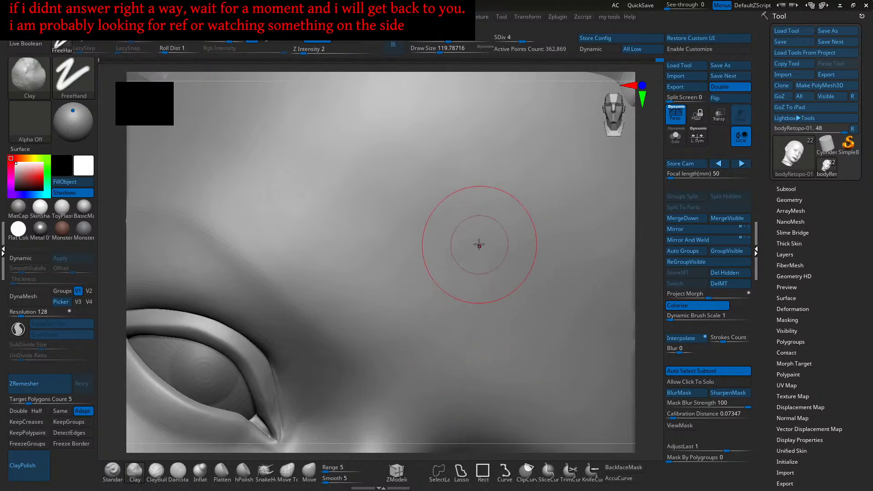
pyautogui.moveTo(425, 295)
pyautogui.mouseDown(button='right')
pyautogui.moveTo(471, 253)
pyautogui.moveTo(465, 271)
pyautogui.mouseUp(button='right')
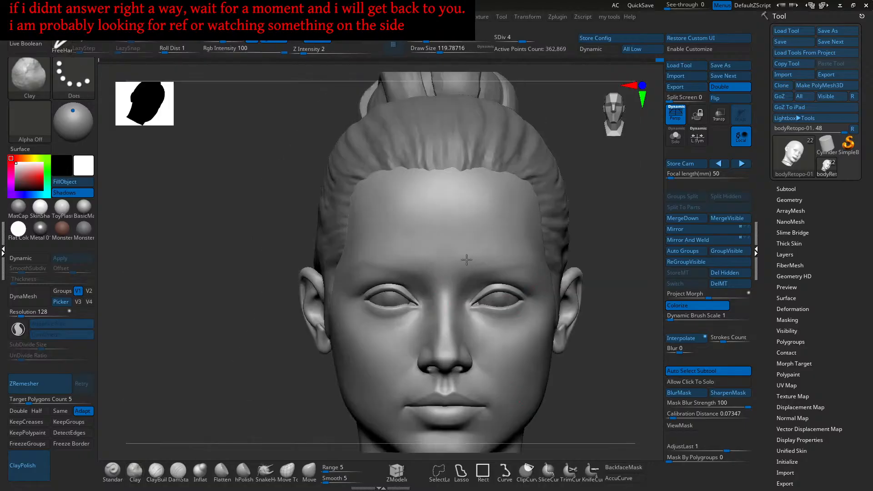
pyautogui.moveTo(481, 233)
pyautogui.keyDown('alt'); pyautogui.mouseDown(button='right')
pyautogui.moveTo(497, 267)
pyautogui.moveTo(463, 263)
pyautogui.moveTo(474, 301)
pyautogui.moveTo(436, 298)
pyautogui.mouseUp(button='right'); pyautogui.keyUp('alt')
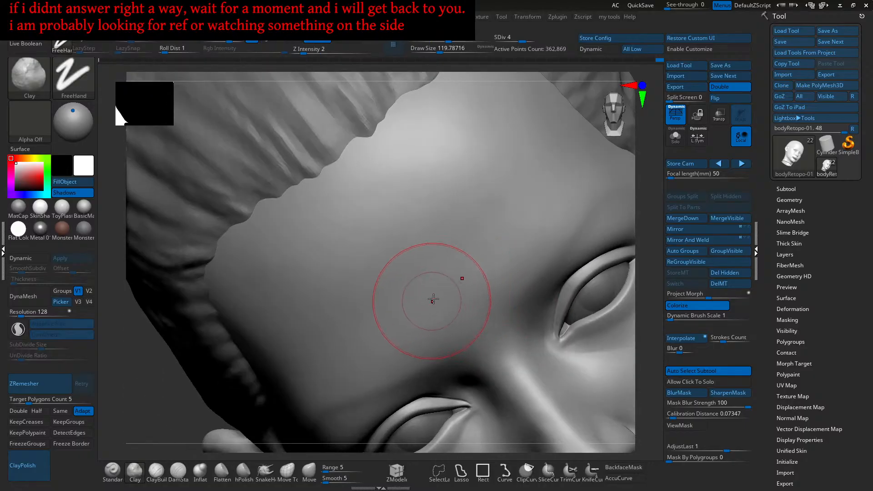
pyautogui.keyDown('ctrl'); pyautogui.moveTo(496, 211); pyautogui.dragTo(516, 244, button='right'); pyautogui.keyUp('ctrl')
pyautogui.moveTo(517, 242); pyautogui.dragTo(475, 303)
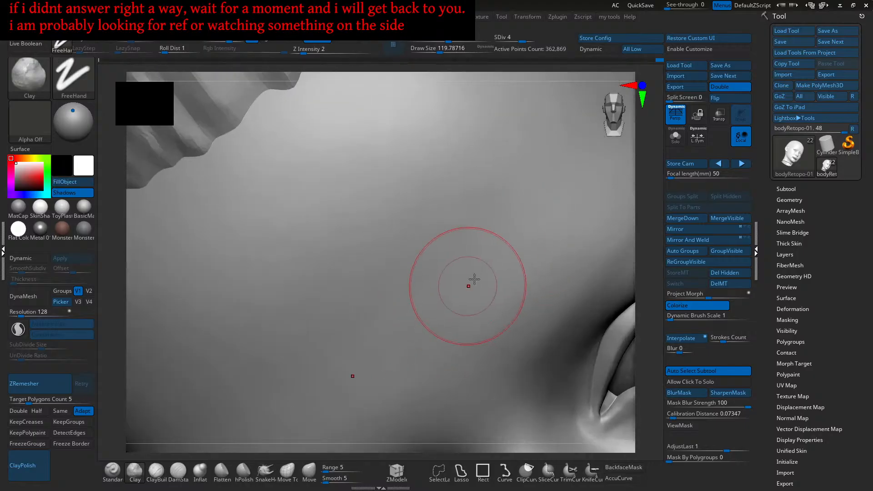
# - Build up the forehead with several soft, low-intensity Clay strokes
pyautogui.moveTo(510, 278)
pyautogui.mouseDown()
pyautogui.moveTo(473, 307)
pyautogui.moveTo(520, 281)
pyautogui.mouseUp()
pyautogui.moveTo(512, 246); pyautogui.dragTo(489, 263)
pyautogui.moveTo(482, 239); pyautogui.dragTo(516, 236, button='right')
pyautogui.moveTo(544, 209); pyautogui.dragTo(485, 268)
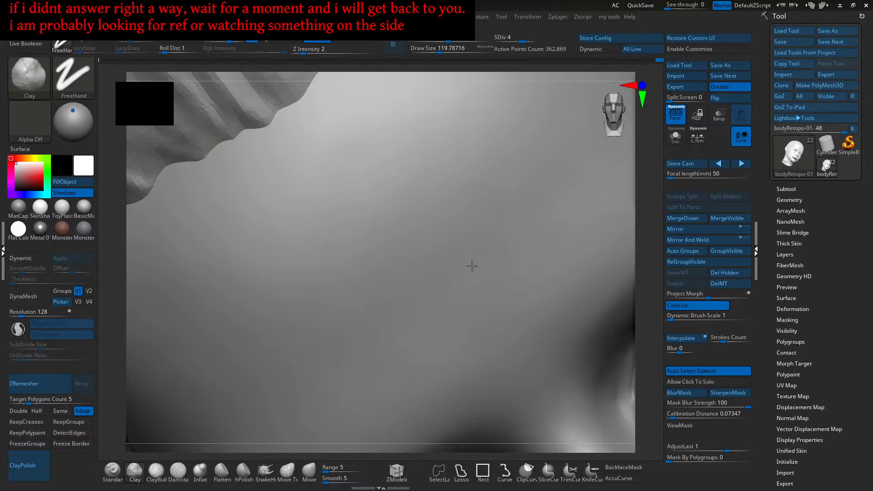
pyautogui.moveTo(413, 316); pyautogui.dragTo(477, 275, button='right')
pyautogui.moveTo(493, 219)
pyautogui.mouseDown()
pyautogui.moveTo(404, 291)
pyautogui.moveTo(416, 305)
pyautogui.mouseUp()
pyautogui.moveTo(508, 245); pyautogui.dragTo(499, 253)
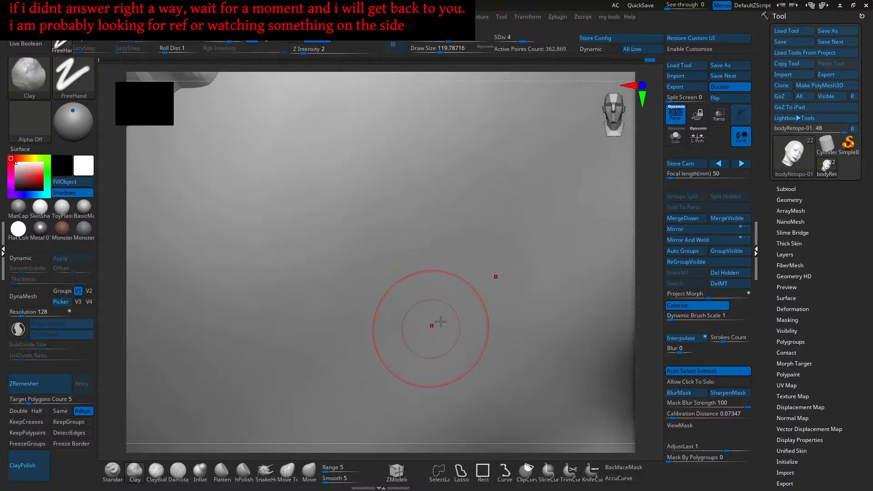
# - Smooth the forehead with Shift, then reframe the head in front view
pyautogui.press('shift')
pyautogui.moveTo(467, 304)
pyautogui.keyDown('shift'); pyautogui.mouseDown()
pyautogui.moveTo(514, 282)
pyautogui.moveTo(426, 361)
pyautogui.mouseUp(); pyautogui.keyUp('shift')
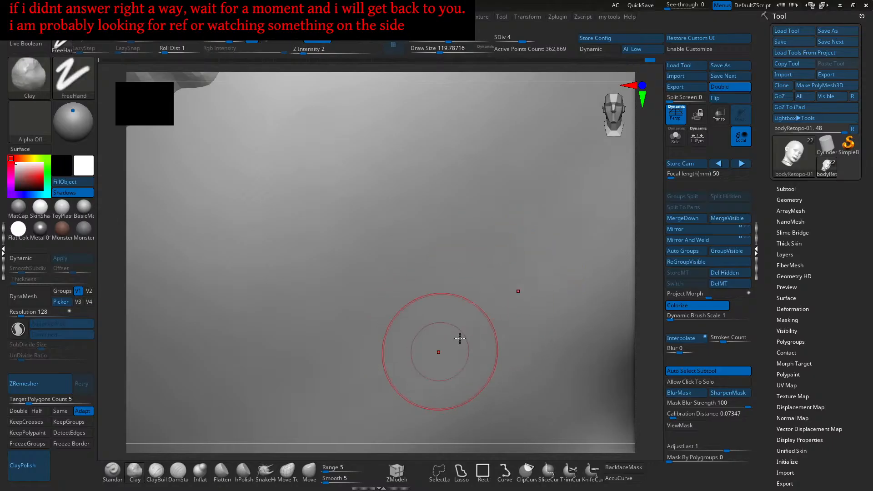
pyautogui.press('shift')
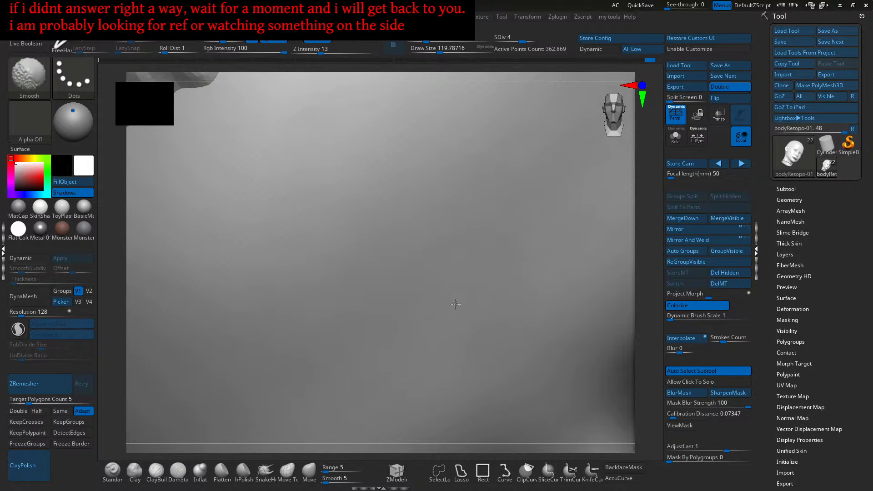
pyautogui.keyDown('shift'); pyautogui.moveTo(512, 220); pyautogui.dragTo(485, 210); pyautogui.keyUp('shift')
pyautogui.press('f')
pyautogui.keyDown('shift'); pyautogui.moveTo(473, 274); pyautogui.dragTo(513, 222, button='right'); pyautogui.keyUp('shift')
pyautogui.moveTo(501, 256); pyautogui.dragTo(479, 311, button='right')
pyautogui.keyDown('alt'); pyautogui.moveTo(468, 269); pyautogui.dragTo(457, 339, button='right'); pyautogui.keyUp('alt')
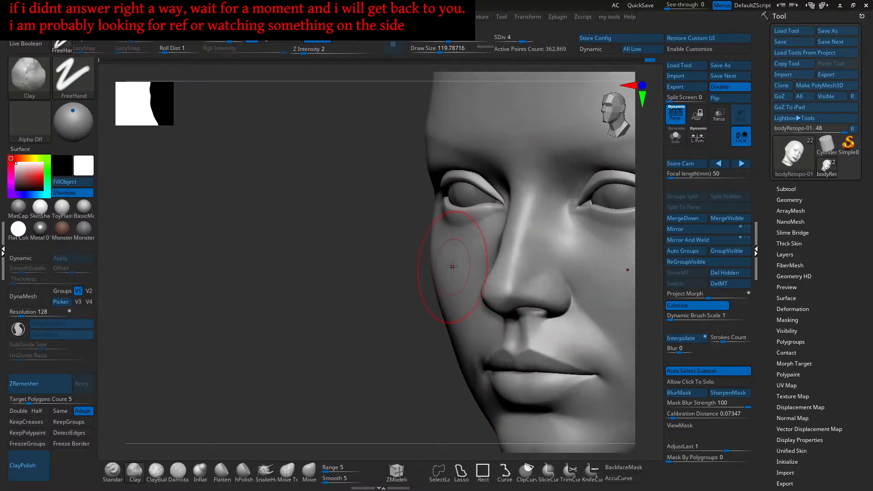
pyautogui.keyDown('alt'); pyautogui.moveTo(449, 275); pyautogui.dragTo(395, 214, button='right'); pyautogui.keyUp('alt')
pyautogui.moveTo(395, 213)
pyautogui.mouseDown(button='right')
pyautogui.moveTo(525, 268)
pyautogui.moveTo(517, 280)
pyautogui.moveTo(491, 273)
pyautogui.mouseUp(button='right')
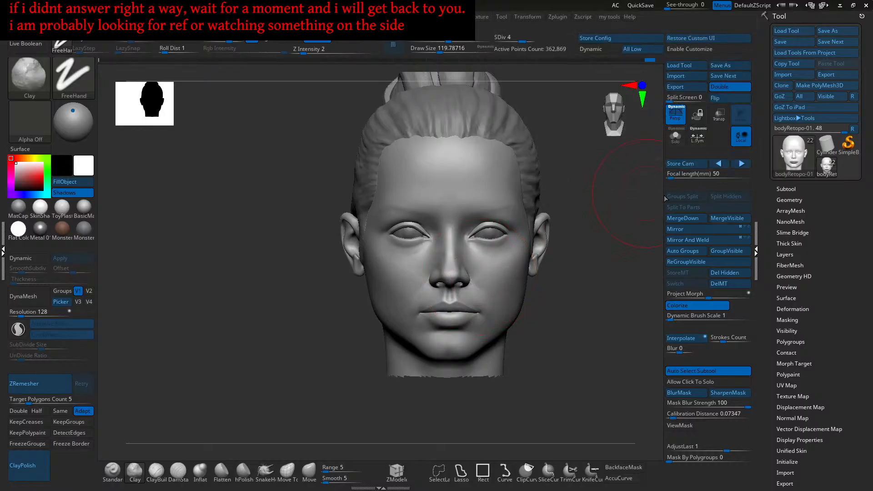
# - Disable Shadows with the head in exact front view, then enlarge it in view
pyautogui.moveTo(619, 194); pyautogui.dragTo(615, 191, button='right')
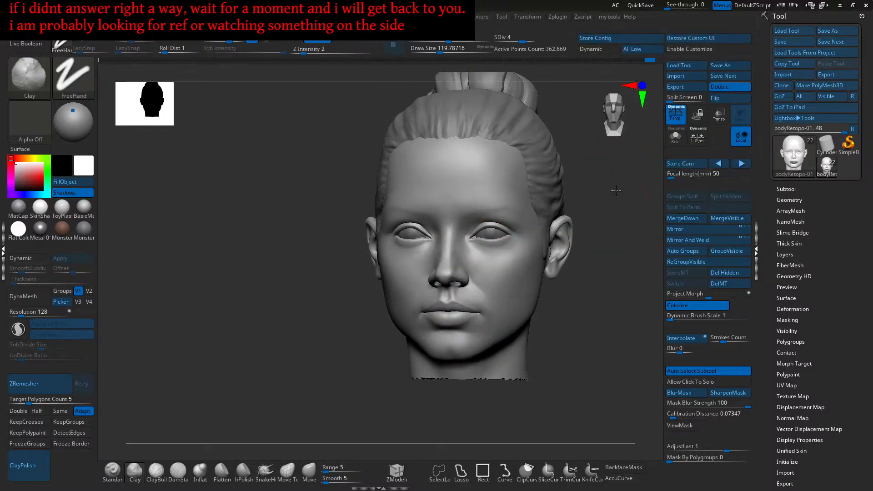
pyautogui.moveTo(579, 373)
pyautogui.mouseDown()
pyautogui.moveTo(577, 343)
pyautogui.moveTo(587, 356)
pyautogui.moveTo(612, 350)
pyautogui.mouseUp()
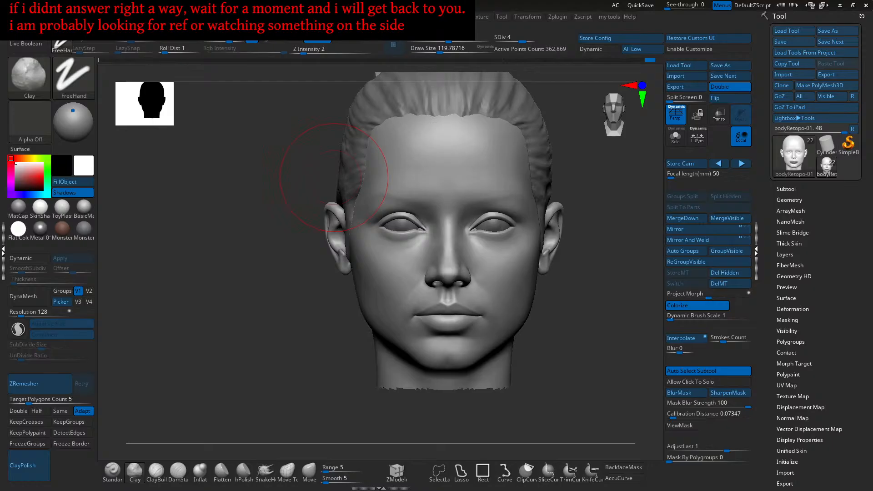
pyautogui.click(80, 193)
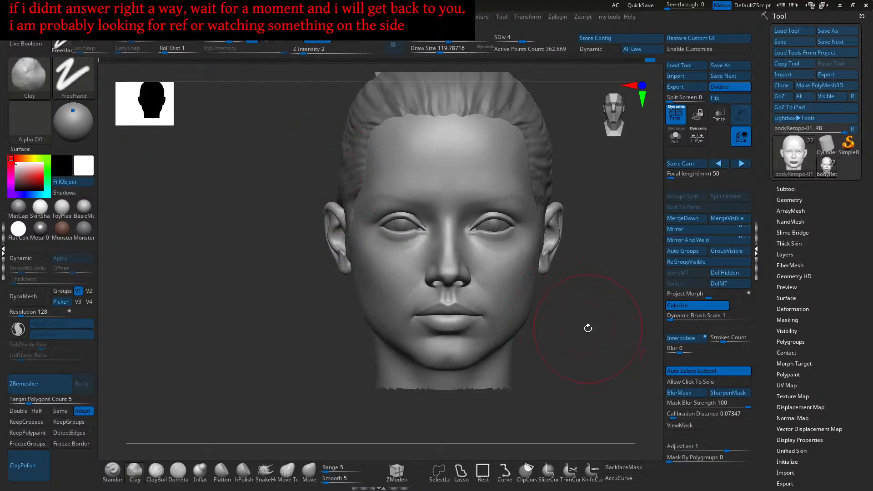
pyautogui.keyDown('ctrl'); pyautogui.moveTo(578, 328); pyautogui.dragTo(585, 338, button='right'); pyautogui.keyUp('ctrl')
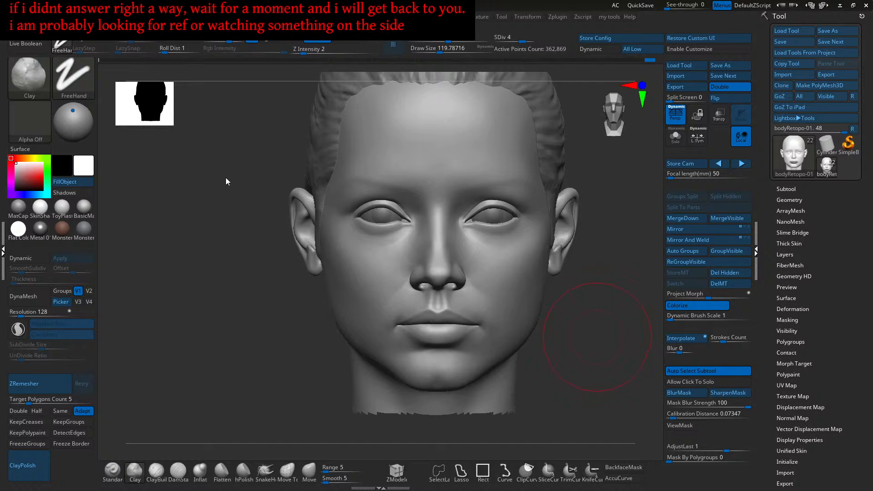
# - Drop to subdivision level 3 and enlarge the Move brush near the ear
pyautogui.press('shift')
pyautogui.hotkey('shift', 'd')
pyautogui.click(311, 472)
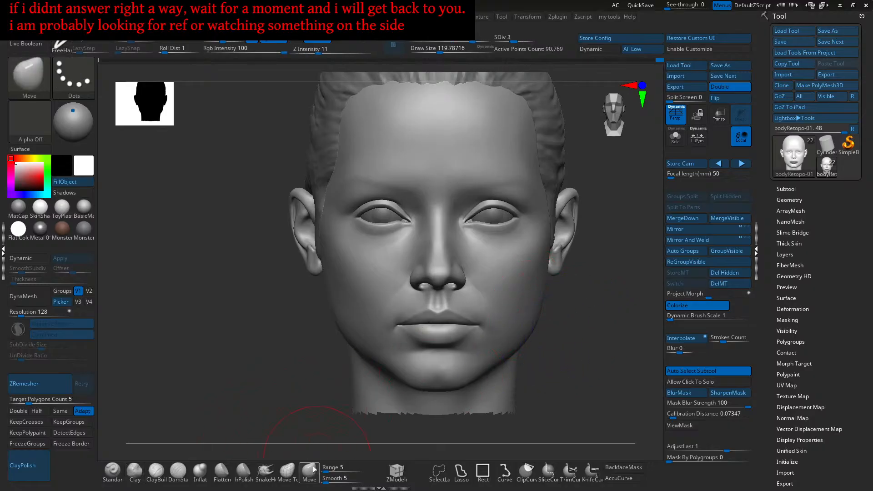
pyautogui.keyDown('ctrl'); pyautogui.moveTo(525, 259); pyautogui.dragTo(560, 248, button='right'); pyautogui.keyUp('ctrl')
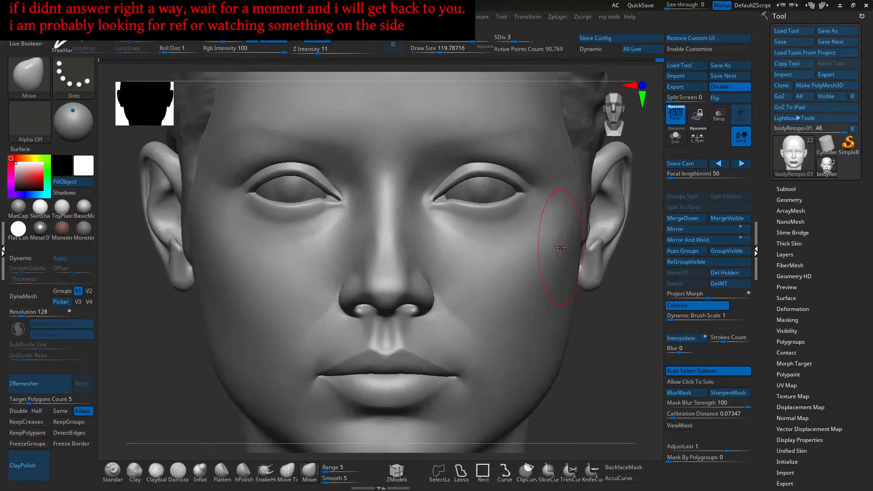
pyautogui.press(']')
pyautogui.scroll(3, 564, 245)
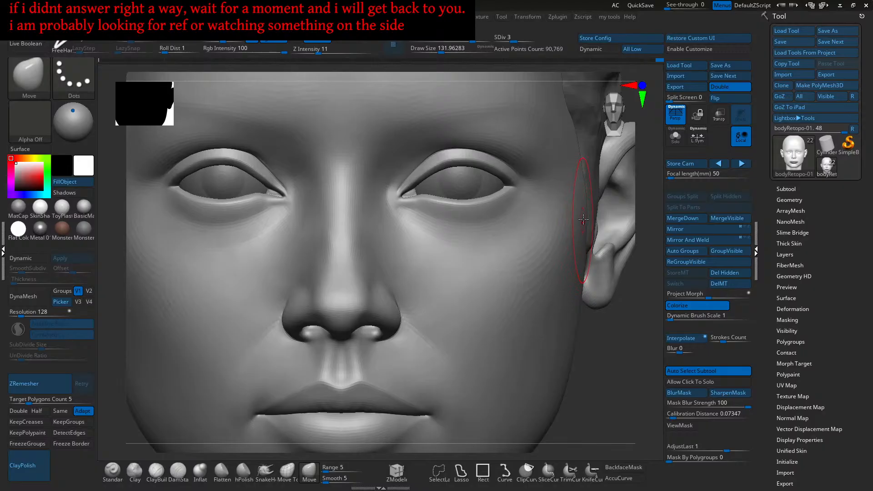
pyautogui.scroll(3, 589, 211)
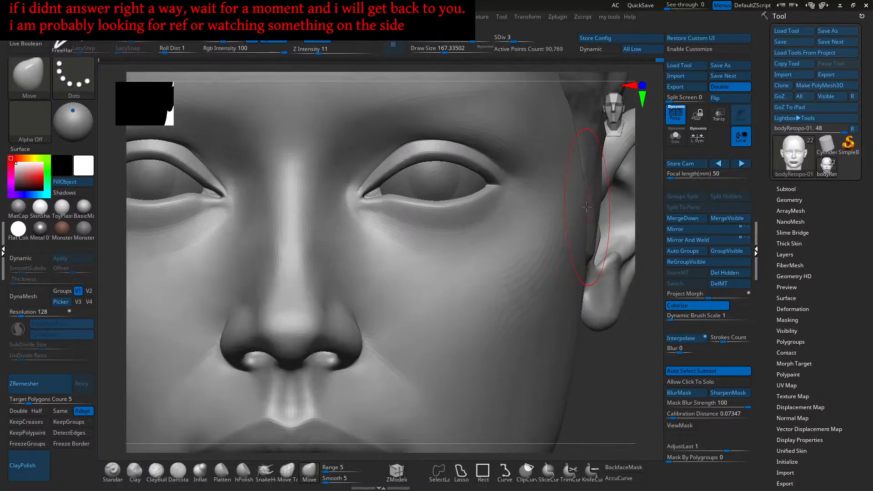
pyautogui.scroll(-1, 590, 212)
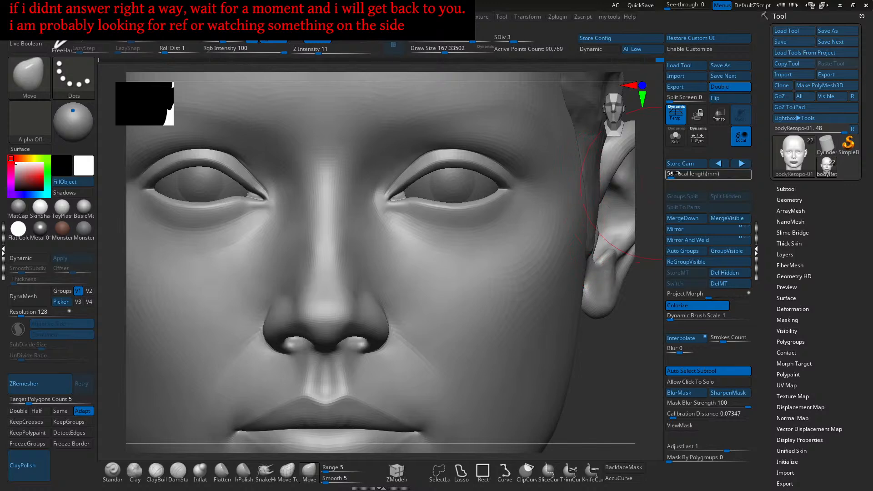
# - Hide the eyes and hair, then add Clay to the skin around the ear root
pyautogui.click(677, 142)
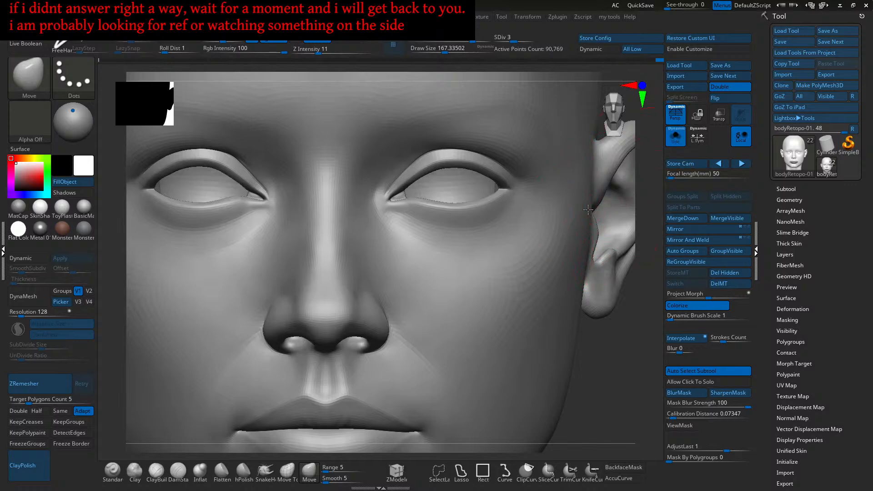
pyautogui.scroll(5, 585, 214)
pyautogui.moveTo(563, 217)
pyautogui.mouseDown(button='right')
pyautogui.moveTo(581, 218)
pyautogui.moveTo(561, 216)
pyautogui.mouseUp(button='right')
pyautogui.press(']')
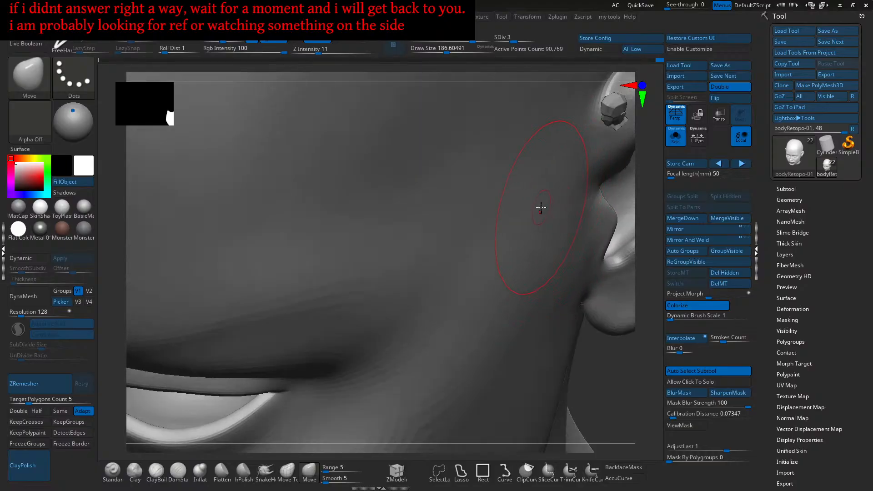
pyautogui.moveTo(554, 183)
pyautogui.mouseDown(button='right')
pyautogui.moveTo(544, 217)
pyautogui.moveTo(514, 243)
pyautogui.moveTo(522, 226)
pyautogui.moveTo(506, 227)
pyautogui.moveTo(521, 254)
pyautogui.moveTo(548, 235)
pyautogui.mouseUp(button='right')
pyautogui.click(135, 474)
pyautogui.press('s')
pyautogui.moveTo(549, 236); pyautogui.dragTo(541, 236)
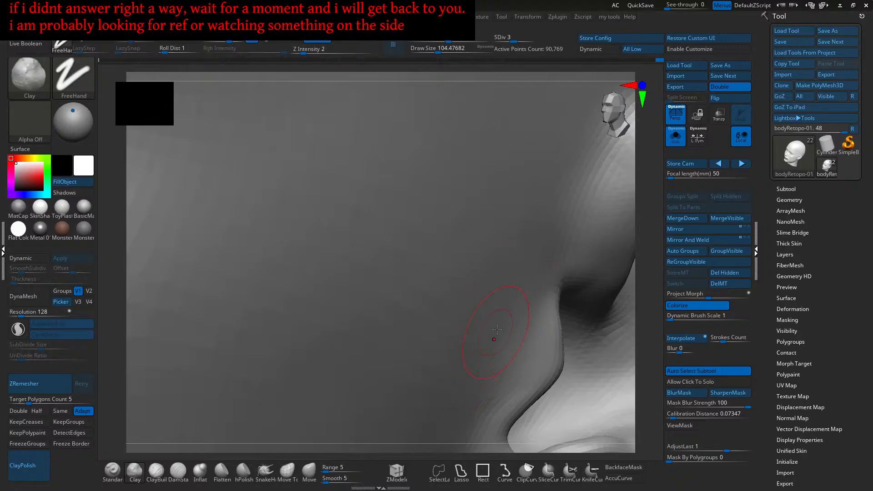
# - Sharpen the crease at the ear root with the Standard brush
pyautogui.moveTo(476, 351)
pyautogui.mouseDown(button='right')
pyautogui.moveTo(514, 269)
pyautogui.moveTo(512, 290)
pyautogui.moveTo(529, 316)
pyautogui.moveTo(528, 281)
pyautogui.moveTo(469, 251)
pyautogui.moveTo(508, 259)
pyautogui.moveTo(494, 258)
pyautogui.moveTo(538, 243)
pyautogui.moveTo(526, 285)
pyautogui.moveTo(501, 274)
pyautogui.mouseUp(button='right')
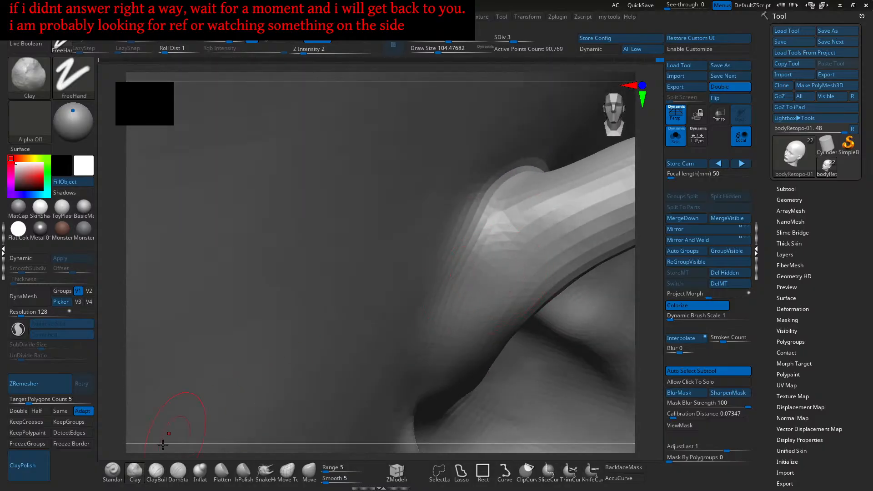
pyautogui.click(113, 470)
pyautogui.moveTo(486, 233); pyautogui.dragTo(468, 228, button='right')
pyautogui.moveTo(468, 228); pyautogui.dragTo(468, 244)
pyautogui.keyDown('ctrl'); pyautogui.moveTo(471, 265); pyautogui.dragTo(469, 236, button='right'); pyautogui.keyUp('ctrl')
pyautogui.moveTo(470, 236)
pyautogui.mouseDown()
pyautogui.moveTo(474, 251)
pyautogui.moveTo(480, 224)
pyautogui.moveTo(466, 248)
pyautogui.mouseUp()
# - Enable LazyMouse, set Z Intensity to 5, and lightly reshape the ear ridge
pyautogui.press('l')
pyautogui.moveTo(472, 236)
pyautogui.mouseDown(button='right')
pyautogui.moveTo(464, 244)
pyautogui.moveTo(472, 252)
pyautogui.moveTo(490, 238)
pyautogui.mouseUp(button='right')
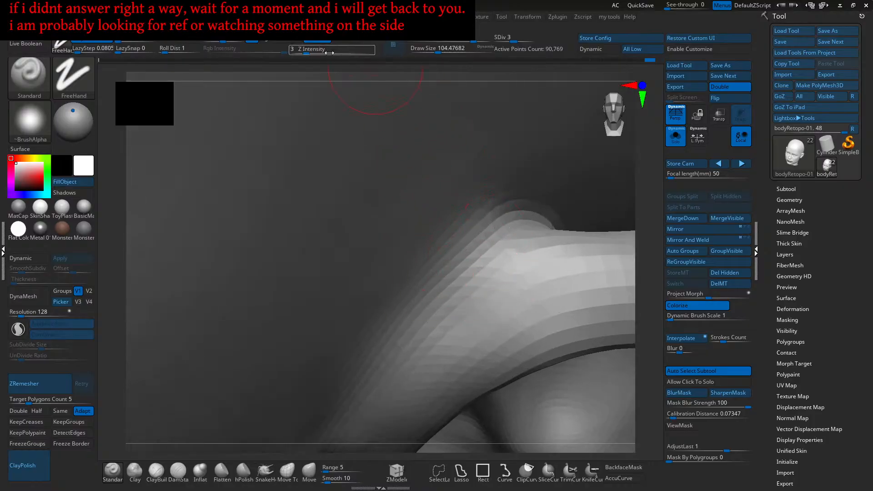
pyautogui.click(309, 49)
pyautogui.moveTo(480, 246); pyautogui.dragTo(465, 251, button='right')
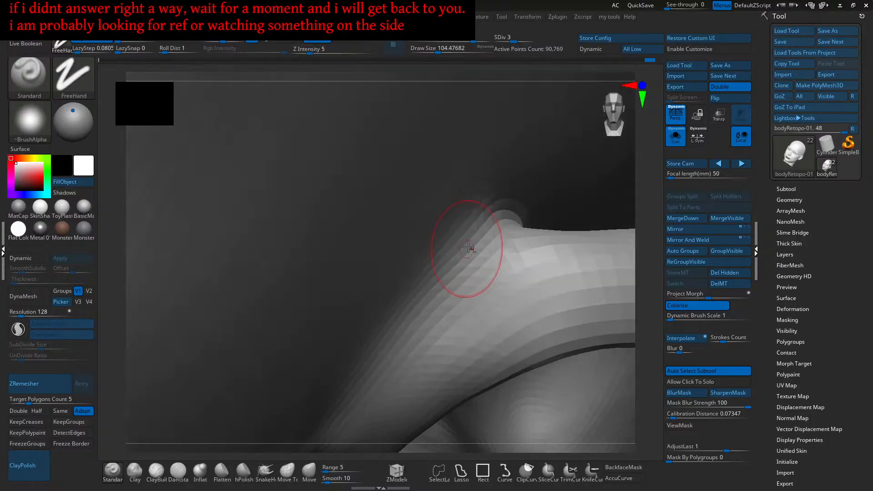
pyautogui.moveTo(444, 294); pyautogui.dragTo(464, 234, button='right')
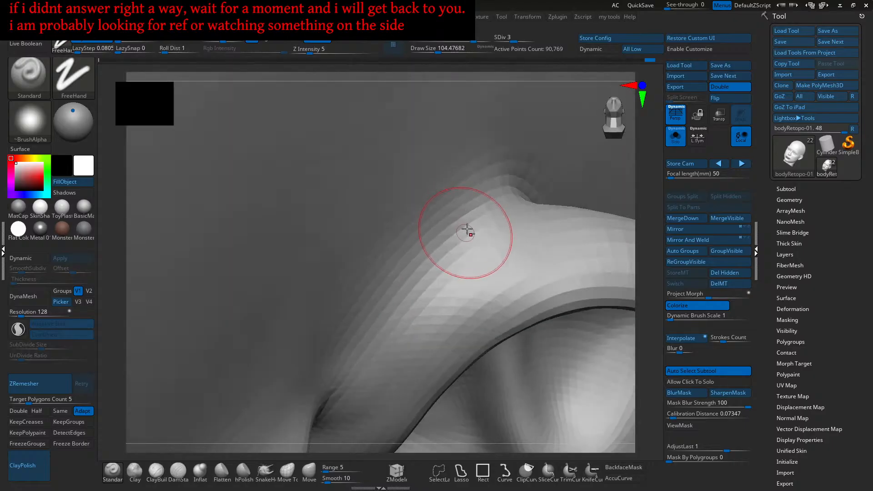
pyautogui.keyDown('alt'); pyautogui.moveTo(398, 280); pyautogui.dragTo(375, 318); pyautogui.keyUp('alt')
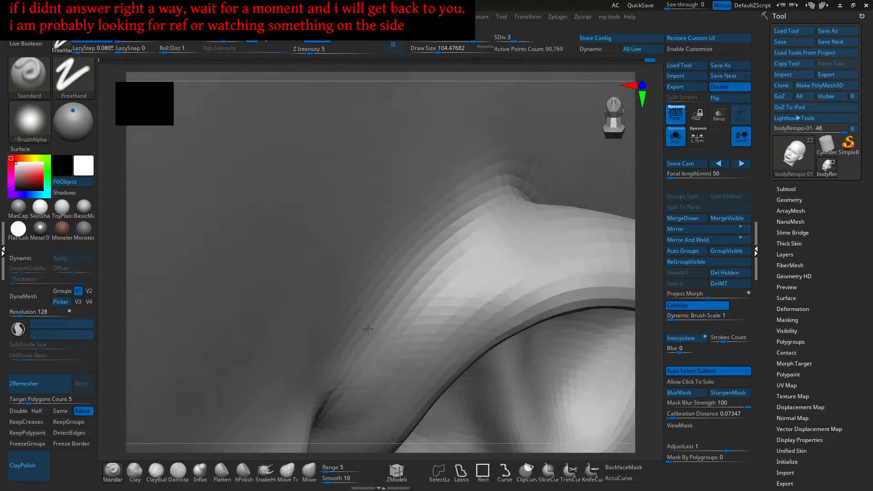
pyautogui.keyDown('alt'); pyautogui.moveTo(348, 355); pyautogui.dragTo(476, 195); pyautogui.keyUp('alt')
pyautogui.keyDown('alt'); pyautogui.moveTo(380, 301); pyautogui.dragTo(498, 182); pyautogui.keyUp('alt')
# - Refine and build up the ear ridge with repeated upward strokes
pyautogui.moveTo(498, 183); pyautogui.dragTo(453, 222, button='right')
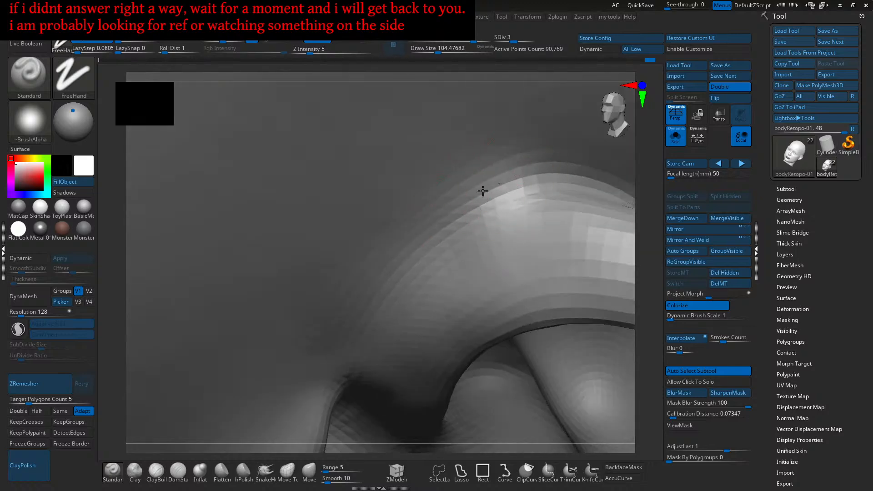
pyautogui.moveTo(429, 227); pyautogui.dragTo(470, 205, button='right')
pyautogui.moveTo(396, 299); pyautogui.dragTo(495, 170)
pyautogui.moveTo(374, 350); pyautogui.dragTo(490, 170)
pyautogui.moveTo(417, 272); pyautogui.dragTo(473, 186)
pyautogui.moveTo(404, 293); pyautogui.dragTo(505, 179)
pyautogui.moveTo(415, 279); pyautogui.dragTo(491, 192)
pyautogui.moveTo(407, 294); pyautogui.dragTo(469, 217)
pyautogui.moveTo(469, 218); pyautogui.dragTo(462, 246, button='right')
pyautogui.moveTo(445, 266); pyautogui.dragTo(489, 205)
pyautogui.moveTo(420, 285); pyautogui.dragTo(465, 225)
pyautogui.moveTo(446, 294)
pyautogui.mouseDown(button='right')
pyautogui.moveTo(442, 228)
pyautogui.moveTo(459, 215)
pyautogui.moveTo(460, 273)
pyautogui.moveTo(390, 255)
pyautogui.moveTo(427, 276)
pyautogui.mouseUp(button='right')
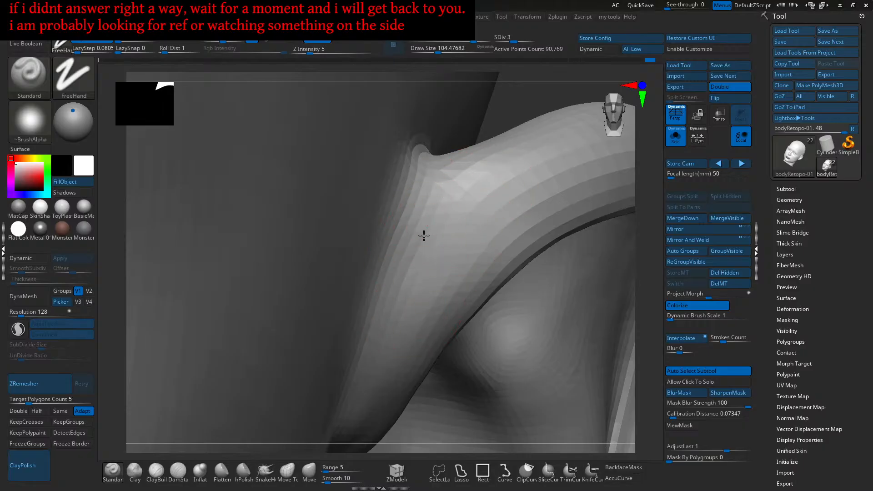
# - Enlarge the brush and sculpt the broader surface of the ear
pyautogui.moveTo(419, 296); pyautogui.dragTo(438, 227, button='right')
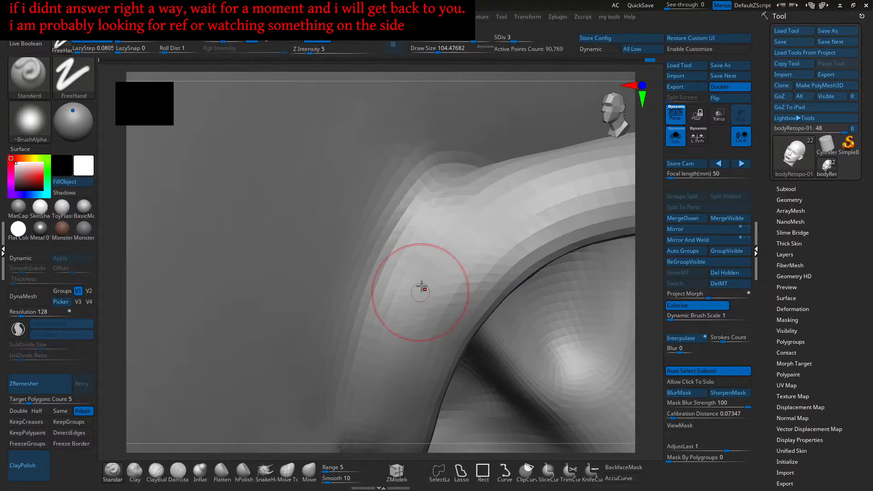
pyautogui.moveTo(417, 298); pyautogui.dragTo(417, 270, button='right')
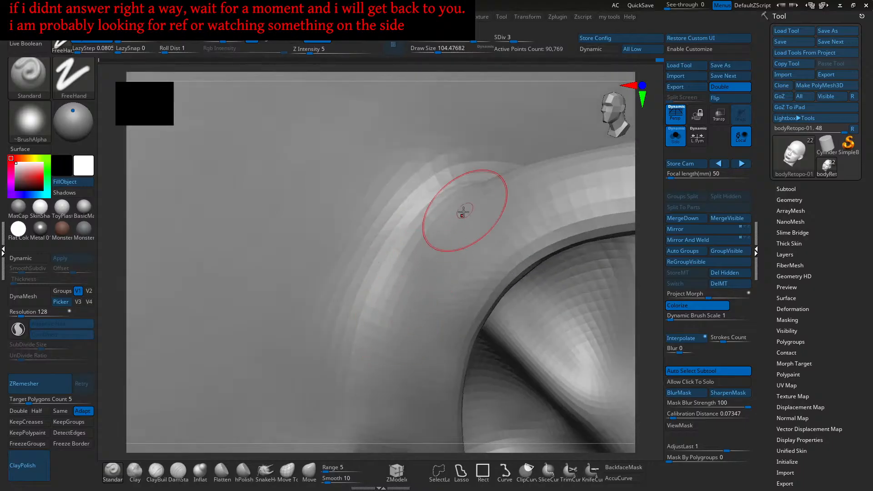
pyautogui.moveTo(448, 238); pyautogui.dragTo(484, 226, button='right')
pyautogui.moveTo(441, 272)
pyautogui.mouseDown(button='right')
pyautogui.moveTo(458, 234)
pyautogui.moveTo(462, 252)
pyautogui.mouseUp(button='right')
pyautogui.press(']')
pyautogui.moveTo(483, 261)
pyautogui.mouseDown()
pyautogui.moveTo(437, 266)
pyautogui.moveTo(431, 245)
pyautogui.moveTo(447, 277)
pyautogui.mouseUp()
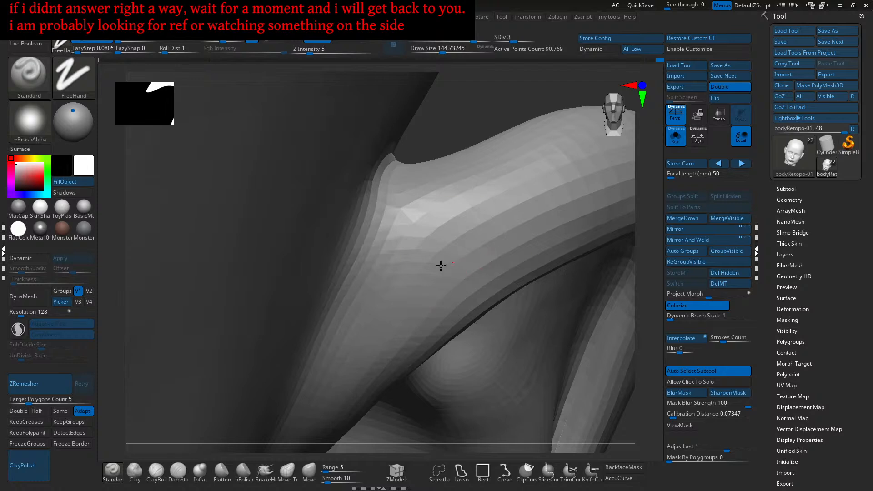
# - Orbit around the ear to inspect it, ending on the ear's inner hollow
pyautogui.moveTo(409, 291); pyautogui.dragTo(406, 294)
pyautogui.moveTo(413, 291)
pyautogui.mouseDown(button='right')
pyautogui.moveTo(434, 276)
pyautogui.moveTo(409, 289)
pyautogui.mouseUp(button='right')
pyautogui.moveTo(408, 289); pyautogui.dragTo(402, 295)
pyautogui.moveTo(409, 289)
pyautogui.mouseDown(button='right')
pyautogui.moveTo(407, 303)
pyautogui.moveTo(472, 250)
pyautogui.moveTo(409, 308)
pyautogui.moveTo(405, 266)
pyautogui.moveTo(382, 294)
pyautogui.moveTo(432, 259)
pyautogui.mouseUp(button='right')
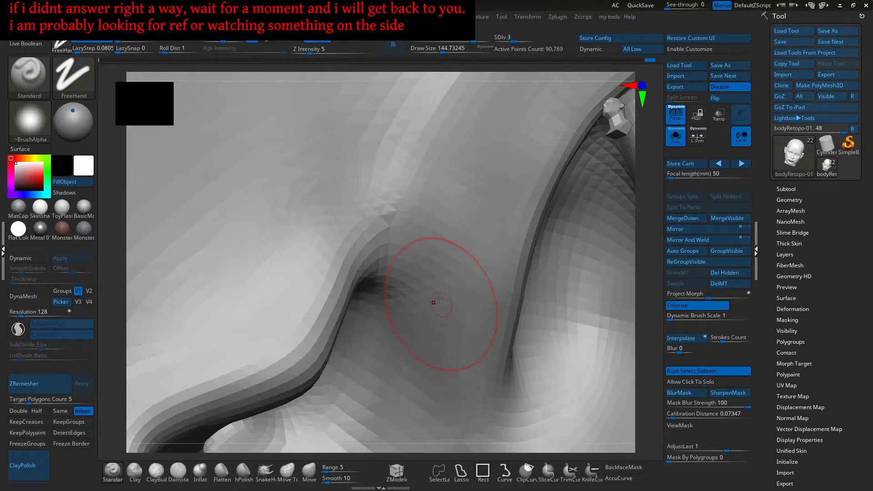
pyautogui.moveTo(456, 257)
pyautogui.mouseDown(button='right')
pyautogui.moveTo(472, 307)
pyautogui.moveTo(546, 185)
pyautogui.mouseUp(button='right')
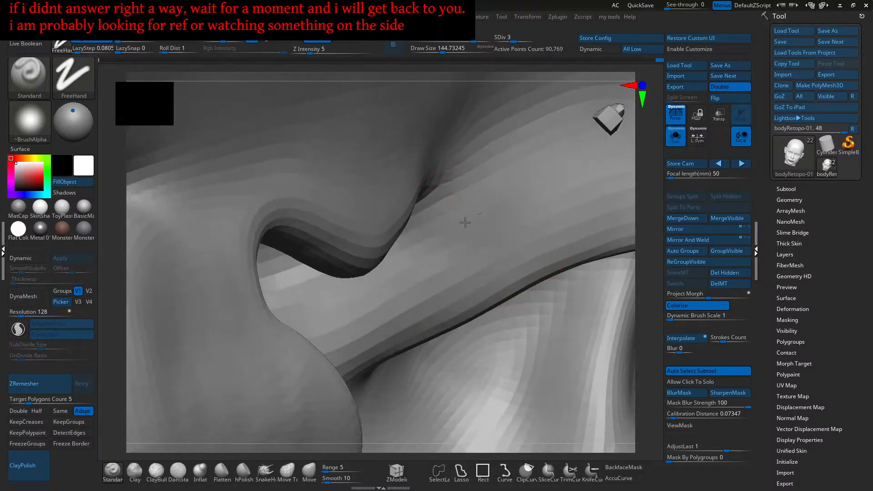
pyautogui.moveTo(511, 235); pyautogui.dragTo(495, 237, button='right')
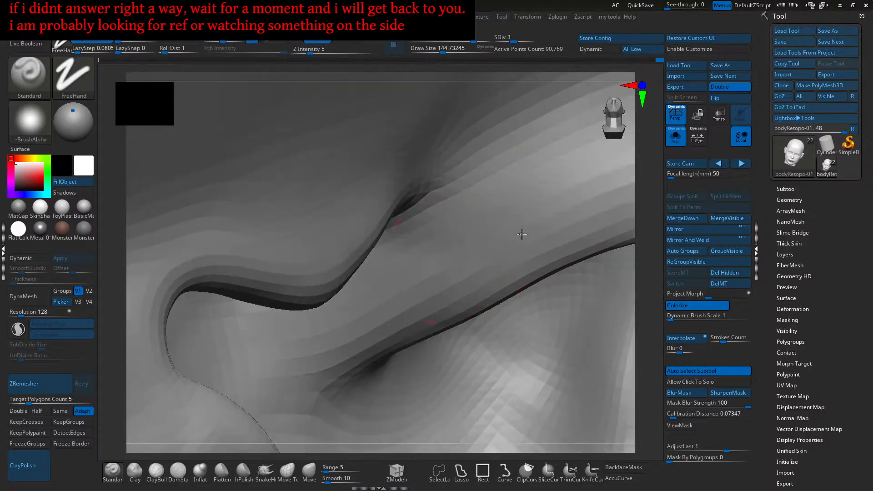
pyautogui.moveTo(455, 251)
pyautogui.mouseDown(button='right')
pyautogui.moveTo(450, 239)
pyautogui.moveTo(417, 271)
pyautogui.mouseUp(button='right')
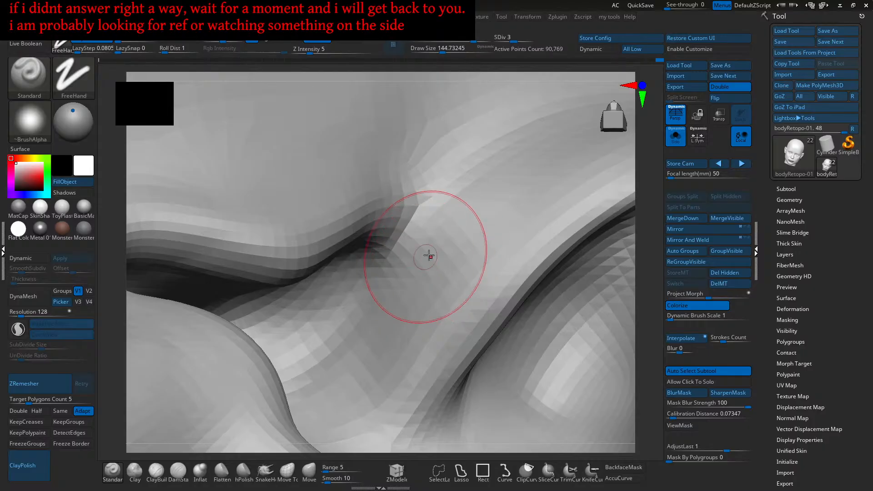
pyautogui.moveTo(389, 327)
pyautogui.mouseDown(button='right')
pyautogui.moveTo(431, 252)
pyautogui.moveTo(469, 234)
pyautogui.mouseUp(button='right')
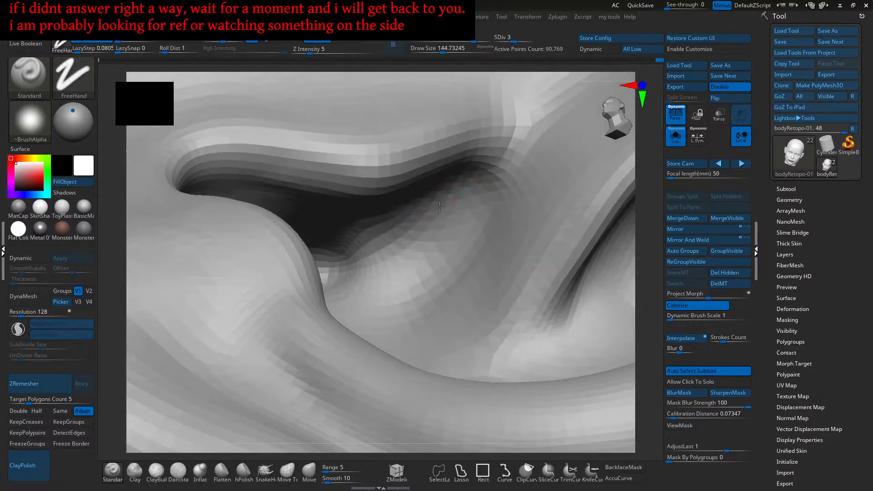
pyautogui.moveTo(419, 211); pyautogui.dragTo(456, 233, button='right')
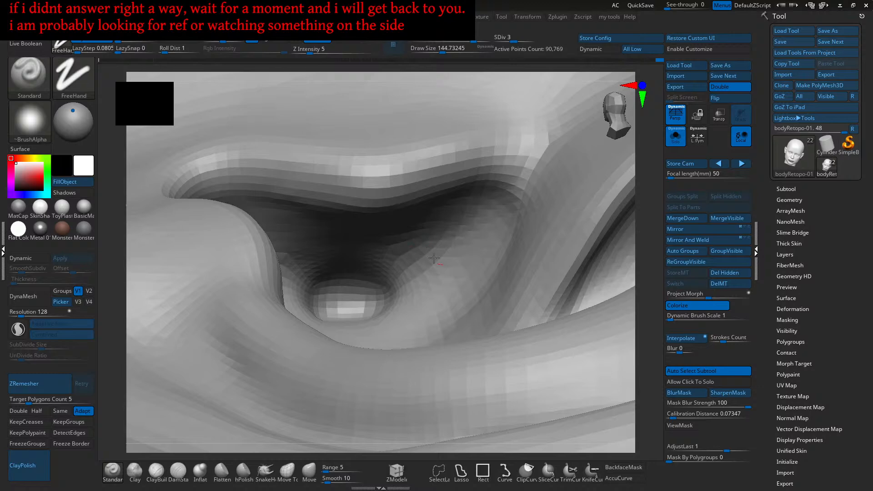
pyautogui.moveTo(442, 292)
pyautogui.mouseDown(button='right')
pyautogui.moveTo(454, 255)
pyautogui.moveTo(477, 245)
pyautogui.moveTo(468, 253)
pyautogui.moveTo(374, 212)
pyautogui.moveTo(400, 230)
pyautogui.moveTo(360, 177)
pyautogui.moveTo(493, 255)
pyautogui.moveTo(419, 292)
pyautogui.moveTo(458, 272)
pyautogui.moveTo(462, 260)
pyautogui.mouseUp(button='right')
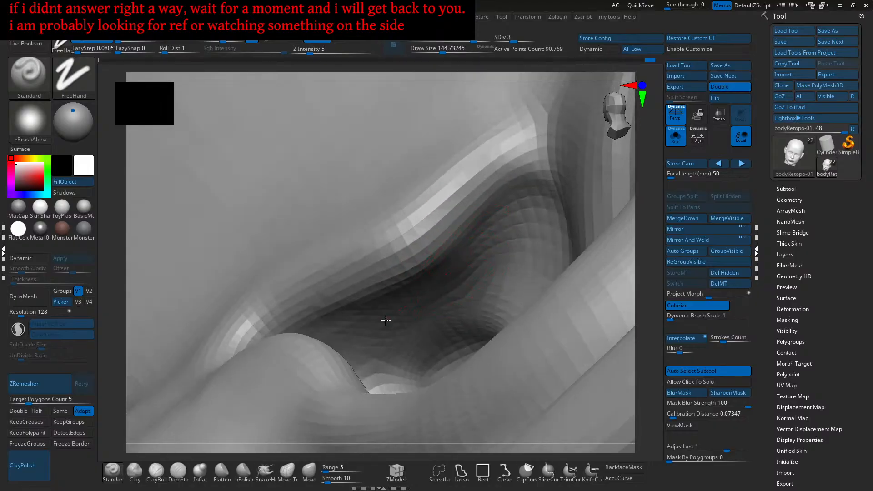
pyautogui.moveTo(474, 256); pyautogui.dragTo(490, 252, button='right')
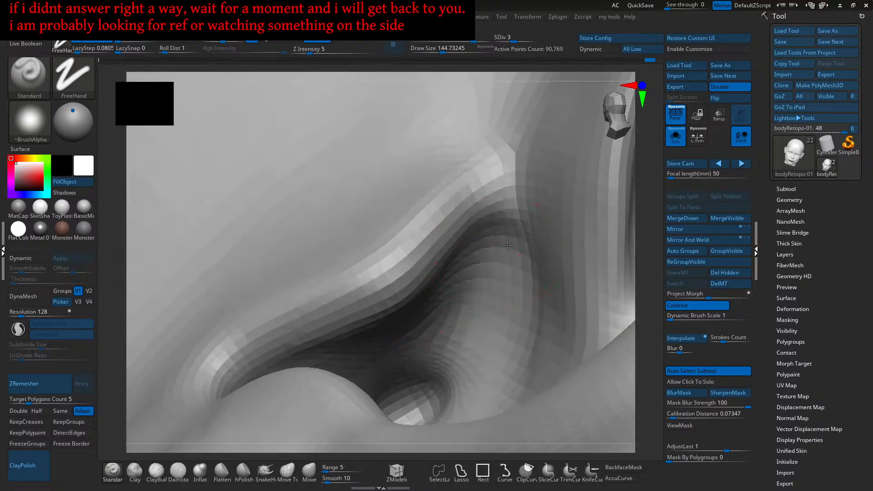
pyautogui.moveTo(510, 275)
pyautogui.mouseDown(button='right')
pyautogui.moveTo(503, 309)
pyautogui.moveTo(507, 300)
pyautogui.mouseUp(button='right')
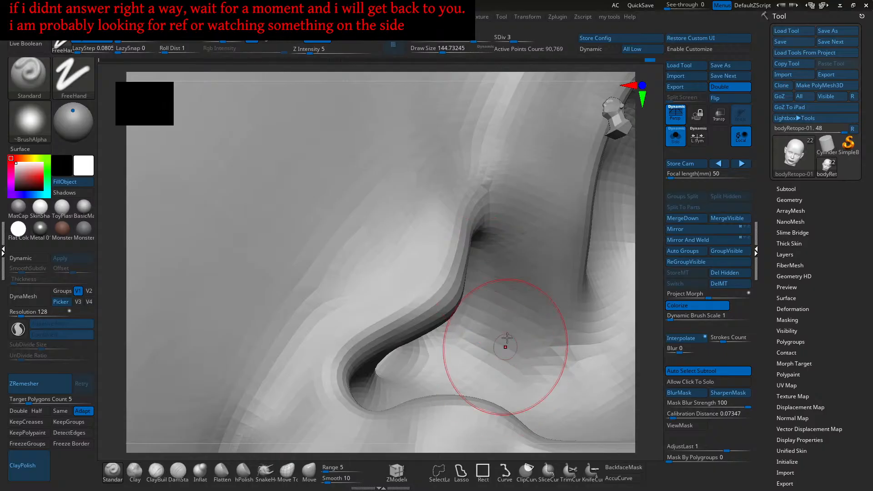
pyautogui.moveTo(502, 364); pyautogui.dragTo(497, 296, button='right')
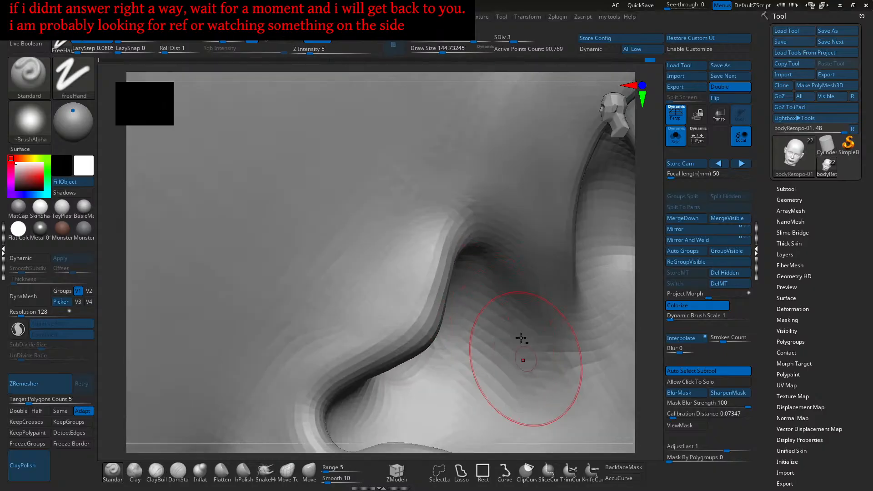
pyautogui.moveTo(537, 381)
pyautogui.mouseDown(button='right')
pyautogui.moveTo(511, 273)
pyautogui.moveTo(513, 253)
pyautogui.moveTo(551, 254)
pyautogui.moveTo(516, 259)
pyautogui.moveTo(542, 273)
pyautogui.moveTo(537, 309)
pyautogui.moveTo(521, 331)
pyautogui.mouseUp(button='right')
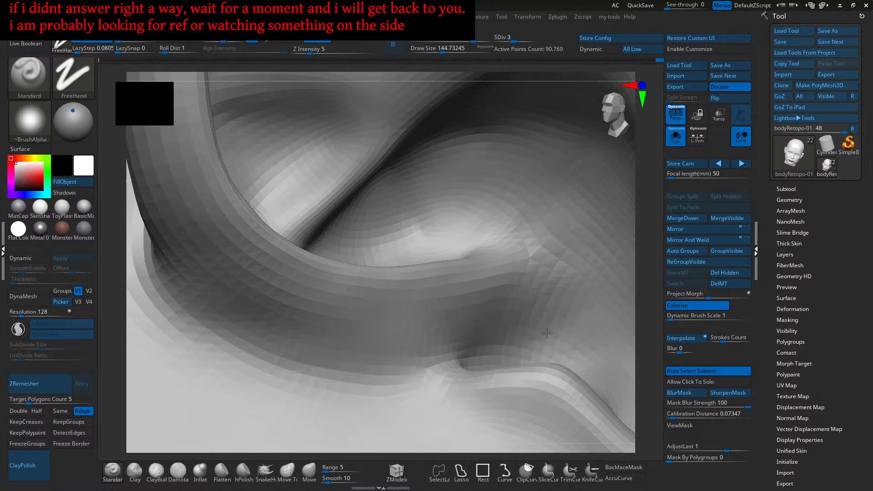
# - Orbit beneath and around the ear to inspect its folds from several viewpoints
pyautogui.moveTo(557, 291); pyautogui.dragTo(527, 305, button='right')
pyautogui.moveTo(477, 325)
pyautogui.mouseDown(button='right')
pyautogui.moveTo(494, 310)
pyautogui.moveTo(472, 318)
pyautogui.mouseUp(button='right')
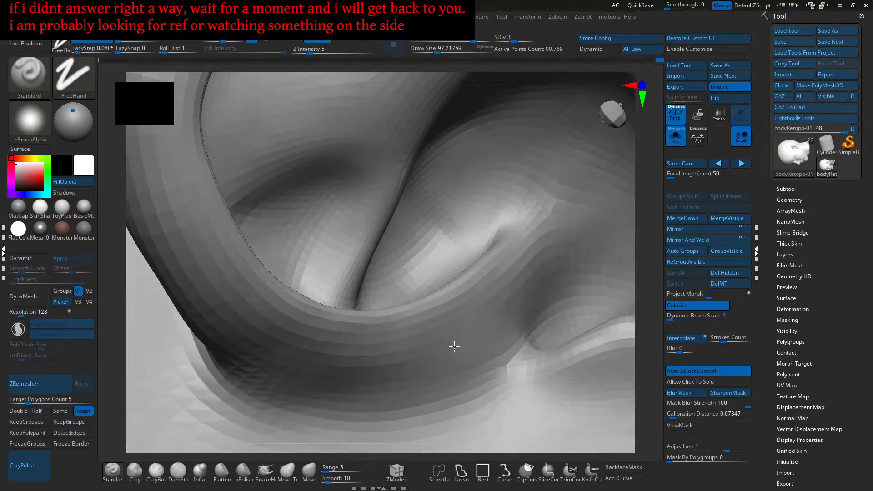
pyautogui.moveTo(454, 347); pyautogui.dragTo(473, 324, button='right')
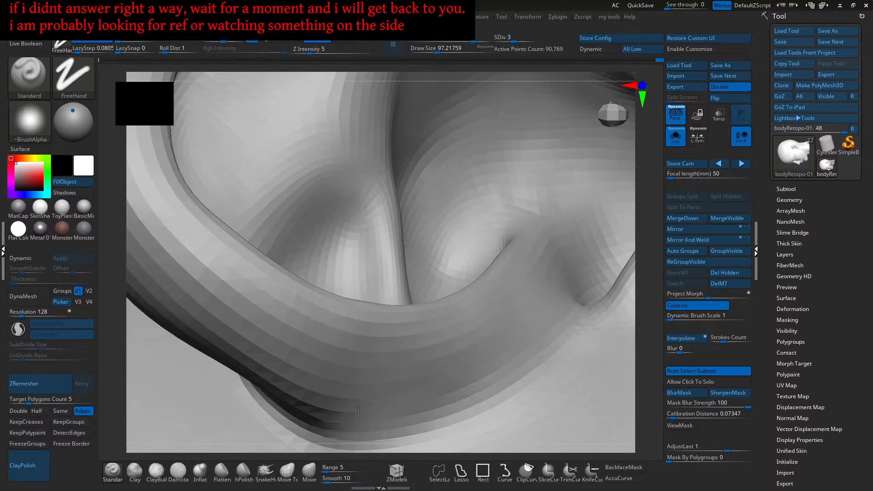
pyautogui.moveTo(355, 349)
pyautogui.mouseDown(button='right')
pyautogui.moveTo(411, 350)
pyautogui.moveTo(440, 329)
pyautogui.moveTo(446, 355)
pyautogui.mouseUp(button='right')
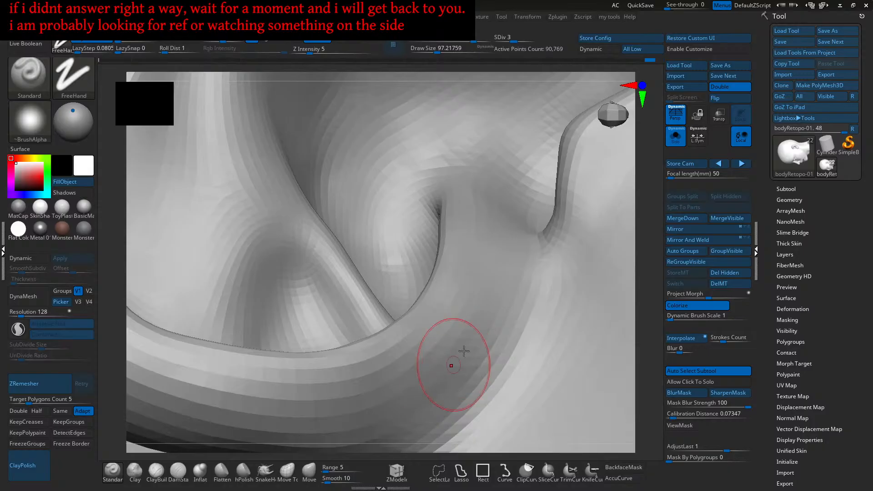
pyautogui.moveTo(418, 415); pyautogui.dragTo(500, 335, button='right')
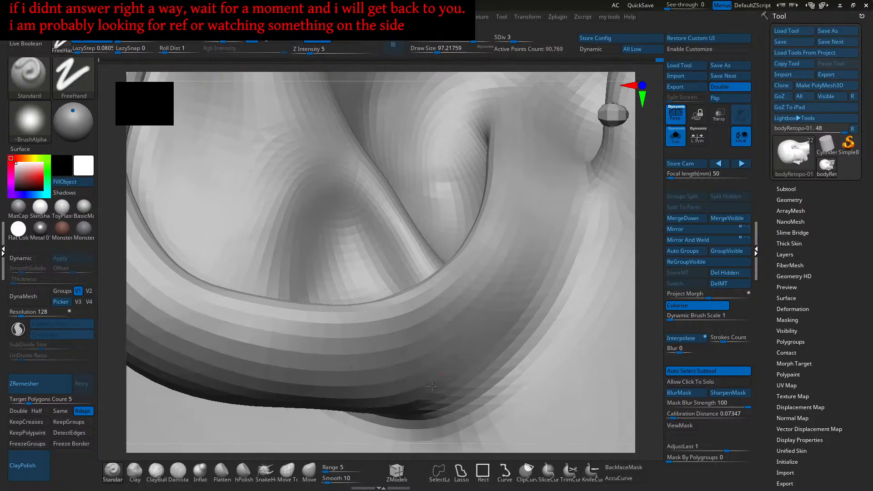
pyautogui.moveTo(534, 248); pyautogui.dragTo(481, 335, button='right')
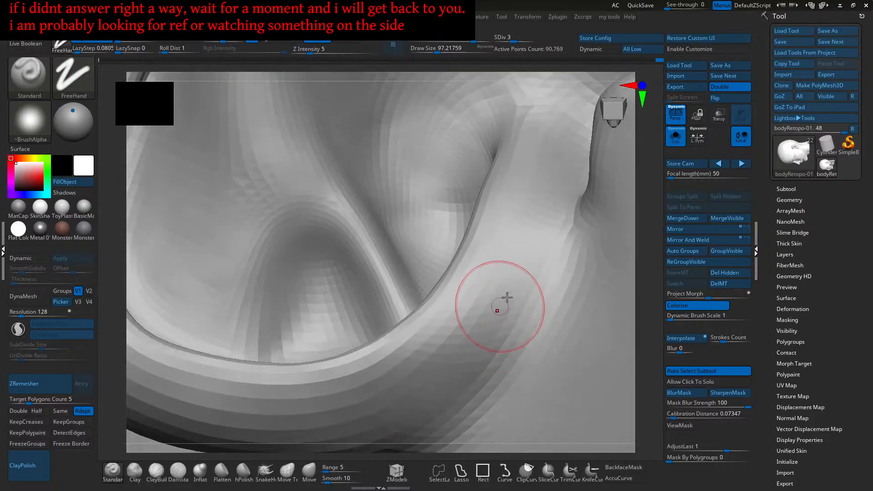
pyautogui.moveTo(489, 292)
pyautogui.mouseDown(button='right')
pyautogui.moveTo(458, 329)
pyautogui.moveTo(449, 244)
pyautogui.moveTo(451, 283)
pyautogui.moveTo(427, 285)
pyautogui.moveTo(441, 312)
pyautogui.mouseUp(button='right')
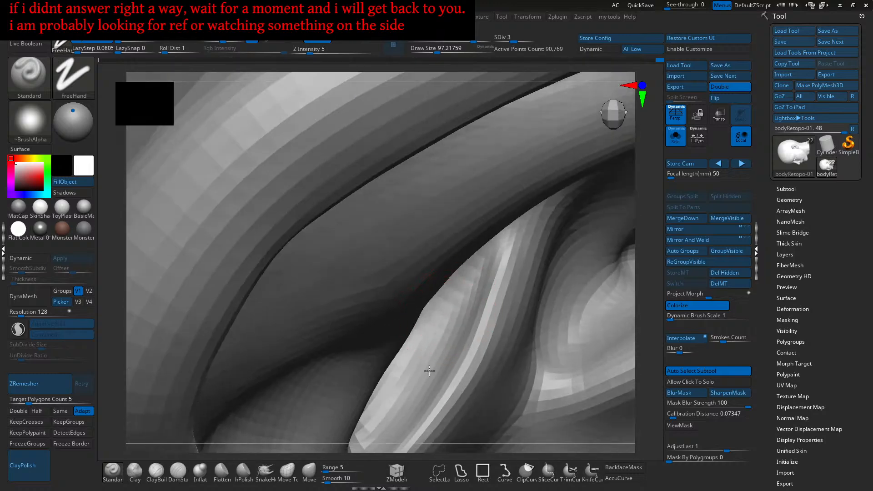
pyautogui.moveTo(425, 366); pyautogui.dragTo(405, 389, button='right')
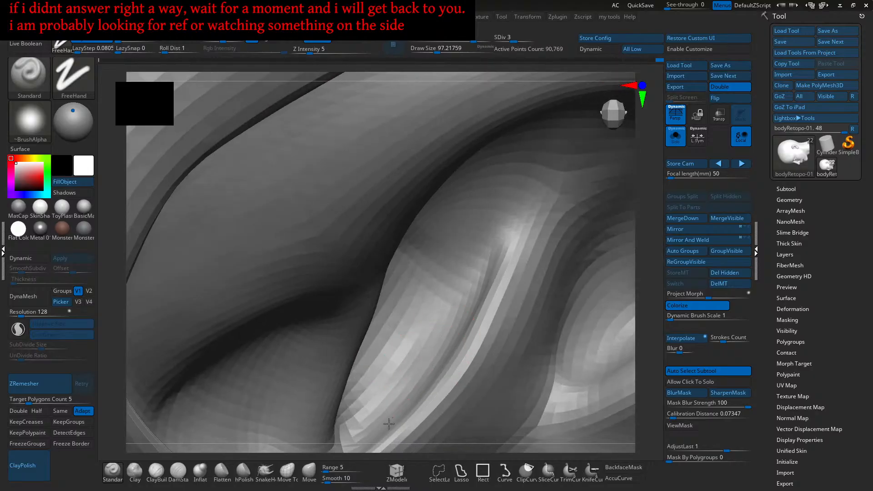
pyautogui.moveTo(448, 333); pyautogui.dragTo(463, 314, button='right')
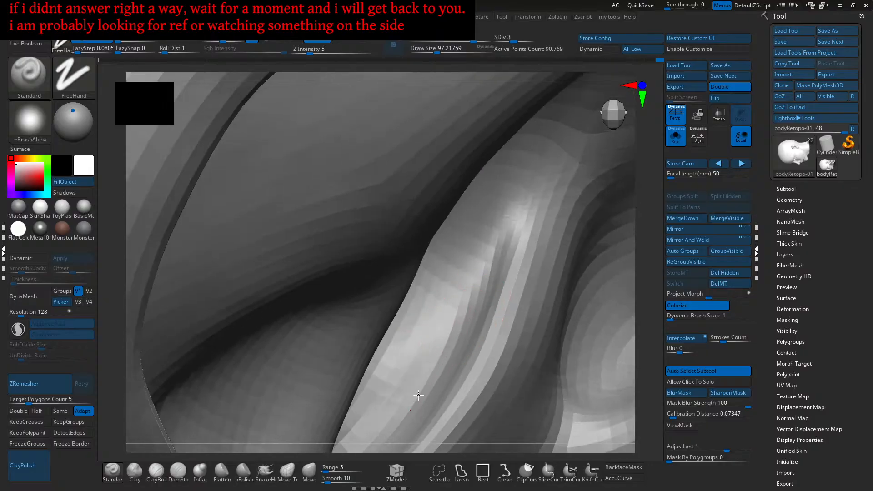
# - Check the ear ridge from above and the side, then select the ClayBuildup brush
pyautogui.moveTo(435, 365); pyautogui.dragTo(453, 332, button='right')
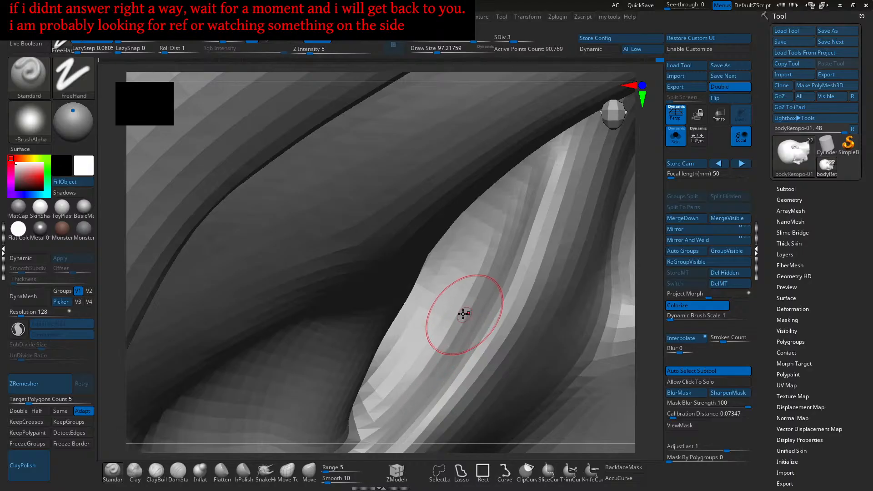
pyautogui.moveTo(462, 307); pyautogui.dragTo(452, 308, button='right')
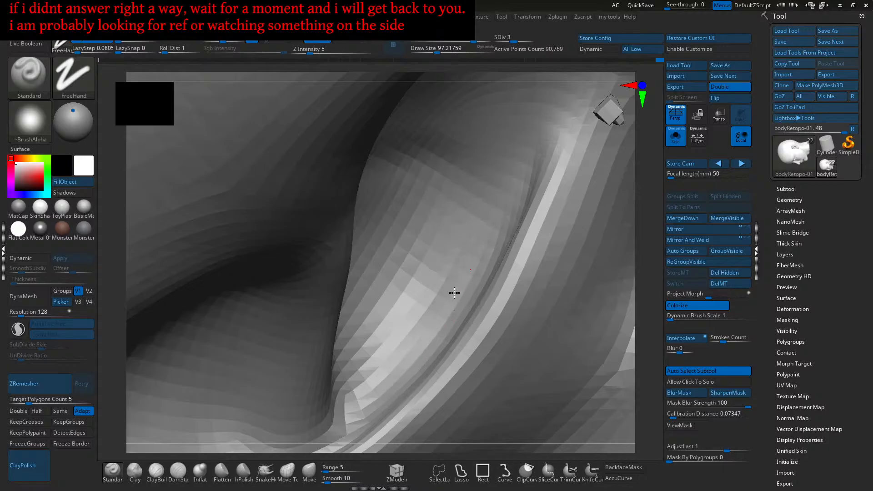
pyautogui.moveTo(458, 285)
pyautogui.mouseDown(button='right')
pyautogui.moveTo(441, 264)
pyautogui.moveTo(470, 277)
pyautogui.moveTo(456, 271)
pyautogui.moveTo(456, 286)
pyautogui.moveTo(466, 277)
pyautogui.mouseUp(button='right')
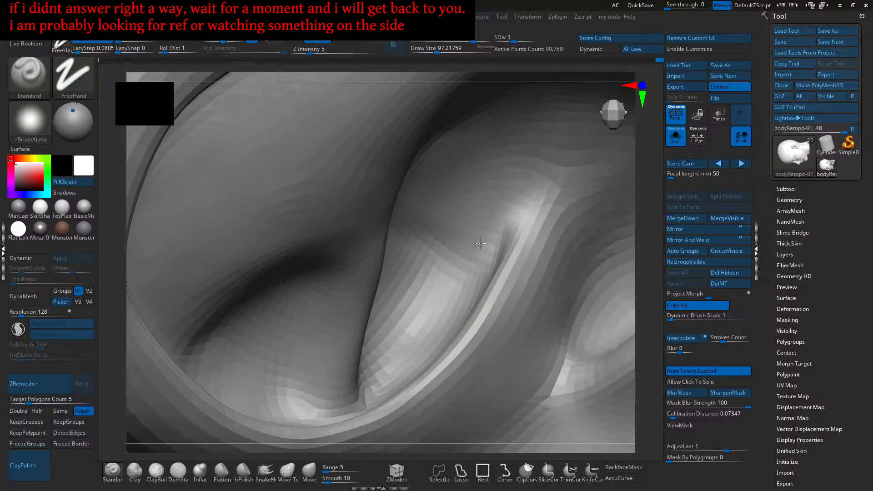
pyautogui.moveTo(468, 247)
pyautogui.mouseDown(button='right')
pyautogui.moveTo(414, 259)
pyautogui.moveTo(455, 253)
pyautogui.moveTo(466, 226)
pyautogui.mouseUp(button='right')
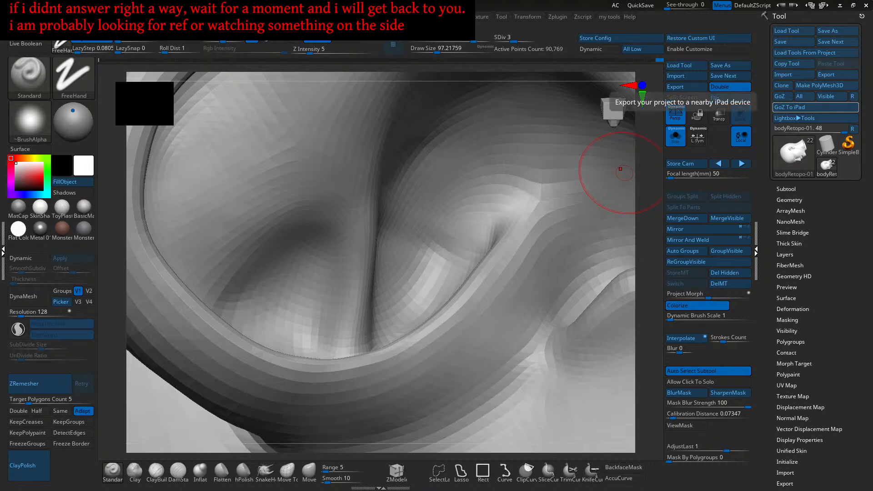
pyautogui.keyDown('ctrl'); pyautogui.moveTo(443, 268); pyautogui.dragTo(512, 342, button='right'); pyautogui.keyUp('ctrl')
pyautogui.moveTo(483, 334)
pyautogui.mouseDown(button='right')
pyautogui.moveTo(476, 312)
pyautogui.moveTo(444, 345)
pyautogui.moveTo(430, 308)
pyautogui.moveTo(439, 347)
pyautogui.mouseUp(button='right')
pyautogui.click(163, 470)
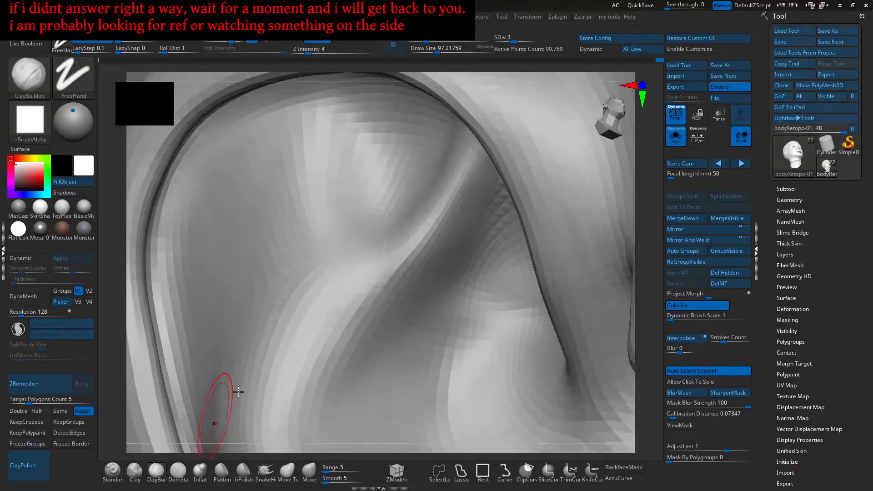
# - Lower Draw Size to about 70 and rock the view along the ear ridge
pyautogui.keyDown('ctrl'); pyautogui.moveTo(452, 318); pyautogui.dragTo(468, 317, button='right'); pyautogui.keyUp('ctrl')
pyautogui.press('s')
pyautogui.moveTo(469, 316); pyautogui.dragTo(463, 316)
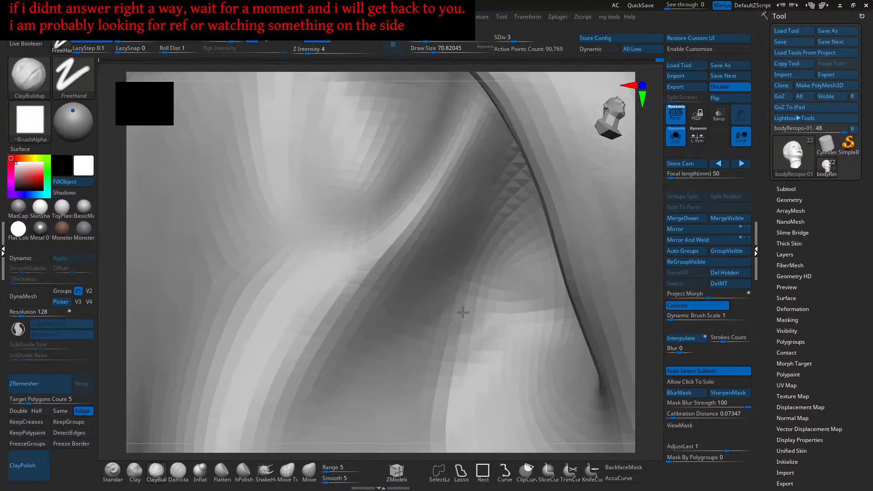
pyautogui.moveTo(461, 358); pyautogui.dragTo(497, 305, button='right')
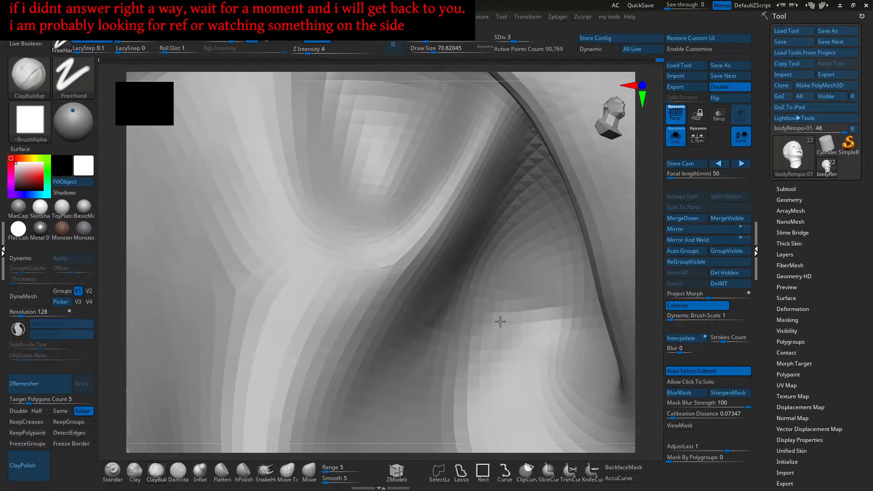
pyautogui.moveTo(404, 383); pyautogui.dragTo(447, 290, button='right')
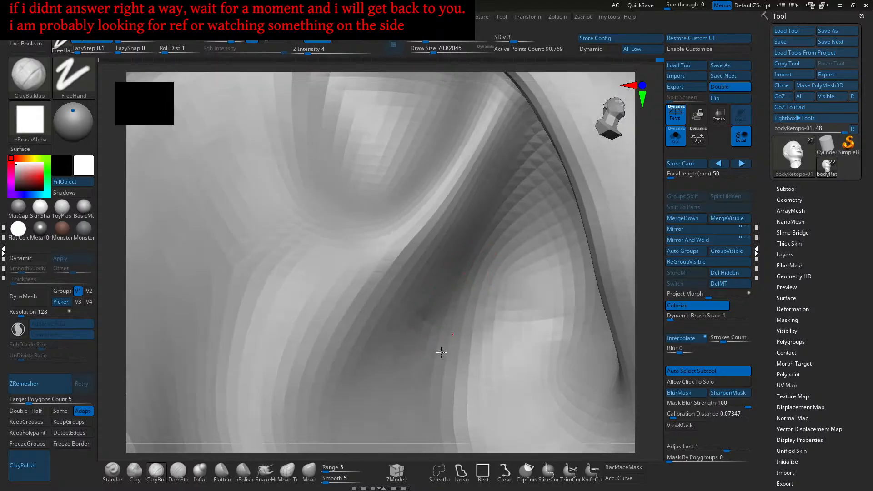
pyautogui.moveTo(428, 348)
pyautogui.mouseDown(button='right')
pyautogui.moveTo(456, 286)
pyautogui.moveTo(416, 317)
pyautogui.mouseUp(button='right')
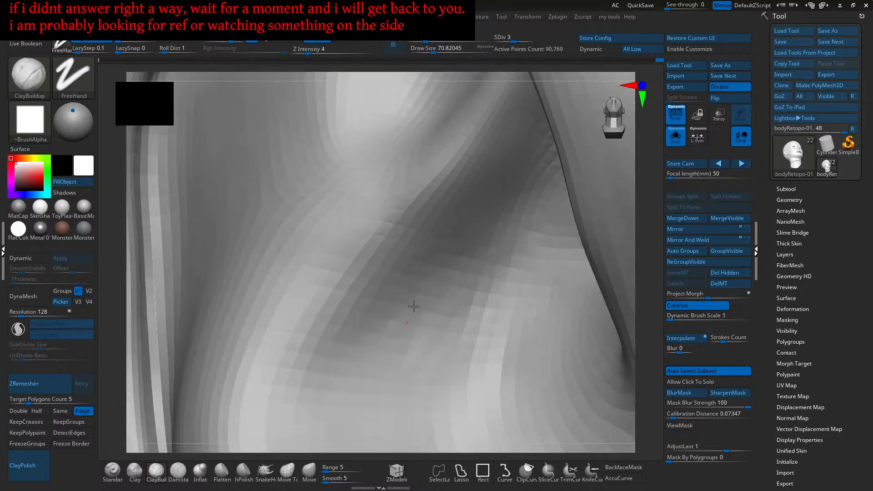
pyautogui.moveTo(432, 344); pyautogui.dragTo(436, 344, button='right')
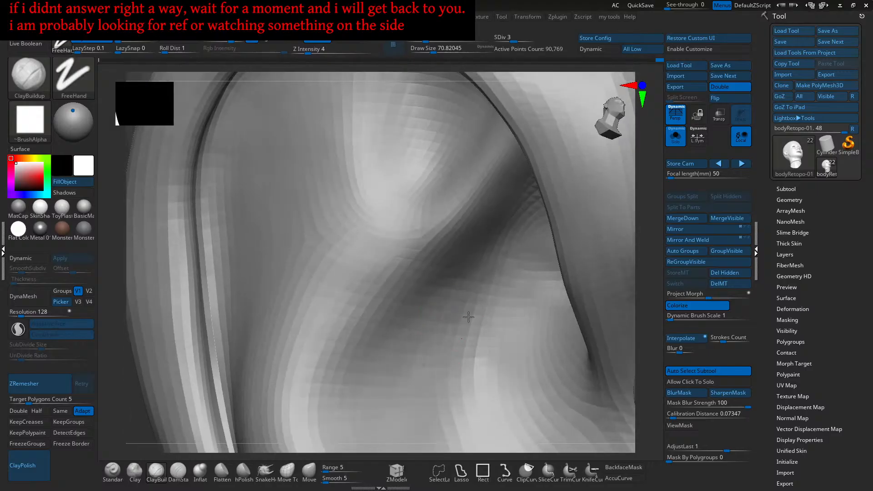
pyautogui.moveTo(431, 355); pyautogui.dragTo(435, 284, button='right')
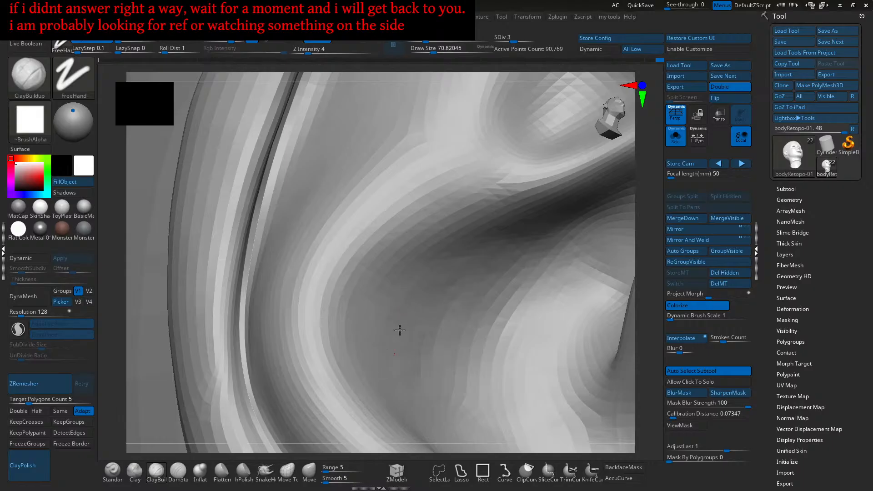
# - Frame the head, study the earlobe from profile and three-quarter angles, then the other ear
pyautogui.press('f')
pyautogui.moveTo(497, 293); pyautogui.dragTo(437, 262, button='right')
pyautogui.press('f')
pyautogui.keyDown('ctrl'); pyautogui.moveTo(509, 259); pyautogui.dragTo(562, 270, button='right'); pyautogui.keyUp('ctrl')
pyautogui.keyDown('ctrl'); pyautogui.moveTo(497, 318); pyautogui.dragTo(450, 241, button='right'); pyautogui.keyUp('ctrl')
pyautogui.moveTo(450, 240); pyautogui.dragTo(505, 325, button='right')
pyautogui.keyDown('ctrl'); pyautogui.moveTo(505, 325); pyautogui.dragTo(515, 378, button='right'); pyautogui.keyUp('ctrl')
pyautogui.moveTo(515, 378)
pyautogui.keyDown('alt'); pyautogui.mouseDown(button='right')
pyautogui.moveTo(507, 314)
pyautogui.moveTo(485, 278)
pyautogui.moveTo(494, 264)
pyautogui.moveTo(484, 237)
pyautogui.moveTo(503, 241)
pyautogui.mouseUp(button='right'); pyautogui.keyUp('alt')
pyautogui.keyDown('alt'); pyautogui.moveTo(614, 271); pyautogui.dragTo(345, 283, button='right'); pyautogui.keyUp('alt')
pyautogui.moveTo(505, 281)
pyautogui.keyDown('ctrl'); pyautogui.mouseDown(button='right')
pyautogui.moveTo(535, 339)
pyautogui.moveTo(536, 373)
pyautogui.moveTo(493, 274)
pyautogui.mouseUp(button='right'); pyautogui.keyUp('ctrl')
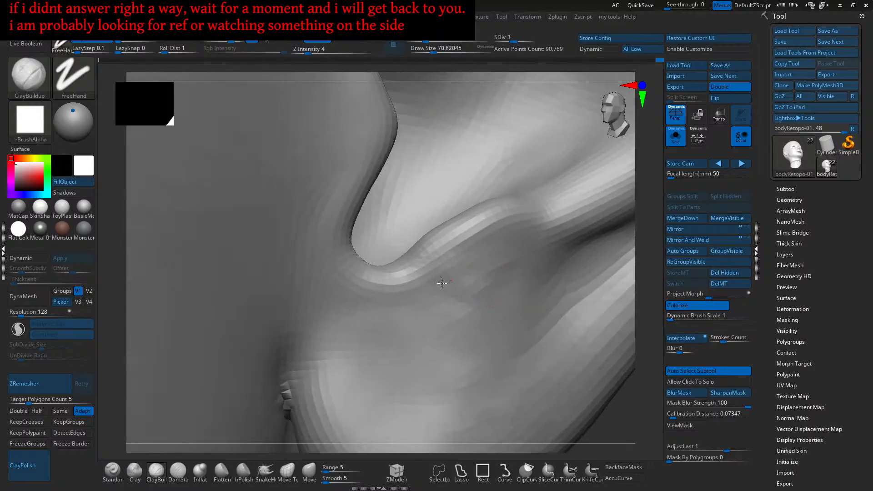
# - From a front view, mask both ears with a rectangle and invert so only the ears stay free
pyautogui.moveTo(453, 253); pyautogui.dragTo(540, 241, button='right')
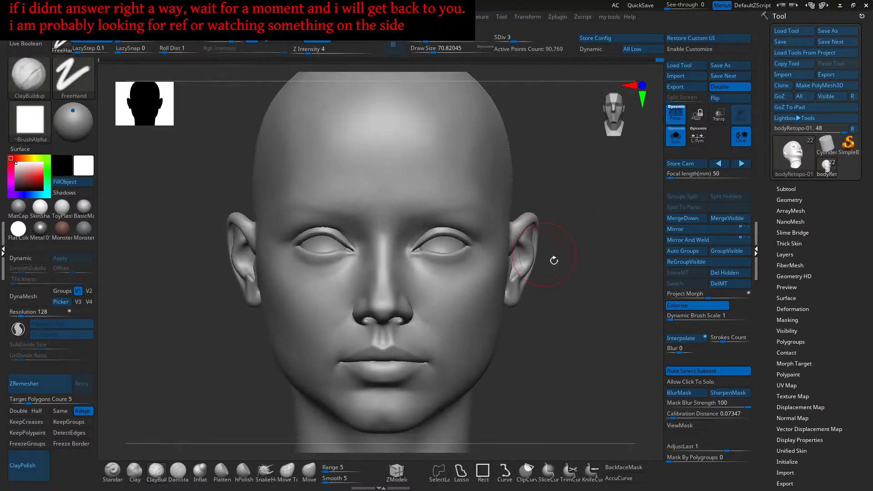
pyautogui.keyDown('ctrl'); pyautogui.moveTo(502, 324); pyautogui.dragTo(567, 312, button='right'); pyautogui.keyUp('ctrl')
pyautogui.keyDown('ctrl'); pyautogui.moveTo(584, 225); pyautogui.dragTo(533, 311); pyautogui.keyUp('ctrl')
pyautogui.keyDown('ctrl'); pyautogui.click(563, 330); pyautogui.keyUp('ctrl')
# - Recentre the head and add a rectangle mask over the right ear
pyautogui.moveTo(561, 315)
pyautogui.mouseDown(button='right')
pyautogui.moveTo(550, 307)
pyautogui.moveTo(563, 302)
pyautogui.moveTo(544, 309)
pyautogui.moveTo(561, 303)
pyautogui.mouseUp(button='right')
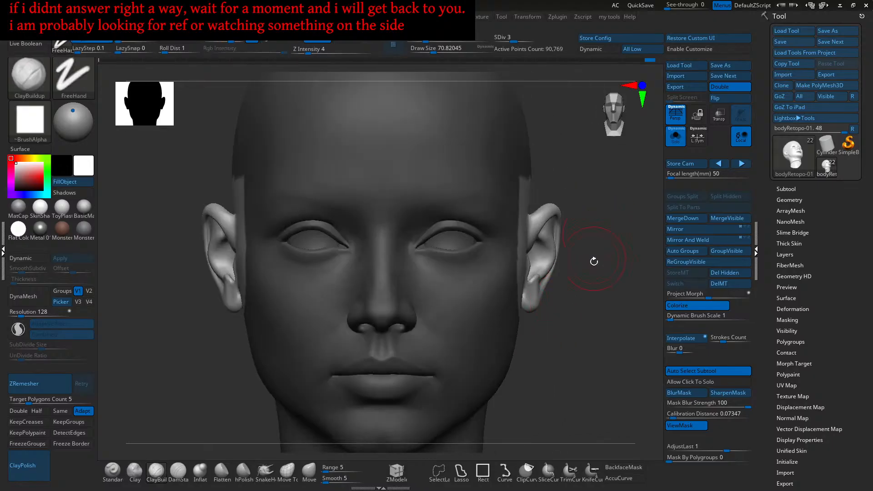
pyautogui.keyDown('ctrl'); pyautogui.moveTo(594, 253); pyautogui.dragTo(594, 194, button='right'); pyautogui.keyUp('ctrl')
pyautogui.keyDown('ctrl'); pyautogui.moveTo(595, 187); pyautogui.dragTo(511, 333); pyautogui.keyUp('ctrl')
pyautogui.keyDown('alt'); pyautogui.moveTo(556, 325); pyautogui.dragTo(592, 293, button='right'); pyautogui.keyUp('alt')
pyautogui.moveTo(814, 344)
pyautogui.mouseDown()
pyautogui.moveTo(816, 246)
pyautogui.moveTo(808, 267)
pyautogui.mouseUp()
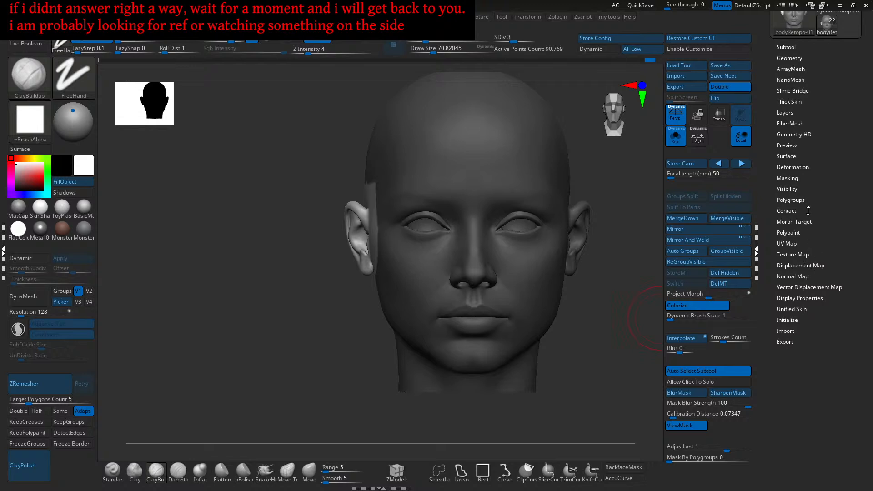
# - Resymmetrize the head with Smart ReSym in the Deformation palette
pyautogui.click(791, 167)
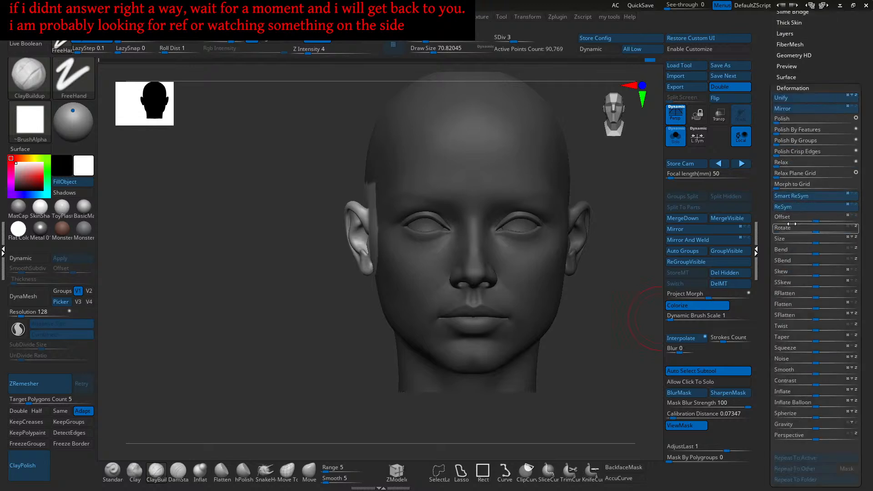
pyautogui.click(797, 196)
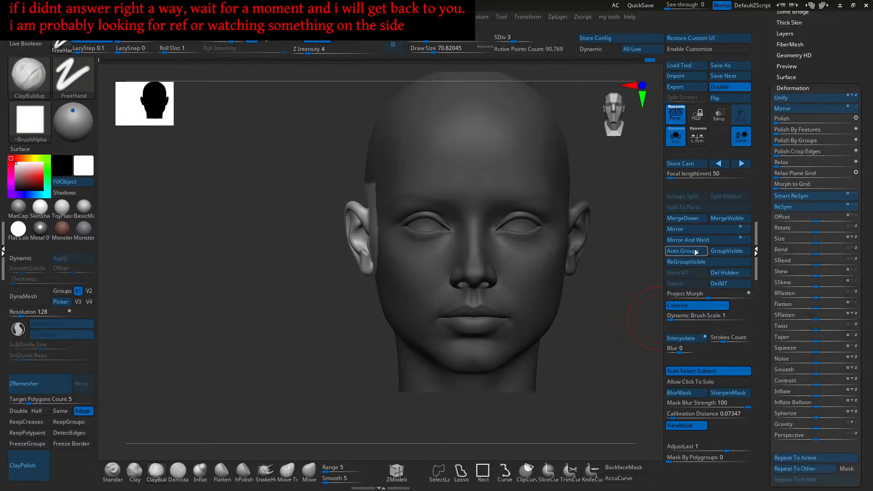
pyautogui.keyDown('alt'); pyautogui.moveTo(428, 273); pyautogui.dragTo(423, 351, button='right'); pyautogui.keyUp('alt')
# - Isolate the mesh patches around both ears with a Ctrl+Shift SelectRect
pyautogui.hotkey('ctrl', 'h')
pyautogui.moveTo(395, 315); pyautogui.dragTo(443, 293, button='right')
pyautogui.moveTo(443, 293)
pyautogui.mouseDown(button='right')
pyautogui.moveTo(465, 296)
pyautogui.moveTo(439, 305)
pyautogui.moveTo(435, 293)
pyautogui.mouseUp(button='right')
pyautogui.hotkey('ctrl', 'h')
pyautogui.moveTo(436, 294)
pyautogui.mouseDown(button='right')
pyautogui.moveTo(448, 306)
pyautogui.moveTo(471, 306)
pyautogui.moveTo(459, 315)
pyautogui.moveTo(473, 303)
pyautogui.moveTo(464, 304)
pyautogui.mouseUp(button='right')
pyautogui.press('ctrl')
pyautogui.hotkey('ctrl', 'h')
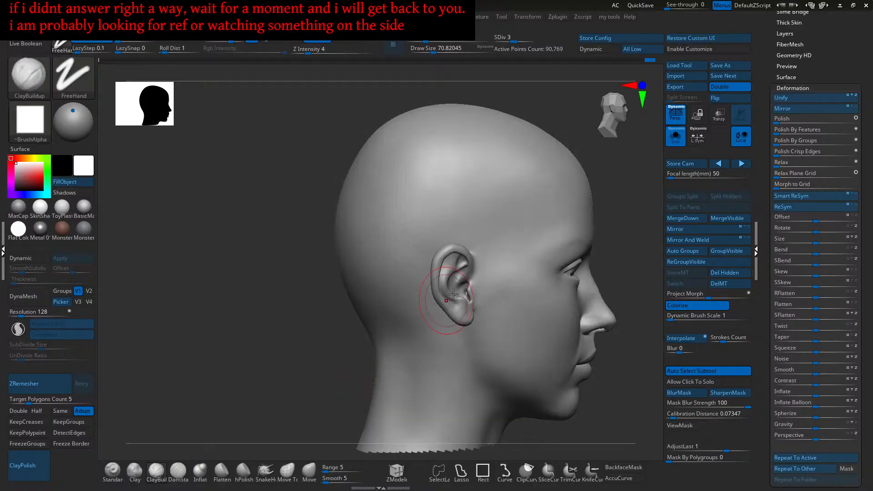
pyautogui.hotkey('ctrl', 'shift')
pyautogui.keyDown('ctrl'); pyautogui.keyDown('shift'); pyautogui.moveTo(486, 265); pyautogui.dragTo(415, 339); pyautogui.keyUp('shift'); pyautogui.keyUp('ctrl')
pyautogui.moveTo(462, 317)
pyautogui.mouseDown(button='right')
pyautogui.moveTo(431, 315)
pyautogui.moveTo(468, 300)
pyautogui.moveTo(471, 314)
pyautogui.moveTo(452, 336)
pyautogui.mouseUp(button='right')
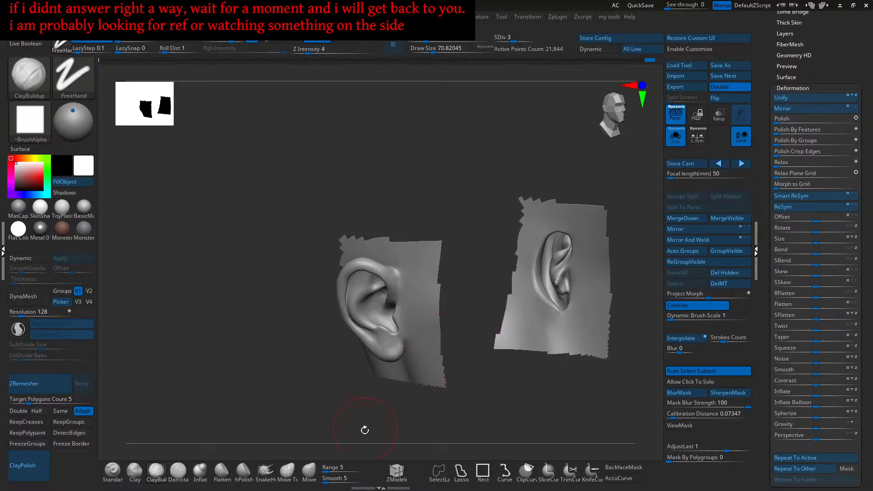
pyautogui.hotkey('ctrl', 'shift')
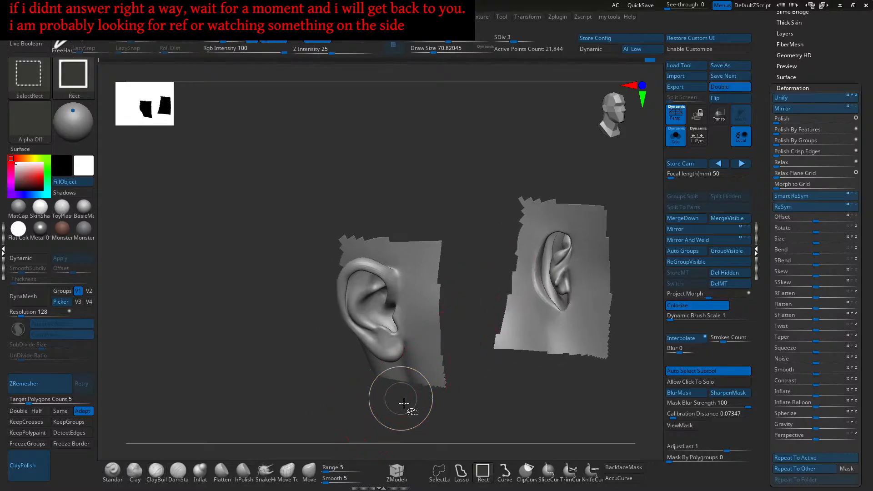
# - Switch selection to Lasso and hide the strips beside and below the ear patches
pyautogui.click(454, 476)
pyautogui.moveTo(469, 321)
pyautogui.keyDown('ctrl'); pyautogui.keyDown('shift'); pyautogui.mouseDown()
pyautogui.moveTo(433, 405)
pyautogui.moveTo(398, 273)
pyautogui.moveTo(396, 211)
pyautogui.moveTo(444, 304)
pyautogui.mouseUp(); pyautogui.keyUp('shift'); pyautogui.keyUp('ctrl')
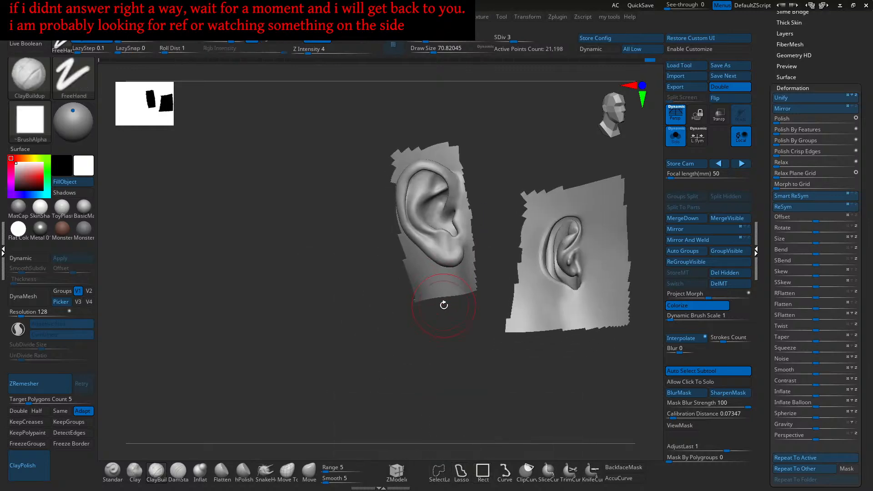
pyautogui.keyDown('ctrl'); pyautogui.keyDown('shift'); pyautogui.click(483, 305); pyautogui.keyUp('shift'); pyautogui.keyUp('ctrl')
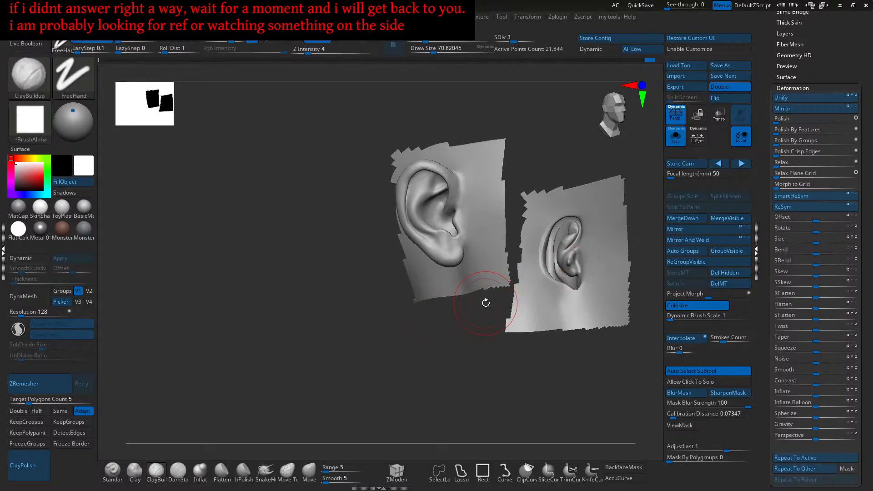
pyautogui.moveTo(490, 292)
pyautogui.mouseDown()
pyautogui.moveTo(432, 216)
pyautogui.moveTo(433, 247)
pyautogui.moveTo(491, 187)
pyautogui.moveTo(472, 349)
pyautogui.moveTo(443, 342)
pyautogui.mouseUp()
pyautogui.moveTo(442, 299)
pyautogui.keyDown('ctrl'); pyautogui.keyDown('alt'); pyautogui.keyDown('shift'); pyautogui.mouseDown()
pyautogui.moveTo(425, 187)
pyautogui.moveTo(476, 206)
pyautogui.moveTo(501, 269)
pyautogui.moveTo(420, 231)
pyautogui.mouseUp(); pyautogui.keyUp('shift'); pyautogui.keyUp('alt'); pyautogui.keyUp('ctrl')
pyautogui.moveTo(621, 277)
pyautogui.keyDown('ctrl'); pyautogui.keyDown('shift'); pyautogui.mouseDown()
pyautogui.moveTo(525, 360)
pyautogui.moveTo(442, 298)
pyautogui.moveTo(458, 260)
pyautogui.mouseUp(); pyautogui.keyUp('shift'); pyautogui.keyUp('ctrl')
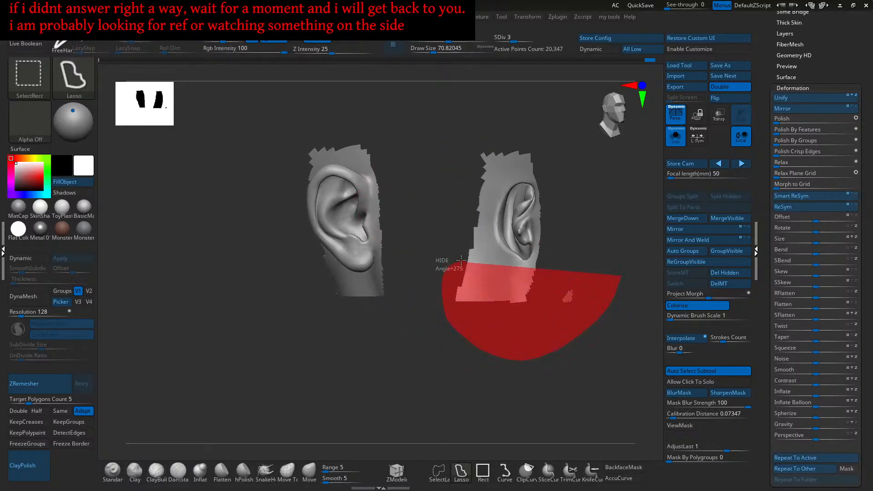
pyautogui.keyDown('ctrl'); pyautogui.keyDown('alt'); pyautogui.keyDown('shift'); pyautogui.moveTo(585, 255); pyautogui.dragTo(590, 256); pyautogui.keyUp('shift'); pyautogui.keyUp('alt'); pyautogui.keyUp('ctrl')
# - Orbit in close to the ear and hide the strip below it
pyautogui.moveTo(564, 273)
pyautogui.mouseDown()
pyautogui.moveTo(547, 300)
pyautogui.moveTo(489, 271)
pyautogui.moveTo(524, 333)
pyautogui.moveTo(510, 317)
pyautogui.moveTo(466, 335)
pyautogui.moveTo(469, 298)
pyautogui.moveTo(542, 343)
pyautogui.moveTo(519, 306)
pyautogui.mouseUp()
pyautogui.moveTo(519, 306)
pyautogui.keyDown('alt'); pyautogui.mouseDown(button='right')
pyautogui.moveTo(522, 284)
pyautogui.moveTo(540, 317)
pyautogui.mouseUp(button='right'); pyautogui.keyUp('alt')
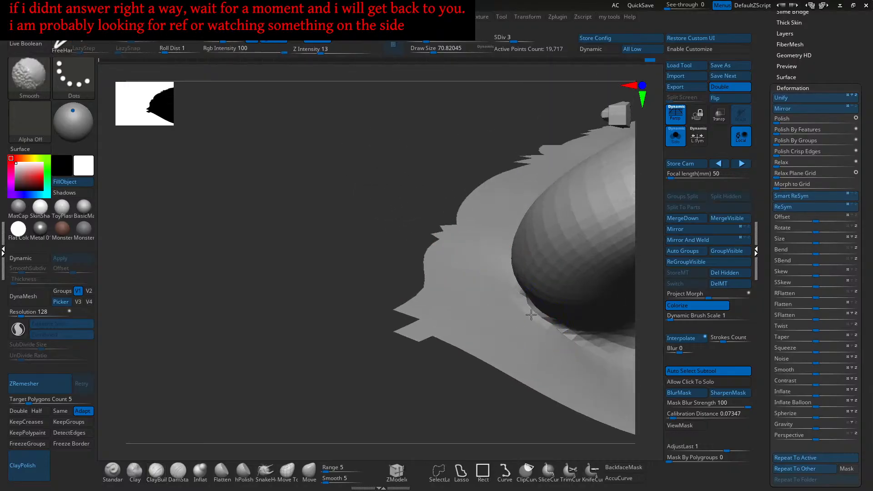
pyautogui.moveTo(512, 286)
pyautogui.mouseDown(button='right')
pyautogui.moveTo(517, 321)
pyautogui.moveTo(546, 330)
pyautogui.moveTo(508, 307)
pyautogui.moveTo(533, 299)
pyautogui.moveTo(512, 314)
pyautogui.moveTo(491, 261)
pyautogui.moveTo(504, 339)
pyautogui.mouseUp(button='right')
pyautogui.keyDown('alt'); pyautogui.moveTo(495, 370); pyautogui.dragTo(459, 335, button='right'); pyautogui.keyUp('alt')
pyautogui.moveTo(506, 348)
pyautogui.keyDown('ctrl'); pyautogui.keyDown('shift'); pyautogui.mouseDown()
pyautogui.moveTo(464, 314)
pyautogui.moveTo(487, 290)
pyautogui.mouseUp(); pyautogui.keyUp('shift'); pyautogui.keyUp('ctrl')
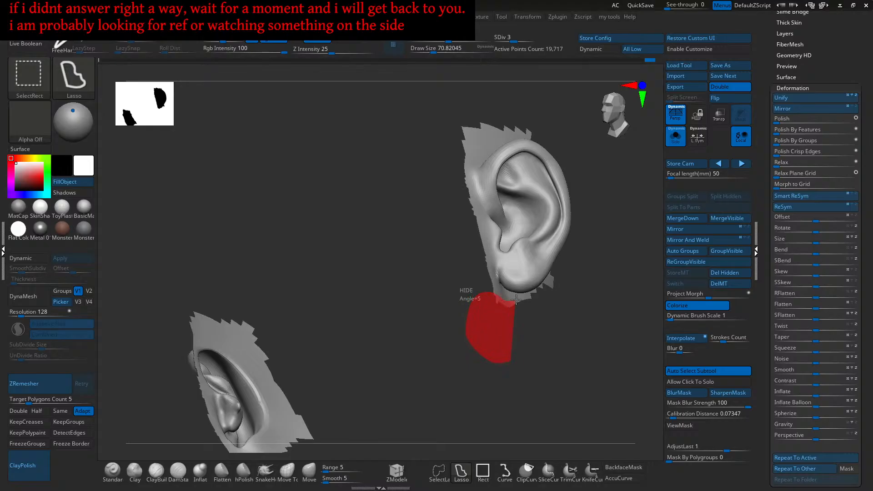
pyautogui.keyDown('ctrl'); pyautogui.keyDown('alt'); pyautogui.keyDown('shift'); pyautogui.moveTo(547, 302); pyautogui.dragTo(549, 313); pyautogui.keyUp('shift'); pyautogui.keyUp('alt'); pyautogui.keyUp('ctrl')
# - Hide the remaining strips behind and above the ear plus small leftovers, then enable polyframe
pyautogui.moveTo(547, 325)
pyautogui.mouseDown(button='right')
pyautogui.moveTo(524, 301)
pyautogui.moveTo(615, 329)
pyautogui.moveTo(468, 253)
pyautogui.mouseUp(button='right')
pyautogui.keyDown('ctrl'); pyautogui.keyDown('alt'); pyautogui.keyDown('shift'); pyautogui.moveTo(544, 295); pyautogui.dragTo(426, 379); pyautogui.keyUp('shift'); pyautogui.keyUp('alt'); pyautogui.keyUp('ctrl')
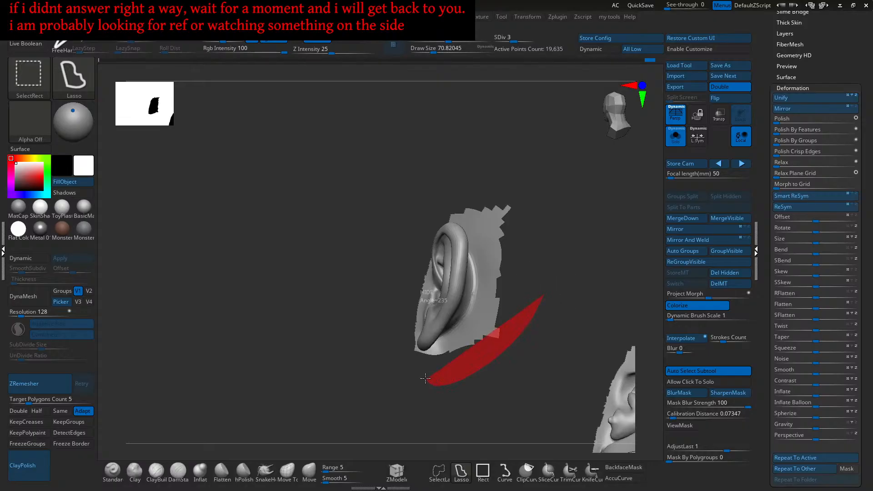
pyautogui.keyDown('ctrl'); pyautogui.keyDown('alt'); pyautogui.keyDown('shift'); pyautogui.moveTo(483, 233); pyautogui.dragTo(505, 170); pyautogui.keyUp('shift'); pyautogui.keyUp('alt'); pyautogui.keyUp('ctrl')
pyautogui.moveTo(505, 193)
pyautogui.mouseDown(button='right')
pyautogui.moveTo(489, 233)
pyautogui.moveTo(475, 239)
pyautogui.moveTo(453, 220)
pyautogui.mouseUp(button='right')
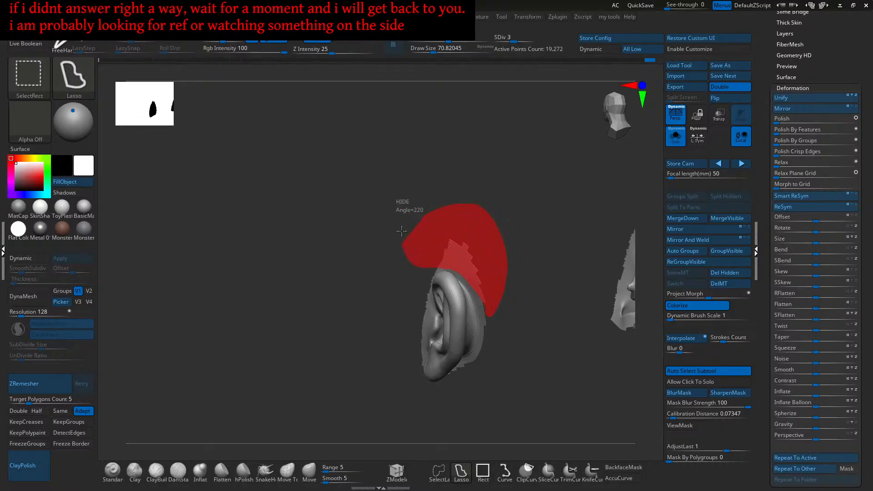
pyautogui.keyDown('ctrl'); pyautogui.keyDown('alt'); pyautogui.keyDown('shift'); pyautogui.moveTo(401, 243); pyautogui.dragTo(403, 247); pyautogui.keyUp('shift'); pyautogui.keyUp('alt'); pyautogui.keyUp('ctrl')
pyautogui.moveTo(449, 259)
pyautogui.mouseDown(button='right')
pyautogui.moveTo(468, 230)
pyautogui.moveTo(457, 315)
pyautogui.moveTo(457, 308)
pyautogui.moveTo(419, 315)
pyautogui.mouseUp(button='right')
pyautogui.keyDown('ctrl'); pyautogui.keyDown('alt'); pyautogui.keyDown('shift'); pyautogui.moveTo(418, 318); pyautogui.dragTo(489, 252); pyautogui.keyUp('shift'); pyautogui.keyUp('alt'); pyautogui.keyUp('ctrl')
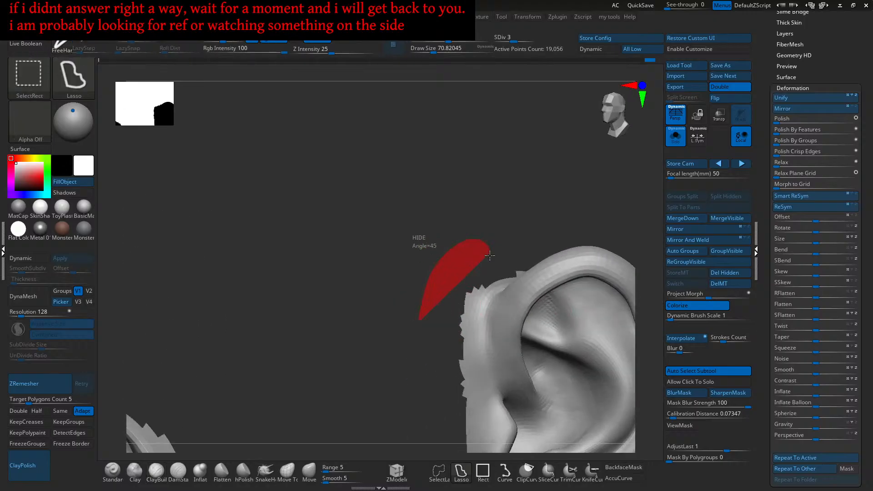
pyautogui.keyDown('ctrl'); pyautogui.keyDown('alt'); pyautogui.keyDown('shift'); pyautogui.moveTo(408, 344); pyautogui.dragTo(410, 340); pyautogui.keyUp('shift'); pyautogui.keyUp('alt'); pyautogui.keyUp('ctrl')
pyautogui.moveTo(437, 325)
pyautogui.mouseDown(button='right')
pyautogui.moveTo(453, 323)
pyautogui.moveTo(444, 306)
pyautogui.moveTo(475, 289)
pyautogui.moveTo(447, 289)
pyautogui.mouseUp(button='right')
pyautogui.keyDown('ctrl'); pyautogui.keyDown('alt'); pyautogui.keyDown('shift'); pyautogui.moveTo(469, 295); pyautogui.dragTo(466, 298); pyautogui.keyUp('shift'); pyautogui.keyUp('alt'); pyautogui.keyUp('ctrl')
pyautogui.moveTo(421, 353)
pyautogui.mouseDown(button='right')
pyautogui.moveTo(444, 296)
pyautogui.moveTo(446, 304)
pyautogui.mouseUp(button='right')
pyautogui.hotkey('shift', 'f')
# - Hide the last sliver beside the ear, orbit around the earlobe, and turn polyframe off
pyautogui.keyDown('ctrl'); pyautogui.keyDown('shift'); pyautogui.moveTo(408, 339); pyautogui.dragTo(440, 275); pyautogui.keyUp('shift'); pyautogui.keyUp('ctrl')
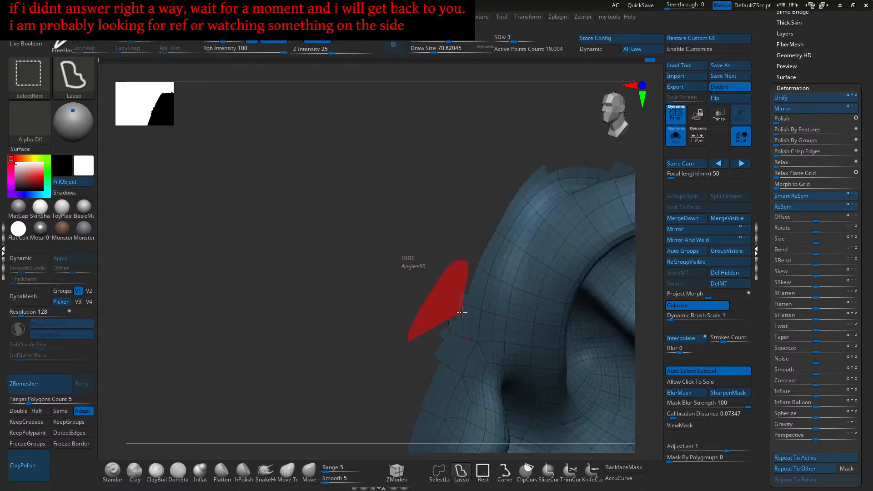
pyautogui.keyDown('ctrl'); pyautogui.keyDown('alt'); pyautogui.keyDown('shift'); pyautogui.moveTo(437, 358); pyautogui.dragTo(428, 358); pyautogui.keyUp('shift'); pyautogui.keyUp('alt'); pyautogui.keyUp('ctrl')
pyautogui.moveTo(394, 382)
pyautogui.mouseDown(button='right')
pyautogui.moveTo(468, 312)
pyautogui.moveTo(473, 286)
pyautogui.moveTo(508, 313)
pyautogui.moveTo(537, 301)
pyautogui.moveTo(465, 260)
pyautogui.moveTo(451, 268)
pyautogui.moveTo(459, 302)
pyautogui.moveTo(470, 300)
pyautogui.moveTo(477, 278)
pyautogui.mouseUp(button='right')
pyautogui.keyDown('ctrl'); pyautogui.moveTo(450, 304); pyautogui.dragTo(455, 299, button='right'); pyautogui.keyUp('ctrl')
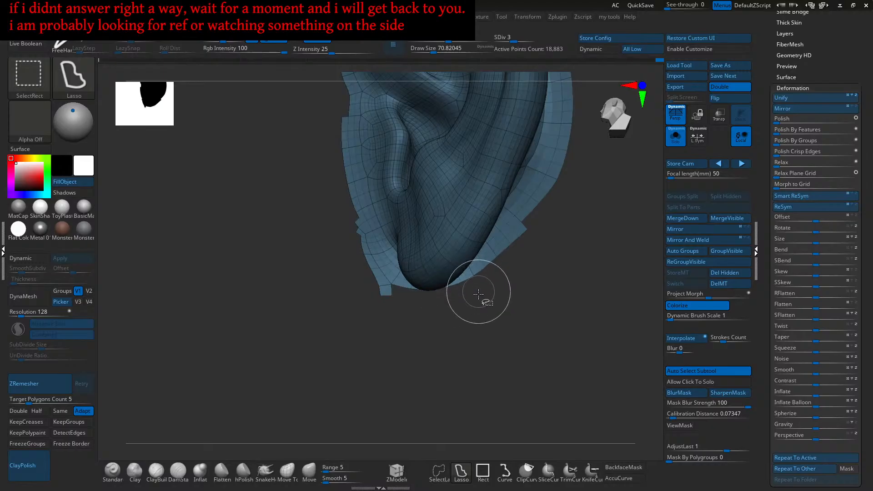
pyautogui.moveTo(415, 316)
pyautogui.mouseDown(button='right')
pyautogui.moveTo(450, 311)
pyautogui.moveTo(532, 255)
pyautogui.moveTo(561, 294)
pyautogui.moveTo(541, 288)
pyautogui.moveTo(538, 302)
pyautogui.moveTo(520, 304)
pyautogui.moveTo(454, 358)
pyautogui.moveTo(528, 301)
pyautogui.moveTo(563, 310)
pyautogui.moveTo(543, 279)
pyautogui.mouseUp(button='right')
pyautogui.press('f')
pyautogui.press('f')
pyautogui.hotkey('shift', 'f')
# - Mask the left ear of the isolated ear pair
pyautogui.keyDown('alt'); pyautogui.moveTo(421, 293); pyautogui.dragTo(491, 277, button='right'); pyautogui.keyUp('alt')
pyautogui.keyDown('ctrl'); pyautogui.moveTo(512, 216); pyautogui.dragTo(366, 369); pyautogui.keyUp('ctrl')
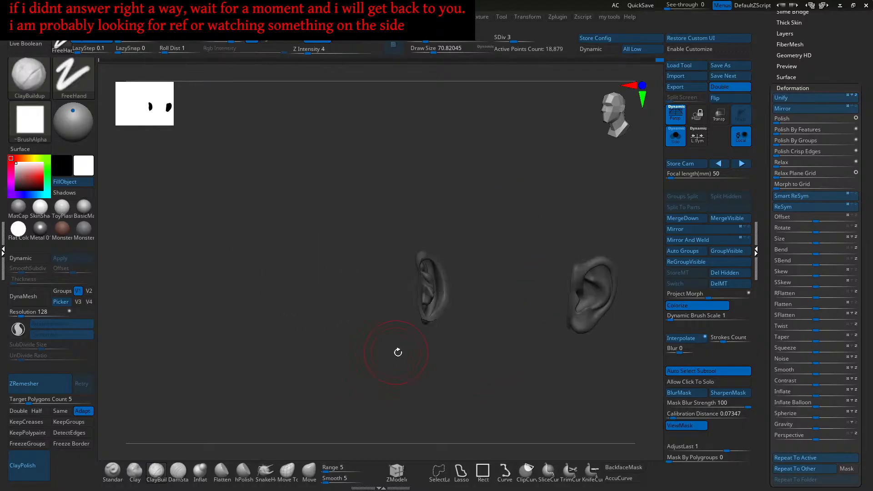
pyautogui.moveTo(390, 352); pyautogui.dragTo(463, 308, button='right')
pyautogui.moveTo(468, 216)
pyautogui.keyDown('ctrl'); pyautogui.mouseDown()
pyautogui.moveTo(361, 331)
pyautogui.moveTo(356, 375)
pyautogui.mouseUp(); pyautogui.keyUp('ctrl')
# - Run Smart ReSym several times, undoing one pass, and rotate to compare both ears
pyautogui.click(790, 196)
pyautogui.keyDown('ctrl'); pyautogui.moveTo(551, 302); pyautogui.dragTo(519, 301, button='right'); pyautogui.keyUp('ctrl')
pyautogui.click(793, 198)
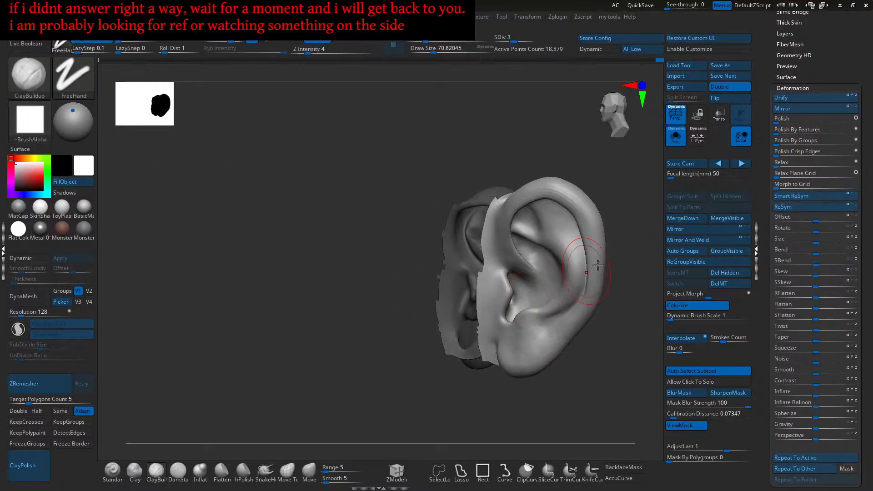
pyautogui.click(787, 208)
pyautogui.hotkey('ctrl', 'z')
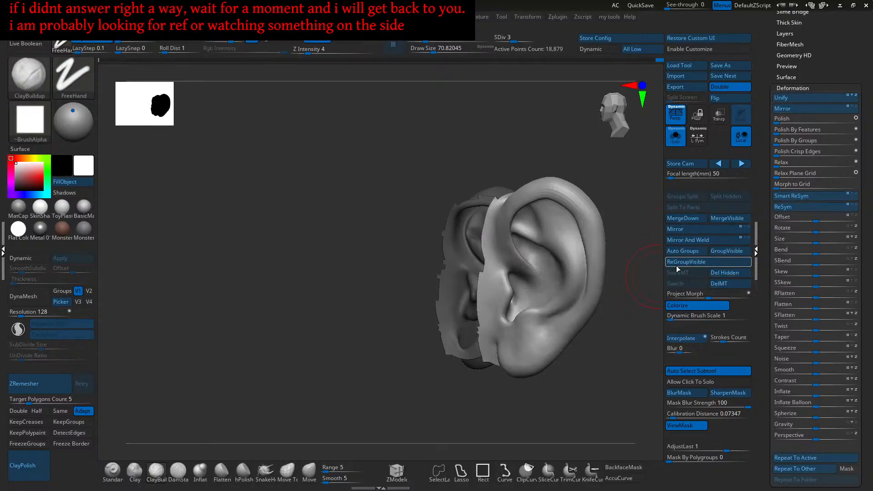
pyautogui.click(795, 196)
pyautogui.moveTo(607, 291); pyautogui.dragTo(604, 316)
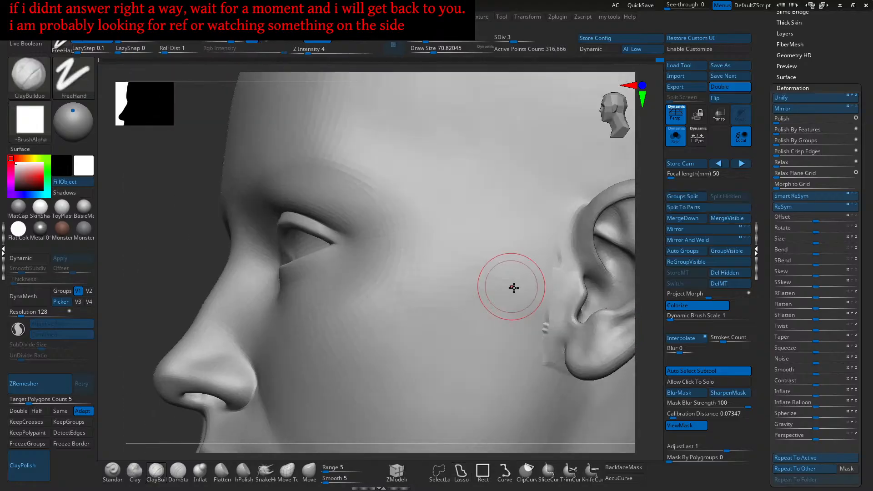
# - In a three-quarter view, smooth the blocky seam where the ear meets the cheek
pyautogui.moveTo(513, 288)
pyautogui.mouseDown(button='right')
pyautogui.moveTo(547, 302)
pyautogui.moveTo(524, 313)
pyautogui.moveTo(510, 260)
pyautogui.mouseUp(button='right')
pyautogui.keyDown('shift'); pyautogui.moveTo(510, 260); pyautogui.dragTo(516, 236); pyautogui.keyUp('shift')
pyautogui.keyDown('shift'); pyautogui.moveTo(491, 343); pyautogui.dragTo(478, 394); pyautogui.keyUp('shift')
pyautogui.keyDown('alt'); pyautogui.moveTo(487, 363); pyautogui.dragTo(491, 272, button='right'); pyautogui.keyUp('alt')
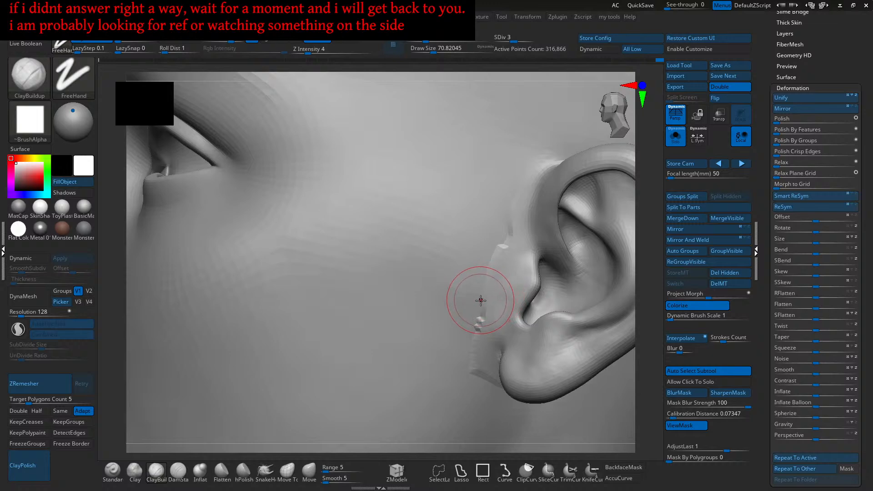
# - Browse the brush list, keep ClayBuildup, and zoom toward the ear
pyautogui.click(151, 469)
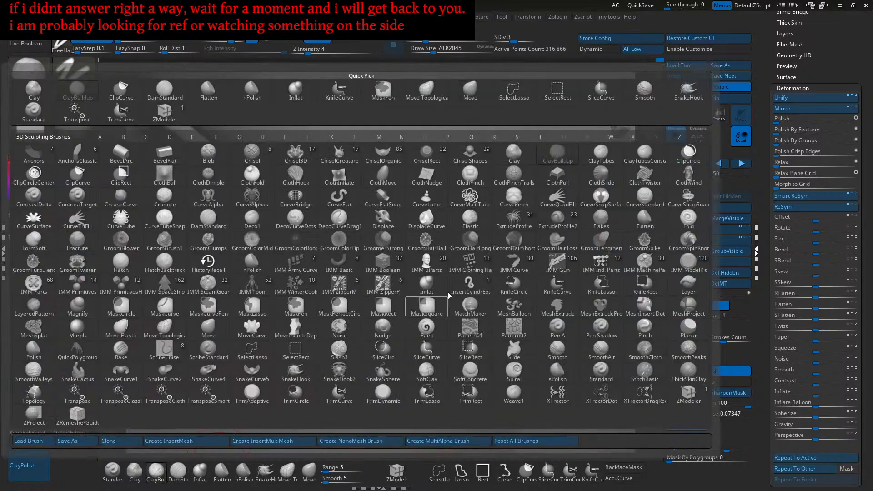
pyautogui.click(493, 247)
pyautogui.click(156, 472)
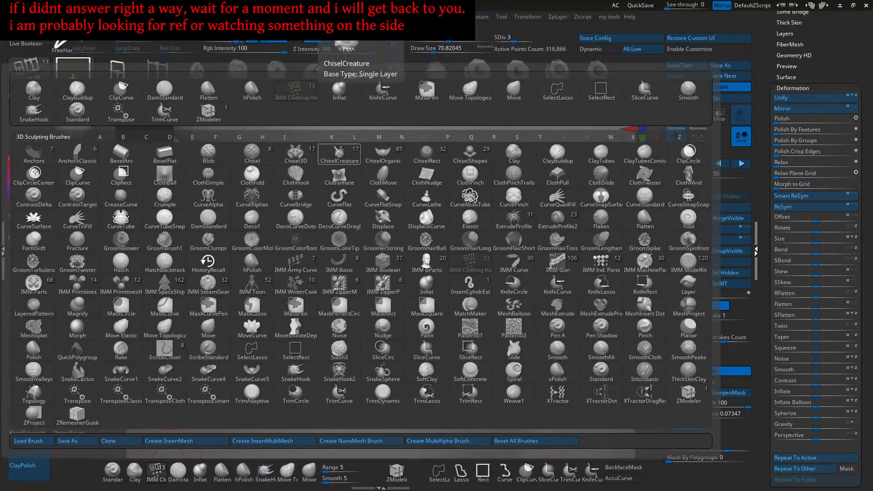
pyautogui.click(78, 91)
pyautogui.keyDown('ctrl'); pyautogui.moveTo(444, 274); pyautogui.dragTo(563, 216, button='right'); pyautogui.keyUp('ctrl')
pyautogui.keyDown('alt'); pyautogui.moveTo(564, 216); pyautogui.dragTo(442, 286, button='right'); pyautogui.keyUp('alt')
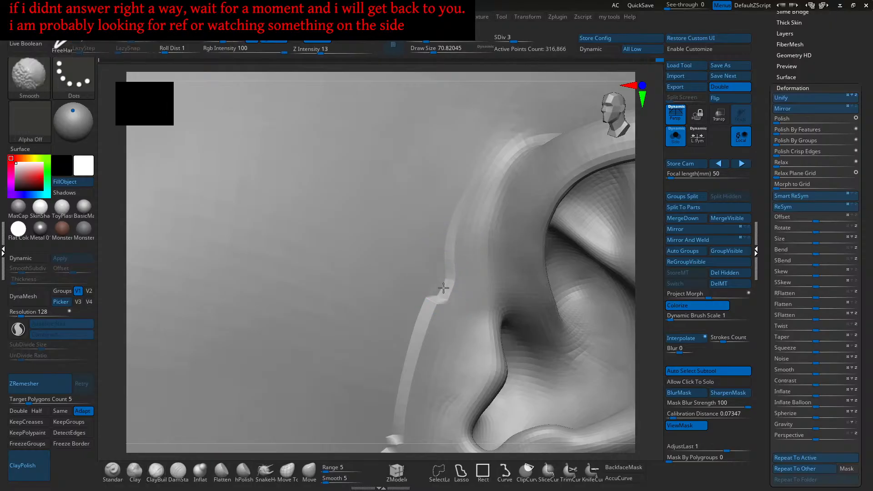
# - Smooth the notch and ridge along the front edge of the ear
pyautogui.moveTo(434, 316)
pyautogui.keyDown('shift'); pyautogui.mouseDown()
pyautogui.moveTo(426, 327)
pyautogui.moveTo(431, 311)
pyautogui.mouseUp(); pyautogui.keyUp('shift')
pyautogui.moveTo(444, 274)
pyautogui.mouseDown()
pyautogui.moveTo(441, 293)
pyautogui.moveTo(444, 269)
pyautogui.mouseUp()
pyautogui.moveTo(440, 300)
pyautogui.keyDown('shift'); pyautogui.mouseDown()
pyautogui.moveTo(440, 308)
pyautogui.moveTo(432, 300)
pyautogui.moveTo(407, 400)
pyautogui.mouseUp(); pyautogui.keyUp('shift')
pyautogui.keyDown('alt'); pyautogui.moveTo(403, 422); pyautogui.dragTo(437, 281, button='right'); pyautogui.keyUp('alt')
pyautogui.keyDown('shift'); pyautogui.moveTo(428, 303); pyautogui.dragTo(430, 312); pyautogui.keyUp('shift')
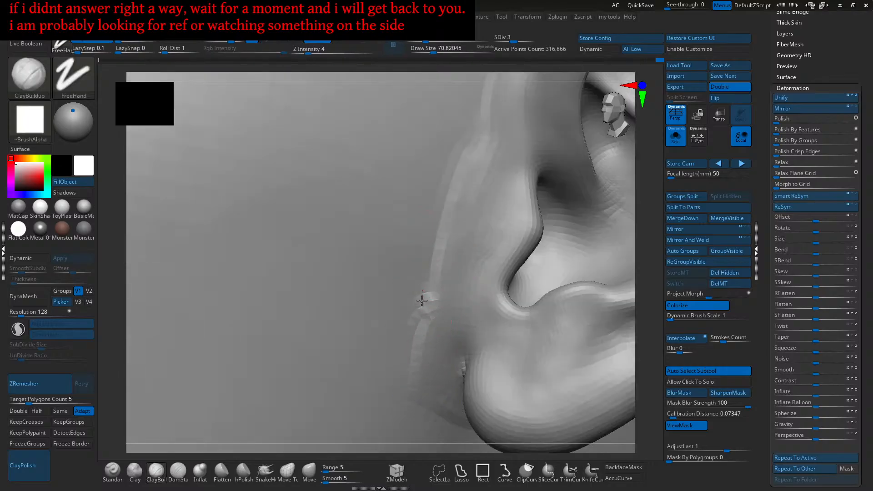
# - Build up the ear-edge ridge with several ClayBuildup strokes
pyautogui.moveTo(445, 260)
pyautogui.mouseDown(button='right')
pyautogui.moveTo(479, 218)
pyautogui.moveTo(462, 236)
pyautogui.mouseUp(button='right')
pyautogui.moveTo(489, 181)
pyautogui.mouseDown()
pyautogui.moveTo(493, 173)
pyautogui.moveTo(487, 181)
pyautogui.mouseUp()
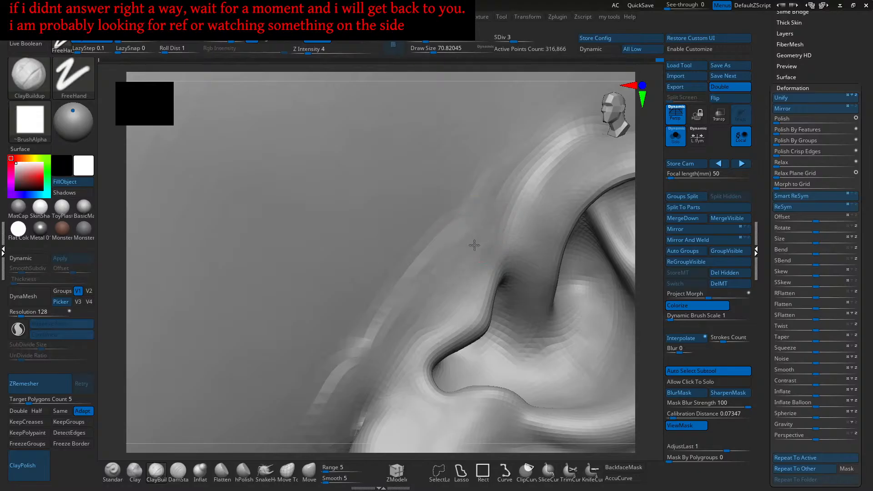
pyautogui.moveTo(467, 218); pyautogui.dragTo(470, 194)
pyautogui.moveTo(415, 254); pyautogui.dragTo(391, 284)
pyautogui.moveTo(457, 224); pyautogui.dragTo(453, 236)
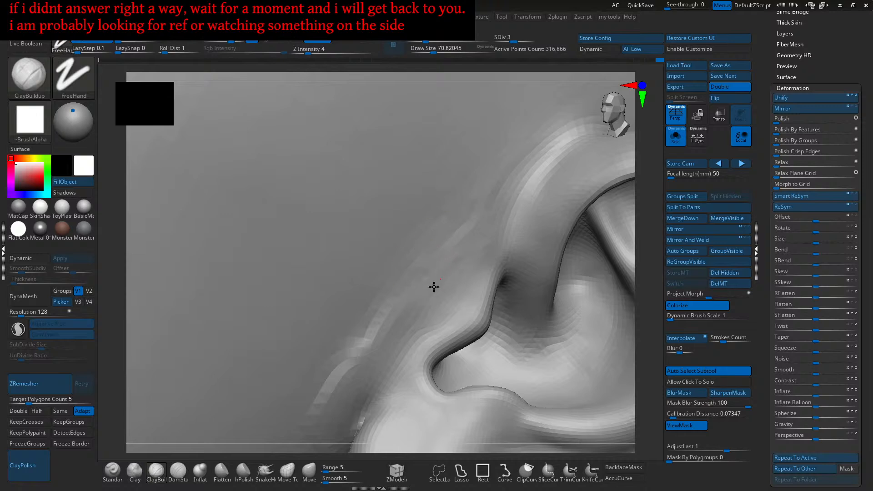
pyautogui.moveTo(440, 301); pyautogui.dragTo(476, 260)
pyautogui.moveTo(477, 215)
pyautogui.mouseDown()
pyautogui.moveTo(482, 195)
pyautogui.moveTo(406, 291)
pyautogui.mouseUp()
pyautogui.keyDown('alt'); pyautogui.moveTo(396, 310); pyautogui.dragTo(466, 216, button='right'); pyautogui.keyUp('alt')
# - Add faint ClayBuildup strokes down the ridge, undoing the last one
pyautogui.moveTo(447, 249); pyautogui.dragTo(435, 263)
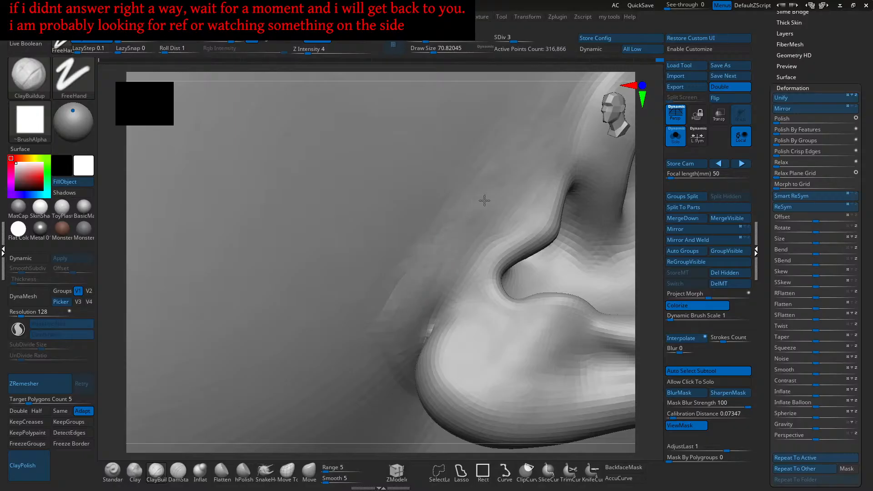
pyautogui.moveTo(413, 301); pyautogui.dragTo(450, 259, button='right')
pyautogui.moveTo(452, 258); pyautogui.dragTo(432, 313)
pyautogui.moveTo(508, 176); pyautogui.dragTo(494, 195, button='right')
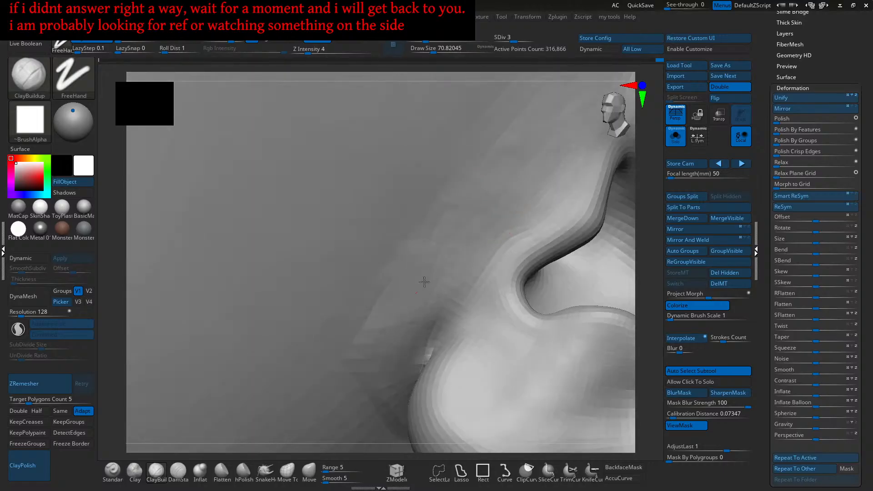
pyautogui.moveTo(441, 294); pyautogui.dragTo(455, 290, button='right')
pyautogui.moveTo(458, 303); pyautogui.dragTo(432, 325)
pyautogui.moveTo(433, 326)
pyautogui.mouseDown(button='right')
pyautogui.moveTo(426, 304)
pyautogui.moveTo(403, 312)
pyautogui.moveTo(398, 264)
pyautogui.mouseUp(button='right')
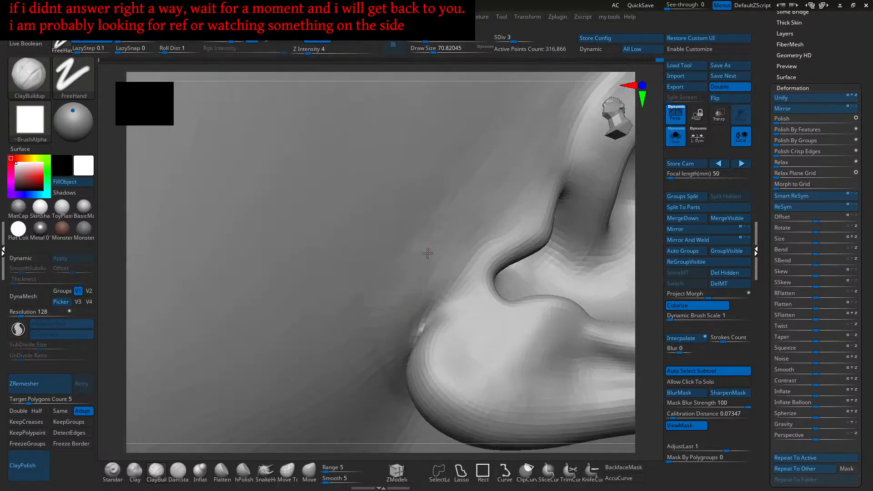
pyautogui.hotkey('ctrl', 'z')
# - Orbit around the ear and jaw to check the form from several angles
pyautogui.moveTo(464, 231); pyautogui.dragTo(438, 235, button='right')
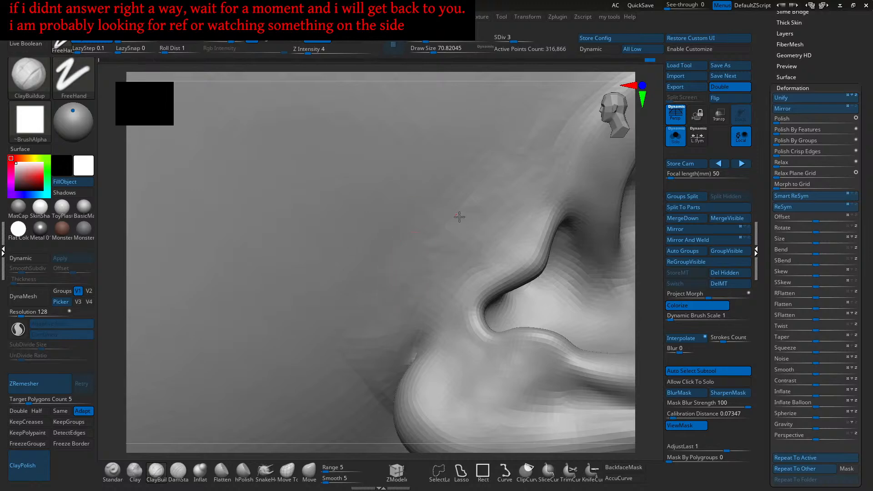
pyautogui.moveTo(483, 230); pyautogui.dragTo(457, 266, button='right')
pyautogui.moveTo(464, 216); pyautogui.dragTo(415, 262, button='right')
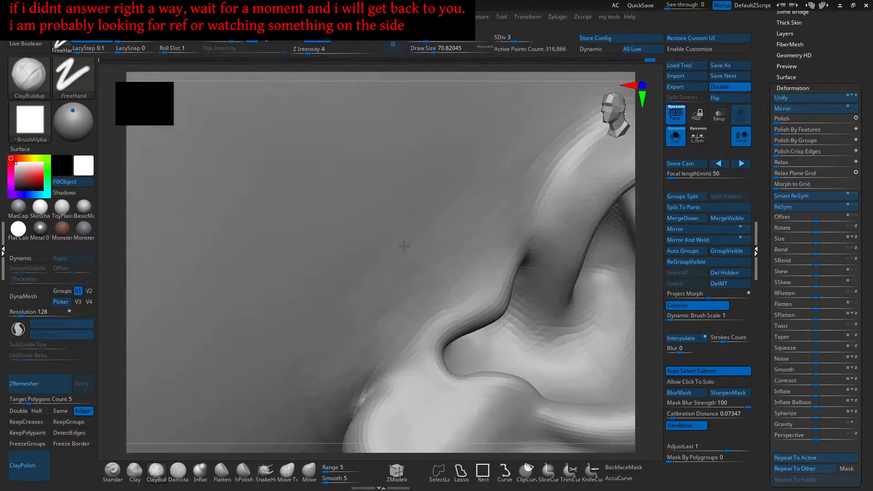
pyautogui.moveTo(410, 260); pyautogui.dragTo(444, 218, button='right')
pyautogui.moveTo(404, 275); pyautogui.dragTo(436, 243, button='right')
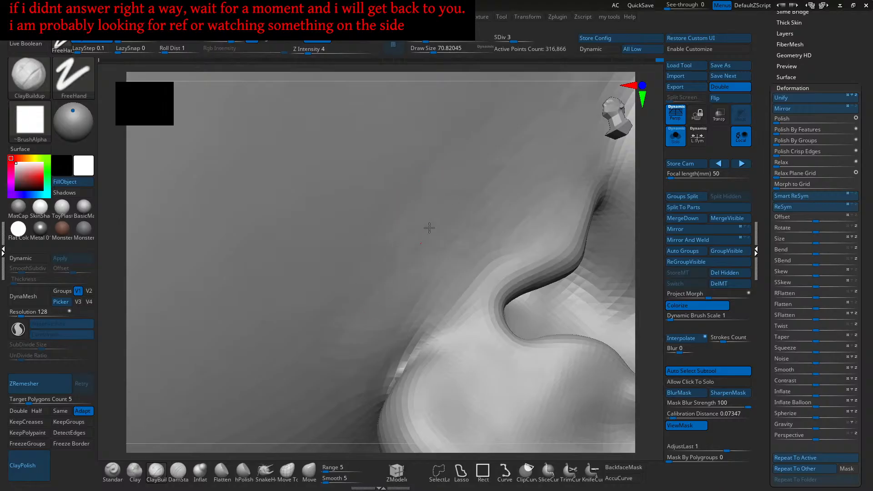
pyautogui.moveTo(448, 254); pyautogui.dragTo(410, 268, button='right')
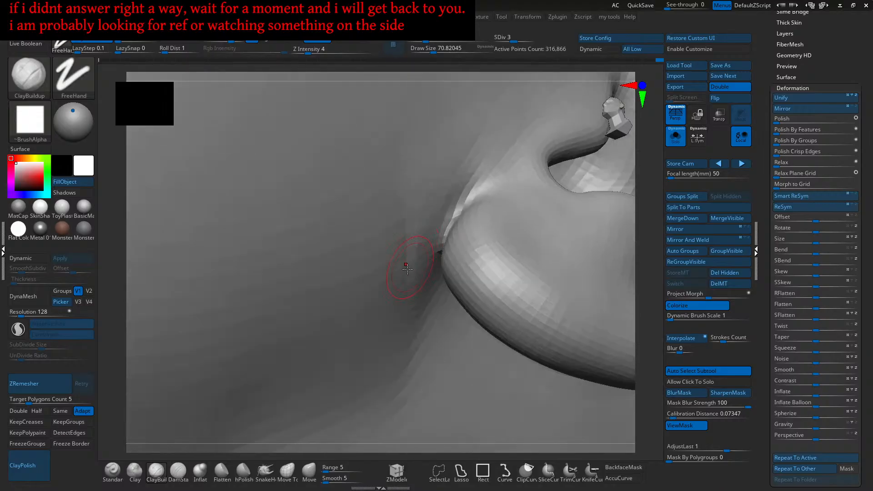
pyautogui.moveTo(418, 344)
pyautogui.mouseDown(button='right')
pyautogui.moveTo(432, 283)
pyautogui.moveTo(405, 283)
pyautogui.moveTo(440, 272)
pyautogui.moveTo(444, 253)
pyautogui.moveTo(477, 240)
pyautogui.moveTo(473, 288)
pyautogui.mouseUp(button='right')
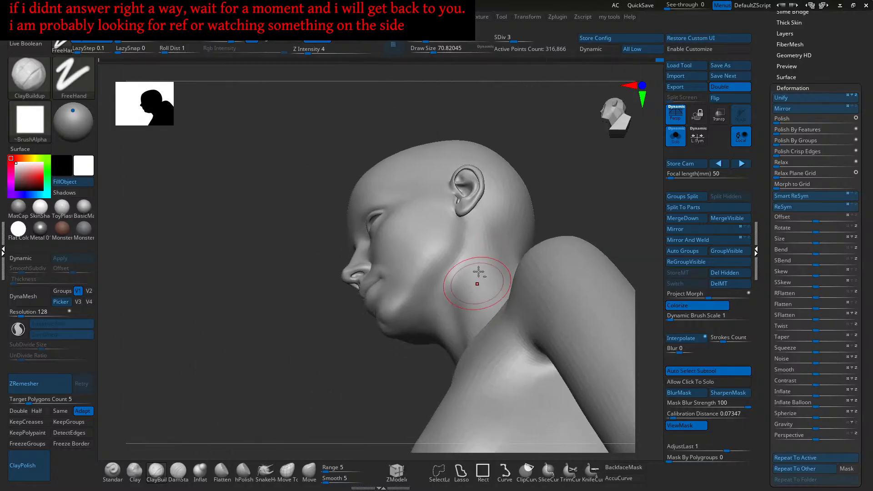
# - Lasso-isolate the ear and nearby cheek, then orbit beneath the ear lobe
pyautogui.moveTo(540, 132)
pyautogui.keyDown('ctrl'); pyautogui.keyDown('shift'); pyautogui.mouseDown()
pyautogui.moveTo(405, 243)
pyautogui.moveTo(444, 186)
pyautogui.mouseUp(); pyautogui.keyUp('shift'); pyautogui.keyUp('ctrl')
pyautogui.moveTo(487, 209)
pyautogui.keyDown('ctrl'); pyautogui.mouseDown(button='right')
pyautogui.moveTo(490, 249)
pyautogui.moveTo(477, 279)
pyautogui.moveTo(462, 253)
pyautogui.moveTo(467, 238)
pyautogui.moveTo(436, 288)
pyautogui.moveTo(442, 305)
pyautogui.moveTo(449, 284)
pyautogui.moveTo(462, 283)
pyautogui.moveTo(439, 278)
pyautogui.moveTo(442, 287)
pyautogui.mouseUp(button='right'); pyautogui.keyUp('ctrl')
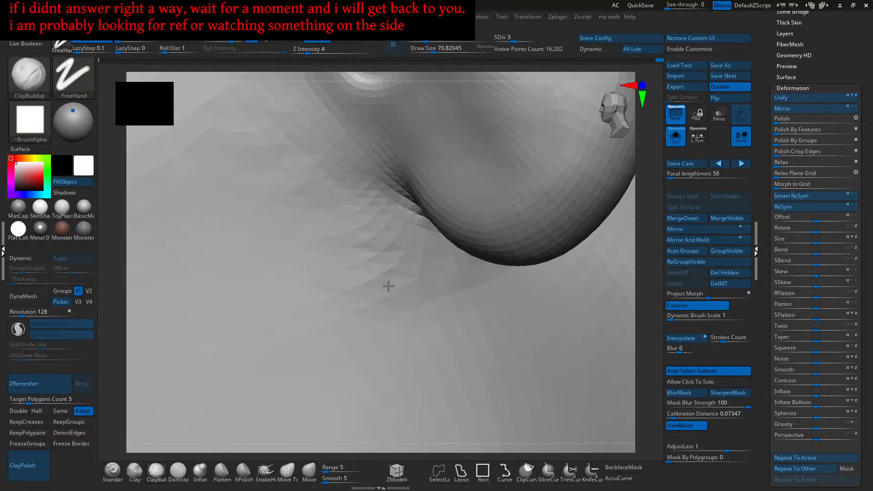
pyautogui.moveTo(453, 295)
pyautogui.mouseDown(button='right')
pyautogui.moveTo(426, 273)
pyautogui.moveTo(419, 279)
pyautogui.moveTo(412, 259)
pyautogui.moveTo(452, 216)
pyautogui.mouseUp(button='right')
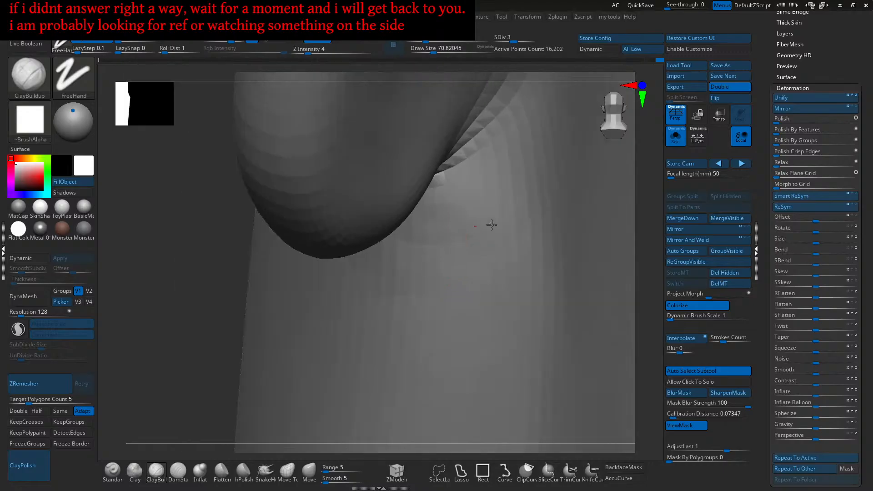
pyautogui.moveTo(430, 207); pyautogui.dragTo(481, 228, button='right')
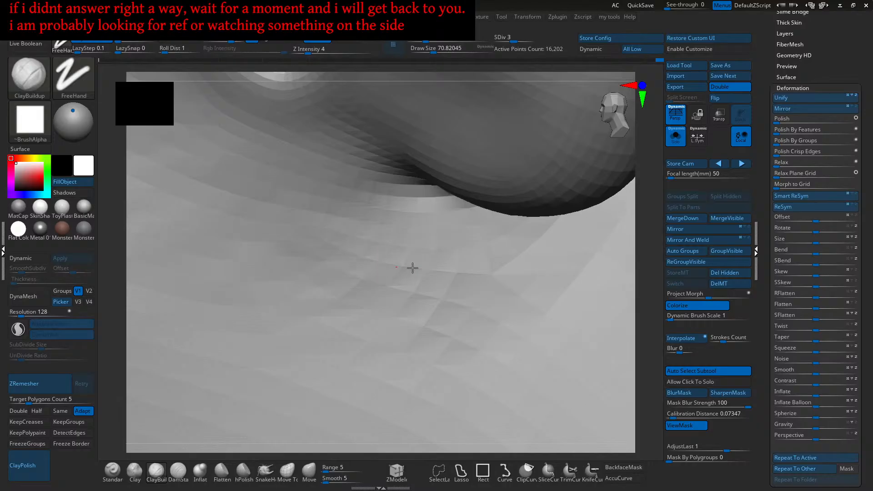
pyautogui.moveTo(382, 261)
pyautogui.mouseDown(button='right')
pyautogui.moveTo(441, 253)
pyautogui.moveTo(412, 277)
pyautogui.moveTo(432, 230)
pyautogui.moveTo(447, 223)
pyautogui.mouseUp(button='right')
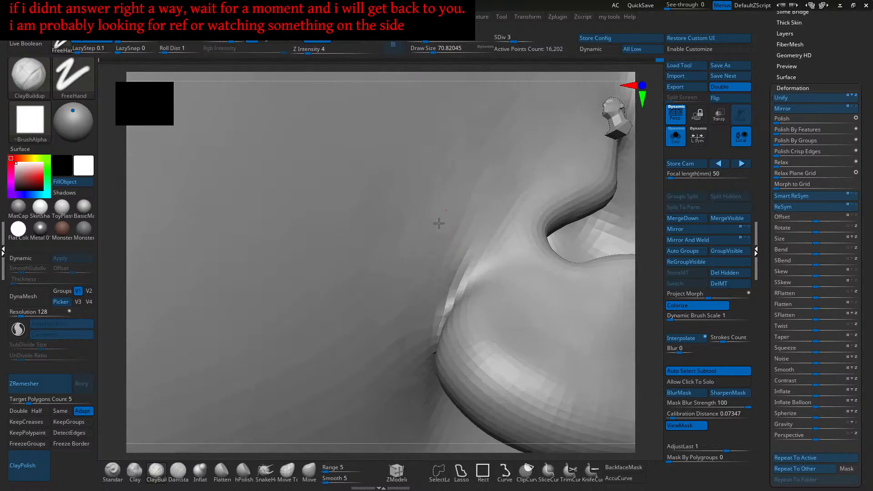
pyautogui.moveTo(409, 279); pyautogui.dragTo(435, 267, button='right')
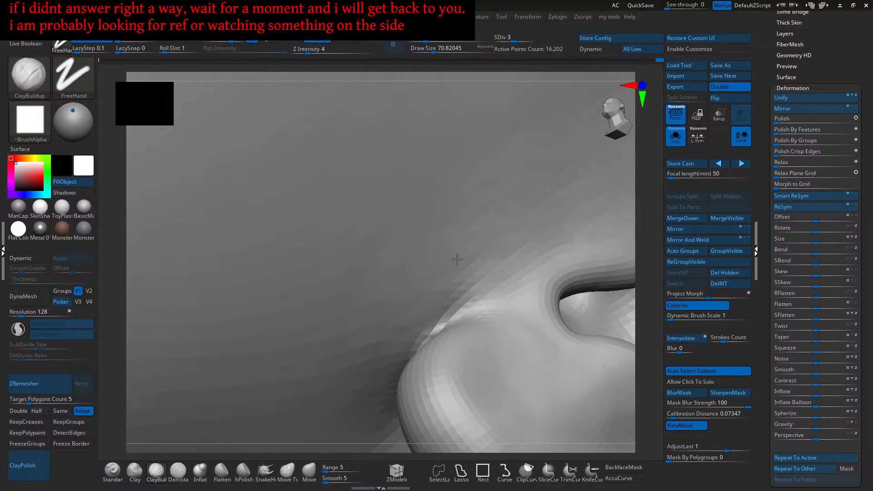
pyautogui.keyDown('ctrl'); pyautogui.moveTo(507, 243); pyautogui.dragTo(496, 235, button='right'); pyautogui.keyUp('ctrl')
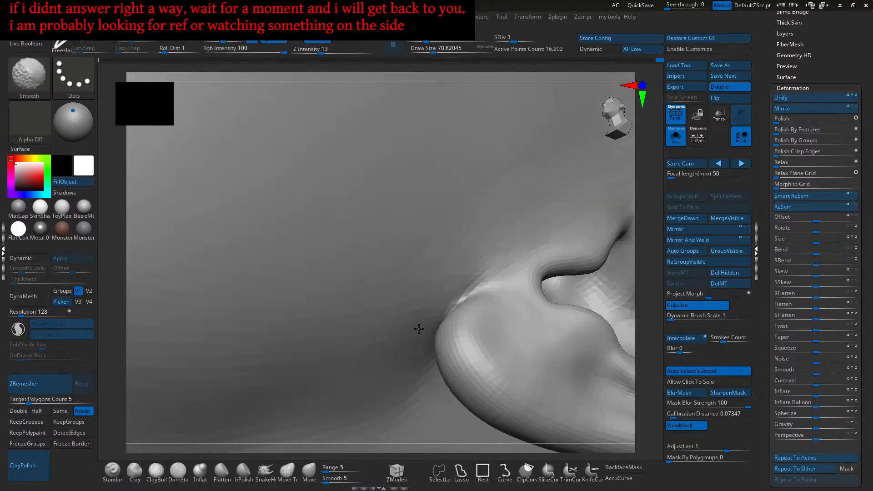
# - Smooth the skin beside the lobe and swing round to the side of the ear
pyautogui.keyDown('ctrl'); pyautogui.moveTo(420, 330); pyautogui.dragTo(442, 306, button='right'); pyautogui.keyUp('ctrl')
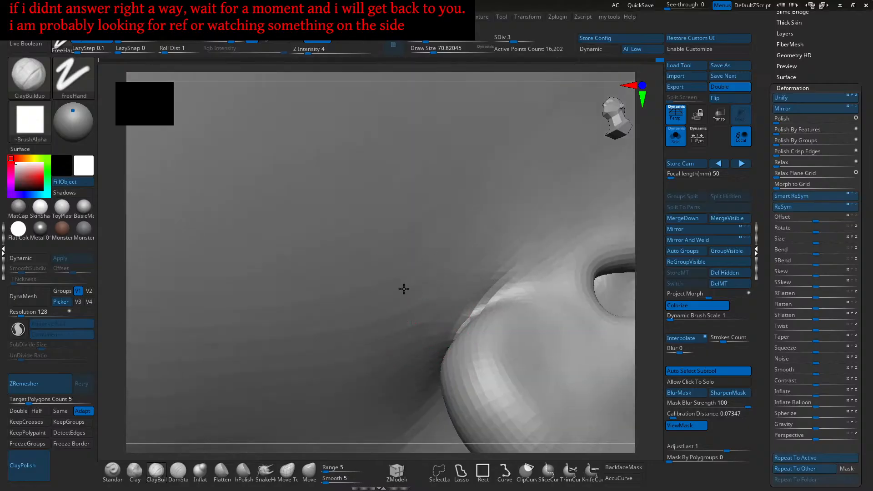
pyautogui.moveTo(404, 339); pyautogui.dragTo(427, 307, button='right')
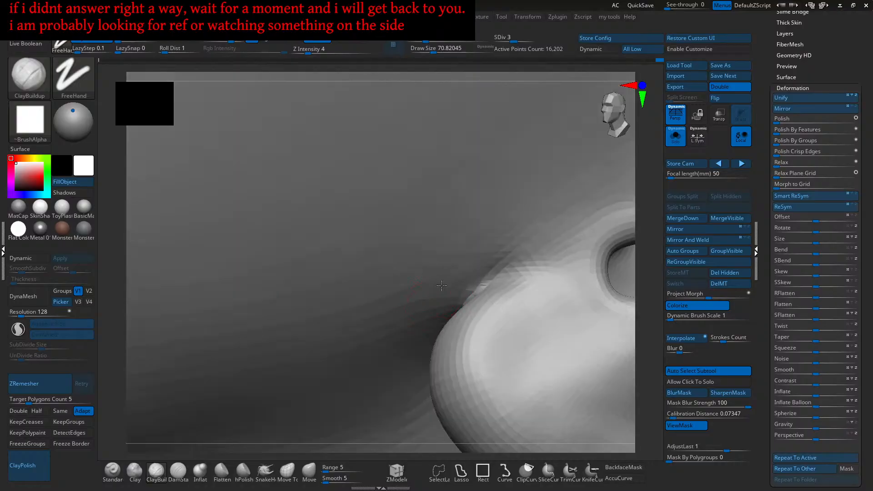
pyautogui.moveTo(496, 248); pyautogui.dragTo(482, 219, button='right')
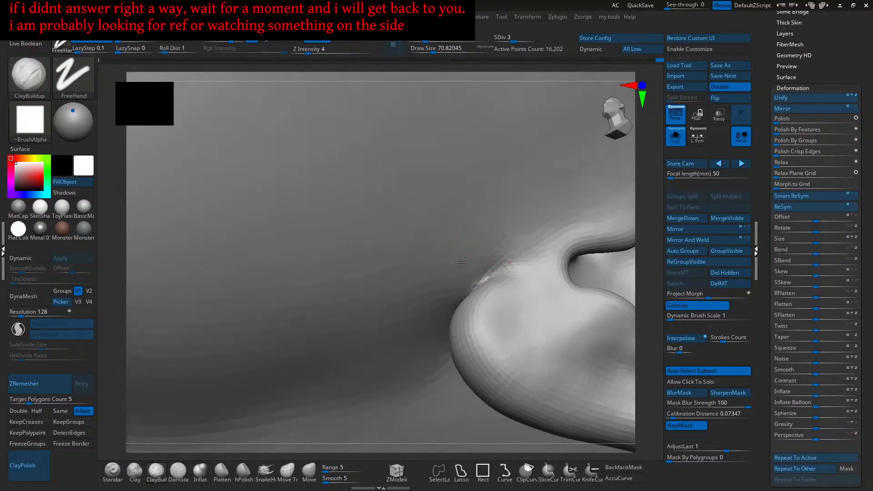
pyautogui.moveTo(525, 243); pyautogui.dragTo(545, 278, button='right')
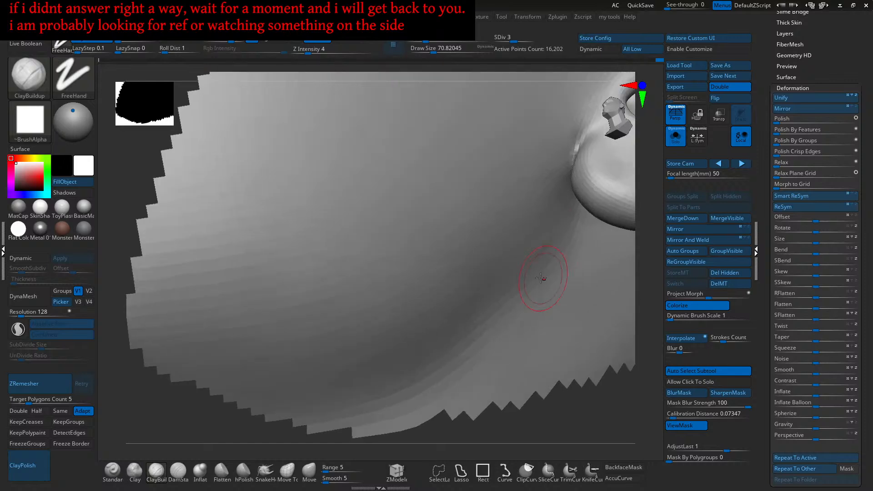
# - Set the brush size to about 120, then build up and smooth the crease with ClayBuildup strokes
pyautogui.moveTo(508, 255)
pyautogui.mouseDown()
pyautogui.moveTo(466, 295)
pyautogui.moveTo(515, 256)
pyautogui.moveTo(492, 280)
pyautogui.mouseUp()
pyautogui.press('s')
pyautogui.moveTo(513, 252); pyautogui.dragTo(446, 304)
pyautogui.keyDown('shift'); pyautogui.moveTo(526, 238); pyautogui.dragTo(478, 295); pyautogui.keyUp('shift')
pyautogui.moveTo(532, 245); pyautogui.dragTo(477, 301)
pyautogui.moveTo(537, 256); pyautogui.dragTo(477, 303)
pyautogui.keyDown('shift'); pyautogui.moveTo(427, 324); pyautogui.dragTo(470, 298); pyautogui.keyUp('shift')
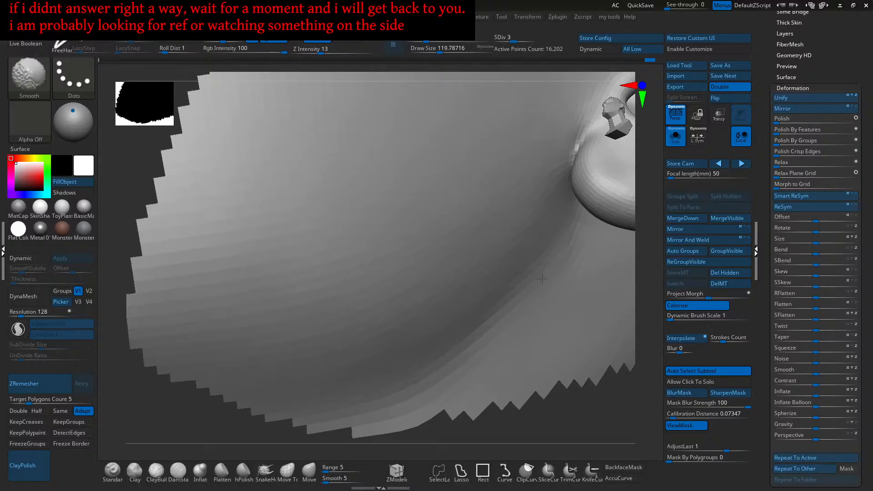
# - Unhide the full head and zoom in on the ear from a three-quarter view
pyautogui.moveTo(563, 306)
pyautogui.mouseDown(button='right')
pyautogui.moveTo(600, 354)
pyautogui.moveTo(588, 327)
pyautogui.moveTo(604, 309)
pyautogui.mouseUp(button='right')
pyautogui.keyDown('ctrl'); pyautogui.keyDown('shift'); pyautogui.click(585, 324); pyautogui.keyUp('shift'); pyautogui.keyUp('ctrl')
pyautogui.moveTo(587, 315)
pyautogui.mouseDown()
pyautogui.moveTo(525, 292)
pyautogui.moveTo(548, 304)
pyautogui.mouseUp()
pyautogui.moveTo(596, 291)
pyautogui.keyDown('alt'); pyautogui.mouseDown()
pyautogui.moveTo(568, 356)
pyautogui.moveTo(481, 268)
pyautogui.moveTo(499, 336)
pyautogui.mouseUp(); pyautogui.keyUp('alt')
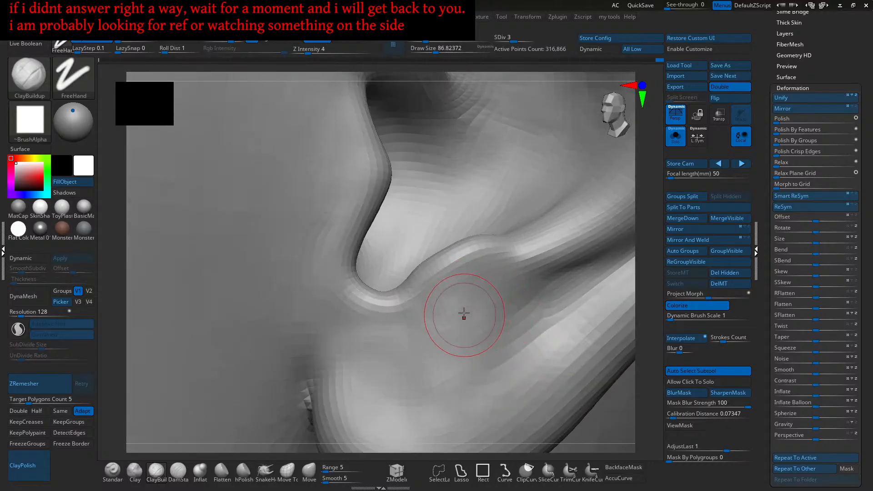
# - Reduce the brush size to about 87 and deepen the groove along the ear's inner fold
pyautogui.moveTo(473, 348)
pyautogui.mouseDown(button='right')
pyautogui.moveTo(495, 299)
pyautogui.moveTo(539, 308)
pyautogui.moveTo(551, 283)
pyautogui.moveTo(514, 262)
pyautogui.mouseUp(button='right')
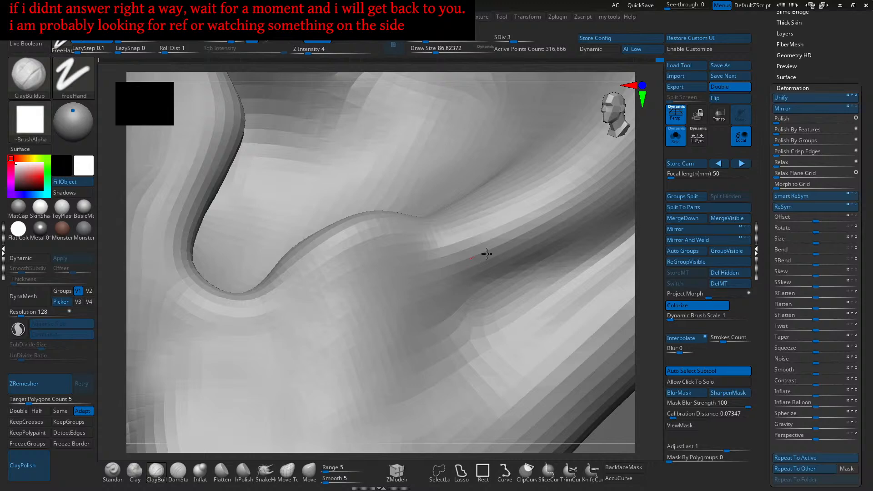
pyautogui.moveTo(527, 255); pyautogui.dragTo(474, 285, button='right')
pyautogui.keyDown('alt'); pyautogui.moveTo(459, 293); pyautogui.dragTo(559, 263); pyautogui.keyUp('alt')
pyautogui.moveTo(557, 265); pyautogui.dragTo(474, 292, button='right')
pyautogui.keyDown('alt'); pyautogui.moveTo(474, 293); pyautogui.dragTo(402, 302); pyautogui.keyUp('alt')
pyautogui.moveTo(409, 298)
pyautogui.mouseDown(button='right')
pyautogui.moveTo(475, 261)
pyautogui.moveTo(473, 304)
pyautogui.mouseUp(button='right')
pyautogui.keyDown('alt'); pyautogui.moveTo(487, 272); pyautogui.dragTo(553, 264); pyautogui.keyUp('alt')
pyautogui.keyDown('alt'); pyautogui.moveTo(491, 280); pyautogui.dragTo(484, 272); pyautogui.keyUp('alt')
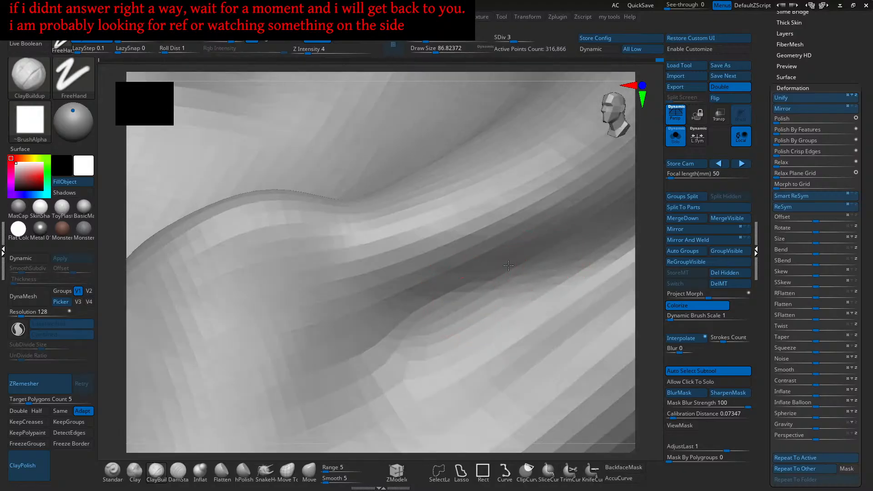
# - Touch up the ear groove with short strokes and check it from a three-quarter angle
pyautogui.keyDown('ctrl'); pyautogui.moveTo(364, 291); pyautogui.dragTo(438, 275, button='right'); pyautogui.keyUp('ctrl')
pyautogui.keyDown('alt'); pyautogui.moveTo(384, 289); pyautogui.dragTo(458, 265, button='right'); pyautogui.keyUp('alt')
pyautogui.moveTo(429, 277); pyautogui.dragTo(443, 270)
pyautogui.moveTo(422, 334)
pyautogui.keyDown('ctrl'); pyautogui.mouseDown(button='right')
pyautogui.moveTo(421, 307)
pyautogui.moveTo(396, 317)
pyautogui.moveTo(436, 274)
pyautogui.moveTo(404, 263)
pyautogui.mouseUp(button='right'); pyautogui.keyUp('ctrl')
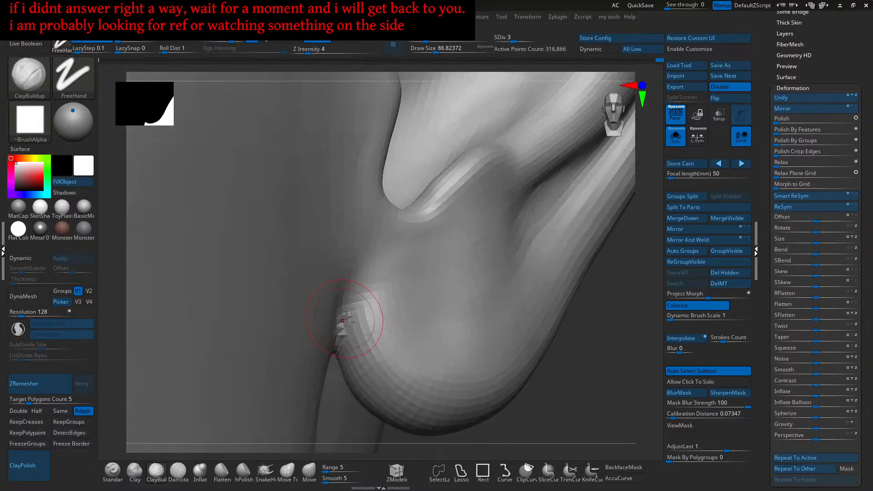
pyautogui.moveTo(363, 297); pyautogui.dragTo(386, 269, button='right')
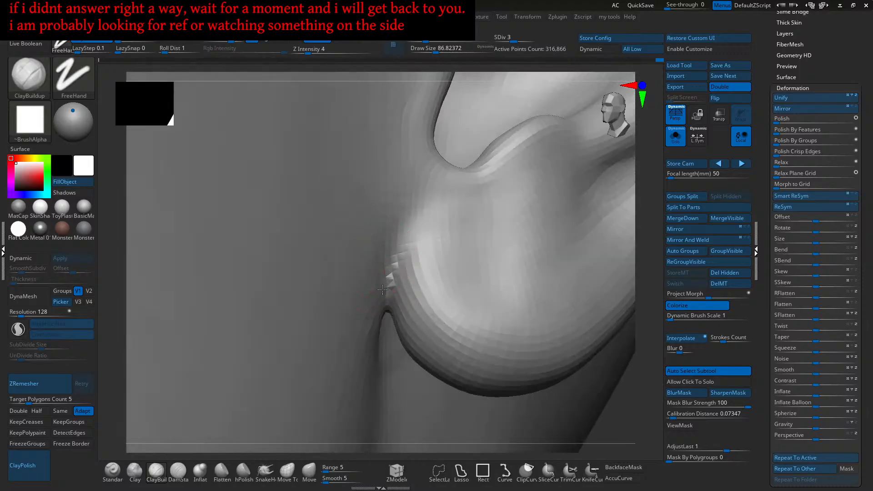
# - Frame the whole figure in front view and lasso-outline the head and neck region
pyautogui.press('f')
pyautogui.moveTo(431, 280)
pyautogui.keyDown('shift'); pyautogui.mouseDown(button='right')
pyautogui.moveTo(451, 195)
pyautogui.moveTo(461, 267)
pyautogui.mouseUp(button='right'); pyautogui.keyUp('shift')
pyautogui.moveTo(500, 207)
pyautogui.keyDown('ctrl'); pyautogui.keyDown('shift'); pyautogui.mouseDown()
pyautogui.moveTo(378, 301)
pyautogui.moveTo(424, 308)
pyautogui.moveTo(383, 302)
pyautogui.mouseUp(); pyautogui.keyUp('shift'); pyautogui.keyUp('ctrl')
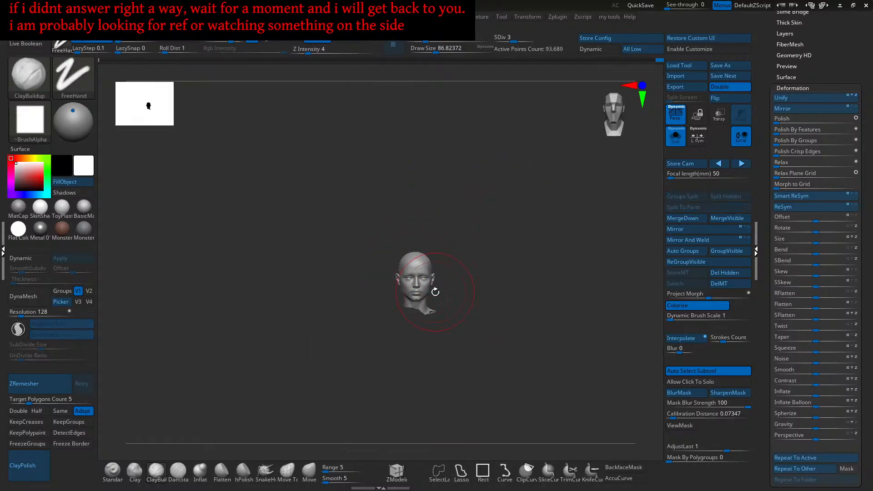
# - Hide the body so only the head shows, frame it front-on, and select the Move brush
pyautogui.moveTo(444, 237)
pyautogui.keyDown('ctrl'); pyautogui.keyDown('shift'); pyautogui.mouseDown()
pyautogui.moveTo(467, 240)
pyautogui.moveTo(443, 302)
pyautogui.moveTo(361, 300)
pyautogui.mouseUp(); pyautogui.keyUp('shift'); pyautogui.keyUp('ctrl')
pyautogui.keyDown('ctrl'); pyautogui.keyDown('shift'); pyautogui.click(481, 250); pyautogui.keyUp('shift'); pyautogui.keyUp('ctrl')
pyautogui.press('f')
pyautogui.moveTo(485, 296); pyautogui.dragTo(518, 273, button='right')
pyautogui.press('f')
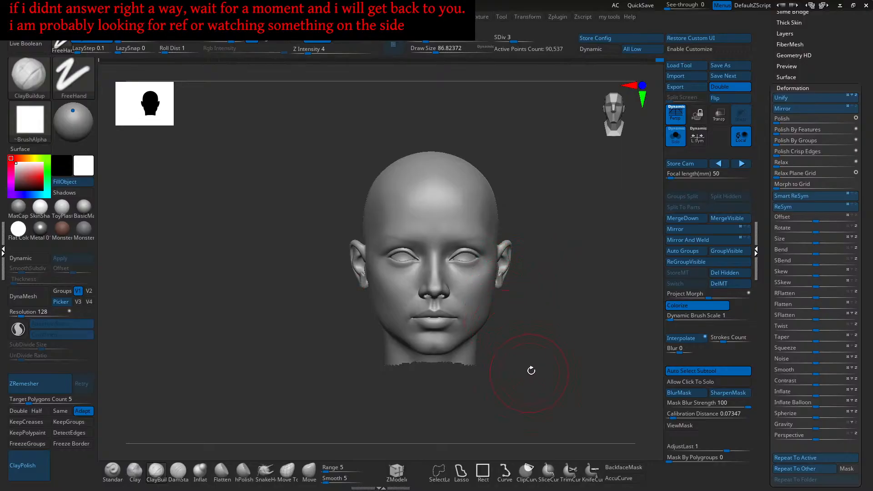
pyautogui.moveTo(552, 347)
pyautogui.keyDown('alt'); pyautogui.mouseDown(button='right')
pyautogui.moveTo(541, 305)
pyautogui.moveTo(541, 316)
pyautogui.mouseUp(button='right'); pyautogui.keyUp('alt')
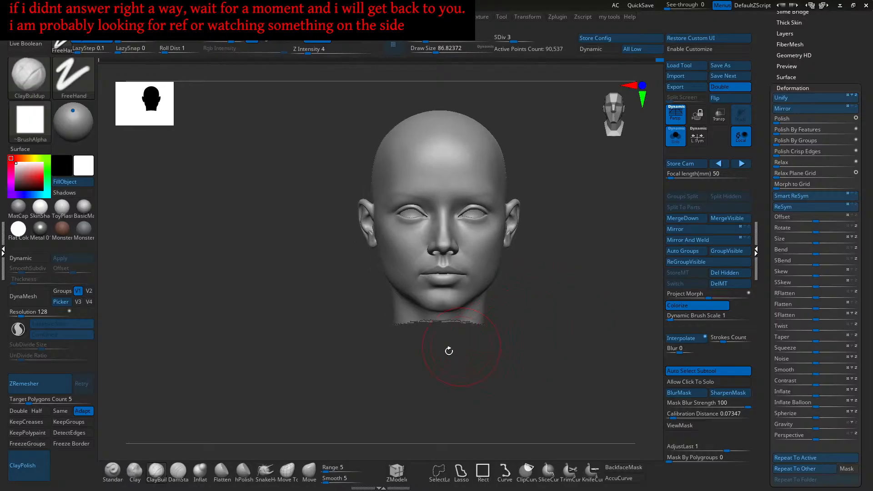
pyautogui.click(309, 470)
# - Enlarge the Move brush and push the jawline into a cleaner shape from a low three-quarter view
pyautogui.moveTo(370, 376)
pyautogui.keyDown('ctrl'); pyautogui.mouseDown(button='right')
pyautogui.moveTo(402, 286)
pyautogui.moveTo(410, 303)
pyautogui.mouseUp(button='right'); pyautogui.keyUp('ctrl')
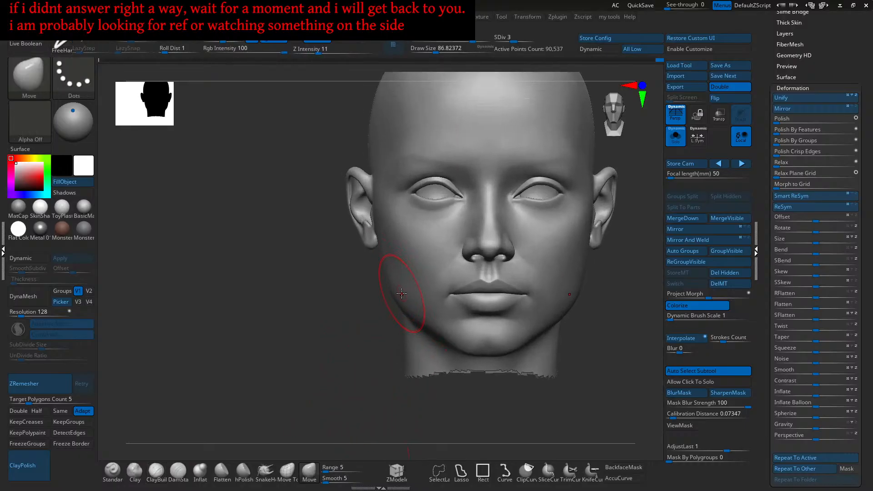
pyautogui.press(']')
pyautogui.press('[')
pyautogui.press(']')
pyautogui.keyDown('ctrl'); pyautogui.moveTo(392, 295); pyautogui.dragTo(400, 304, button='right'); pyautogui.keyUp('ctrl')
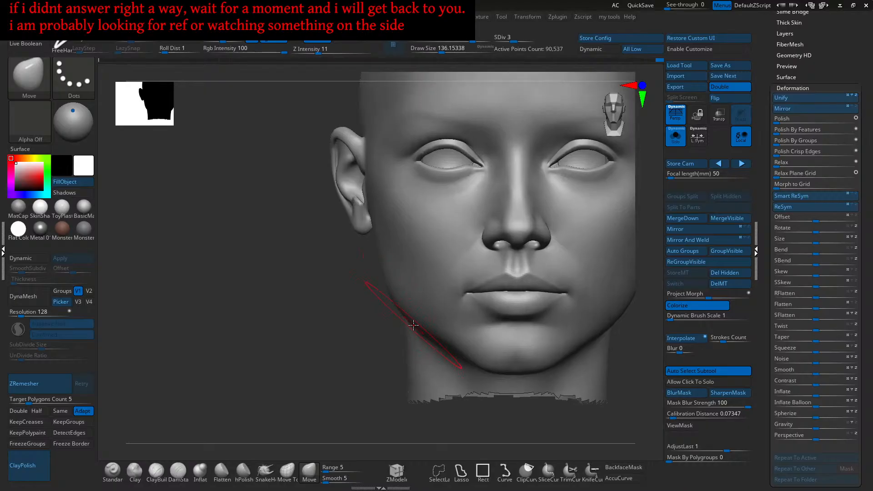
pyautogui.moveTo(424, 337); pyautogui.dragTo(456, 300, button='right')
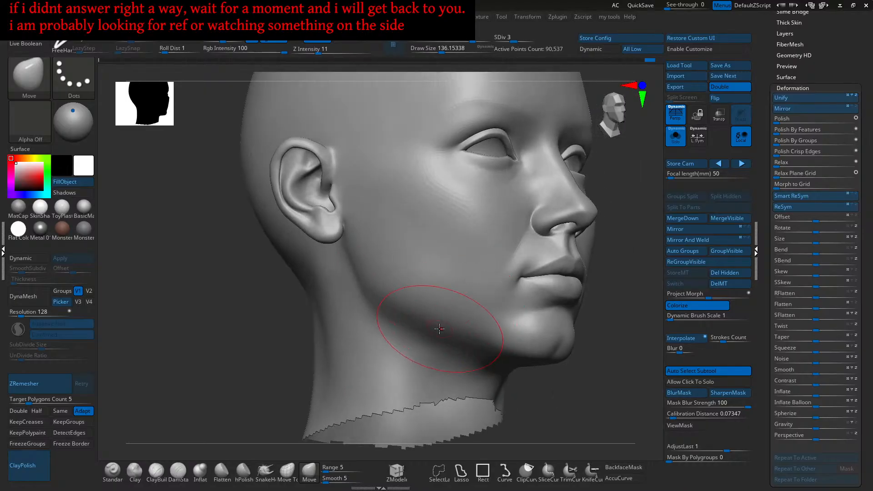
pyautogui.moveTo(419, 322); pyautogui.dragTo(444, 338)
pyautogui.keyDown('shift'); pyautogui.moveTo(442, 337); pyautogui.dragTo(419, 329, button='right'); pyautogui.keyUp('shift')
# - Raise the brush size to about 207, turn toward the cheek and ear, then reduce it to about 154
pyautogui.press('s')
pyautogui.moveTo(422, 308); pyautogui.dragTo(425, 308)
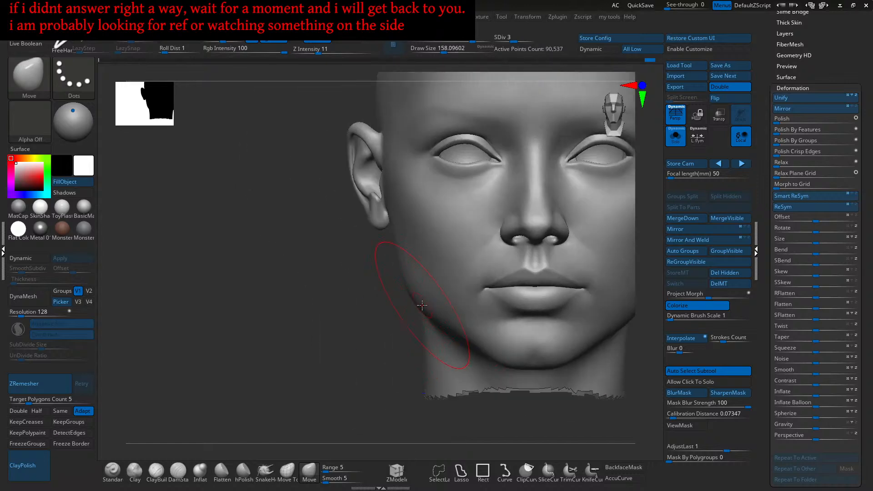
pyautogui.keyDown('alt'); pyautogui.moveTo(427, 310); pyautogui.dragTo(423, 321, button='right'); pyautogui.keyUp('alt')
pyautogui.press('s')
pyautogui.moveTo(426, 322); pyautogui.dragTo(429, 322)
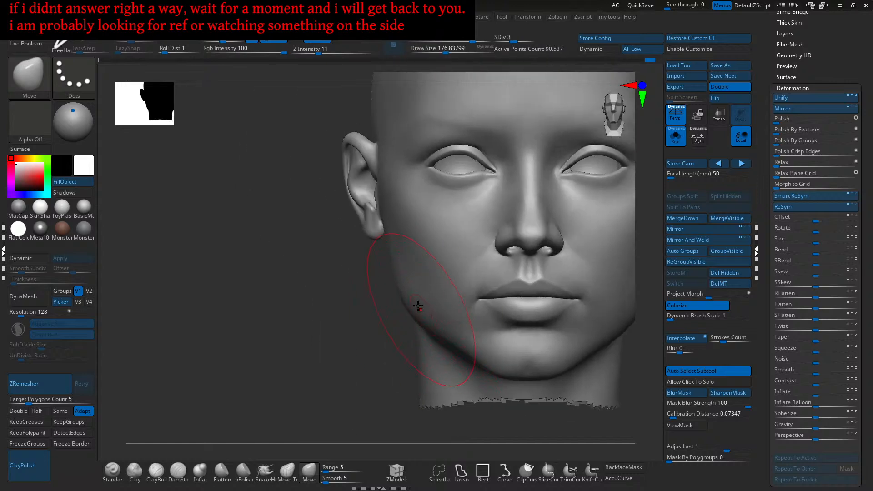
pyautogui.moveTo(407, 297)
pyautogui.keyDown('alt'); pyautogui.mouseDown(button='right')
pyautogui.moveTo(411, 314)
pyautogui.moveTo(404, 299)
pyautogui.mouseUp(button='right'); pyautogui.keyUp('alt')
pyautogui.press('s')
pyautogui.moveTo(404, 299); pyautogui.dragTo(407, 299)
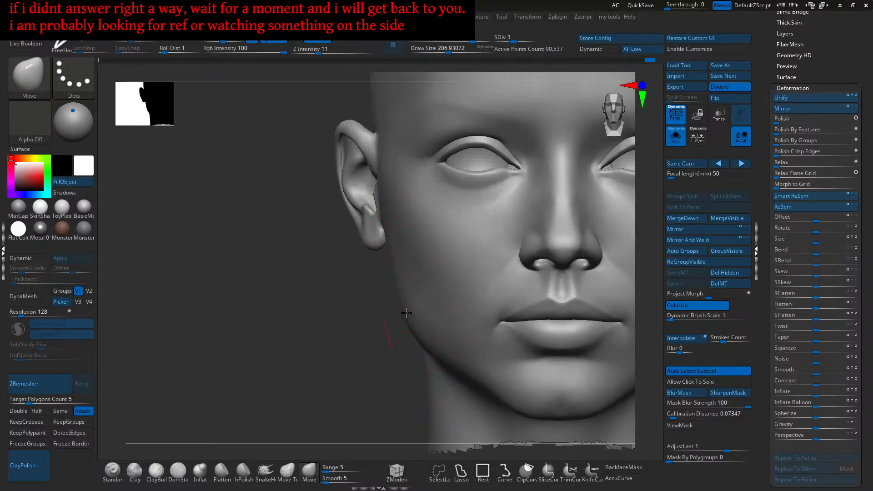
pyautogui.moveTo(403, 314); pyautogui.dragTo(403, 272, button='right')
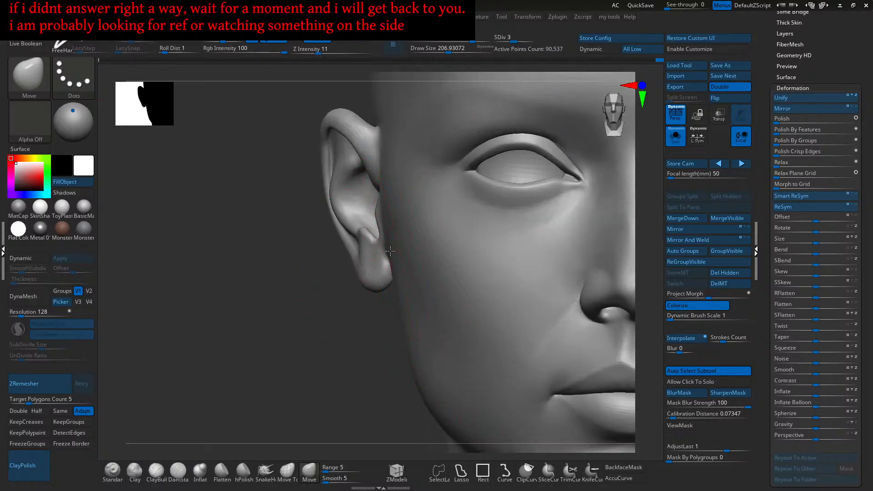
pyautogui.keyDown('ctrl'); pyautogui.moveTo(388, 250); pyautogui.dragTo(394, 267, button='right'); pyautogui.keyUp('ctrl')
pyautogui.press('[')
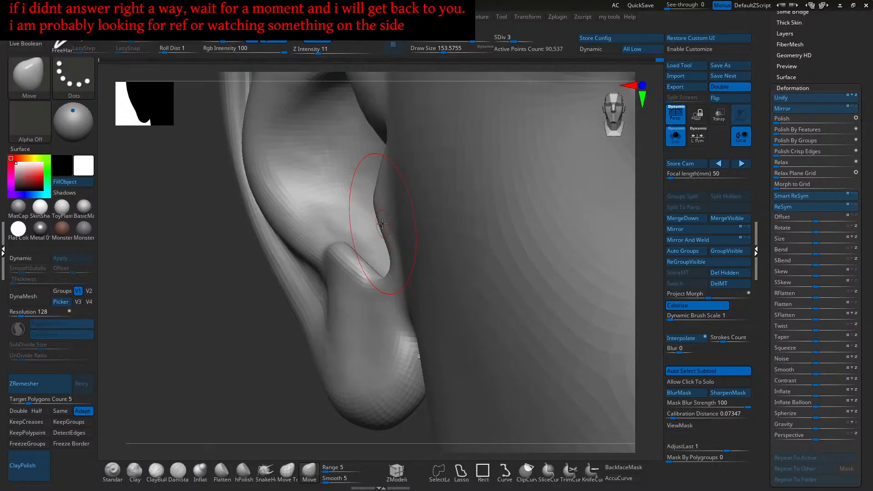
# - Push the ear notch and lobe into a rounder, fuller shape, then return to the front view
pyautogui.moveTo(382, 223)
pyautogui.mouseDown(button='right')
pyautogui.moveTo(415, 273)
pyautogui.moveTo(387, 266)
pyautogui.moveTo(399, 276)
pyautogui.moveTo(370, 293)
pyautogui.moveTo(421, 281)
pyautogui.mouseUp(button='right')
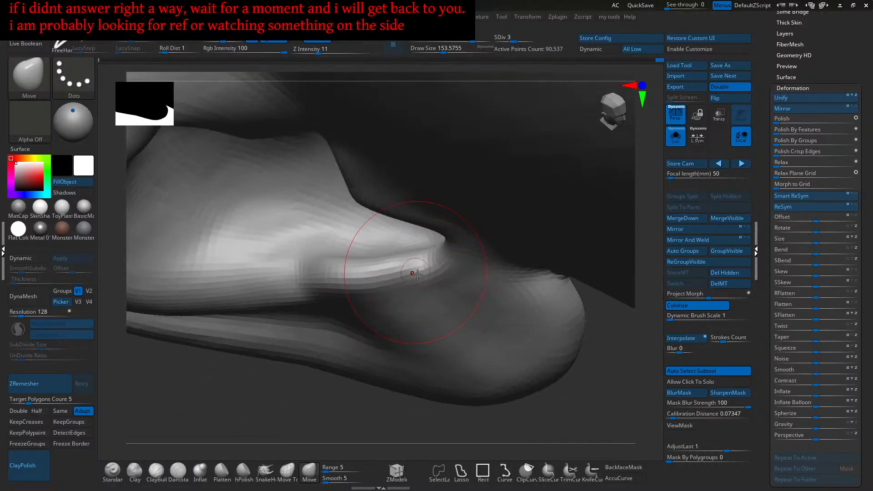
pyautogui.press('f')
pyautogui.moveTo(428, 284)
pyautogui.keyDown('shift'); pyautogui.mouseDown(button='right')
pyautogui.moveTo(508, 318)
pyautogui.moveTo(438, 269)
pyautogui.moveTo(505, 339)
pyautogui.moveTo(513, 364)
pyautogui.mouseUp(button='right'); pyautogui.keyUp('shift')
pyautogui.moveTo(428, 317)
pyautogui.mouseDown(button='right')
pyautogui.moveTo(477, 318)
pyautogui.moveTo(490, 352)
pyautogui.mouseUp(button='right')
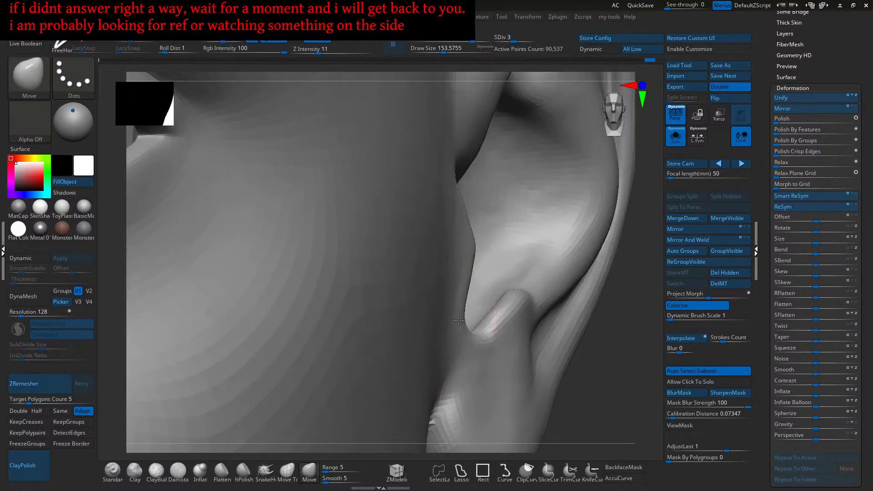
pyautogui.moveTo(485, 334); pyautogui.dragTo(489, 329)
pyautogui.moveTo(489, 329)
pyautogui.mouseDown(button='right')
pyautogui.moveTo(477, 352)
pyautogui.moveTo(486, 350)
pyautogui.moveTo(465, 336)
pyautogui.mouseUp(button='right')
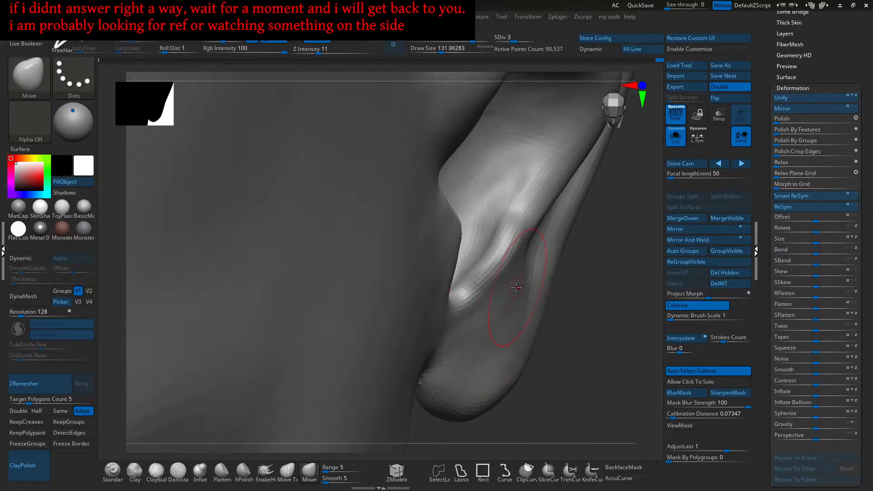
pyautogui.moveTo(474, 331); pyautogui.dragTo(478, 326, button='right')
pyautogui.keyDown('ctrl'); pyautogui.moveTo(478, 326); pyautogui.dragTo(490, 282, button='right'); pyautogui.keyUp('ctrl')
pyautogui.keyDown('alt'); pyautogui.moveTo(490, 282); pyautogui.dragTo(514, 293, button='right'); pyautogui.keyUp('alt')
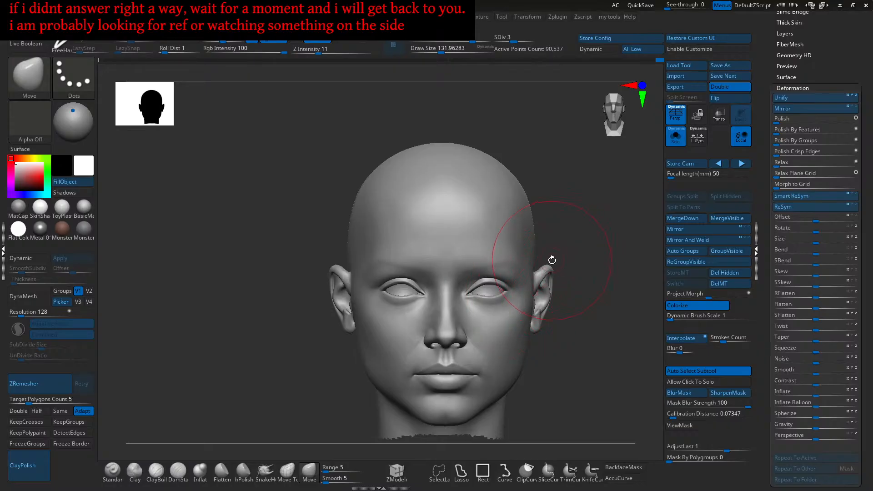
# - Turn off Solo to reveal the hair subtool, then zoom in toward the eyes and nose
pyautogui.moveTo(559, 261)
pyautogui.keyDown('ctrl'); pyautogui.mouseDown(button='right')
pyautogui.moveTo(572, 255)
pyautogui.moveTo(522, 271)
pyautogui.moveTo(529, 251)
pyautogui.mouseUp(button='right'); pyautogui.keyUp('ctrl')
pyautogui.click(676, 136)
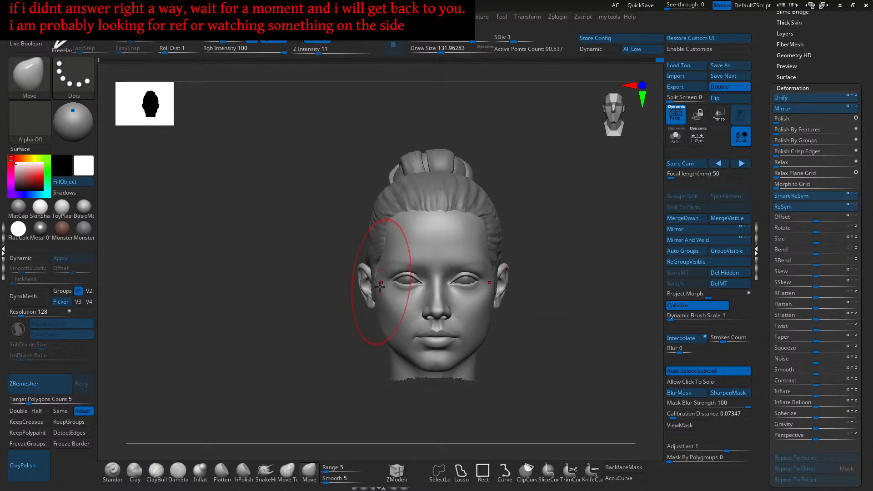
pyautogui.moveTo(391, 284)
pyautogui.keyDown('ctrl'); pyautogui.mouseDown(button='right')
pyautogui.moveTo(448, 325)
pyautogui.moveTo(354, 266)
pyautogui.mouseUp(button='right'); pyautogui.keyUp('ctrl')
pyautogui.moveTo(355, 266)
pyautogui.keyDown('ctrl'); pyautogui.mouseDown(button='right')
pyautogui.moveTo(443, 310)
pyautogui.moveTo(431, 287)
pyautogui.moveTo(438, 292)
pyautogui.moveTo(429, 293)
pyautogui.mouseUp(button='right'); pyautogui.keyUp('ctrl')
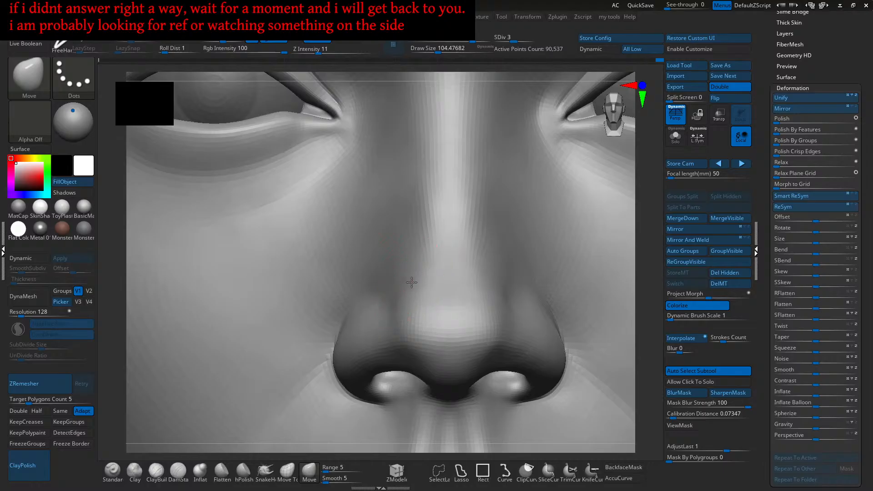
# - Raise the Move brush size to about 154 and zoom in on the nose
pyautogui.press(']')
pyautogui.press('s')
pyautogui.moveTo(405, 273); pyautogui.dragTo(407, 273)
pyautogui.keyDown('ctrl'); pyautogui.moveTo(406, 267); pyautogui.dragTo(408, 275, button='right'); pyautogui.keyUp('ctrl')
pyautogui.press('s')
pyautogui.moveTo(409, 274); pyautogui.dragTo(411, 273)
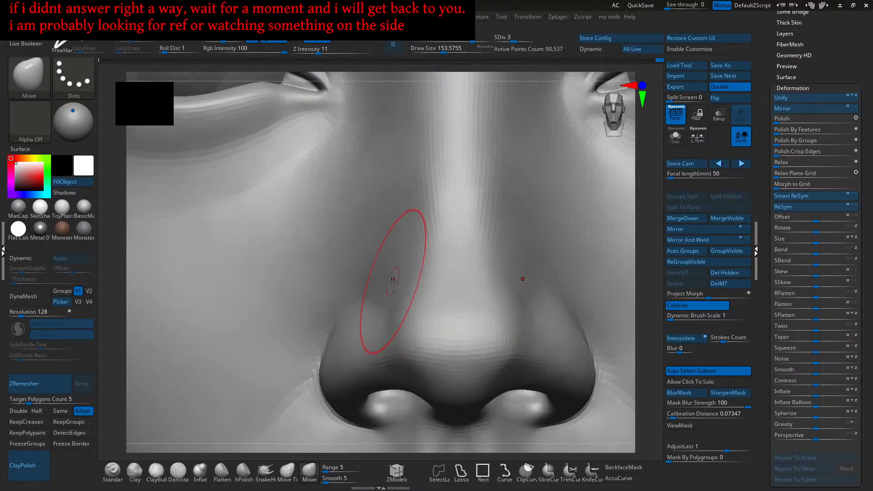
pyautogui.keyDown('ctrl'); pyautogui.moveTo(394, 283); pyautogui.dragTo(397, 286, button='right'); pyautogui.keyUp('ctrl')
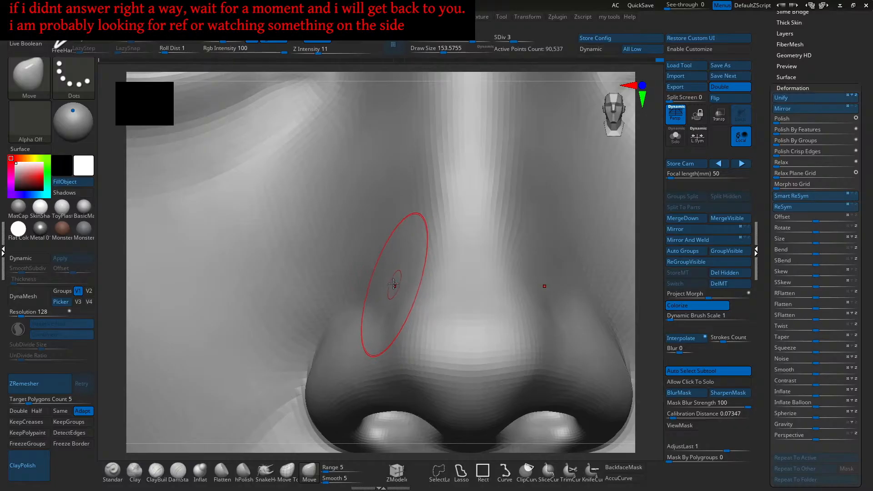
# - Nudge the sides of the nose and shape the nostril wing, then rotate to a frontal view
pyautogui.moveTo(390, 285); pyautogui.dragTo(415, 282)
pyautogui.keyDown('alt'); pyautogui.moveTo(461, 277); pyautogui.dragTo(423, 282, button='right'); pyautogui.keyUp('alt')
pyautogui.keyDown('ctrl'); pyautogui.moveTo(491, 320); pyautogui.dragTo(495, 314, button='right'); pyautogui.keyUp('ctrl')
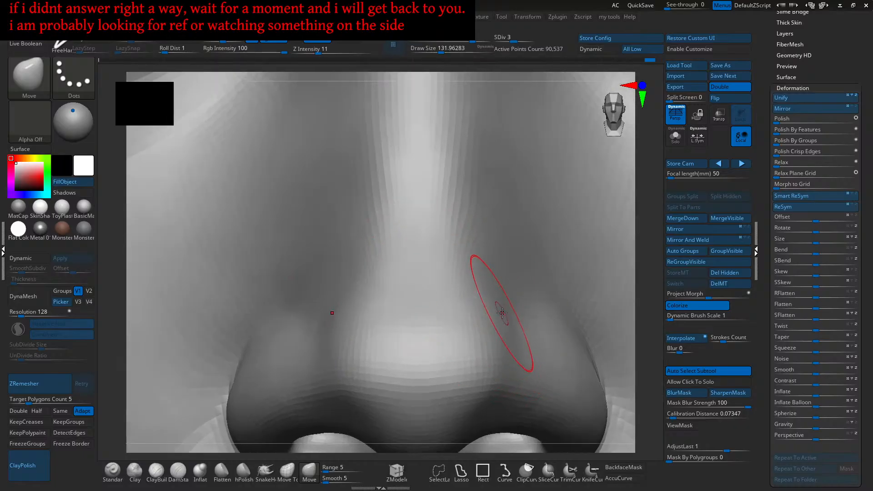
pyautogui.moveTo(499, 315); pyautogui.dragTo(493, 310)
pyautogui.moveTo(465, 308)
pyautogui.mouseDown(button='right')
pyautogui.moveTo(424, 302)
pyautogui.moveTo(416, 322)
pyautogui.moveTo(409, 306)
pyautogui.moveTo(403, 311)
pyautogui.mouseUp(button='right')
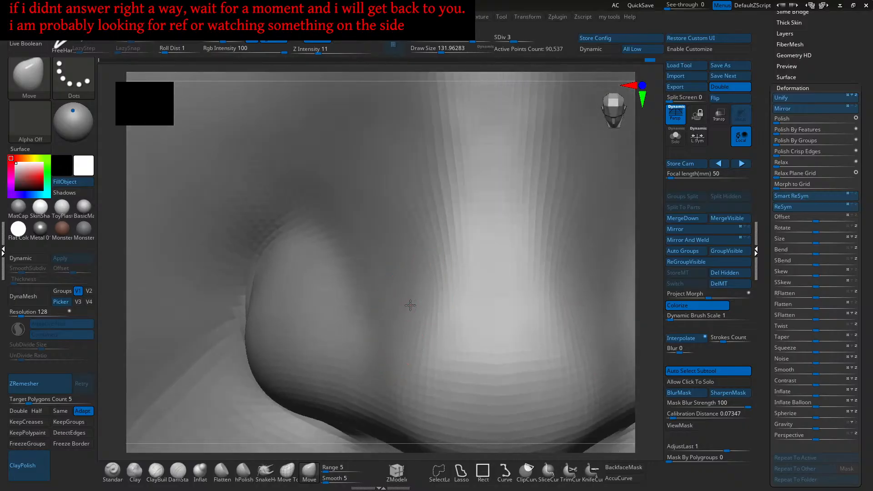
pyautogui.moveTo(395, 321); pyautogui.dragTo(428, 288, button='right')
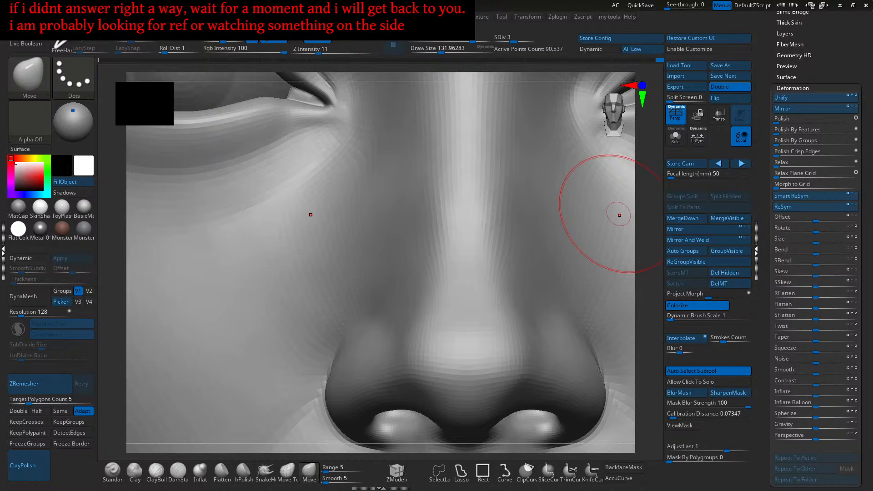
# - Inspect the nose from several angles, setting the brush size to about 116, then about 145
pyautogui.press('f')
pyautogui.keyDown('alt'); pyautogui.moveTo(510, 338); pyautogui.dragTo(552, 301); pyautogui.keyUp('alt')
pyautogui.keyDown('ctrl'); pyautogui.moveTo(419, 268); pyautogui.dragTo(467, 294, button='right'); pyautogui.keyUp('ctrl')
pyautogui.keyDown('ctrl'); pyautogui.moveTo(434, 251); pyautogui.dragTo(474, 304, button='right'); pyautogui.keyUp('ctrl')
pyautogui.moveTo(433, 278)
pyautogui.keyDown('alt'); pyautogui.mouseDown(button='right')
pyautogui.moveTo(466, 274)
pyautogui.moveTo(488, 300)
pyautogui.moveTo(479, 301)
pyautogui.mouseUp(button='right'); pyautogui.keyUp('alt')
pyautogui.press('s')
pyautogui.moveTo(479, 300); pyautogui.dragTo(478, 298)
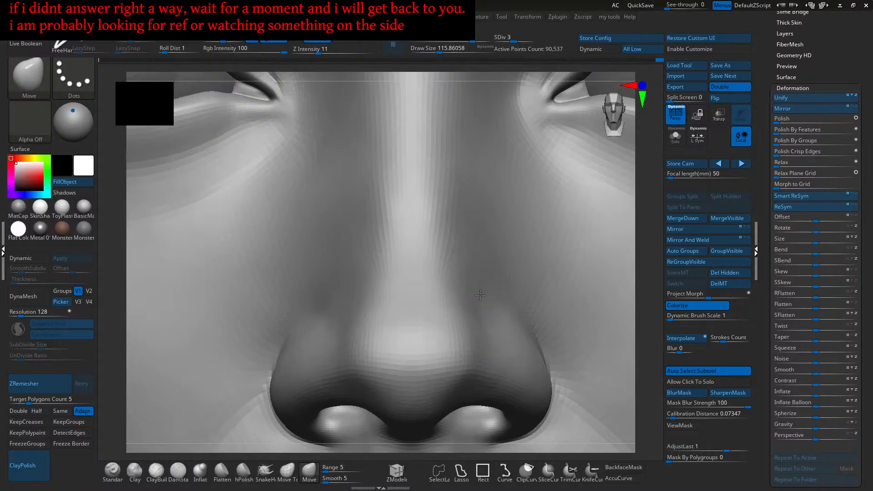
pyautogui.moveTo(475, 276); pyautogui.dragTo(437, 325, button='right')
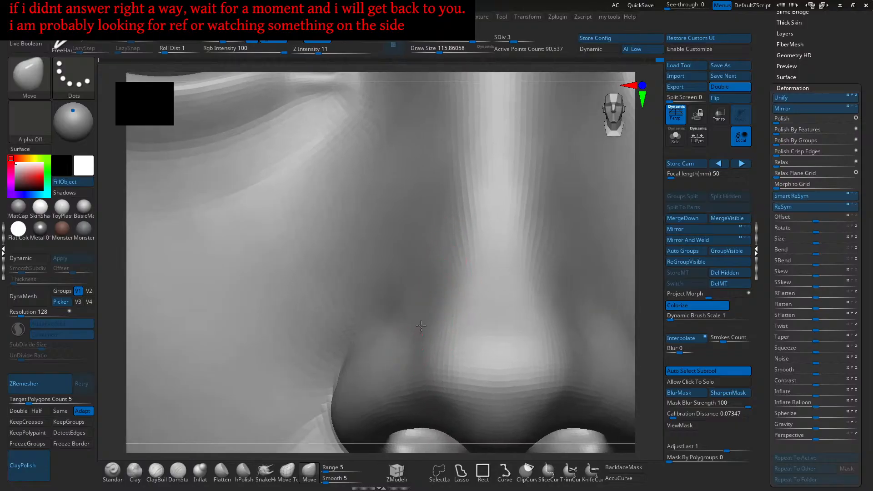
pyautogui.press(']')
pyautogui.moveTo(418, 314)
pyautogui.keyDown('ctrl'); pyautogui.mouseDown(button='right')
pyautogui.moveTo(495, 306)
pyautogui.moveTo(489, 315)
pyautogui.moveTo(497, 317)
pyautogui.moveTo(499, 302)
pyautogui.moveTo(485, 323)
pyautogui.moveTo(475, 318)
pyautogui.mouseUp(button='right'); pyautogui.keyUp('ctrl')
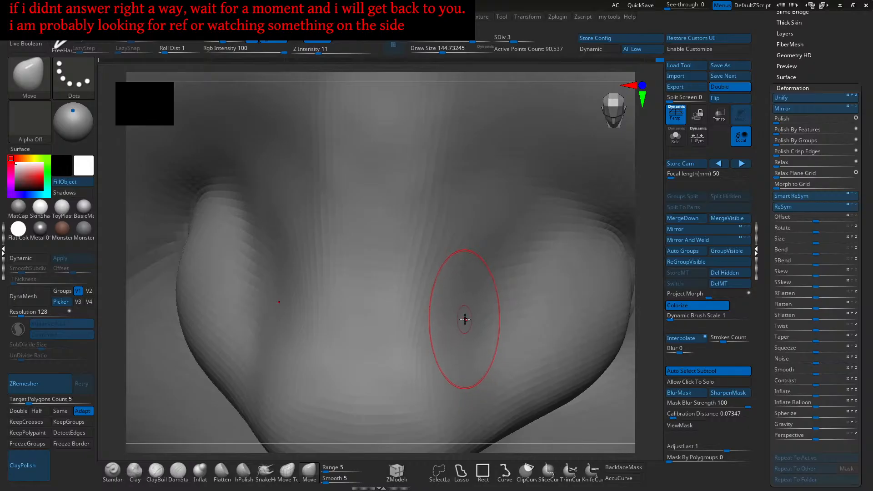
pyautogui.moveTo(471, 316)
pyautogui.keyDown('ctrl'); pyautogui.mouseDown(button='right')
pyautogui.moveTo(479, 290)
pyautogui.moveTo(441, 326)
pyautogui.moveTo(470, 318)
pyautogui.moveTo(425, 328)
pyautogui.mouseUp(button='right'); pyautogui.keyUp('ctrl')
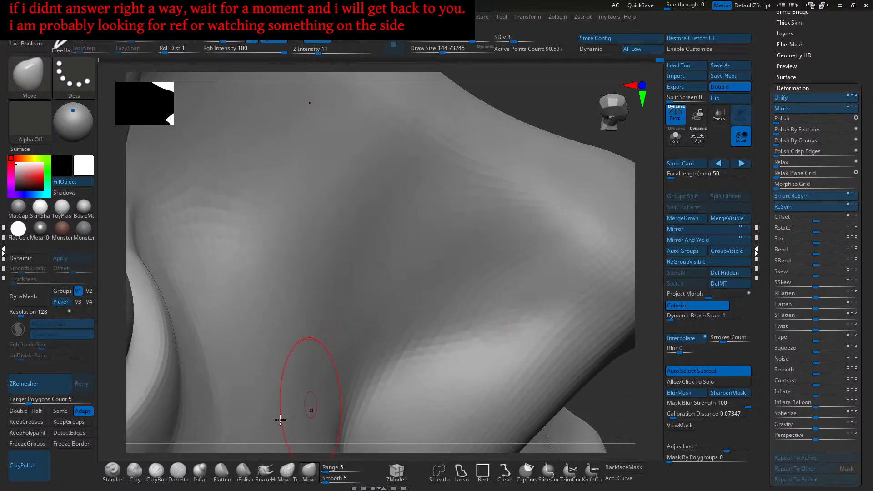
pyautogui.click(112, 471)
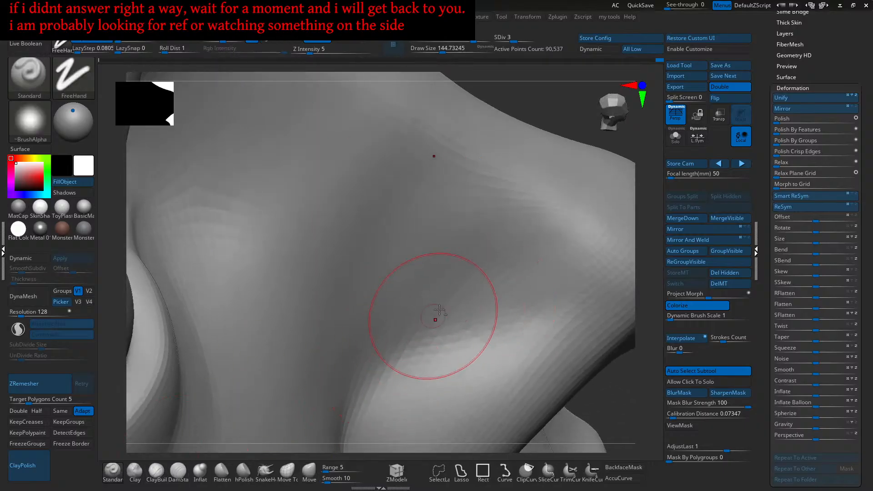
pyautogui.moveTo(479, 319)
pyautogui.keyDown('ctrl'); pyautogui.mouseDown(button='right')
pyautogui.moveTo(481, 298)
pyautogui.moveTo(466, 345)
pyautogui.moveTo(457, 328)
pyautogui.moveTo(436, 334)
pyautogui.mouseUp(button='right'); pyautogui.keyUp('ctrl')
pyautogui.moveTo(436, 334)
pyautogui.keyDown('ctrl'); pyautogui.mouseDown(button='right')
pyautogui.moveTo(493, 331)
pyautogui.moveTo(504, 317)
pyautogui.moveTo(536, 332)
pyautogui.mouseUp(button='right'); pyautogui.keyUp('ctrl')
pyautogui.keyDown('ctrl'); pyautogui.moveTo(536, 332); pyautogui.dragTo(565, 339, button='right'); pyautogui.keyUp('ctrl')
pyautogui.press('[')
pyautogui.press('[')
pyautogui.press('[')
pyautogui.press('[')
pyautogui.press('[')
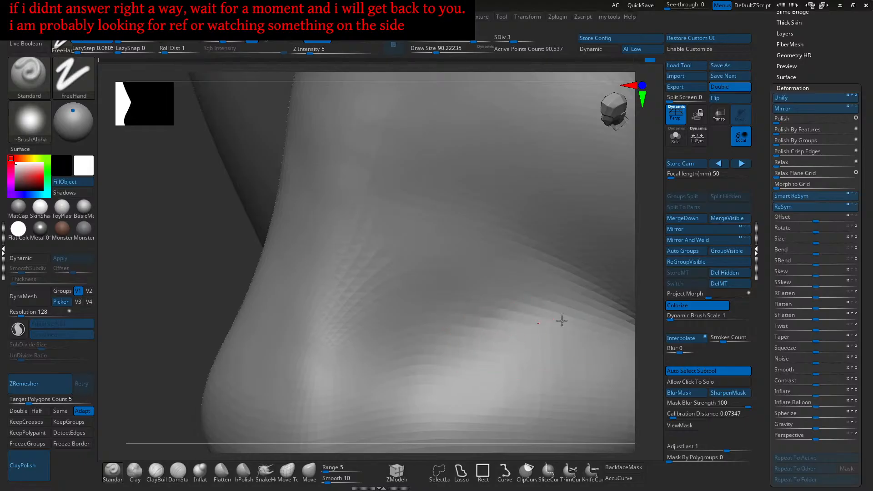
pyautogui.moveTo(495, 332)
pyautogui.mouseDown(button='right')
pyautogui.moveTo(522, 354)
pyautogui.moveTo(522, 308)
pyautogui.moveTo(563, 343)
pyautogui.moveTo(535, 321)
pyautogui.moveTo(516, 342)
pyautogui.mouseUp(button='right')
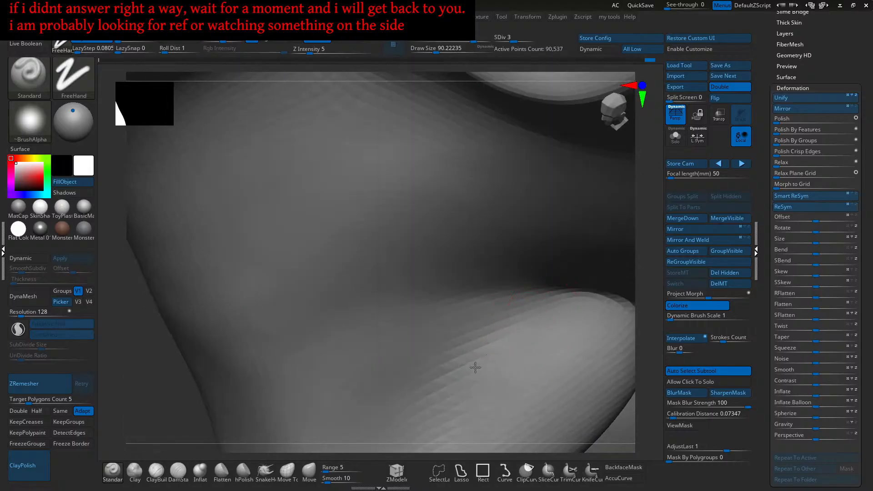
pyautogui.moveTo(451, 395)
pyautogui.mouseDown(button='right')
pyautogui.moveTo(511, 308)
pyautogui.moveTo(510, 366)
pyautogui.moveTo(538, 362)
pyautogui.moveTo(566, 326)
pyautogui.mouseUp(button='right')
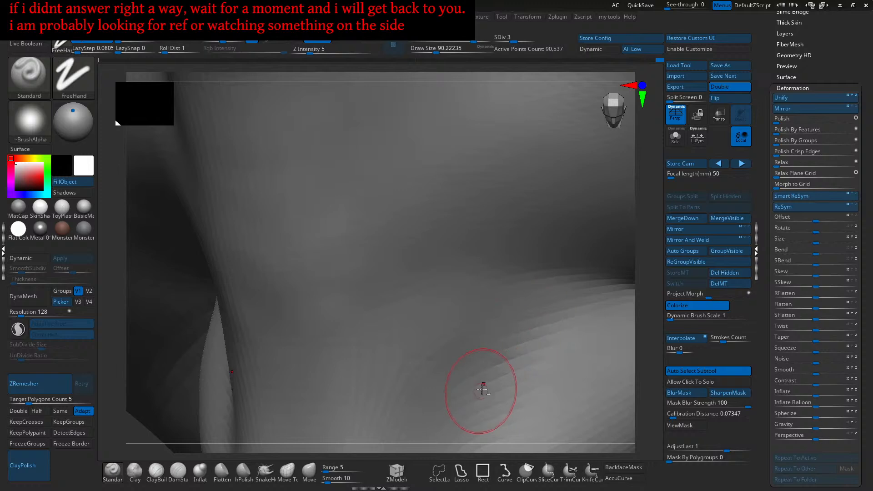
pyautogui.moveTo(589, 318)
pyautogui.mouseDown(button='right')
pyautogui.moveTo(503, 312)
pyautogui.moveTo(561, 277)
pyautogui.mouseUp(button='right')
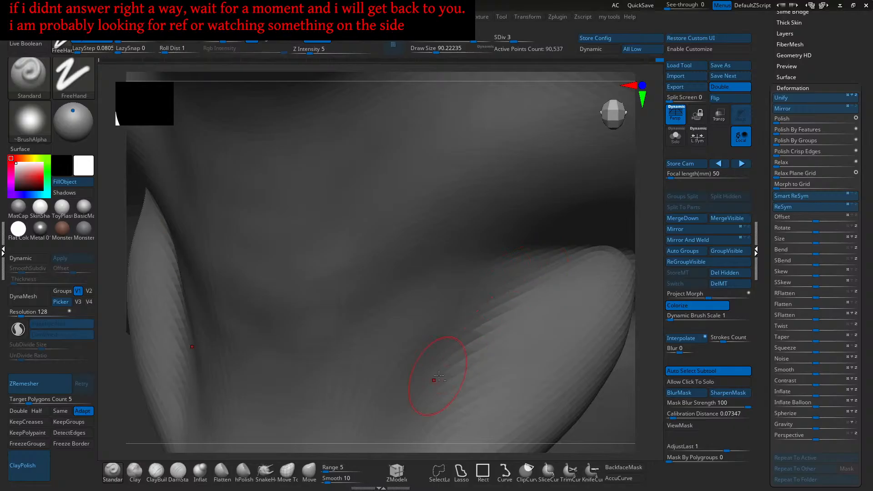
pyautogui.moveTo(477, 338)
pyautogui.mouseDown(button='right')
pyautogui.moveTo(493, 289)
pyautogui.moveTo(491, 311)
pyautogui.mouseUp(button='right')
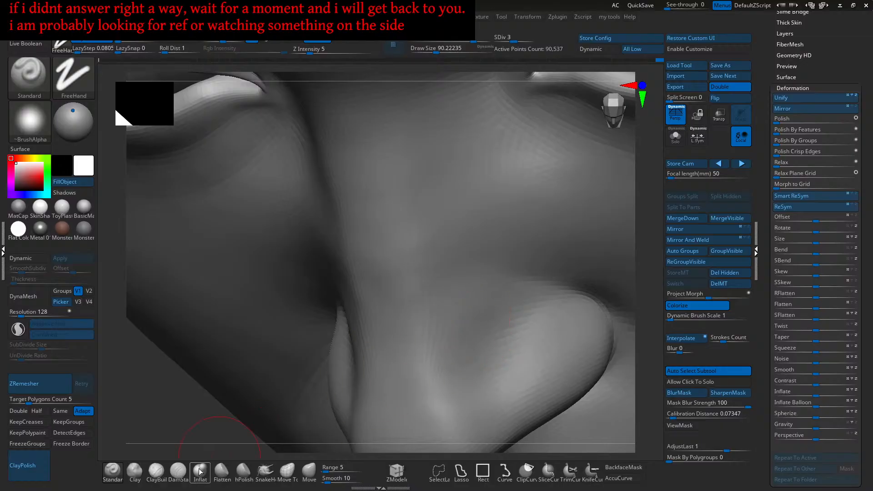
# - Select the Clay brush and lay two faint build-up strokes on the nose wing
pyautogui.click(135, 471)
pyautogui.moveTo(473, 323)
pyautogui.mouseDown()
pyautogui.moveTo(468, 318)
pyautogui.moveTo(455, 333)
pyautogui.mouseUp()
pyautogui.moveTo(497, 319)
pyautogui.keyDown('ctrl'); pyautogui.mouseDown(button='right')
pyautogui.moveTo(487, 314)
pyautogui.moveTo(499, 329)
pyautogui.moveTo(511, 317)
pyautogui.moveTo(468, 306)
pyautogui.moveTo(479, 300)
pyautogui.moveTo(487, 302)
pyautogui.moveTo(467, 321)
pyautogui.moveTo(446, 318)
pyautogui.mouseUp(button='right'); pyautogui.keyUp('ctrl')
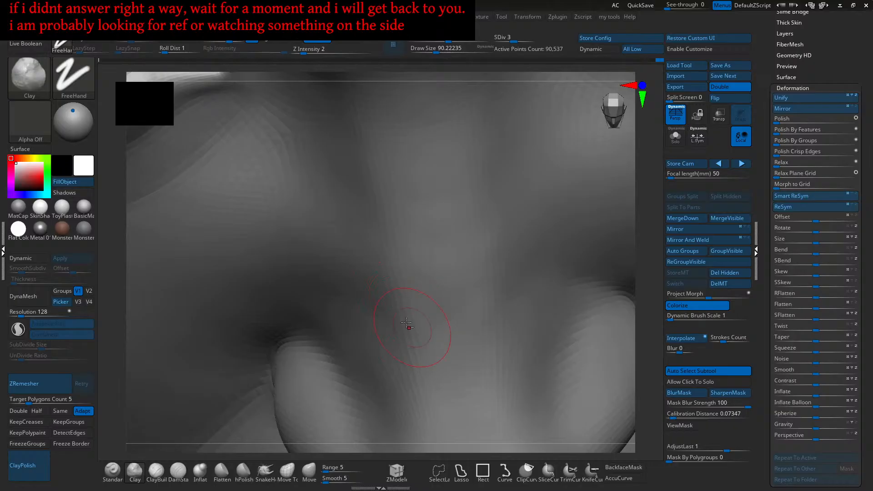
# - Undo the Clay stroke, orbit around the head, and zoom back in on the nose front-on
pyautogui.moveTo(481, 321)
pyautogui.mouseDown(button='right')
pyautogui.moveTo(474, 299)
pyautogui.moveTo(469, 331)
pyautogui.mouseUp(button='right')
pyautogui.hotkey('ctrl', 'z')
pyautogui.moveTo(486, 307); pyautogui.dragTo(474, 315, button='right')
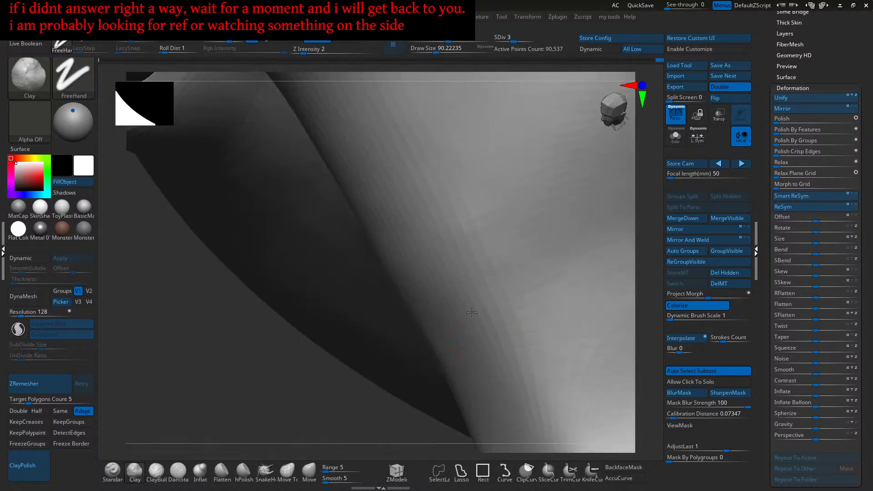
pyautogui.moveTo(482, 329)
pyautogui.mouseDown(button='right')
pyautogui.moveTo(476, 296)
pyautogui.moveTo(476, 329)
pyautogui.moveTo(491, 312)
pyautogui.moveTo(479, 367)
pyautogui.moveTo(444, 374)
pyautogui.moveTo(492, 329)
pyautogui.mouseUp(button='right')
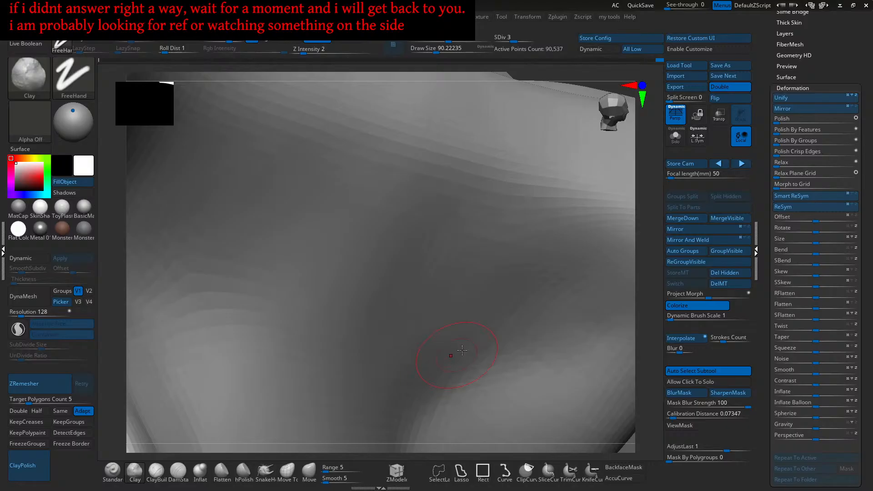
pyautogui.moveTo(469, 363); pyautogui.dragTo(498, 336, button='right')
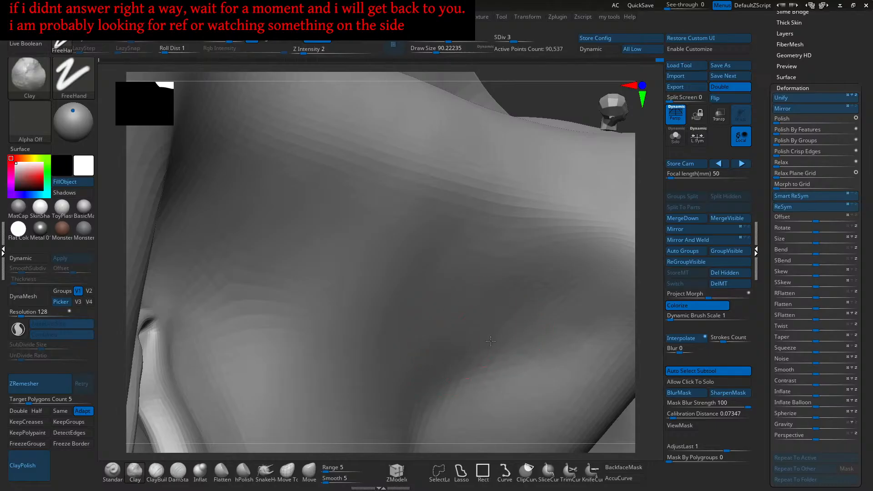
pyautogui.moveTo(498, 355)
pyautogui.mouseDown(button='right')
pyautogui.moveTo(457, 363)
pyautogui.moveTo(489, 343)
pyautogui.mouseUp(button='right')
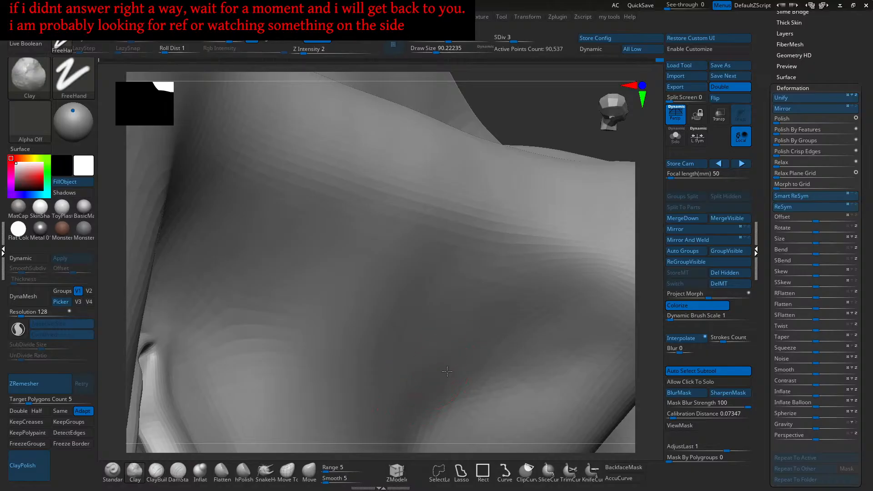
pyautogui.moveTo(500, 345)
pyautogui.mouseDown(button='right')
pyautogui.moveTo(482, 295)
pyautogui.moveTo(486, 332)
pyautogui.moveTo(459, 346)
pyautogui.mouseUp(button='right')
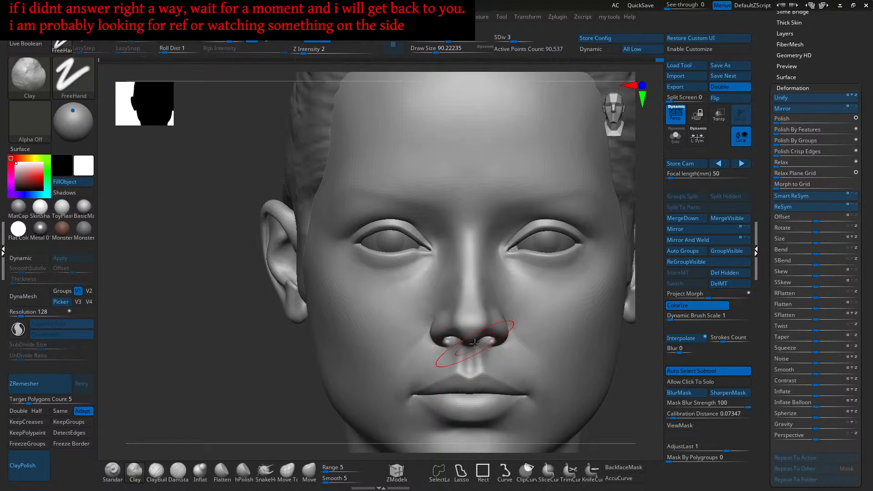
pyautogui.keyDown('ctrl'); pyautogui.moveTo(463, 334); pyautogui.dragTo(525, 353, button='right'); pyautogui.keyUp('ctrl')
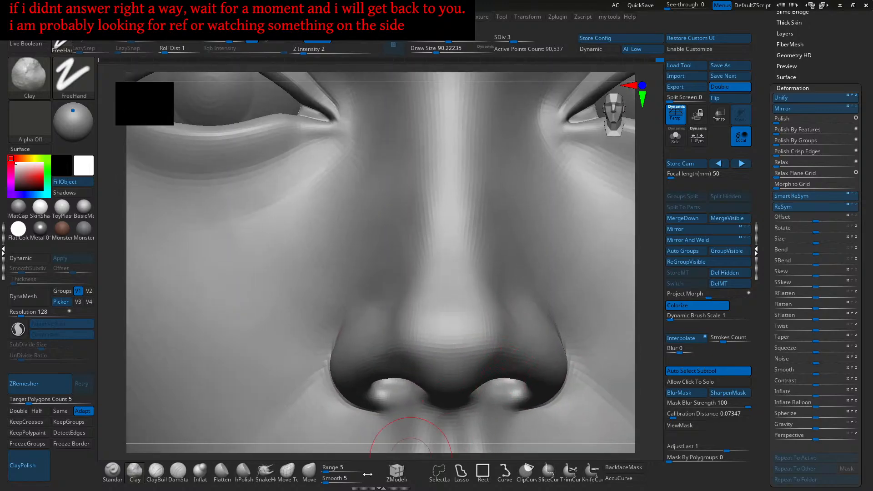
# - With an enlarged Move brush, push the side of the nose tip slightly to reshape the nostril wing
pyautogui.click(312, 471)
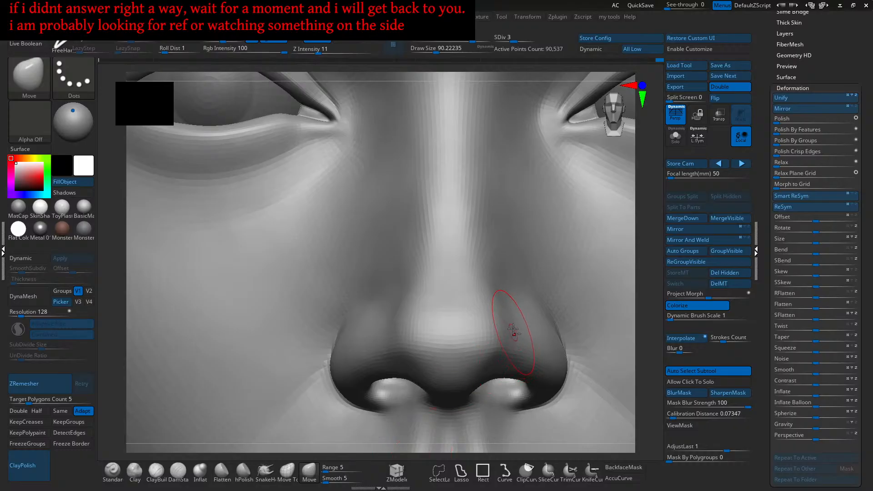
pyautogui.keyDown('ctrl'); pyautogui.moveTo(513, 333); pyautogui.dragTo(516, 345, button='right'); pyautogui.keyUp('ctrl')
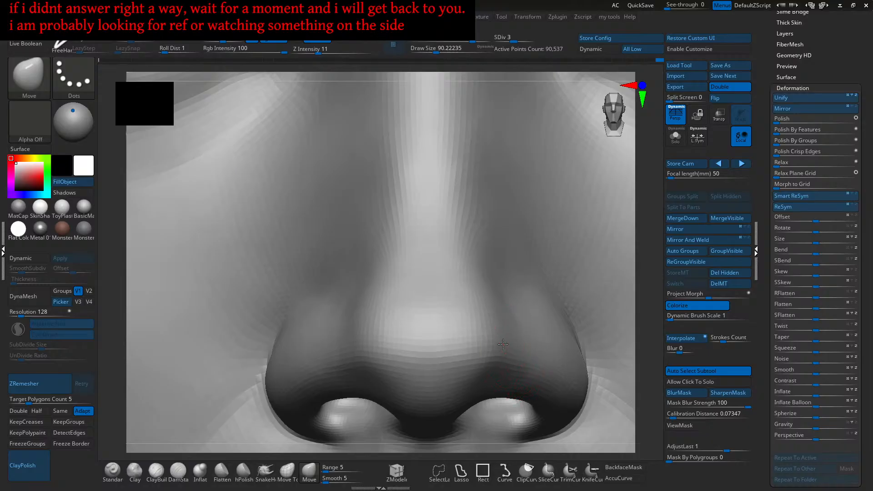
pyautogui.moveTo(468, 350); pyautogui.dragTo(429, 356, button='right')
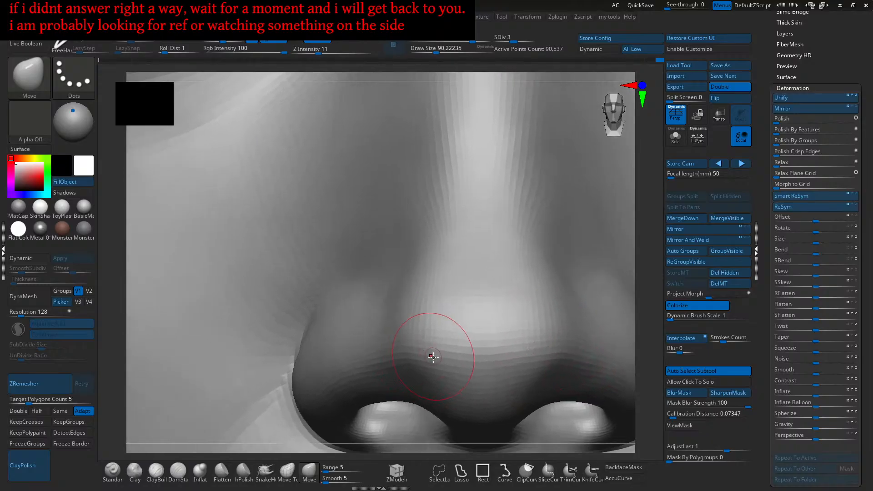
pyautogui.press(']')
pyautogui.moveTo(432, 366); pyautogui.dragTo(429, 366)
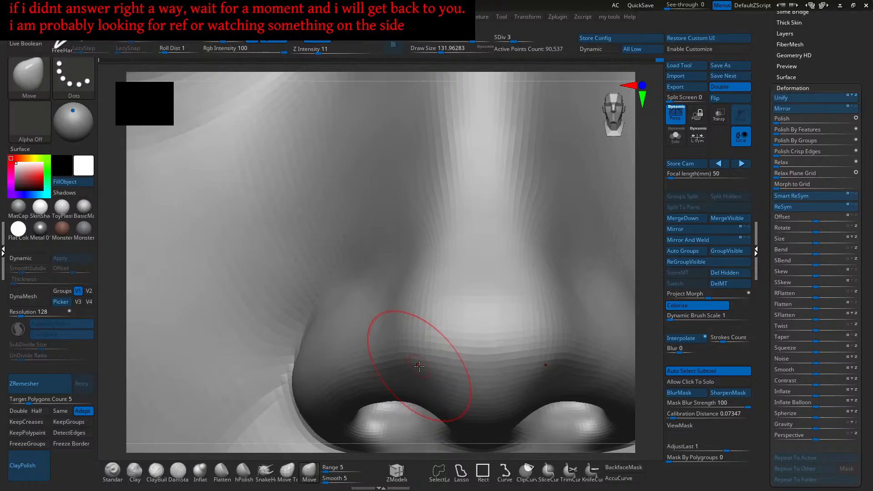
pyautogui.press('ctrl')
pyautogui.press('s')
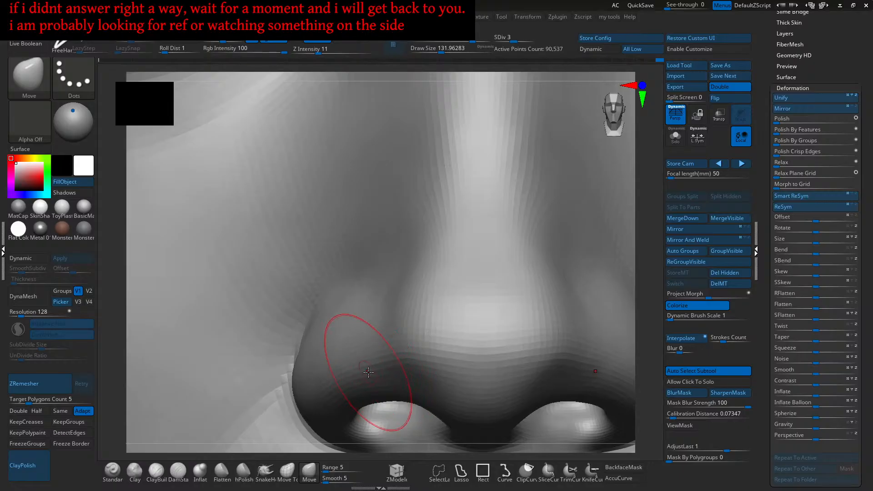
# - Check the left nostril from several angles, set brush size to 144.73, and select the Standard brush
pyautogui.keyDown('ctrl'); pyautogui.moveTo(370, 360); pyautogui.dragTo(382, 379, button='right'); pyautogui.keyUp('ctrl')
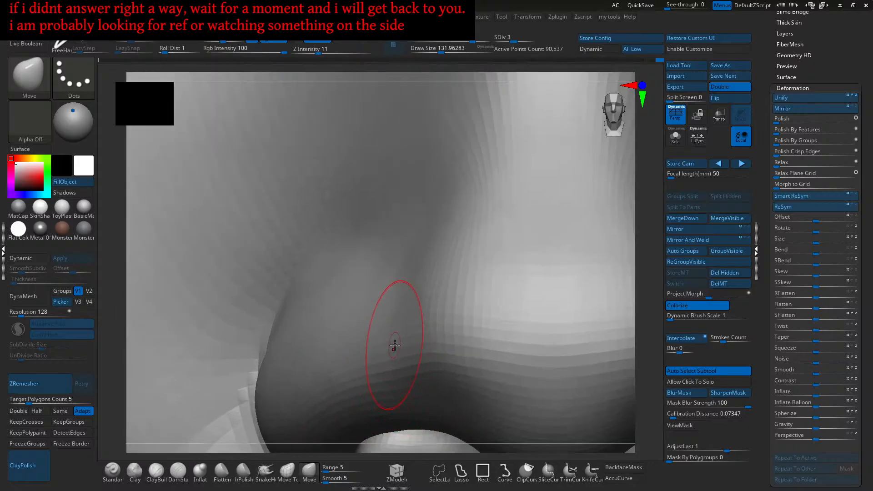
pyautogui.moveTo(366, 367)
pyautogui.mouseDown(button='right')
pyautogui.moveTo(415, 350)
pyautogui.moveTo(436, 358)
pyautogui.moveTo(415, 360)
pyautogui.moveTo(459, 316)
pyautogui.moveTo(455, 302)
pyautogui.moveTo(463, 325)
pyautogui.mouseUp(button='right')
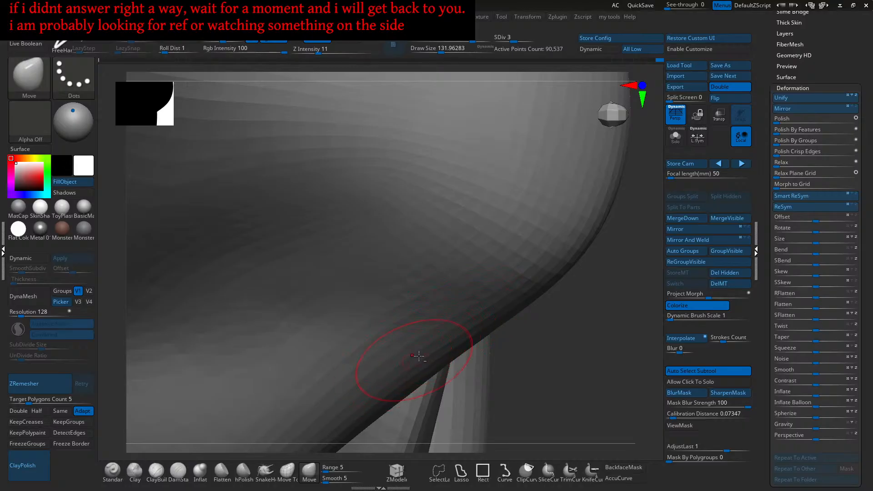
pyautogui.moveTo(436, 353); pyautogui.dragTo(435, 357, button='right')
pyautogui.moveTo(447, 326); pyautogui.dragTo(516, 316, button='right')
pyautogui.keyDown('alt'); pyautogui.moveTo(568, 328); pyautogui.dragTo(508, 327, button='right'); pyautogui.keyUp('alt')
pyautogui.press('s')
pyautogui.moveTo(493, 344); pyautogui.dragTo(491, 344)
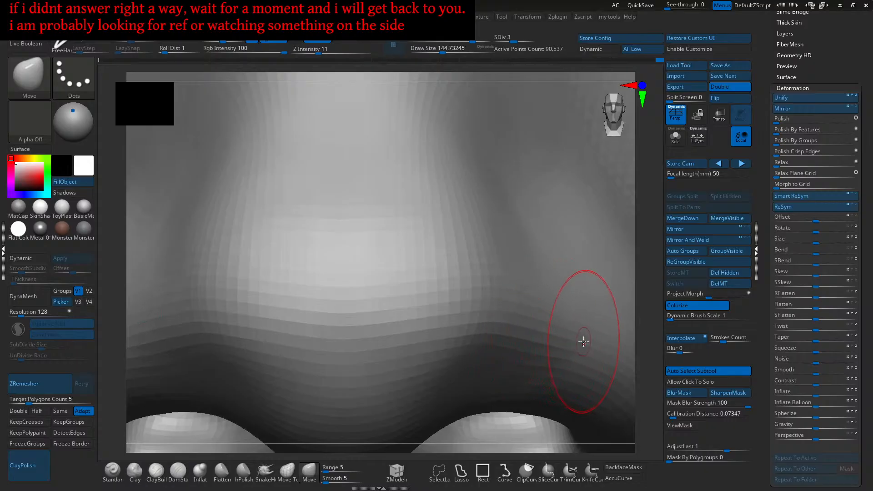
pyautogui.moveTo(564, 332); pyautogui.dragTo(475, 363, button='right')
pyautogui.moveTo(475, 364)
pyautogui.mouseDown(button='right')
pyautogui.moveTo(493, 358)
pyautogui.moveTo(372, 369)
pyautogui.moveTo(503, 343)
pyautogui.mouseUp(button='right')
pyautogui.click(112, 470)
pyautogui.press('s')
pyautogui.moveTo(503, 344); pyautogui.dragTo(499, 343)
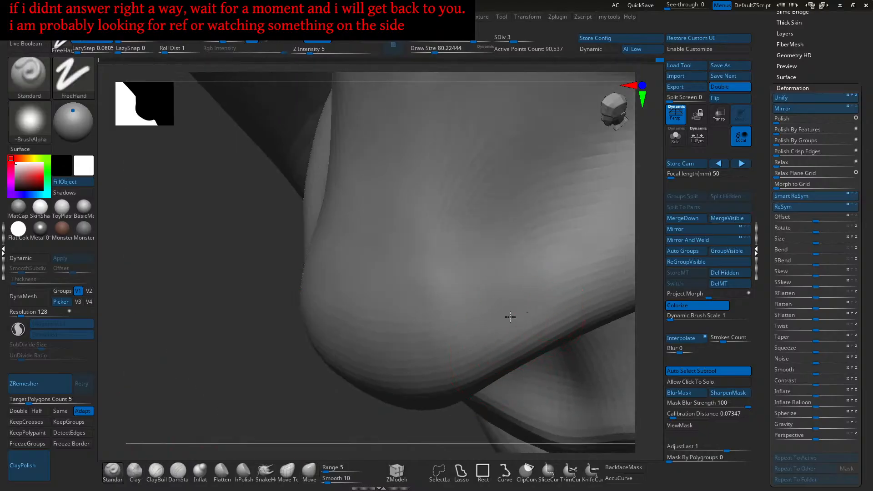
pyautogui.moveTo(502, 314); pyautogui.dragTo(514, 324, button='right')
pyautogui.press('s')
pyautogui.moveTo(514, 323); pyautogui.dragTo(517, 324)
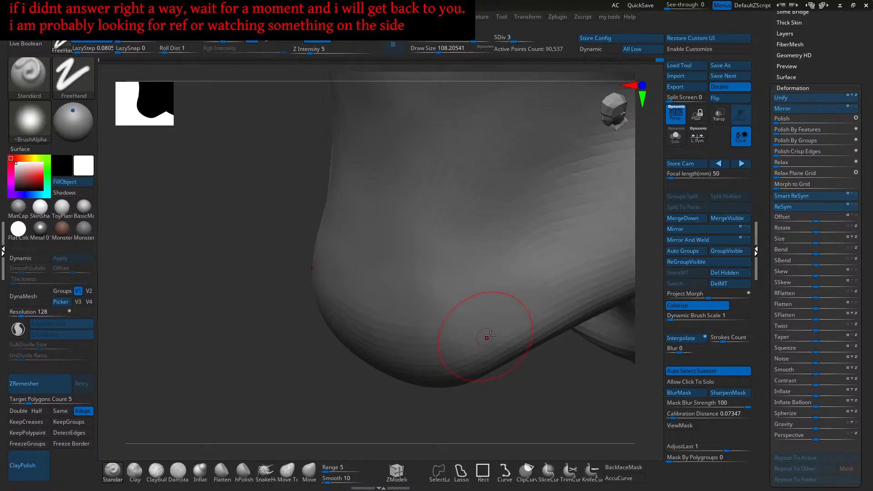
pyautogui.moveTo(487, 338)
pyautogui.mouseDown(button='right')
pyautogui.moveTo(498, 312)
pyautogui.moveTo(514, 335)
pyautogui.moveTo(479, 405)
pyautogui.mouseUp(button='right')
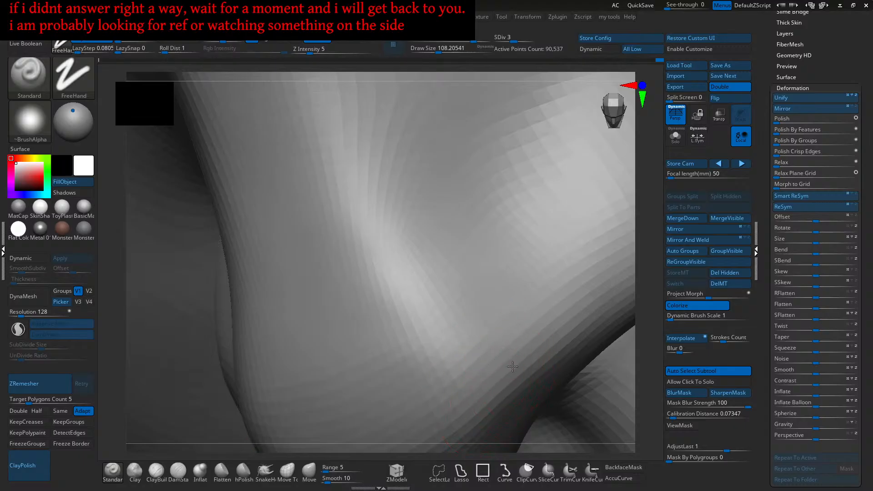
pyautogui.moveTo(525, 348); pyautogui.dragTo(476, 377, button='right')
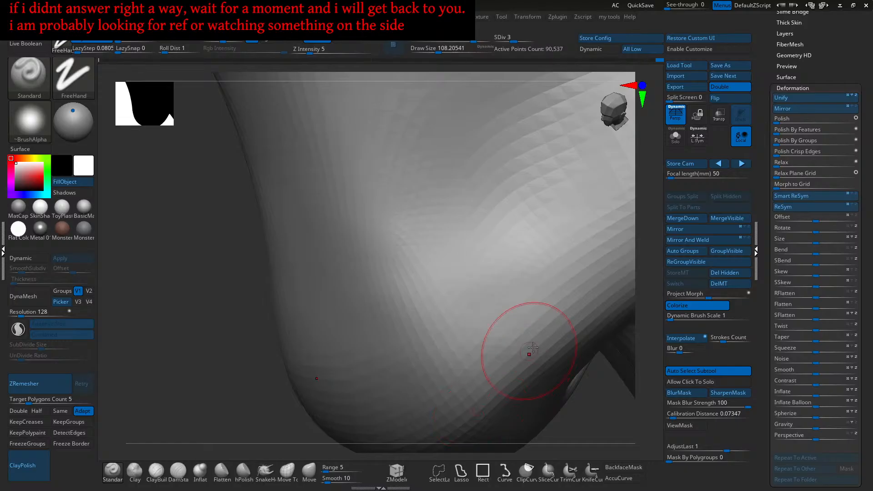
pyautogui.moveTo(475, 392); pyautogui.dragTo(563, 366, button='right')
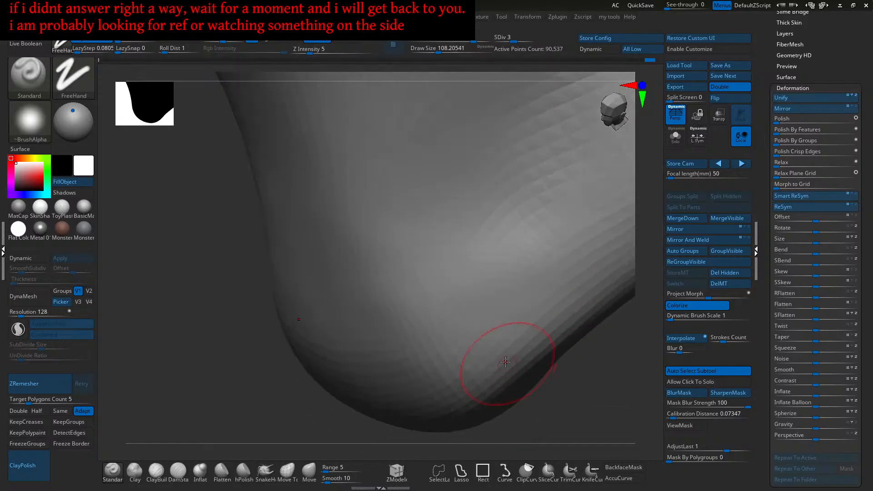
pyautogui.moveTo(544, 283)
pyautogui.mouseDown(button='right')
pyautogui.moveTo(536, 262)
pyautogui.moveTo(562, 263)
pyautogui.moveTo(520, 289)
pyautogui.moveTo(552, 278)
pyautogui.moveTo(515, 278)
pyautogui.mouseUp(button='right')
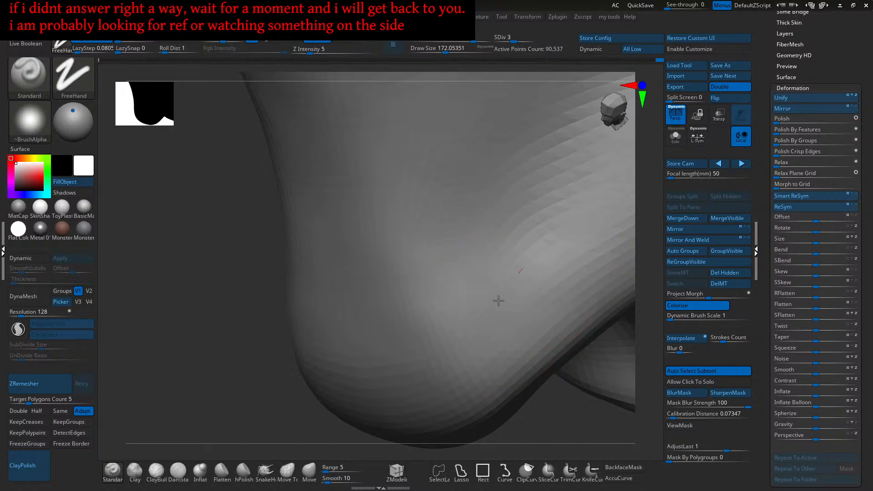
pyautogui.moveTo(465, 335)
pyautogui.mouseDown(button='right')
pyautogui.moveTo(483, 297)
pyautogui.moveTo(532, 273)
pyautogui.moveTo(481, 280)
pyautogui.mouseUp(button='right')
pyautogui.moveTo(503, 325); pyautogui.dragTo(517, 310, button='right')
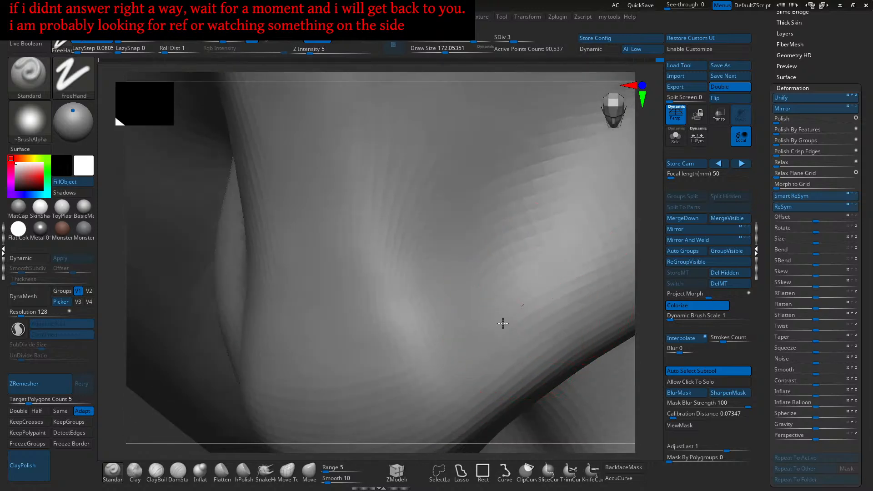
pyautogui.moveTo(555, 288)
pyautogui.keyDown('shift'); pyautogui.mouseDown(button='right')
pyautogui.moveTo(526, 281)
pyautogui.moveTo(516, 295)
pyautogui.mouseUp(button='right'); pyautogui.keyUp('shift')
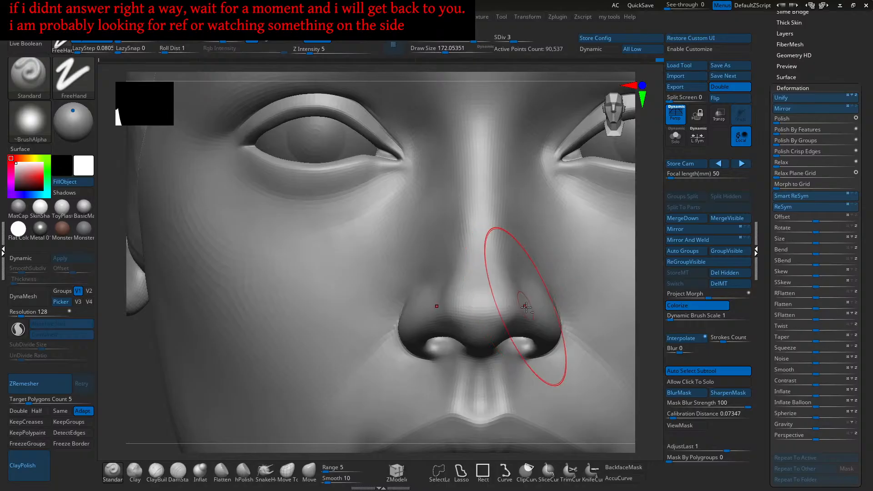
pyautogui.moveTo(496, 307); pyautogui.dragTo(493, 316, button='right')
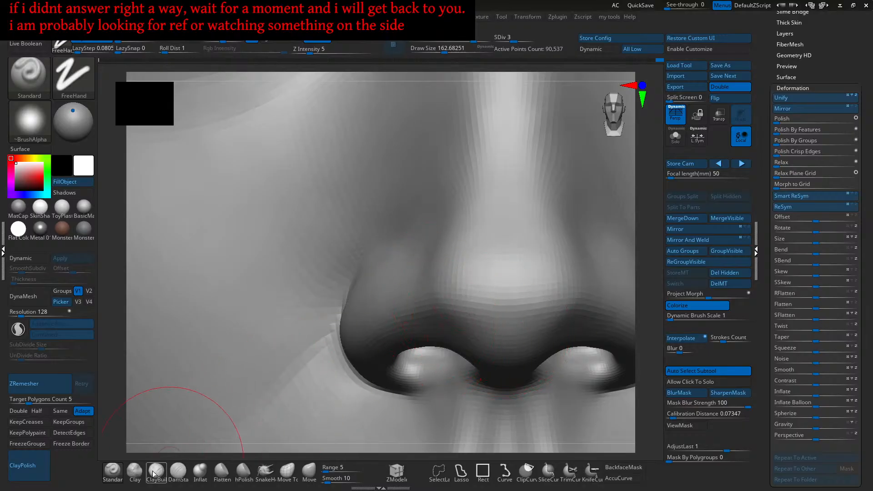
# - Switch back to the ClayBuildup brush and shrink its draw size to about 87
pyautogui.click(135, 473)
pyautogui.keyDown('alt'); pyautogui.moveTo(348, 372); pyautogui.dragTo(259, 375, button='right'); pyautogui.keyUp('alt')
pyautogui.press('s')
pyautogui.moveTo(511, 302); pyautogui.dragTo(505, 301)
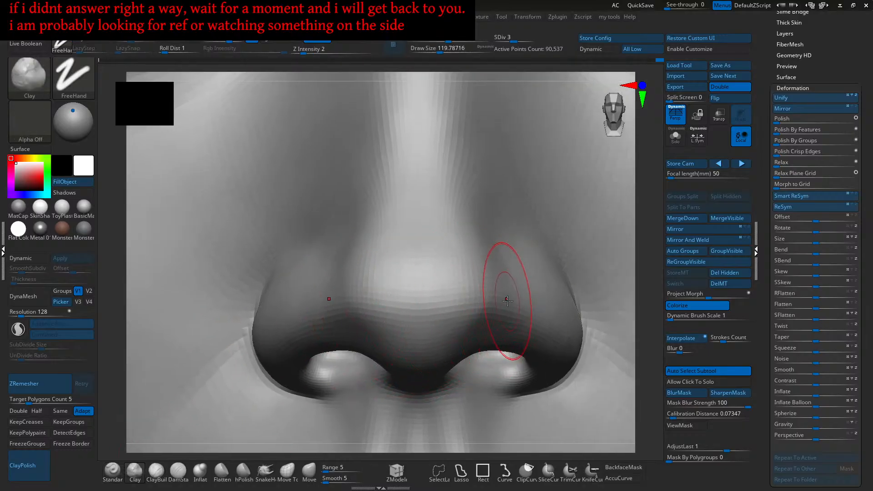
pyautogui.press('s')
pyautogui.moveTo(498, 284); pyautogui.dragTo(494, 284)
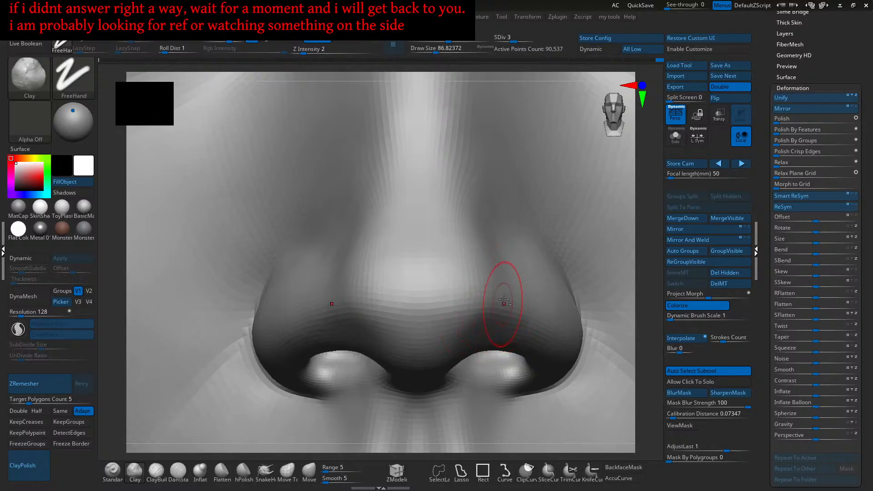
# - Orbit and zoom around the nose to inspect it from three-quarter, side and front angles
pyautogui.moveTo(501, 292)
pyautogui.mouseDown(button='right')
pyautogui.moveTo(495, 280)
pyautogui.moveTo(452, 333)
pyautogui.mouseUp(button='right')
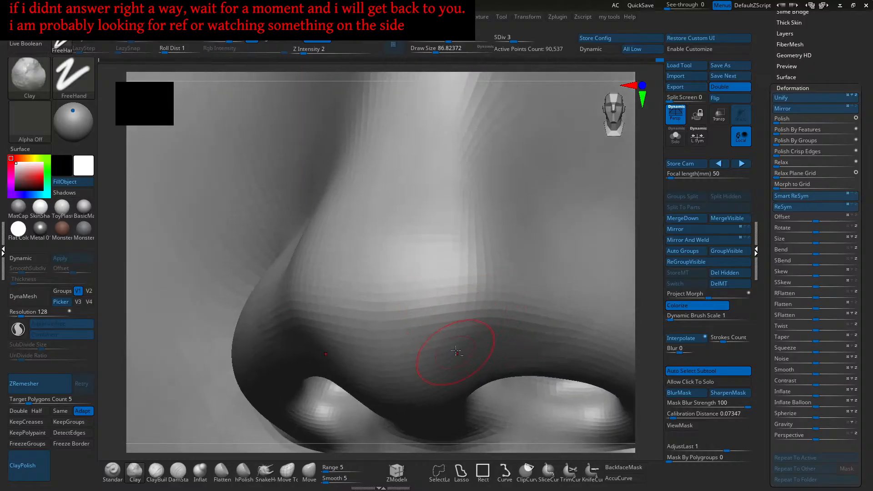
pyautogui.moveTo(522, 282)
pyautogui.mouseDown(button='right')
pyautogui.moveTo(530, 323)
pyautogui.moveTo(523, 334)
pyautogui.moveTo(513, 327)
pyautogui.moveTo(534, 303)
pyautogui.moveTo(524, 347)
pyautogui.mouseUp(button='right')
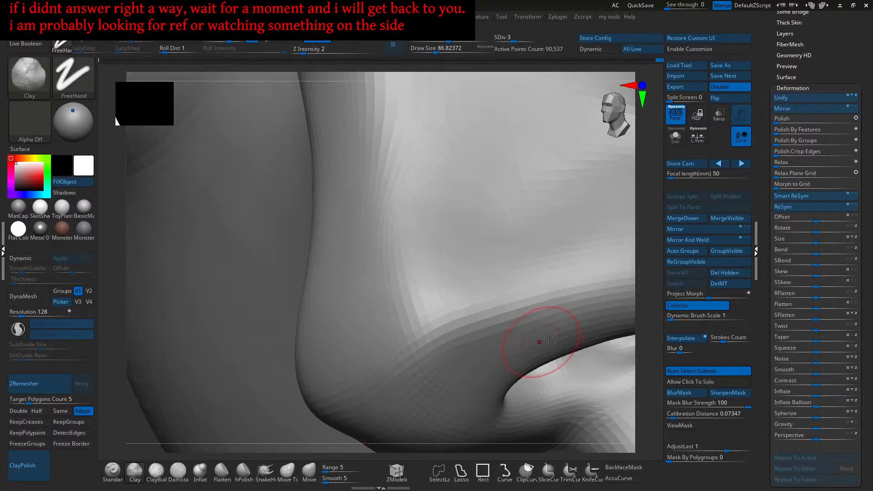
pyautogui.moveTo(518, 339)
pyautogui.mouseDown(button='right')
pyautogui.moveTo(548, 323)
pyautogui.moveTo(591, 321)
pyautogui.moveTo(500, 328)
pyautogui.mouseUp(button='right')
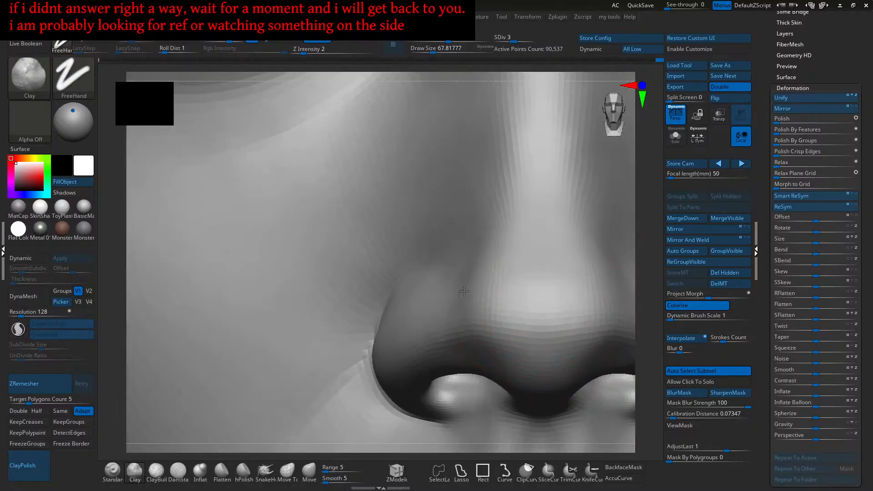
pyautogui.moveTo(454, 282)
pyautogui.keyDown('ctrl'); pyautogui.mouseDown(button='right')
pyautogui.moveTo(481, 292)
pyautogui.moveTo(462, 316)
pyautogui.moveTo(479, 306)
pyautogui.moveTo(464, 319)
pyautogui.moveTo(463, 346)
pyautogui.moveTo(460, 338)
pyautogui.mouseUp(button='right'); pyautogui.keyUp('ctrl')
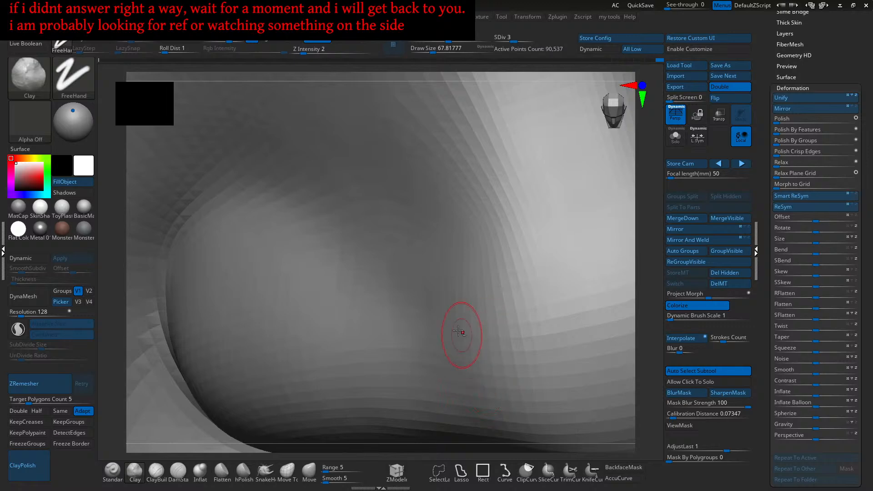
pyautogui.moveTo(457, 314); pyautogui.dragTo(492, 295, button='right')
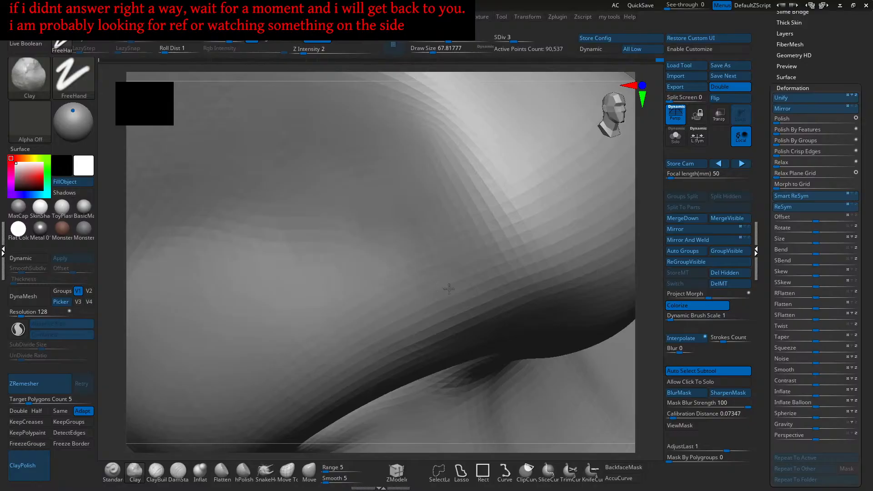
pyautogui.moveTo(487, 308)
pyautogui.mouseDown(button='right')
pyautogui.moveTo(472, 294)
pyautogui.moveTo(481, 299)
pyautogui.moveTo(462, 356)
pyautogui.moveTo(472, 342)
pyautogui.mouseUp(button='right')
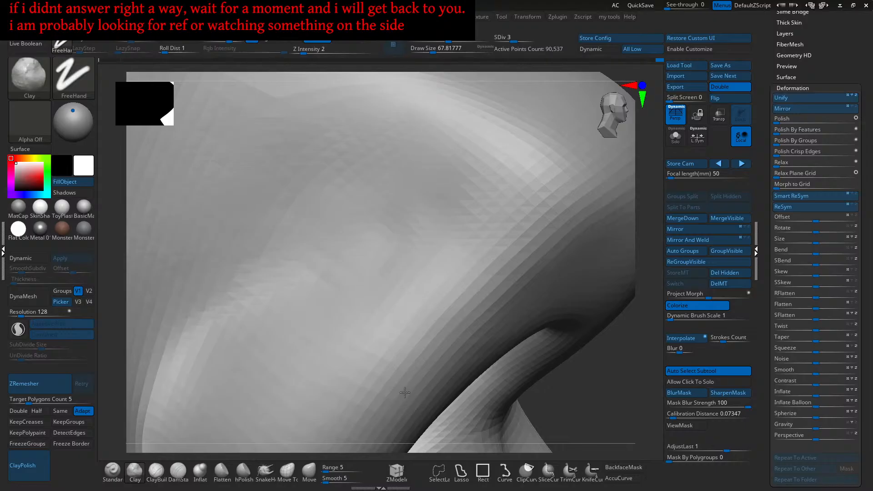
pyautogui.keyDown('ctrl'); pyautogui.moveTo(521, 302); pyautogui.dragTo(465, 357, button='right'); pyautogui.keyUp('ctrl')
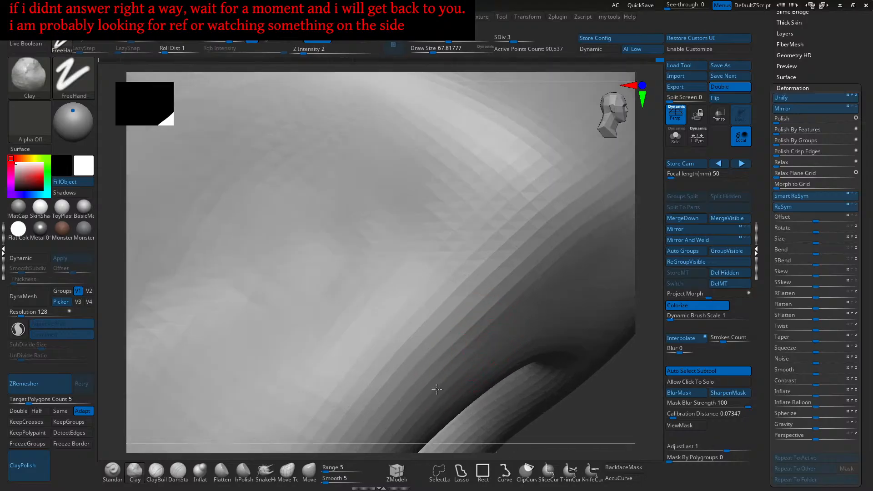
# - Frame the head, select the Move brush, and zoom in on the nostrils from below
pyautogui.press('f')
pyautogui.keyDown('shift'); pyautogui.moveTo(505, 346); pyautogui.dragTo(452, 333, button='right'); pyautogui.keyUp('shift')
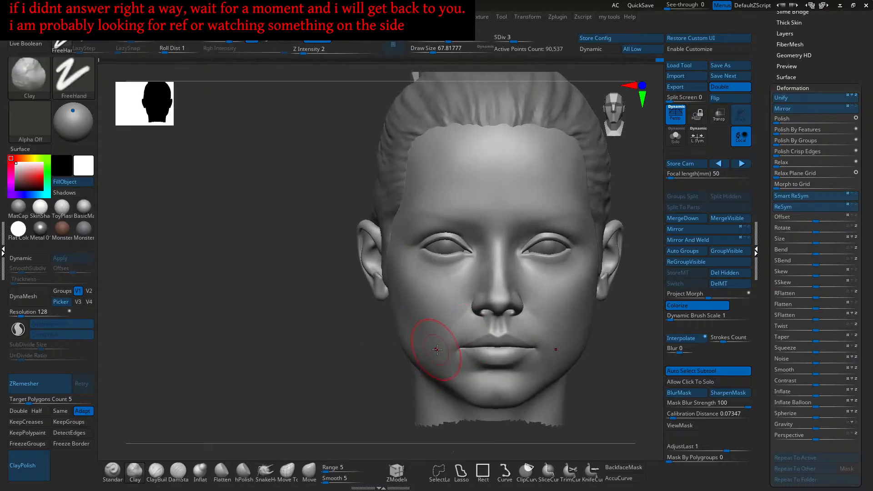
pyautogui.keyDown('ctrl'); pyautogui.moveTo(505, 322); pyautogui.dragTo(465, 351, button='right'); pyautogui.keyUp('ctrl')
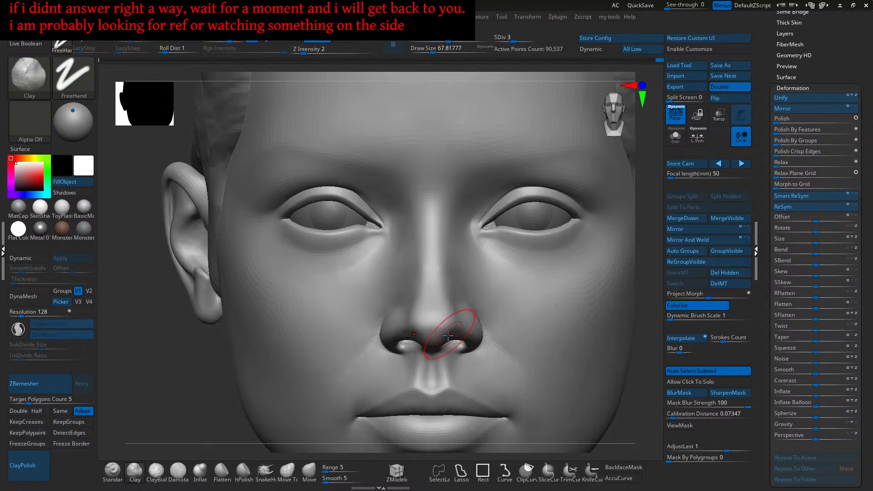
pyautogui.click(310, 473)
pyautogui.moveTo(445, 324)
pyautogui.keyDown('ctrl'); pyautogui.mouseDown(button='right')
pyautogui.moveTo(457, 356)
pyautogui.moveTo(477, 309)
pyautogui.moveTo(485, 342)
pyautogui.moveTo(497, 328)
pyautogui.moveTo(482, 296)
pyautogui.moveTo(453, 279)
pyautogui.mouseUp(button='right'); pyautogui.keyUp('ctrl')
# - Raise the Move brush to about size 94 and nudge the nostril rim into shape
pyautogui.press(']')
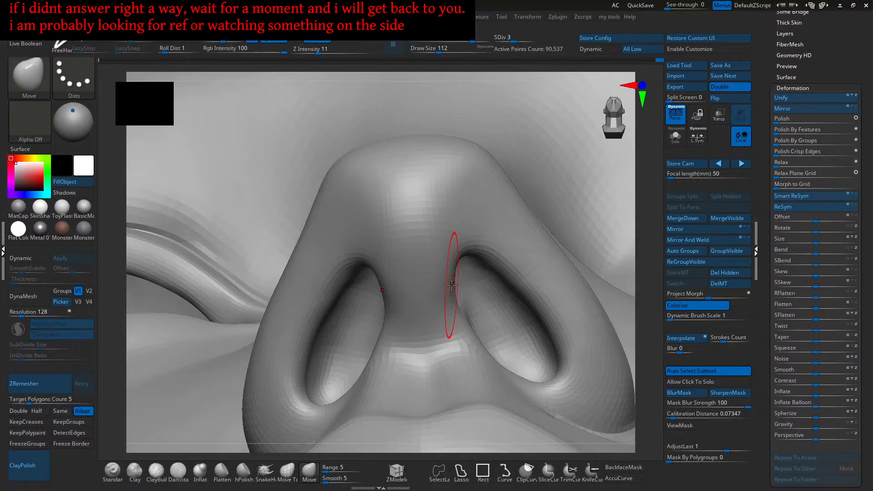
pyautogui.moveTo(488, 249); pyautogui.dragTo(505, 264, button='right')
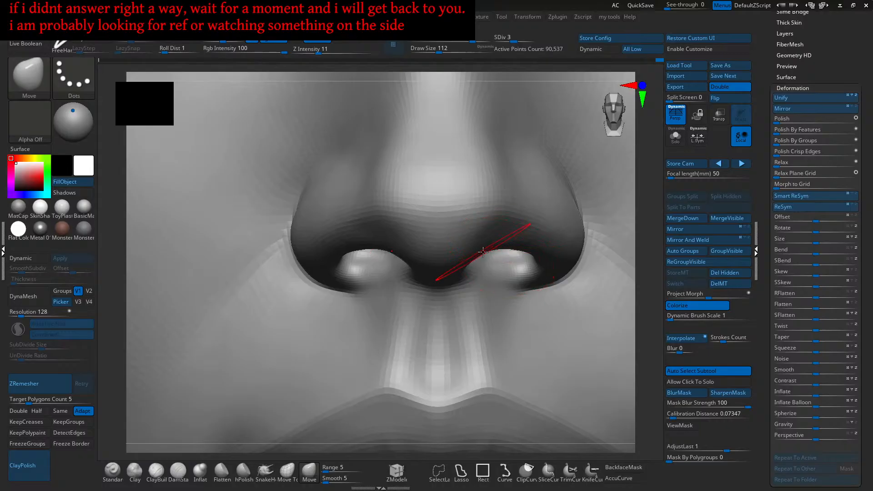
pyautogui.keyDown('ctrl'); pyautogui.moveTo(464, 248); pyautogui.dragTo(481, 270, button='right'); pyautogui.keyUp('ctrl')
pyautogui.press('s')
pyautogui.moveTo(483, 270); pyautogui.dragTo(498, 258)
pyautogui.moveTo(490, 257)
pyautogui.mouseDown(button='right')
pyautogui.moveTo(500, 255)
pyautogui.moveTo(503, 273)
pyautogui.mouseUp(button='right')
pyautogui.press('s')
# - Enlarge the brush to about 154 while orbiting the nostrils, then select ClayBuildup
pyautogui.moveTo(515, 265); pyautogui.dragTo(518, 265)
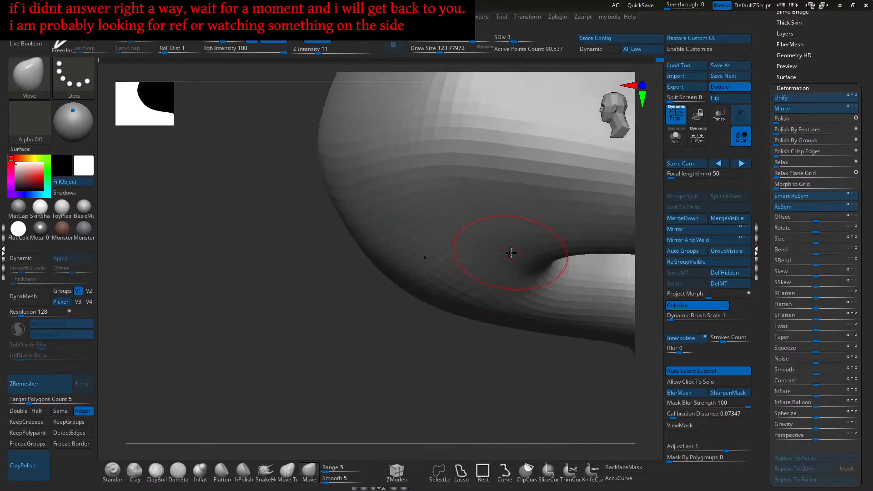
pyautogui.moveTo(506, 241)
pyautogui.mouseDown(button='right')
pyautogui.moveTo(473, 252)
pyautogui.moveTo(463, 272)
pyautogui.mouseUp(button='right')
pyautogui.press('s')
pyautogui.moveTo(463, 272); pyautogui.dragTo(466, 272)
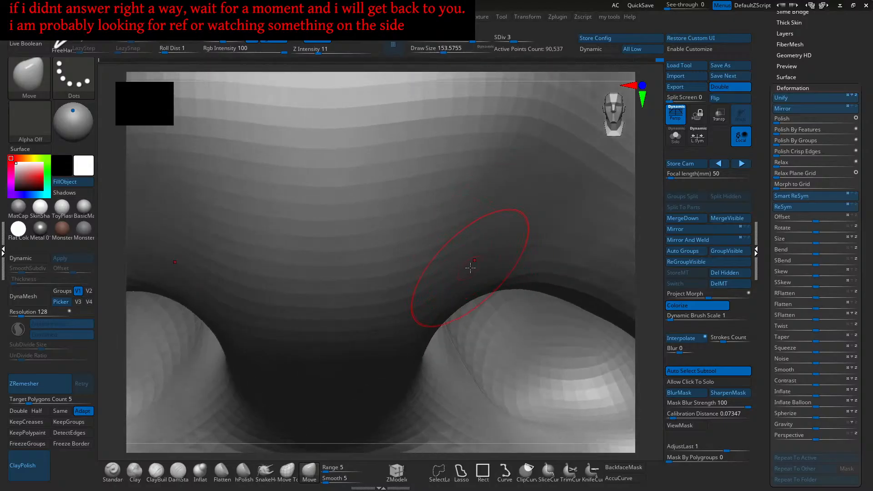
pyautogui.moveTo(504, 232); pyautogui.dragTo(491, 266, button='right')
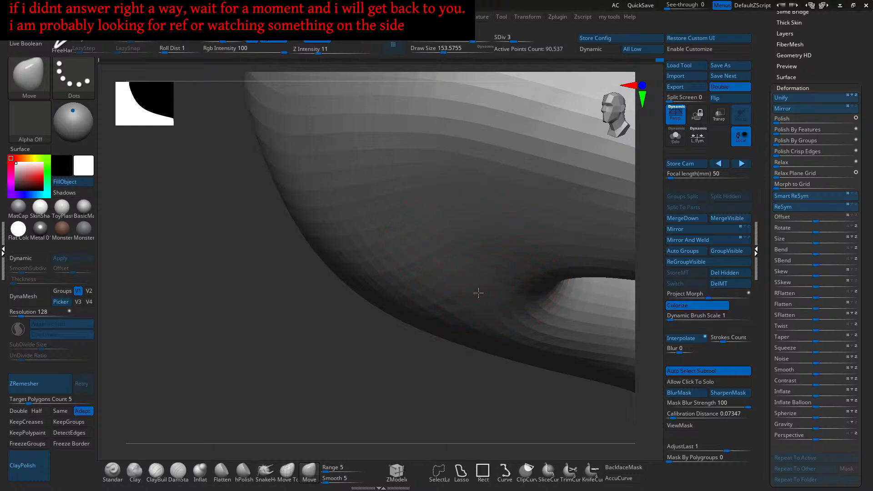
pyautogui.moveTo(506, 276)
pyautogui.mouseDown(button='right')
pyautogui.moveTo(516, 253)
pyautogui.moveTo(509, 259)
pyautogui.moveTo(538, 255)
pyautogui.moveTo(481, 255)
pyautogui.moveTo(495, 282)
pyautogui.mouseUp(button='right')
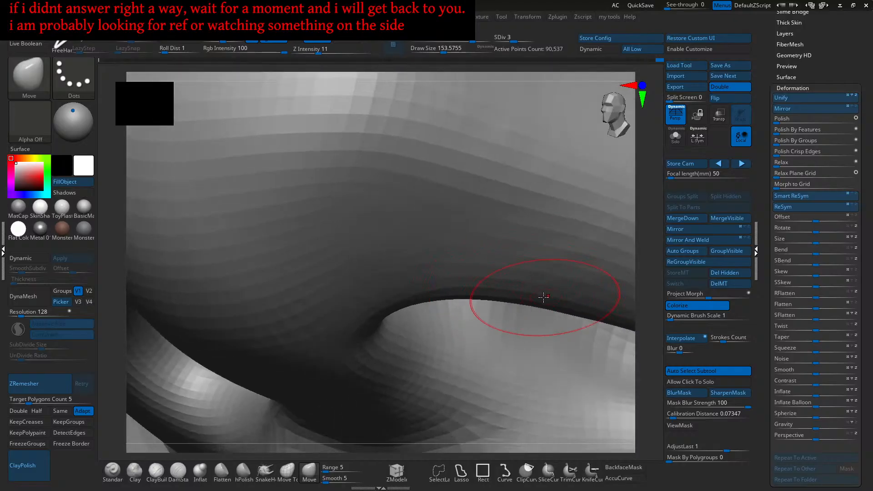
pyautogui.moveTo(535, 305)
pyautogui.mouseDown(button='right')
pyautogui.moveTo(522, 286)
pyautogui.moveTo(527, 254)
pyautogui.moveTo(536, 282)
pyautogui.moveTo(505, 282)
pyautogui.mouseUp(button='right')
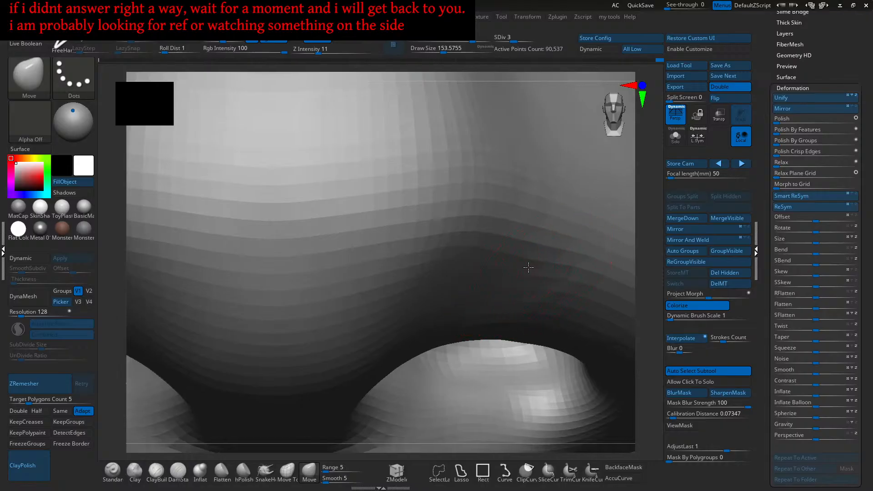
pyautogui.moveTo(565, 288)
pyautogui.mouseDown(button='right')
pyautogui.moveTo(531, 288)
pyautogui.moveTo(544, 300)
pyautogui.moveTo(531, 298)
pyautogui.mouseUp(button='right')
pyautogui.click(155, 478)
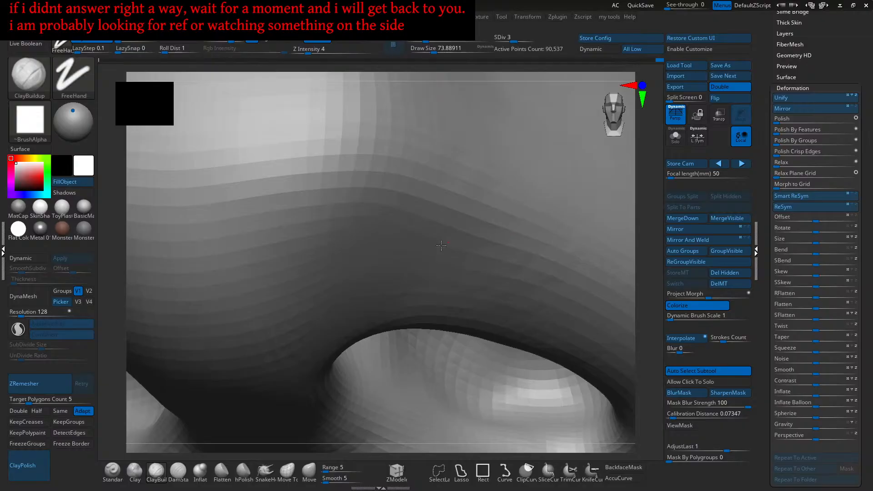
# - Frame the head front-on and select the Standard brush at about size 87 near the nose bridge
pyautogui.press('shift')
pyautogui.press('f')
pyautogui.moveTo(510, 269)
pyautogui.keyDown('shift'); pyautogui.mouseDown(button='right')
pyautogui.moveTo(460, 273)
pyautogui.moveTo(514, 278)
pyautogui.moveTo(515, 315)
pyautogui.mouseUp(button='right'); pyautogui.keyUp('shift')
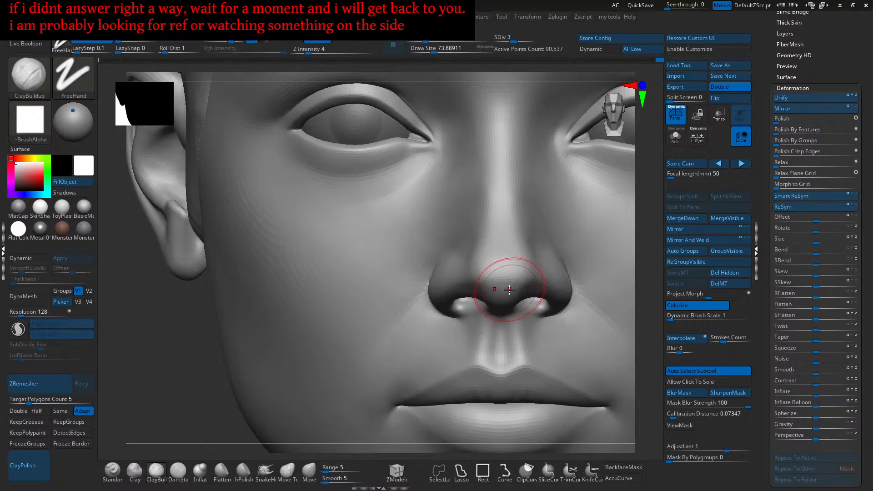
pyautogui.click(113, 471)
pyautogui.keyDown('alt'); pyautogui.moveTo(446, 183); pyautogui.dragTo(406, 264, button='right'); pyautogui.keyUp('alt')
pyautogui.press(']')
# - Sharpen the side of the nose bridge, reducing the brush to about size 71
pyautogui.keyDown('alt'); pyautogui.moveTo(472, 208); pyautogui.dragTo(475, 250); pyautogui.keyUp('alt')
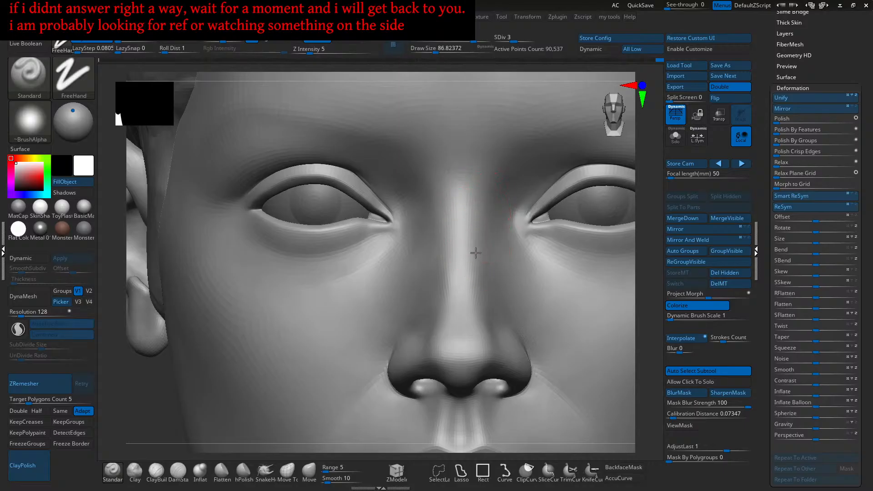
pyautogui.press('s')
pyautogui.moveTo(477, 236); pyautogui.dragTo(474, 237)
pyautogui.keyDown('alt'); pyautogui.moveTo(475, 220); pyautogui.dragTo(475, 245); pyautogui.keyUp('alt')
pyautogui.keyDown('alt'); pyautogui.moveTo(478, 223); pyautogui.dragTo(476, 214, button='right'); pyautogui.keyUp('alt')
pyautogui.moveTo(479, 312)
pyautogui.keyDown('alt'); pyautogui.mouseDown(button='right')
pyautogui.moveTo(482, 266)
pyautogui.moveTo(492, 263)
pyautogui.mouseUp(button='right'); pyautogui.keyUp('alt')
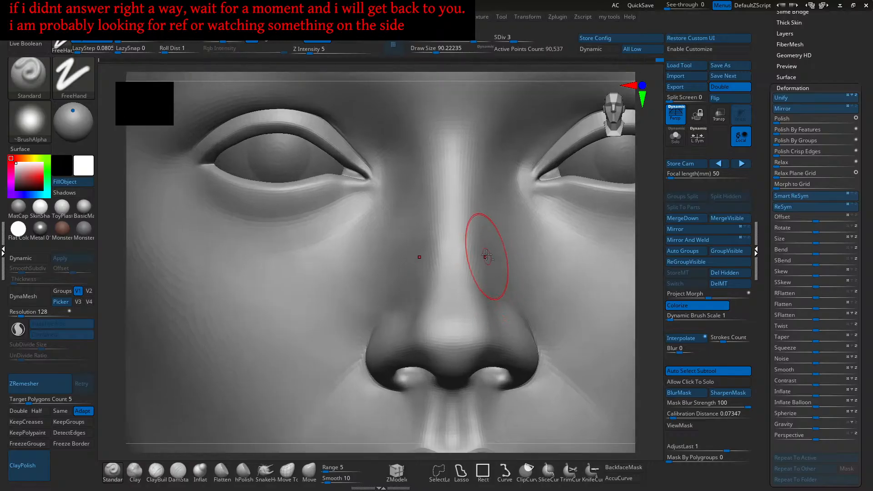
pyautogui.moveTo(485, 294); pyautogui.dragTo(479, 273, button='right')
pyautogui.moveTo(479, 272)
pyautogui.keyDown('ctrl'); pyautogui.mouseDown(button='right')
pyautogui.moveTo(495, 310)
pyautogui.moveTo(505, 300)
pyautogui.mouseUp(button='right'); pyautogui.keyUp('ctrl')
# - Raise the brush to about size 120 and carve a crisper crease beside the nose bridge
pyautogui.press('s')
pyautogui.moveTo(481, 293); pyautogui.dragTo(492, 308)
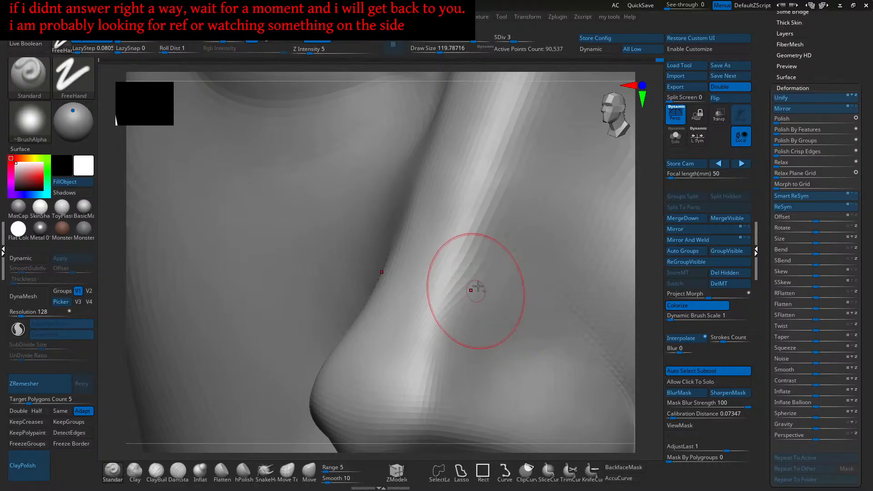
pyautogui.moveTo(458, 317)
pyautogui.mouseDown(button='right')
pyautogui.moveTo(474, 302)
pyautogui.moveTo(462, 307)
pyautogui.mouseUp(button='right')
pyautogui.keyDown('alt'); pyautogui.moveTo(462, 307); pyautogui.dragTo(466, 318); pyautogui.keyUp('alt')
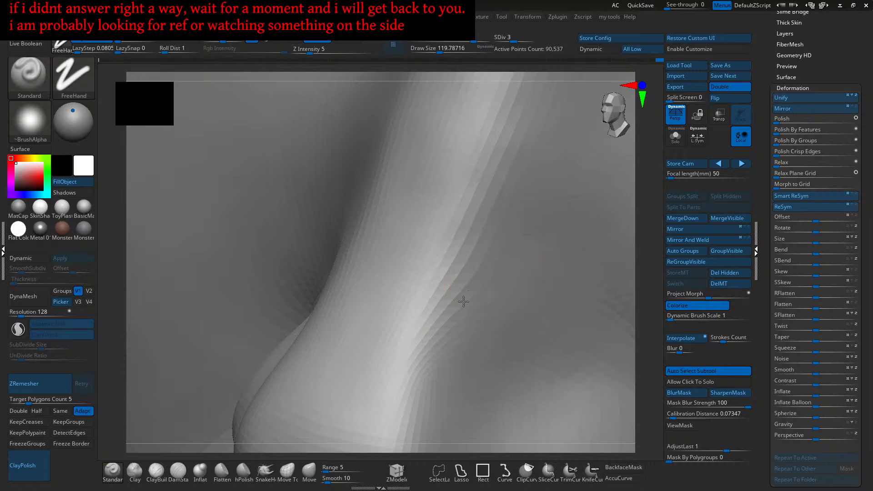
# - Rotate around the nose and cheek, then frame the head in a front view of the face
pyautogui.moveTo(474, 271); pyautogui.dragTo(486, 321, button='right')
pyautogui.moveTo(469, 352); pyautogui.dragTo(483, 294, button='right')
pyautogui.moveTo(460, 339)
pyautogui.mouseDown(button='right')
pyautogui.moveTo(497, 302)
pyautogui.moveTo(483, 288)
pyautogui.moveTo(487, 255)
pyautogui.moveTo(441, 312)
pyautogui.mouseUp(button='right')
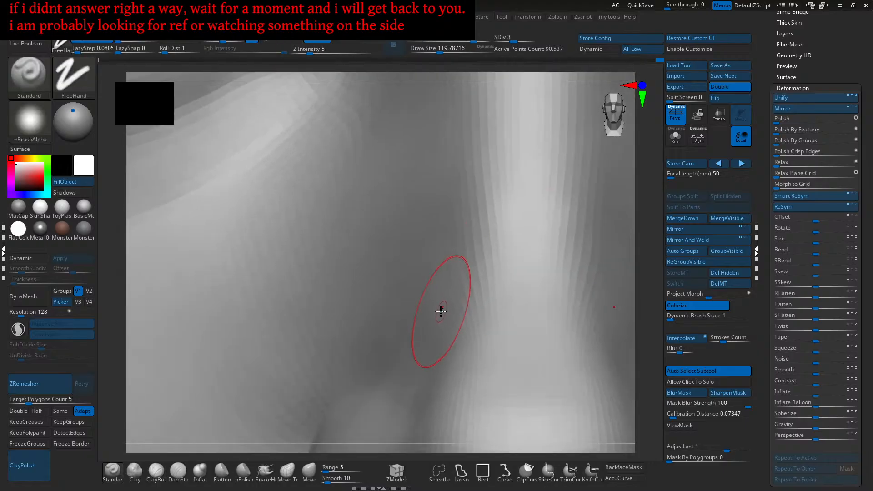
pyautogui.moveTo(430, 360); pyautogui.dragTo(453, 291, button='right')
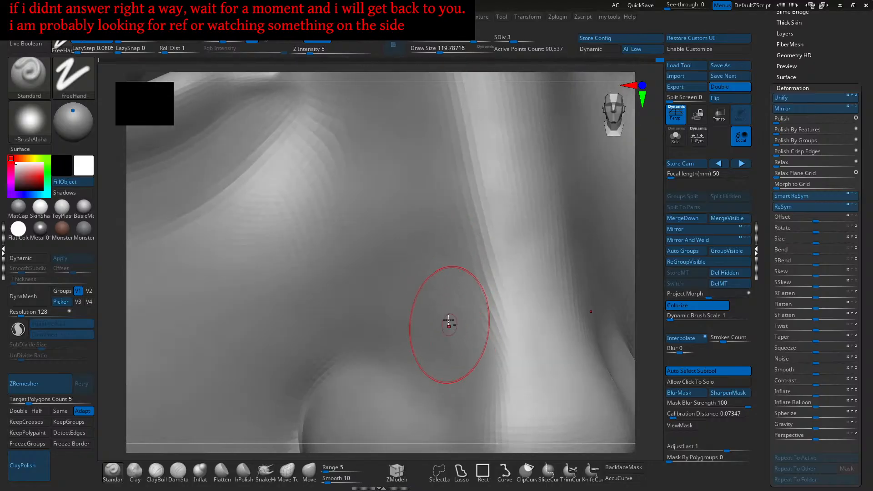
pyautogui.moveTo(442, 353)
pyautogui.mouseDown(button='right')
pyautogui.moveTo(447, 327)
pyautogui.moveTo(435, 291)
pyautogui.mouseUp(button='right')
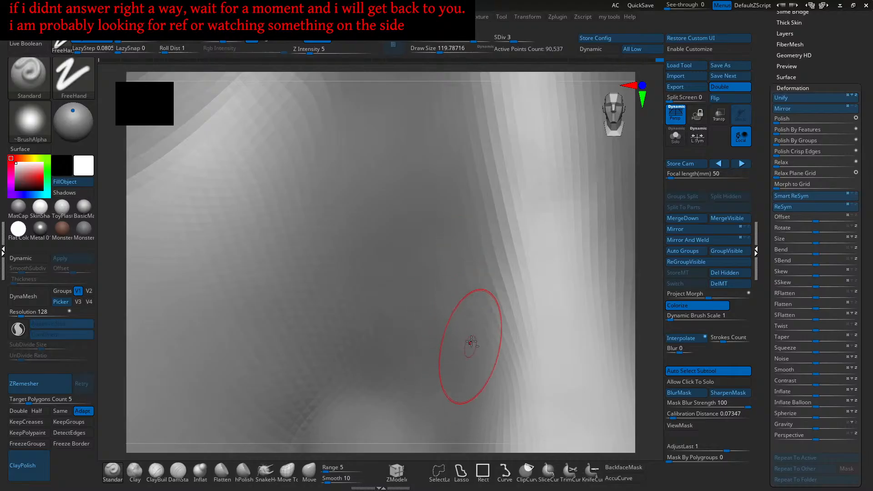
pyautogui.press('f')
pyautogui.keyDown('shift'); pyautogui.moveTo(484, 321); pyautogui.dragTo(489, 302, button='right'); pyautogui.keyUp('shift')
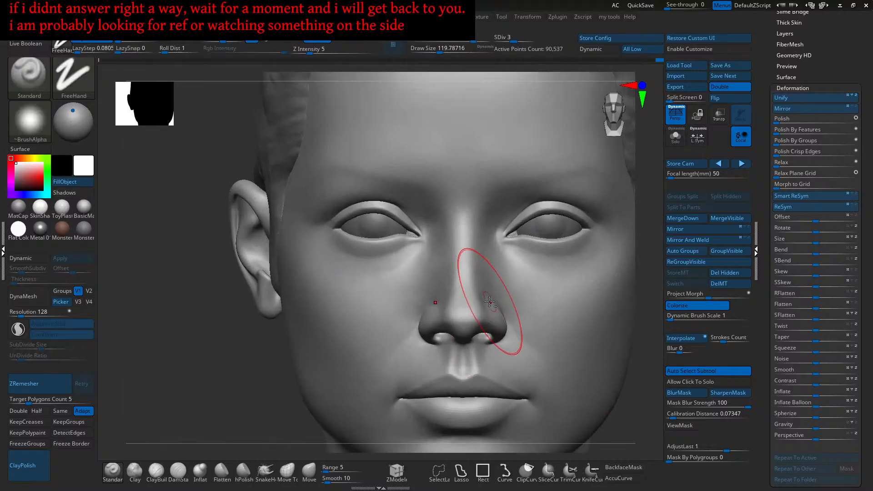
# - Orbit and zoom from the nose bridge to the left eye, looking down at the brow above it
pyautogui.keyDown('ctrl'); pyautogui.moveTo(477, 236); pyautogui.dragTo(476, 274, button='right'); pyautogui.keyUp('ctrl')
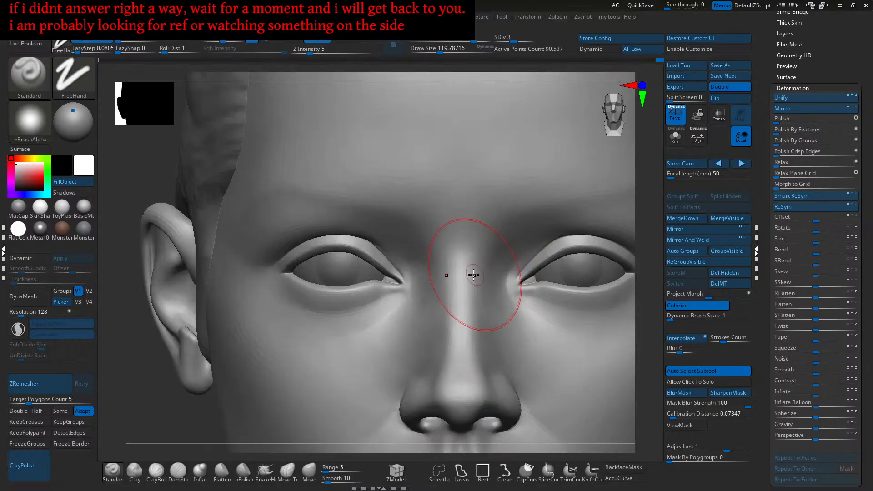
pyautogui.moveTo(462, 305); pyautogui.dragTo(440, 268, button='right')
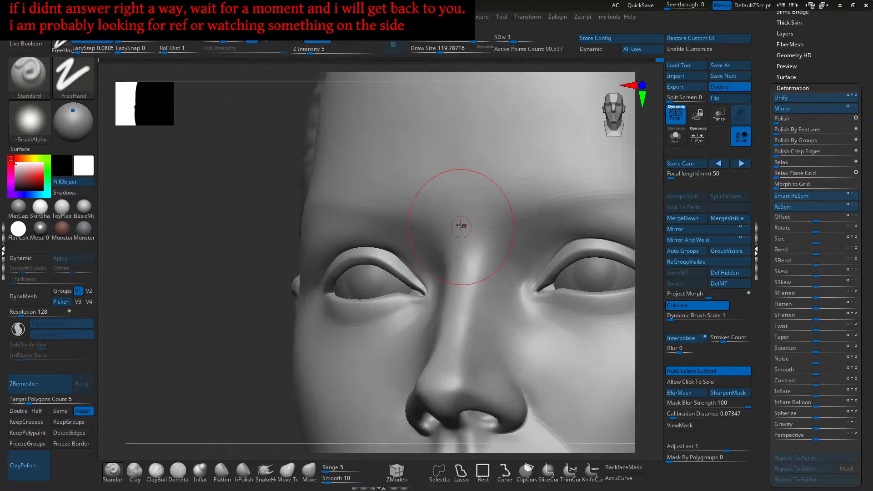
pyautogui.keyDown('ctrl'); pyautogui.moveTo(455, 298); pyautogui.dragTo(460, 263, button='right'); pyautogui.keyUp('ctrl')
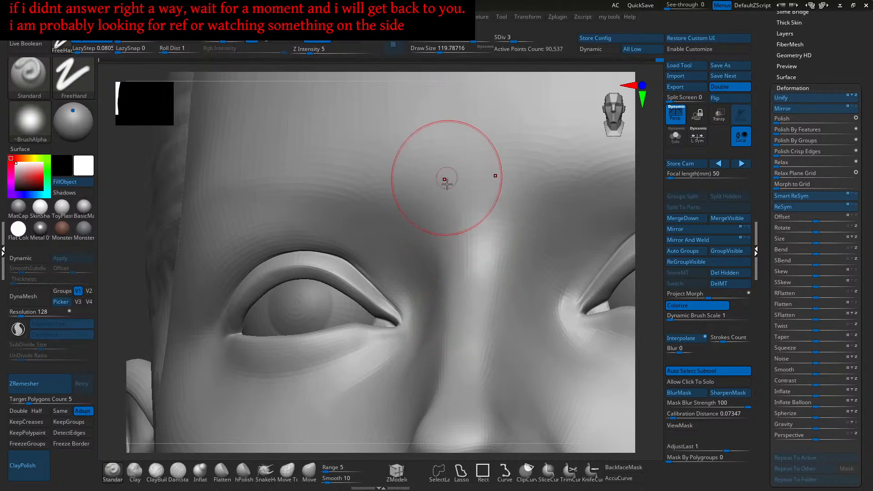
pyautogui.moveTo(465, 271)
pyautogui.mouseDown(button='right')
pyautogui.moveTo(464, 296)
pyautogui.moveTo(475, 304)
pyautogui.moveTo(471, 268)
pyautogui.moveTo(514, 273)
pyautogui.mouseUp(button='right')
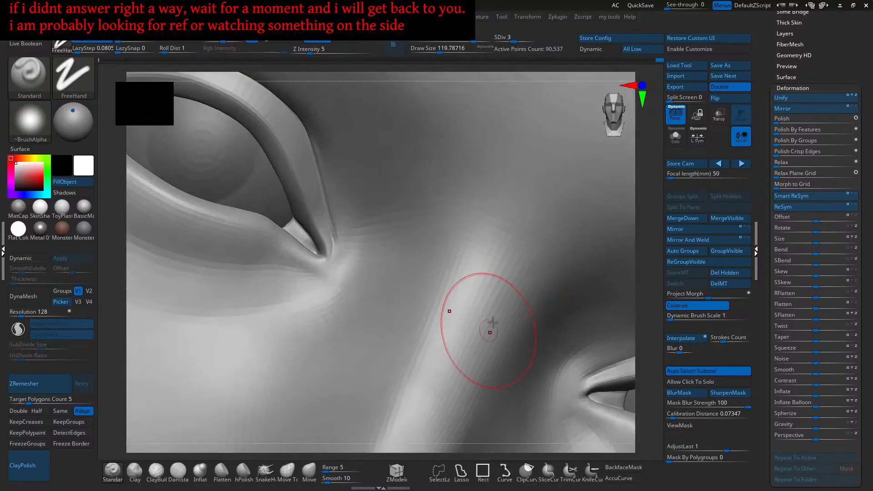
pyautogui.moveTo(457, 364)
pyautogui.keyDown('ctrl'); pyautogui.mouseDown(button='right')
pyautogui.moveTo(470, 312)
pyautogui.moveTo(485, 294)
pyautogui.moveTo(498, 317)
pyautogui.moveTo(460, 295)
pyautogui.moveTo(471, 320)
pyautogui.moveTo(491, 279)
pyautogui.moveTo(524, 267)
pyautogui.moveTo(507, 294)
pyautogui.moveTo(540, 249)
pyautogui.moveTo(516, 281)
pyautogui.moveTo(564, 252)
pyautogui.moveTo(532, 259)
pyautogui.moveTo(533, 272)
pyautogui.moveTo(549, 253)
pyautogui.moveTo(526, 269)
pyautogui.moveTo(526, 259)
pyautogui.moveTo(565, 253)
pyautogui.moveTo(545, 256)
pyautogui.mouseUp(button='right'); pyautogui.keyUp('ctrl')
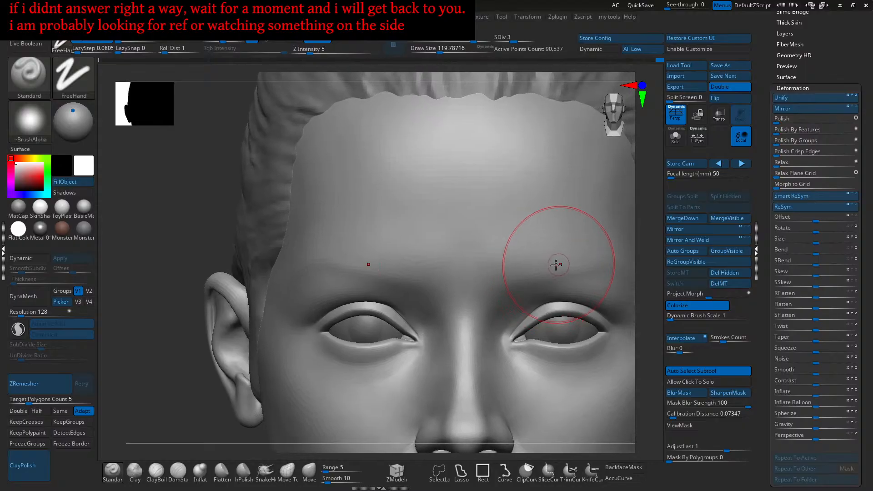
pyautogui.moveTo(564, 272)
pyautogui.mouseDown(button='right')
pyautogui.moveTo(532, 259)
pyautogui.moveTo(590, 248)
pyautogui.mouseUp(button='right')
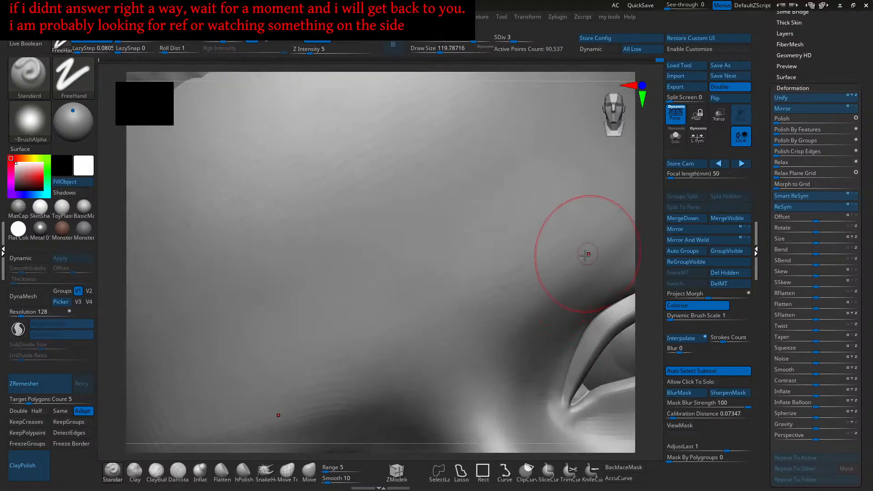
pyautogui.keyDown('alt'); pyautogui.moveTo(514, 300); pyautogui.dragTo(470, 341, button='right'); pyautogui.keyUp('alt')
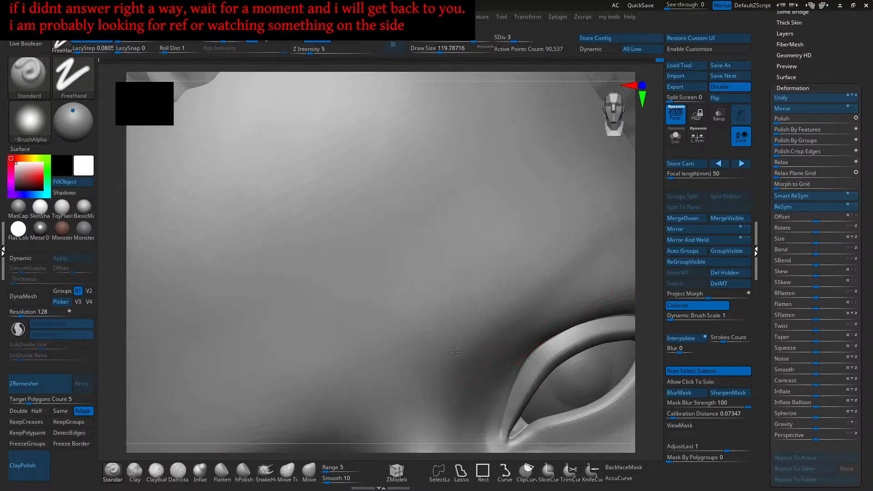
pyautogui.keyDown('alt'); pyautogui.moveTo(531, 275); pyautogui.dragTo(473, 325, button='right'); pyautogui.keyUp('alt')
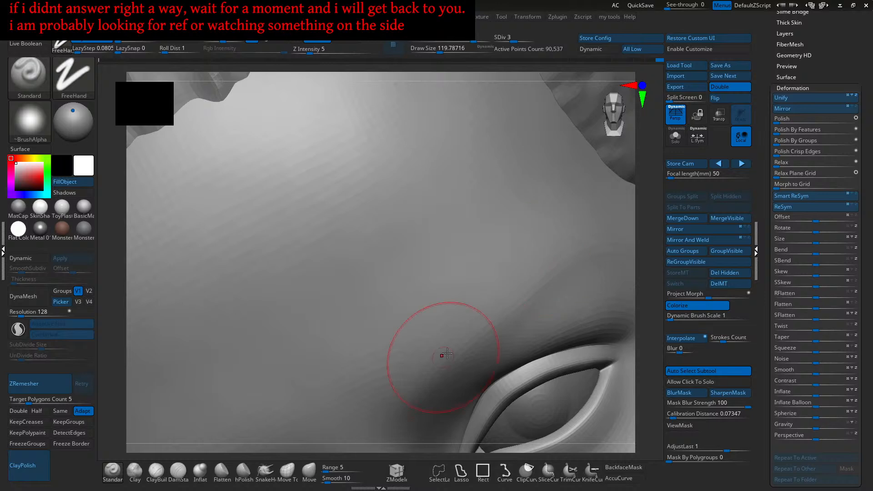
pyautogui.keyDown('ctrl'); pyautogui.moveTo(567, 247); pyautogui.dragTo(535, 288, button='right'); pyautogui.keyUp('ctrl')
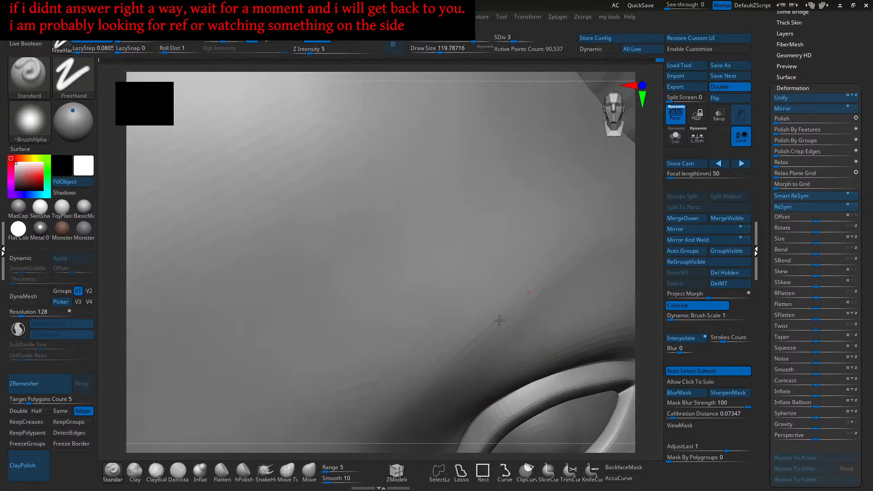
pyautogui.moveTo(523, 231)
pyautogui.mouseDown(button='right')
pyautogui.moveTo(530, 264)
pyautogui.moveTo(553, 271)
pyautogui.moveTo(546, 283)
pyautogui.moveTo(539, 258)
pyautogui.mouseUp(button='right')
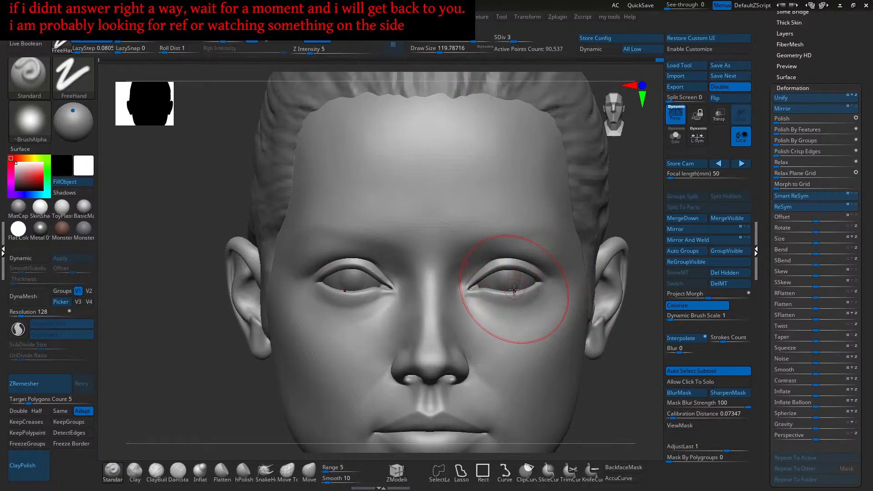
# - Select the Move brush and set its draw size to about 197 for the temple push
pyautogui.click(309, 470)
pyautogui.moveTo(595, 257)
pyautogui.keyDown('alt'); pyautogui.mouseDown(button='right')
pyautogui.moveTo(581, 186)
pyautogui.moveTo(606, 198)
pyautogui.moveTo(603, 210)
pyautogui.mouseUp(button='right'); pyautogui.keyUp('alt')
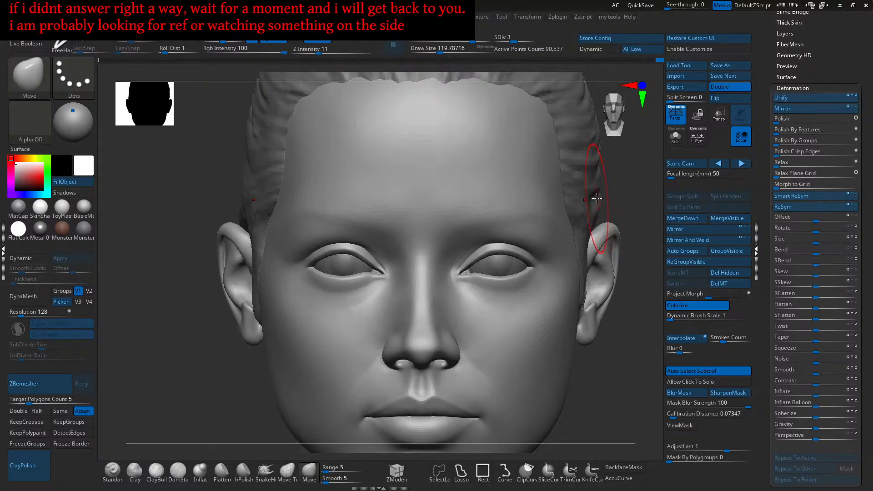
pyautogui.press('s')
pyautogui.moveTo(590, 195)
pyautogui.mouseDown()
pyautogui.moveTo(570, 180)
pyautogui.moveTo(580, 180)
pyautogui.mouseUp()
pyautogui.keyDown('ctrl'); pyautogui.moveTo(591, 192); pyautogui.dragTo(597, 187, button='right'); pyautogui.keyUp('ctrl')
pyautogui.press('s')
pyautogui.moveTo(596, 187); pyautogui.dragTo(593, 188)
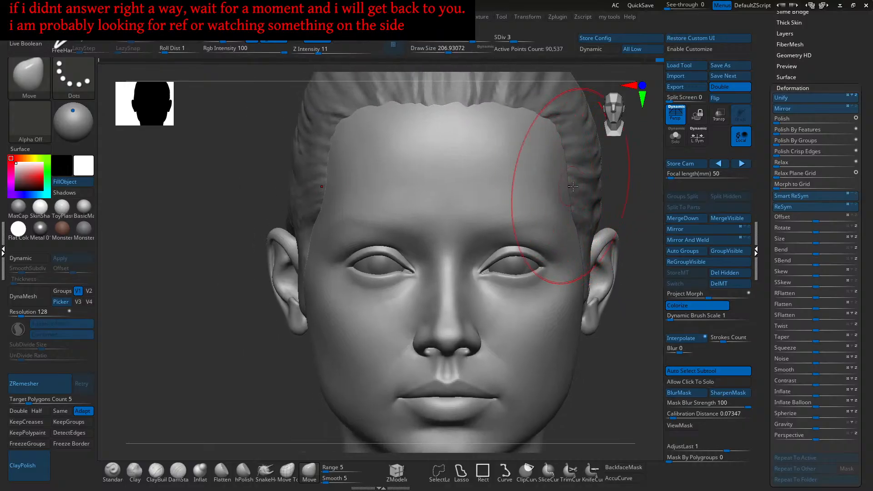
pyautogui.press('[')
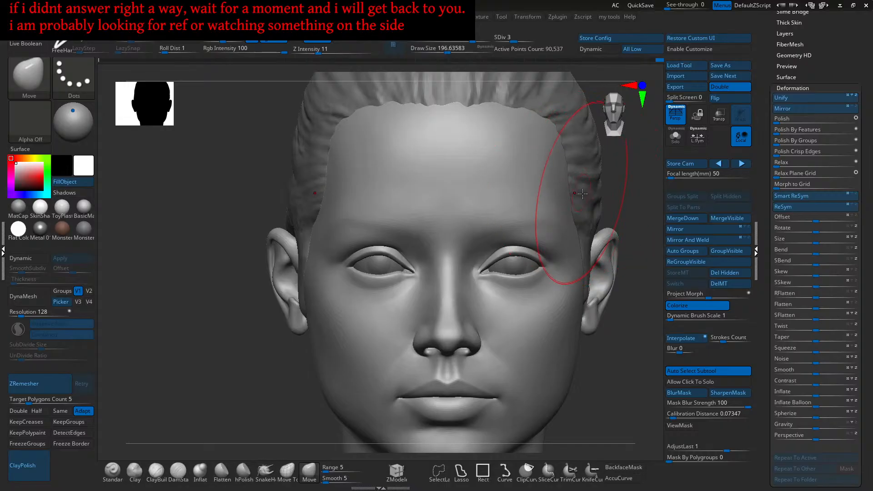
# - Isolate the head without its hair and zoom in on the forehead from above
pyautogui.keyDown('alt'); pyautogui.click(580, 198); pyautogui.keyUp('alt')
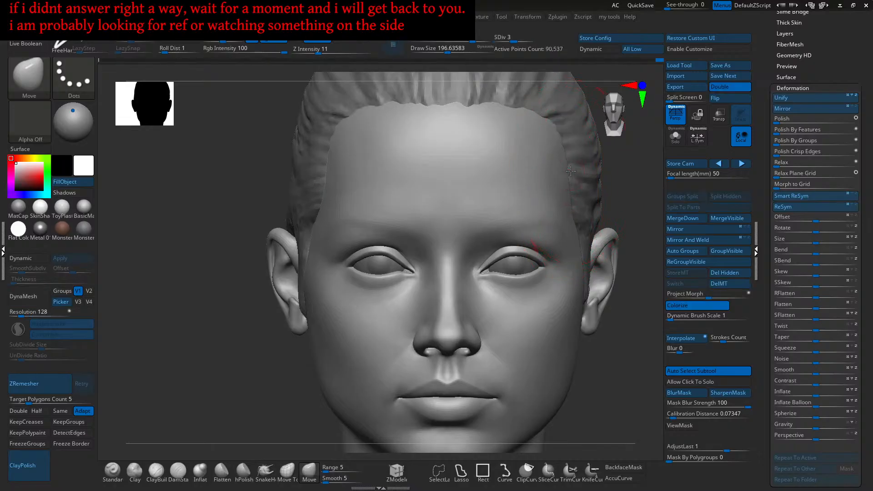
pyautogui.scroll(2, 581, 179)
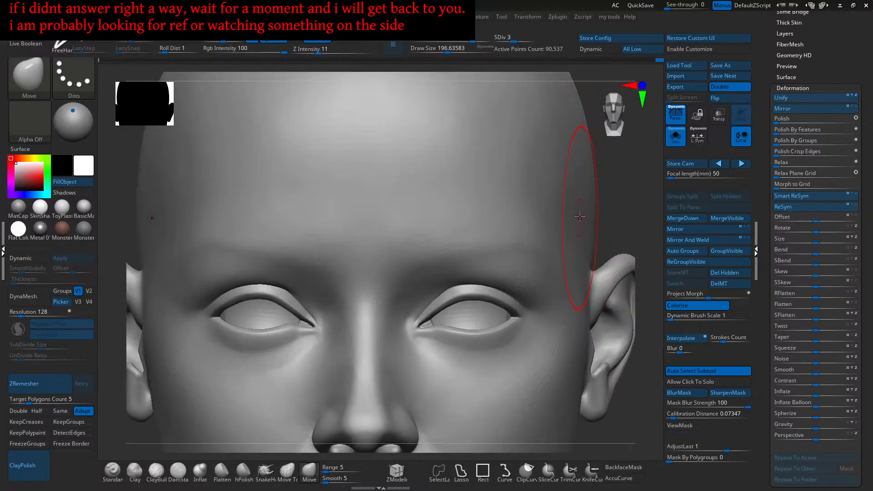
pyautogui.moveTo(580, 214); pyautogui.dragTo(559, 260, button='right')
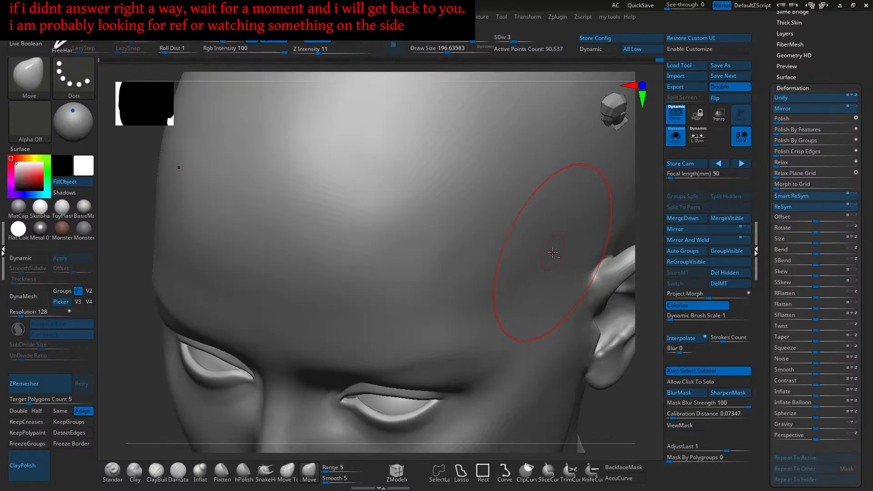
pyautogui.moveTo(541, 247)
pyautogui.keyDown('ctrl'); pyautogui.mouseDown(button='right')
pyautogui.moveTo(520, 259)
pyautogui.moveTo(562, 239)
pyautogui.moveTo(467, 302)
pyautogui.mouseUp(button='right'); pyautogui.keyUp('ctrl')
# - Select ClayBuildup at about size 136 and build up the forehead while orbiting
pyautogui.click(135, 473)
pyautogui.press('s')
pyautogui.moveTo(487, 287); pyautogui.dragTo(482, 287)
pyautogui.moveTo(484, 287)
pyautogui.mouseDown(button='right')
pyautogui.moveTo(501, 294)
pyautogui.moveTo(481, 298)
pyautogui.moveTo(496, 290)
pyautogui.mouseUp(button='right')
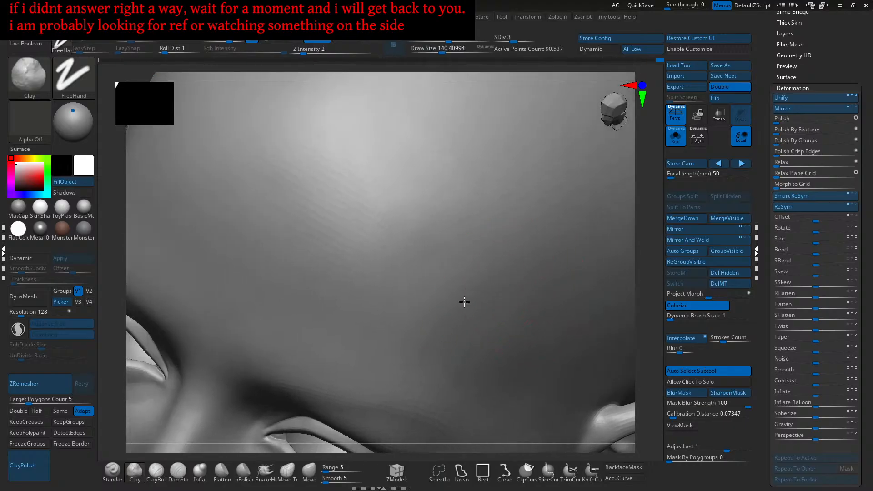
pyautogui.moveTo(459, 314); pyautogui.dragTo(495, 286, button='right')
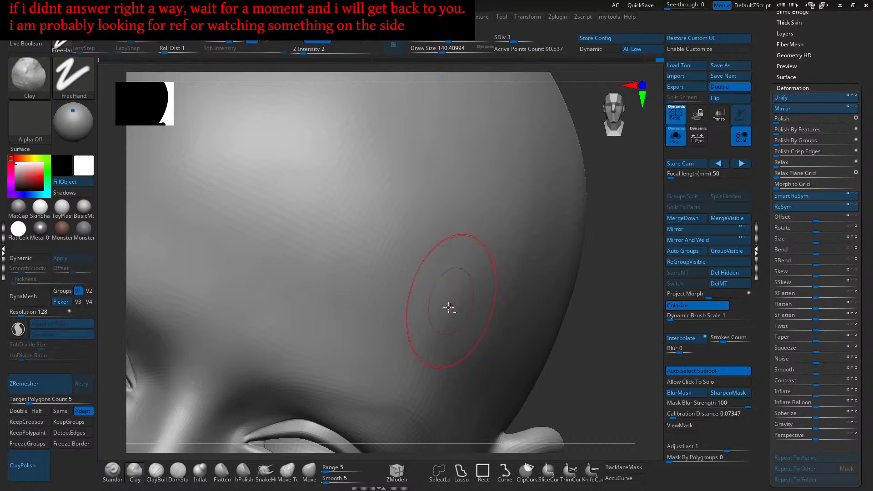
pyautogui.moveTo(452, 353); pyautogui.dragTo(522, 239, button='right')
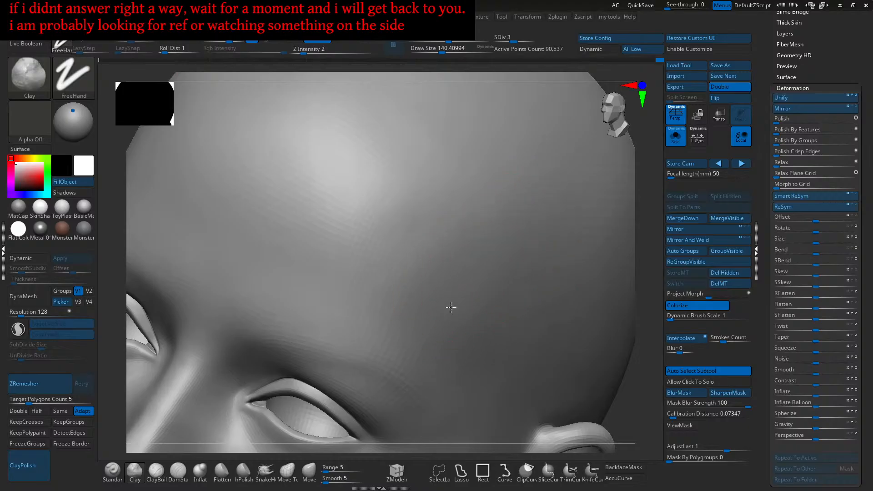
pyautogui.moveTo(502, 232); pyautogui.dragTo(531, 242, button='right')
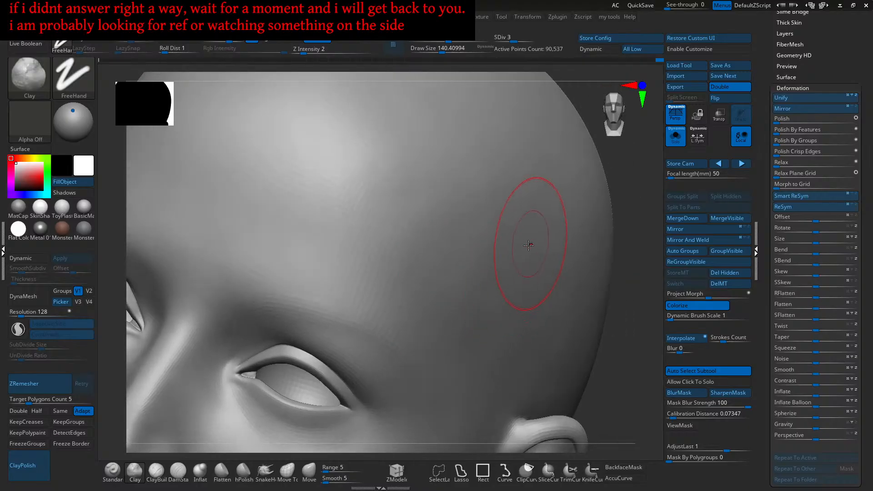
pyautogui.moveTo(489, 288); pyautogui.dragTo(527, 237, button='right')
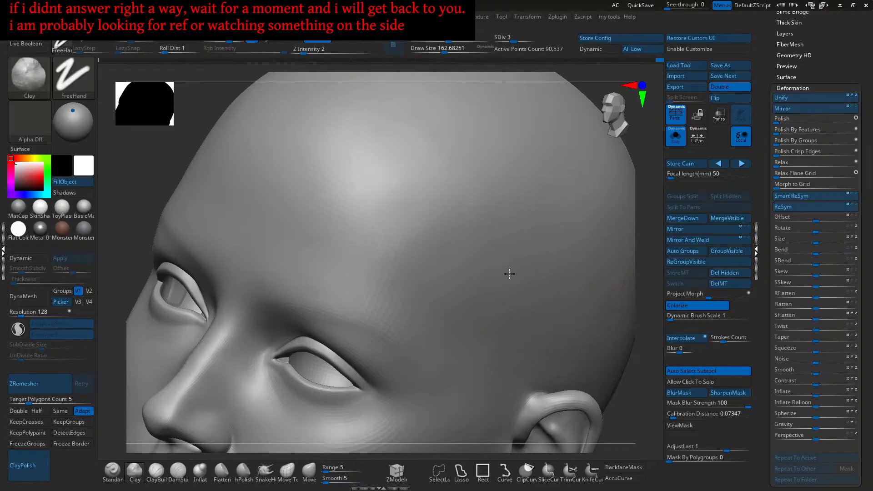
pyautogui.moveTo(475, 292)
pyautogui.mouseDown(button='right')
pyautogui.moveTo(514, 272)
pyautogui.moveTo(526, 279)
pyautogui.moveTo(546, 271)
pyautogui.moveTo(551, 253)
pyautogui.mouseUp(button='right')
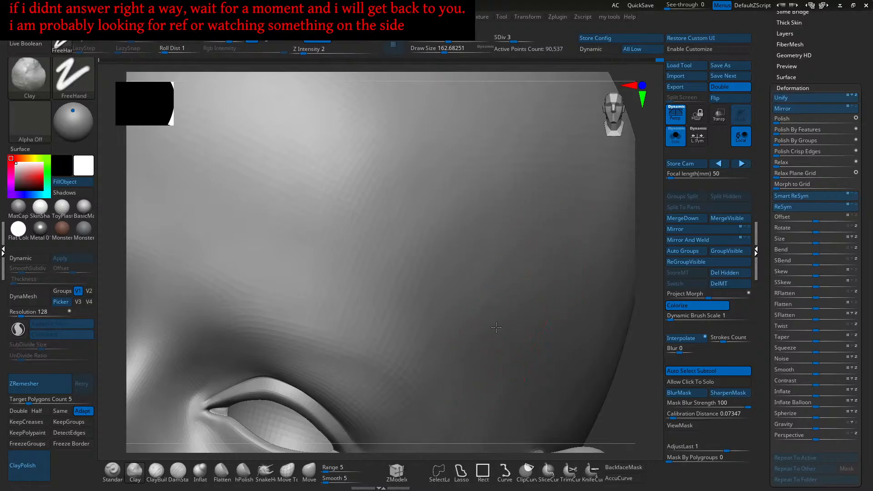
# - Work the temple above the ear, then turn Solo off so the hair reappears
pyautogui.keyDown('ctrl'); pyautogui.moveTo(564, 257); pyautogui.dragTo(348, 289, button='right'); pyautogui.keyUp('ctrl')
pyautogui.keyDown('alt'); pyautogui.moveTo(348, 289); pyautogui.dragTo(473, 301, button='right'); pyautogui.keyUp('alt')
pyautogui.moveTo(472, 301); pyautogui.dragTo(442, 324, button='right')
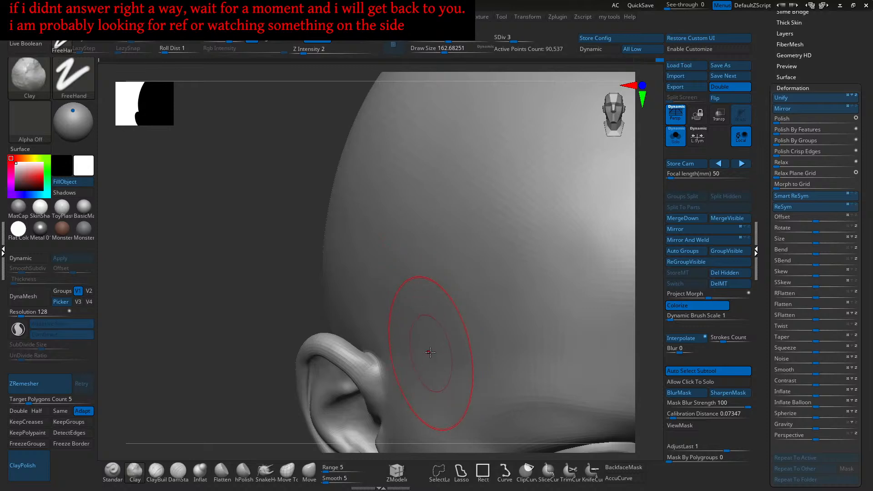
pyautogui.moveTo(403, 321)
pyautogui.keyDown('ctrl'); pyautogui.mouseDown(button='right')
pyautogui.moveTo(504, 298)
pyautogui.moveTo(534, 311)
pyautogui.mouseUp(button='right'); pyautogui.keyUp('ctrl')
pyautogui.keyDown('ctrl'); pyautogui.moveTo(534, 311); pyautogui.dragTo(532, 276, button='right'); pyautogui.keyUp('ctrl')
pyautogui.click(675, 139)
pyautogui.moveTo(570, 242)
pyautogui.mouseDown(button='right')
pyautogui.moveTo(569, 233)
pyautogui.moveTo(556, 255)
pyautogui.mouseUp(button='right')
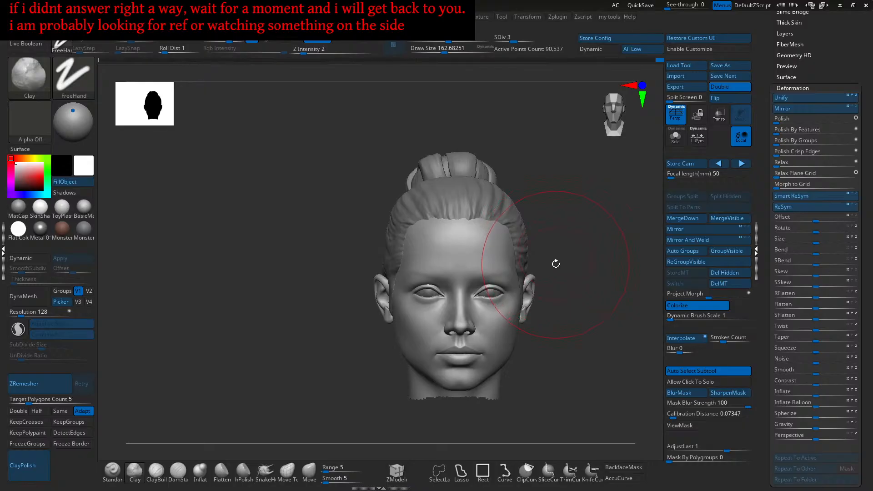
# - Zoom to the nose and select the Move brush at draw size about 132
pyautogui.keyDown('alt'); pyautogui.moveTo(539, 294); pyautogui.dragTo(553, 254, button='right'); pyautogui.keyUp('alt')
pyautogui.keyDown('ctrl'); pyautogui.moveTo(554, 254); pyautogui.dragTo(547, 332, button='right'); pyautogui.keyUp('ctrl')
pyautogui.keyDown('alt'); pyautogui.moveTo(473, 269); pyautogui.dragTo(493, 306, button='right'); pyautogui.keyUp('alt')
pyautogui.keyDown('ctrl'); pyautogui.moveTo(498, 277); pyautogui.dragTo(504, 293, button='right'); pyautogui.keyUp('ctrl')
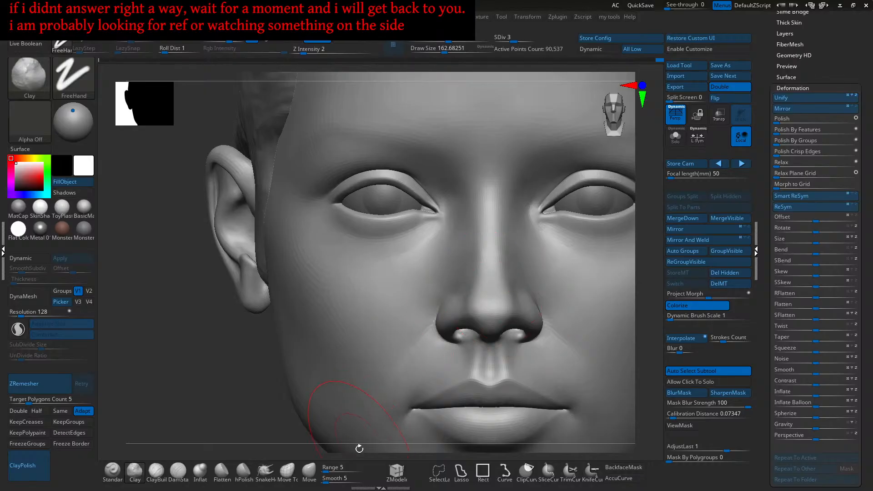
pyautogui.click(309, 471)
pyautogui.press('s')
pyautogui.moveTo(524, 303); pyautogui.dragTo(516, 305)
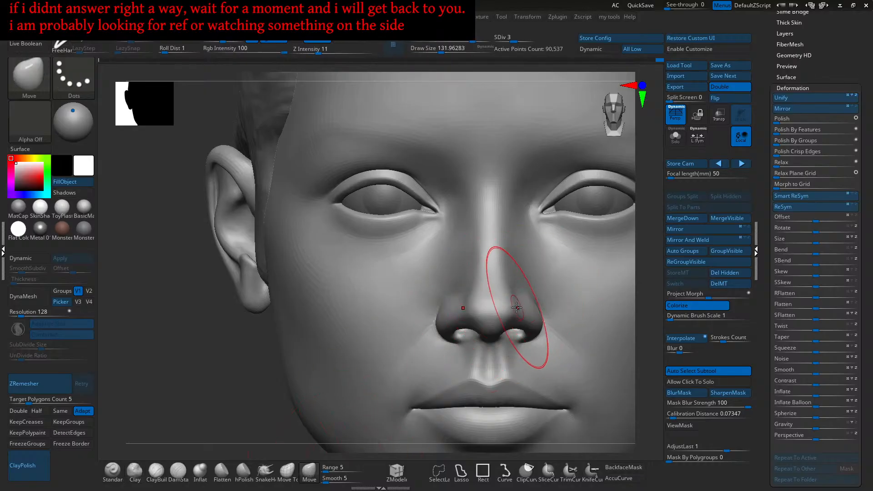
# - Close in on the left nostril wing and push it into shape
pyautogui.press('s')
pyautogui.moveTo(458, 316); pyautogui.dragTo(464, 316)
pyautogui.keyDown('ctrl'); pyautogui.moveTo(456, 303); pyautogui.dragTo(456, 323, button='right'); pyautogui.keyUp('ctrl')
pyautogui.press('s')
pyautogui.moveTo(463, 317); pyautogui.dragTo(459, 314)
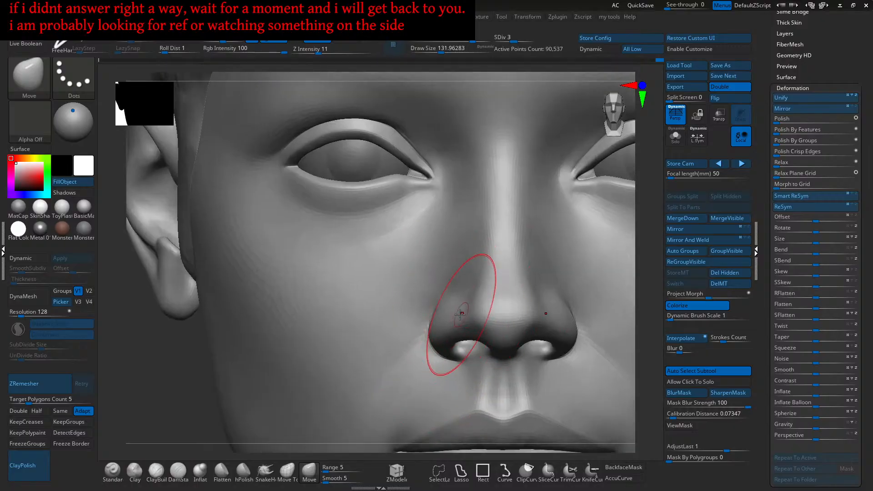
pyautogui.moveTo(539, 313)
pyautogui.keyDown('alt'); pyautogui.mouseDown(button='right')
pyautogui.moveTo(515, 316)
pyautogui.moveTo(523, 325)
pyautogui.mouseUp(button='right'); pyautogui.keyUp('alt')
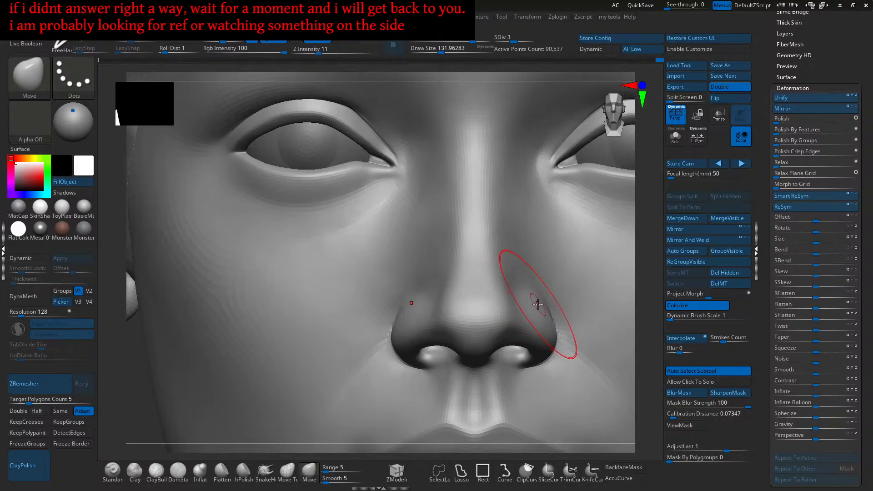
pyautogui.keyDown('alt'); pyautogui.moveTo(562, 324); pyautogui.dragTo(518, 326, button='right'); pyautogui.keyUp('alt')
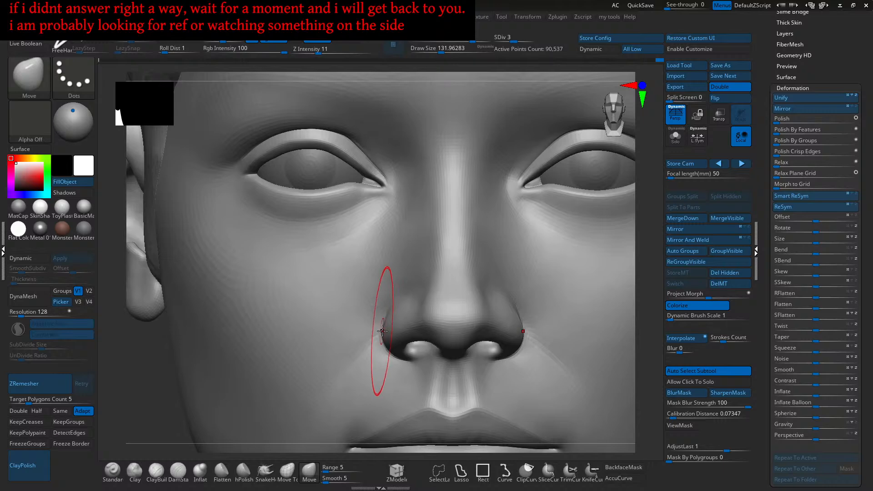
pyautogui.keyDown('ctrl'); pyautogui.moveTo(385, 330); pyautogui.dragTo(386, 340, button='right'); pyautogui.keyUp('ctrl')
pyautogui.moveTo(377, 337); pyautogui.dragTo(380, 335)
pyautogui.moveTo(397, 340); pyautogui.dragTo(400, 322, button='right')
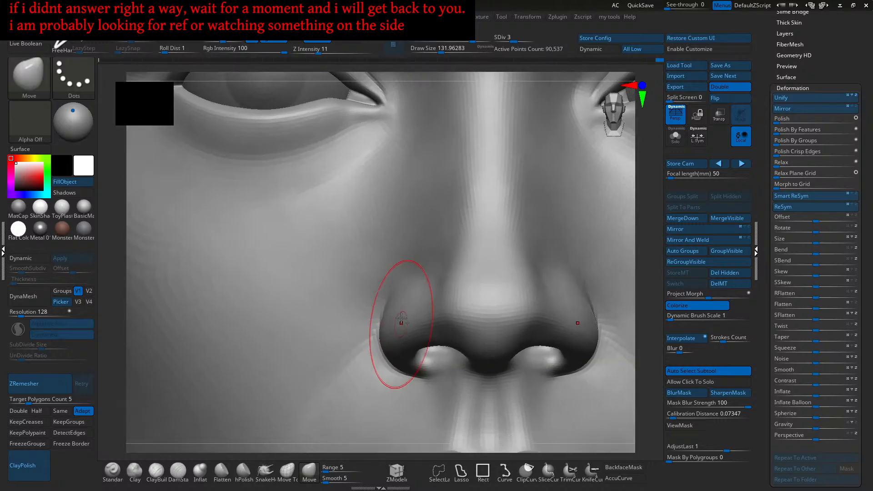
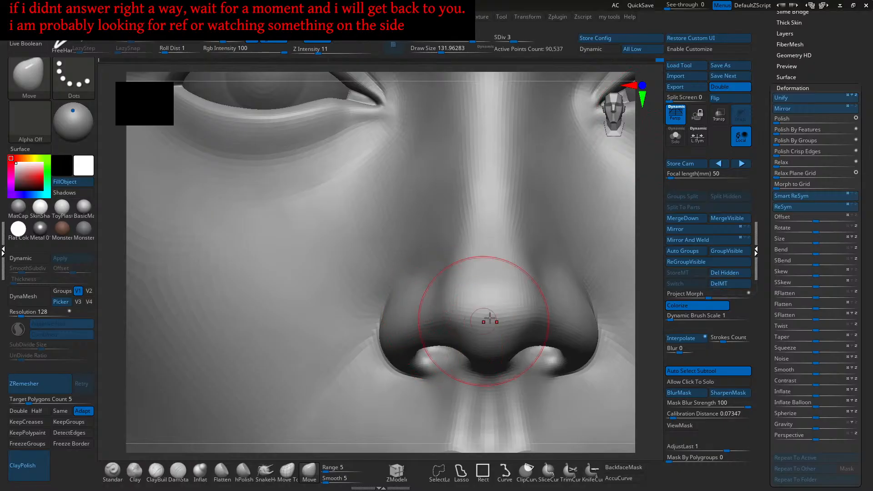
# - Frame the head, zoom to the nose, and push the nose wing sides symmetrically with Move
pyautogui.press('f')
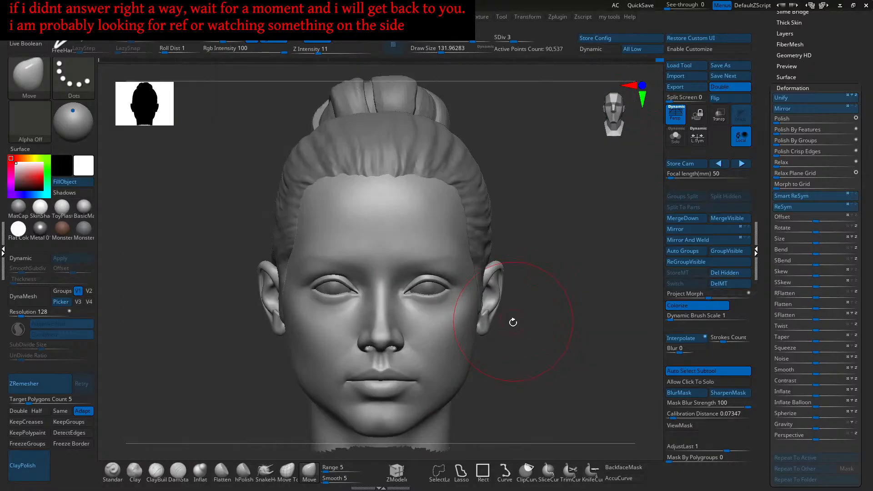
pyautogui.moveTo(496, 280)
pyautogui.keyDown('ctrl'); pyautogui.mouseDown(button='right')
pyautogui.moveTo(489, 291)
pyautogui.moveTo(483, 277)
pyautogui.moveTo(471, 316)
pyautogui.moveTo(464, 312)
pyautogui.mouseUp(button='right'); pyautogui.keyUp('ctrl')
pyautogui.press('s')
pyautogui.moveTo(461, 306); pyautogui.dragTo(459, 317)
pyautogui.keyDown('alt'); pyautogui.moveTo(455, 332); pyautogui.dragTo(459, 343, button='right'); pyautogui.keyUp('alt')
# - Shrink the Move brush slightly, turn the head to profile, and select the Clay brush
pyautogui.press('s')
pyautogui.moveTo(464, 342); pyautogui.dragTo(461, 342)
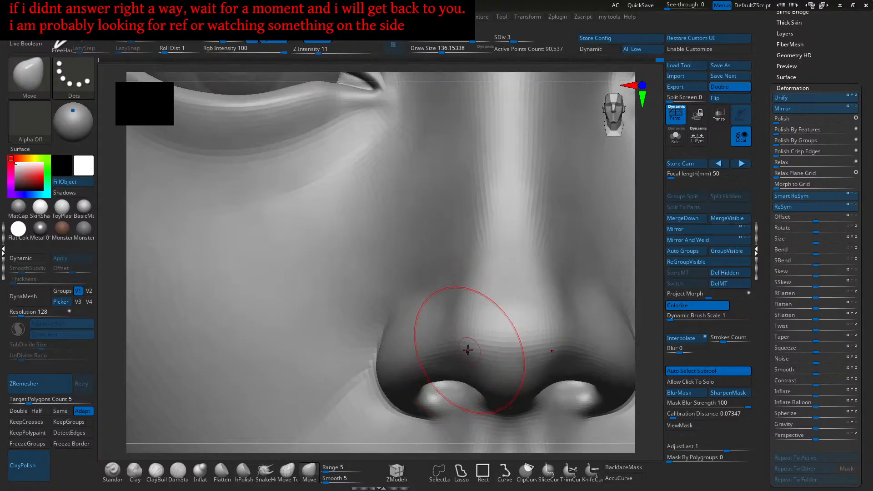
pyautogui.moveTo(473, 312)
pyautogui.mouseDown(button='right')
pyautogui.moveTo(505, 333)
pyautogui.moveTo(525, 276)
pyautogui.mouseUp(button='right')
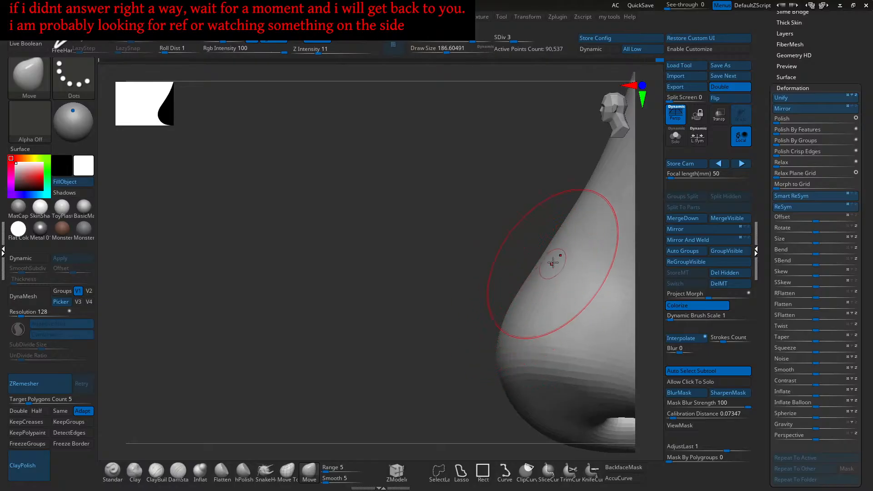
pyautogui.moveTo(549, 248)
pyautogui.mouseDown(button='right')
pyautogui.moveTo(570, 281)
pyautogui.moveTo(551, 296)
pyautogui.mouseUp(button='right')
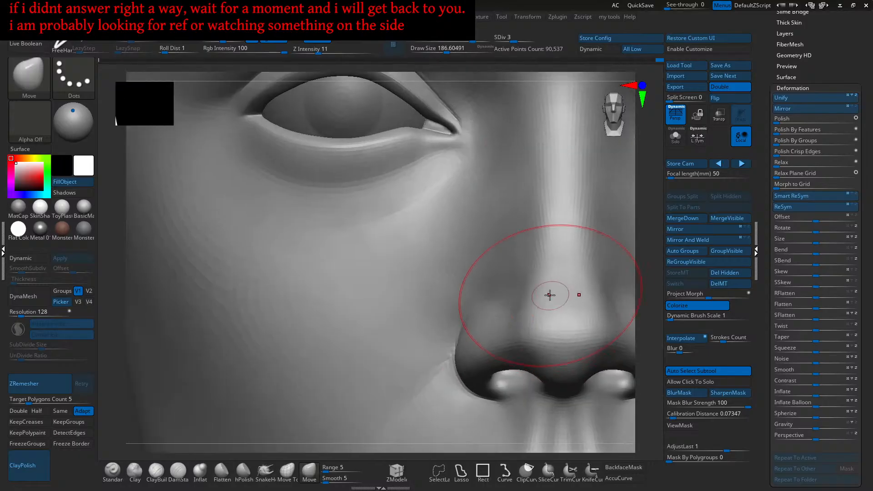
pyautogui.click(138, 471)
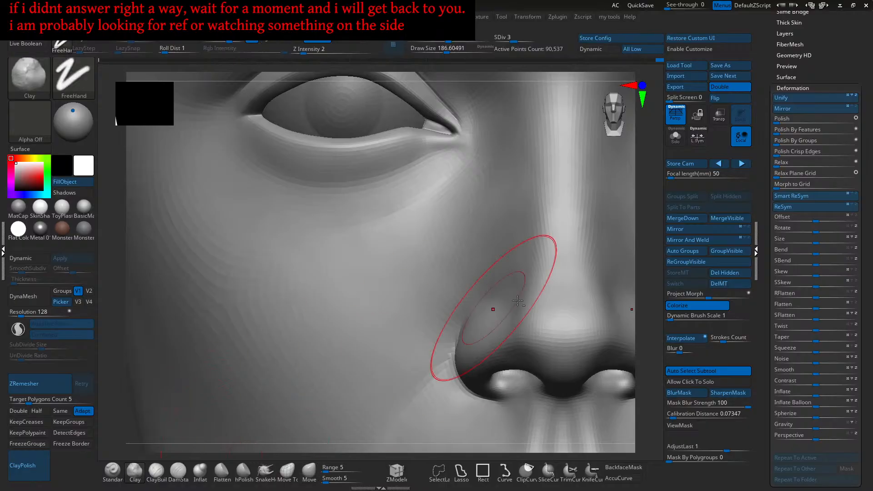
# - Halve the Clay brush size and build up clay along the sides of the nose wings
pyautogui.keyDown('alt'); pyautogui.moveTo(605, 309); pyautogui.dragTo(525, 311, button='right'); pyautogui.keyUp('alt')
pyautogui.keyDown('ctrl'); pyautogui.moveTo(525, 312); pyautogui.dragTo(530, 321, button='right'); pyautogui.keyUp('ctrl')
pyautogui.press('[')
pyautogui.press('[')
pyautogui.press('[')
pyautogui.press('[')
pyautogui.keyDown('alt'); pyautogui.moveTo(512, 295); pyautogui.dragTo(513, 303); pyautogui.keyUp('alt')
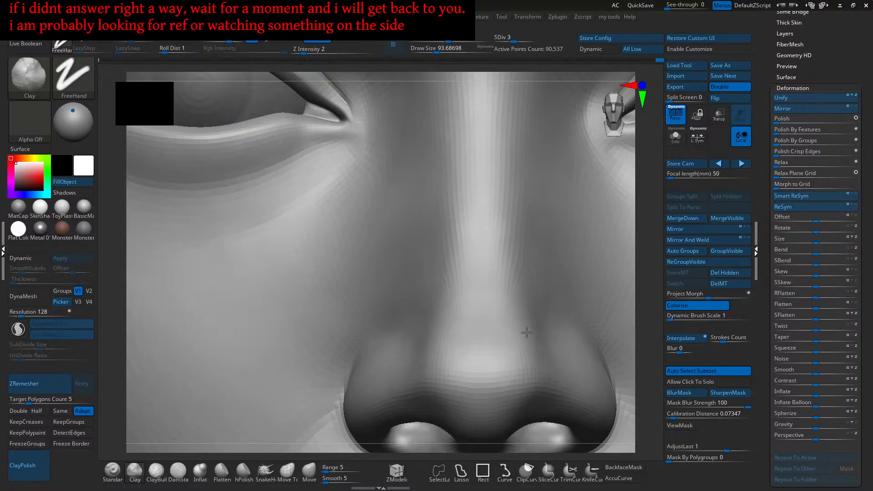
pyautogui.moveTo(541, 344); pyautogui.dragTo(525, 314, button='right')
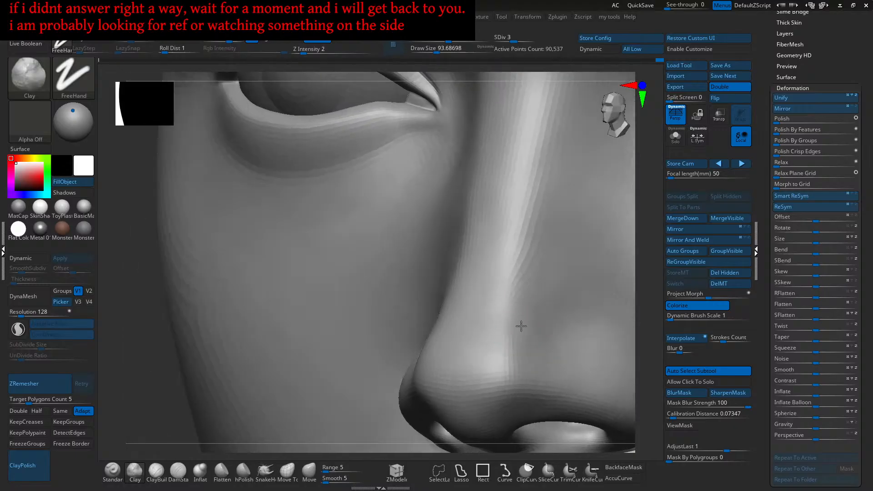
pyautogui.moveTo(521, 301); pyautogui.dragTo(527, 294)
pyautogui.moveTo(529, 292)
pyautogui.mouseDown(button='right')
pyautogui.moveTo(514, 298)
pyautogui.moveTo(506, 334)
pyautogui.mouseUp(button='right')
pyautogui.moveTo(524, 293); pyautogui.dragTo(511, 322)
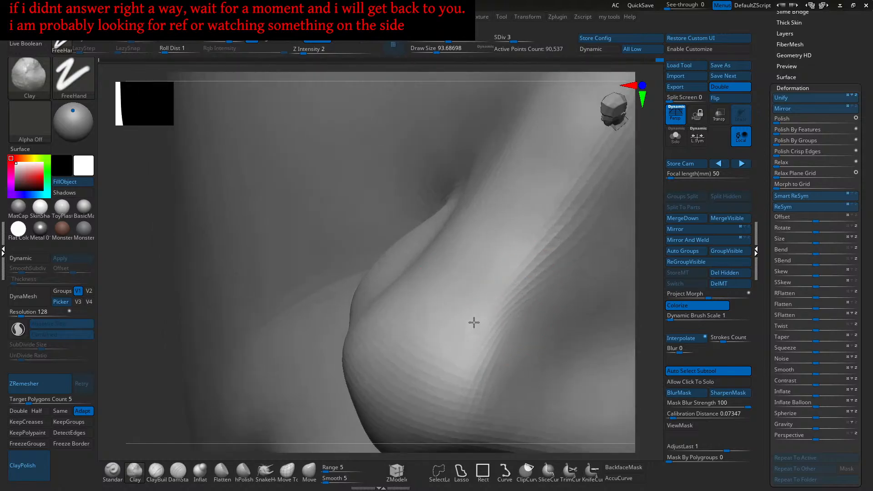
# - Orbit around the nose to check the cheek blend, then frame the face from the front
pyautogui.moveTo(513, 335); pyautogui.dragTo(486, 308, button='right')
pyautogui.moveTo(462, 336); pyautogui.dragTo(516, 291, button='right')
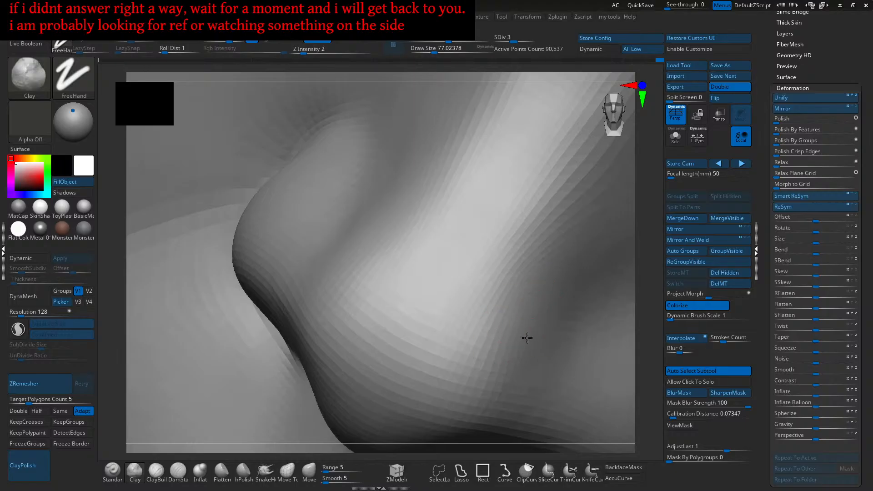
pyautogui.moveTo(545, 322); pyautogui.dragTo(519, 316, button='right')
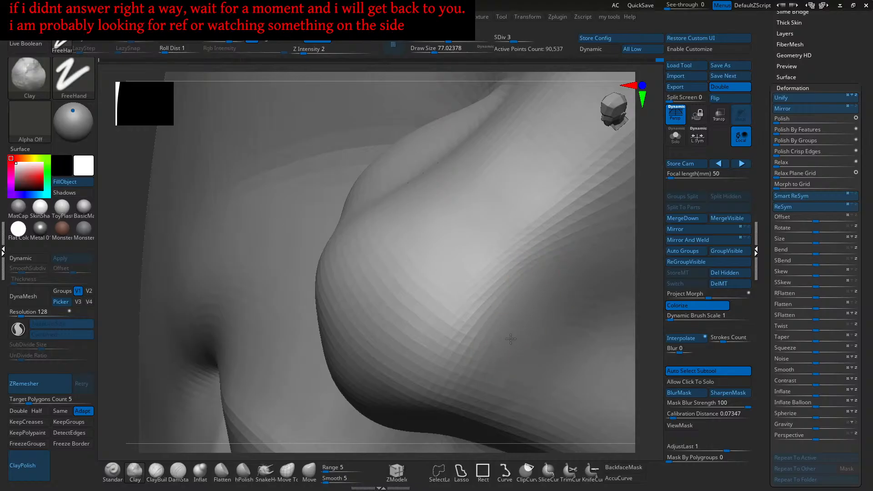
pyautogui.press('f')
pyautogui.keyDown('shift'); pyautogui.moveTo(540, 298); pyautogui.dragTo(522, 303, button='right'); pyautogui.keyUp('shift')
pyautogui.keyDown('alt'); pyautogui.moveTo(436, 318); pyautogui.dragTo(502, 241, button='right'); pyautogui.keyUp('alt')
pyautogui.keyDown('ctrl'); pyautogui.moveTo(502, 241); pyautogui.dragTo(505, 346, button='right'); pyautogui.keyUp('ctrl')
pyautogui.keyDown('alt'); pyautogui.moveTo(504, 347); pyautogui.dragTo(512, 328, button='right'); pyautogui.keyUp('alt')
pyautogui.keyDown('alt'); pyautogui.moveTo(512, 327); pyautogui.dragTo(478, 295, button='right'); pyautogui.keyUp('alt')
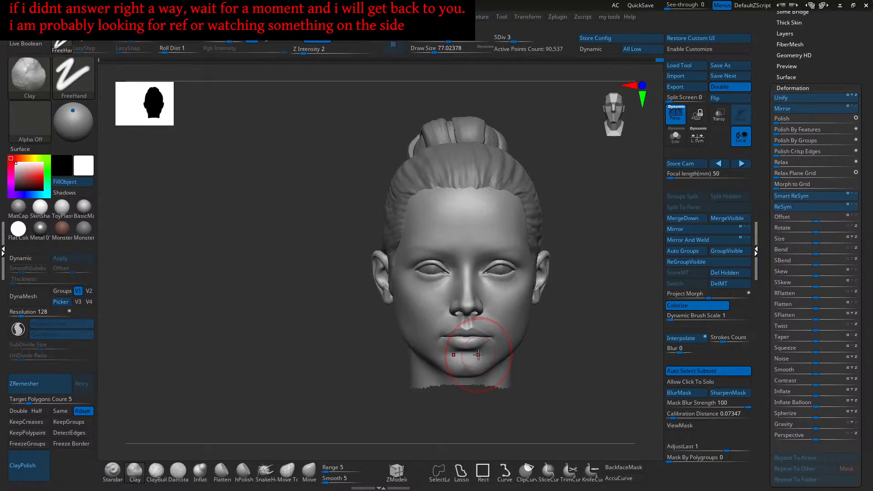
# - Zoom to the cheek beside the nose and pick DamStandard at about draw size 25
pyautogui.moveTo(439, 254)
pyautogui.keyDown('alt'); pyautogui.mouseDown(button='right')
pyautogui.moveTo(435, 289)
pyautogui.moveTo(464, 295)
pyautogui.mouseUp(button='right'); pyautogui.keyUp('alt')
pyautogui.keyDown('alt'); pyautogui.moveTo(465, 298); pyautogui.dragTo(452, 288); pyautogui.keyUp('alt')
pyautogui.moveTo(452, 287)
pyautogui.keyDown('alt'); pyautogui.mouseDown(button='right')
pyautogui.moveTo(464, 306)
pyautogui.moveTo(495, 276)
pyautogui.mouseUp(button='right'); pyautogui.keyUp('alt')
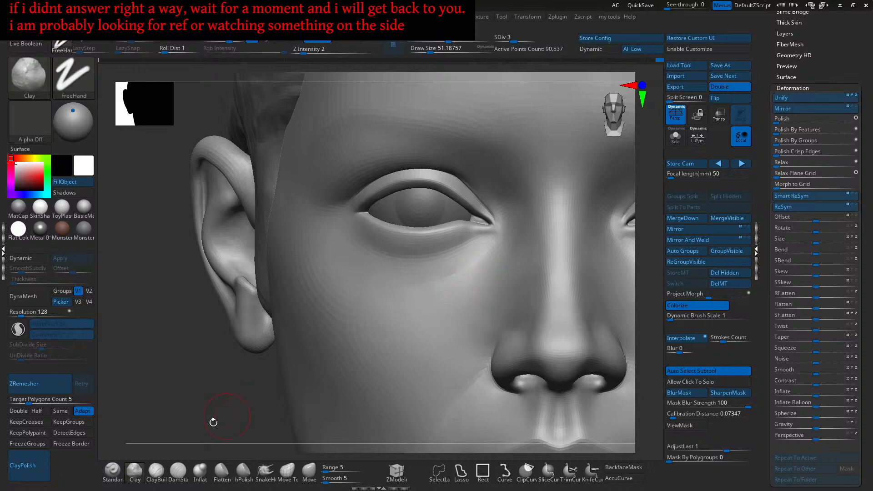
pyautogui.click(178, 471)
pyautogui.press('[')
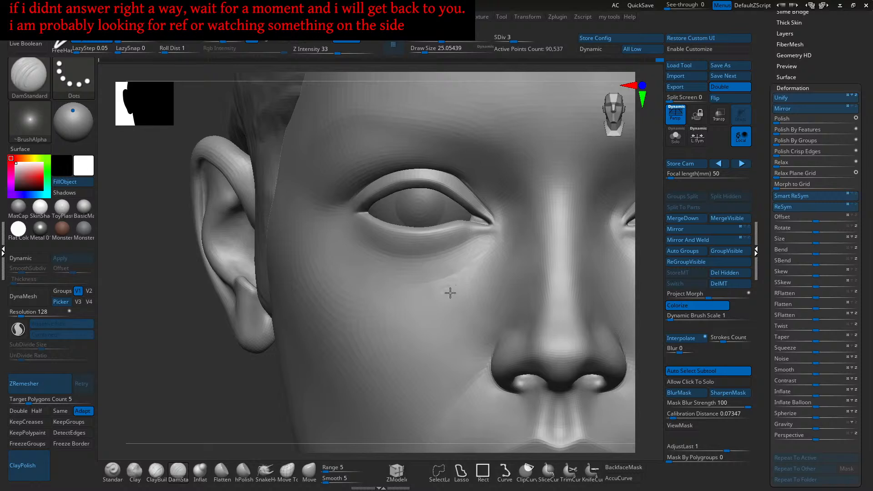
# - Cut and deepen a DamStandard crease running down from below the inner eye corner
pyautogui.keyDown('alt'); pyautogui.moveTo(483, 257); pyautogui.dragTo(486, 274, button='right'); pyautogui.keyUp('alt')
pyautogui.moveTo(498, 252); pyautogui.dragTo(440, 310)
pyautogui.moveTo(496, 253); pyautogui.dragTo(435, 313)
pyautogui.moveTo(435, 314); pyautogui.dragTo(479, 279, button='right')
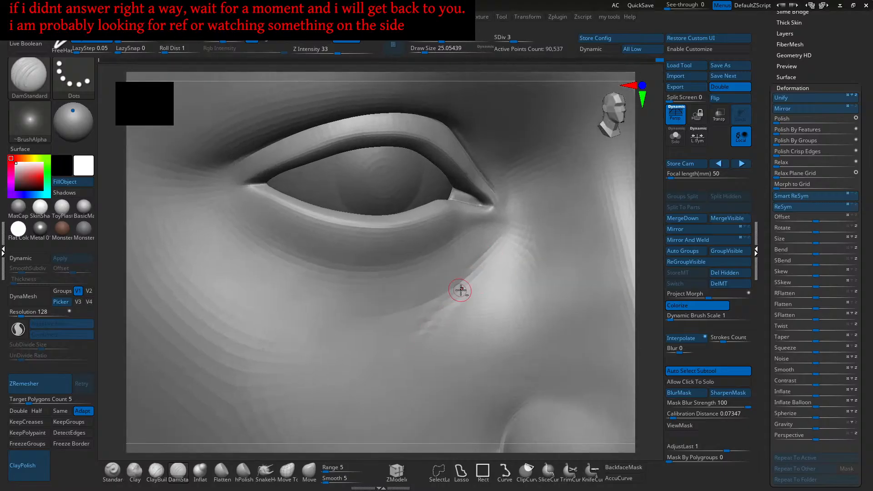
pyautogui.moveTo(451, 295); pyautogui.dragTo(462, 288, button='right')
pyautogui.moveTo(499, 242); pyautogui.dragTo(425, 331)
pyautogui.moveTo(499, 244)
pyautogui.mouseDown()
pyautogui.moveTo(409, 352)
pyautogui.moveTo(447, 303)
pyautogui.moveTo(419, 338)
pyautogui.mouseUp()
pyautogui.moveTo(507, 233); pyautogui.dragTo(416, 346)
pyautogui.keyDown('ctrl'); pyautogui.moveTo(462, 289); pyautogui.dragTo(479, 257, button='right'); pyautogui.keyUp('ctrl')
pyautogui.moveTo(502, 239); pyautogui.dragTo(392, 364)
pyautogui.keyDown('ctrl'); pyautogui.moveTo(389, 364); pyautogui.dragTo(443, 295, button='right'); pyautogui.keyUp('ctrl')
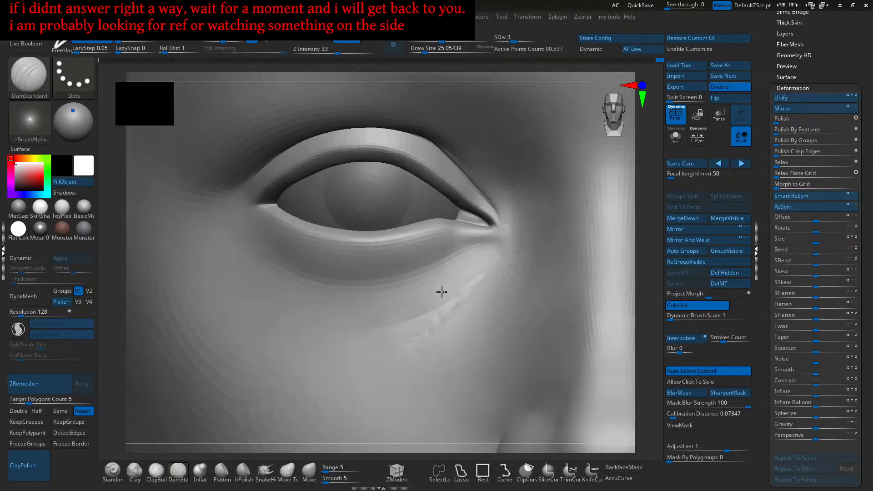
# - Shift-smooth the crease edges, lightly retrace it, then select Standard at Z intensity 5
pyautogui.press('shift')
pyautogui.moveTo(464, 282); pyautogui.dragTo(485, 264, button='right')
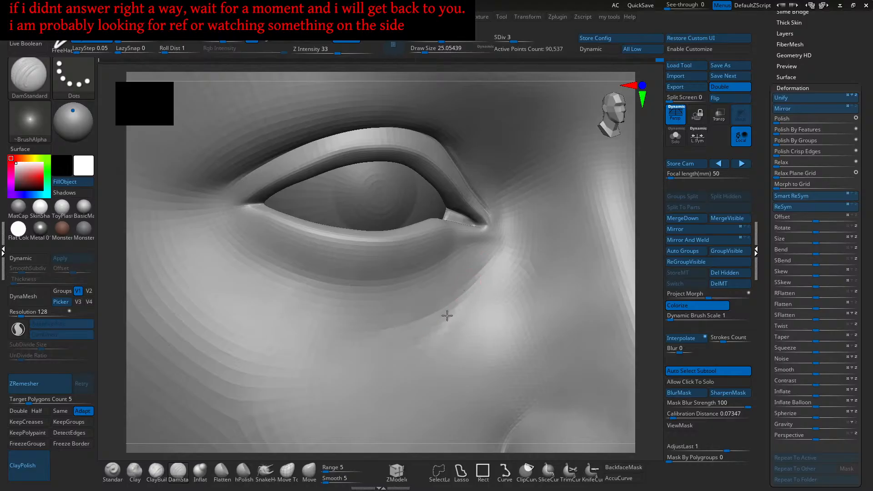
pyautogui.moveTo(442, 324); pyautogui.dragTo(431, 339)
pyautogui.moveTo(495, 245); pyautogui.dragTo(431, 342)
pyautogui.moveTo(494, 249); pyautogui.dragTo(427, 347)
pyautogui.moveTo(493, 253); pyautogui.dragTo(420, 358)
pyautogui.keyDown('shift'); pyautogui.moveTo(452, 310); pyautogui.dragTo(443, 317, button='right'); pyautogui.keyUp('shift')
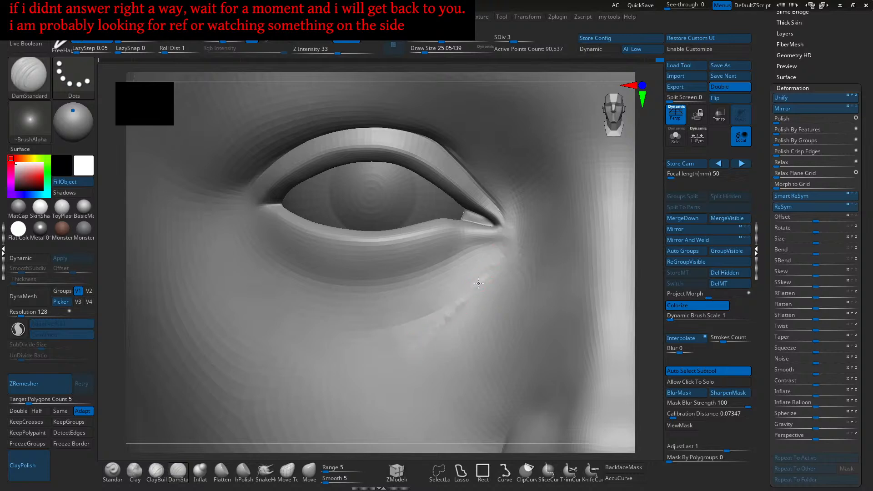
pyautogui.press('shift')
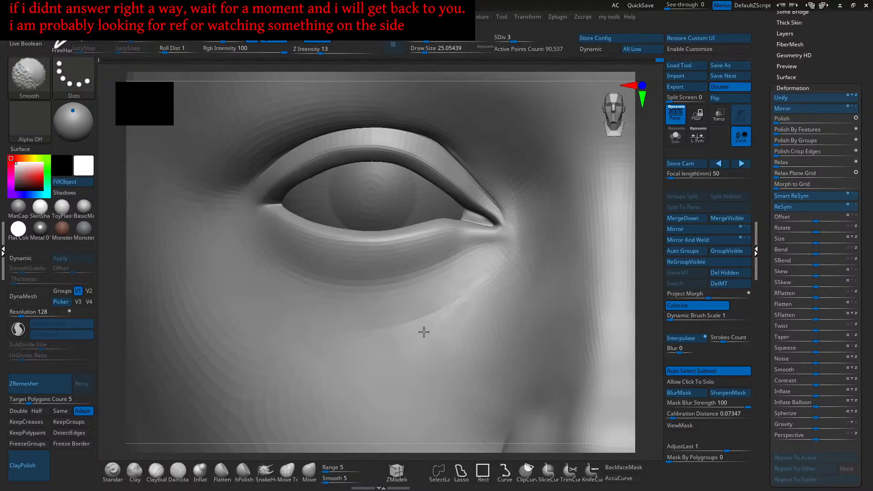
pyautogui.keyDown('ctrl'); pyautogui.moveTo(446, 339); pyautogui.dragTo(483, 313, button='right'); pyautogui.keyUp('ctrl')
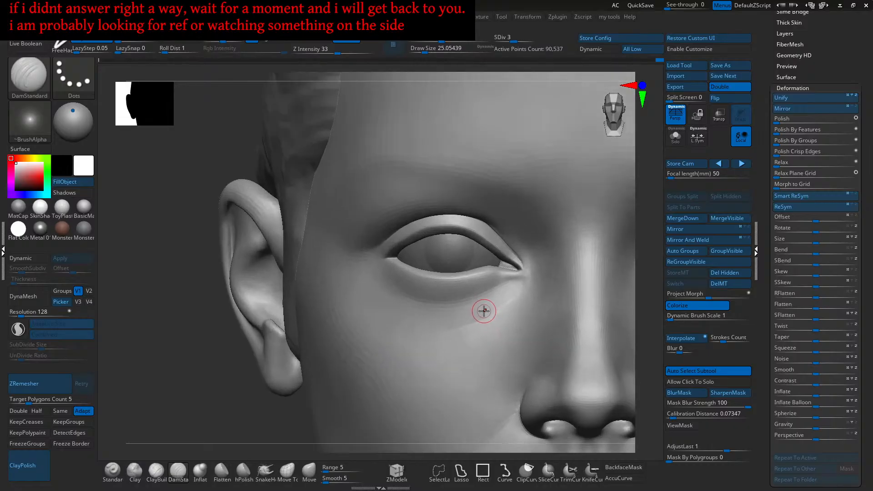
pyautogui.click(112, 470)
# - Enlarge the Standard brush and stroke along the lower eyelid rim at the eye corner
pyautogui.press(']')
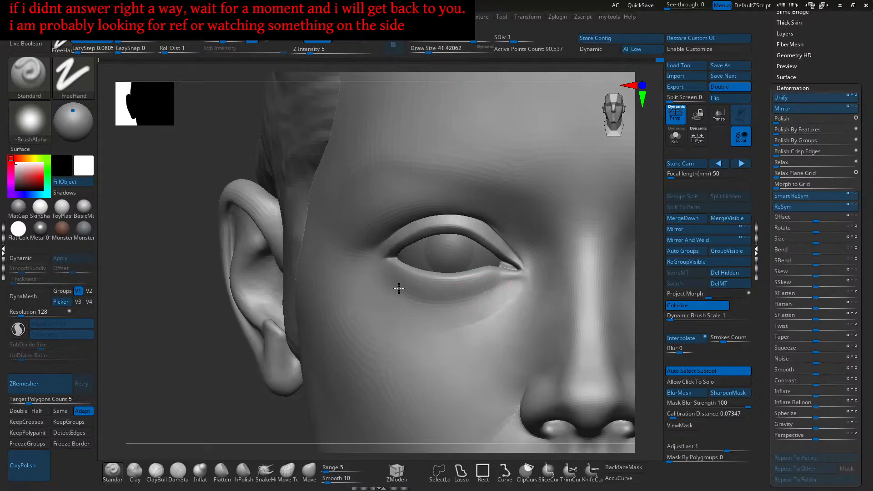
pyautogui.moveTo(457, 300)
pyautogui.mouseDown(button='right')
pyautogui.moveTo(458, 292)
pyautogui.moveTo(435, 321)
pyautogui.moveTo(468, 312)
pyautogui.moveTo(464, 328)
pyautogui.mouseUp(button='right')
pyautogui.press(']')
pyautogui.moveTo(500, 257); pyautogui.dragTo(420, 341)
# - Orbit closely around the eye corner to inspect where the lid rim wraps inward
pyautogui.moveTo(421, 345); pyautogui.dragTo(465, 286, button='right')
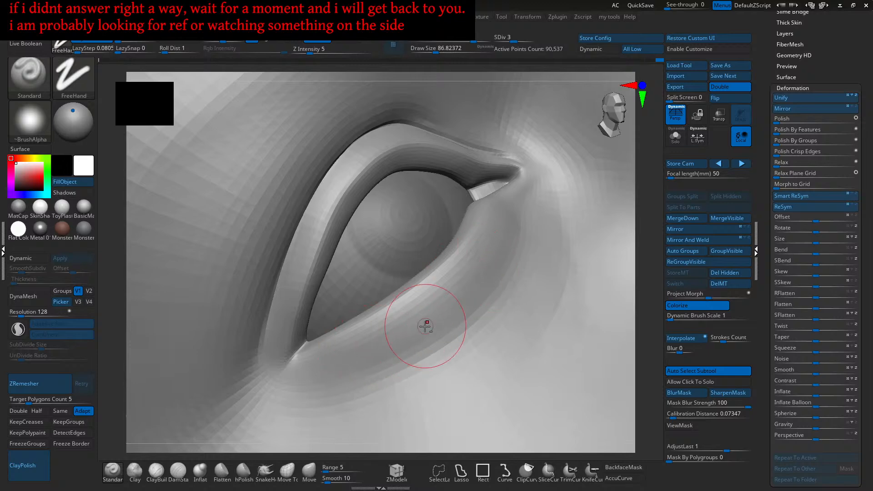
pyautogui.moveTo(426, 326); pyautogui.dragTo(469, 301, button='right')
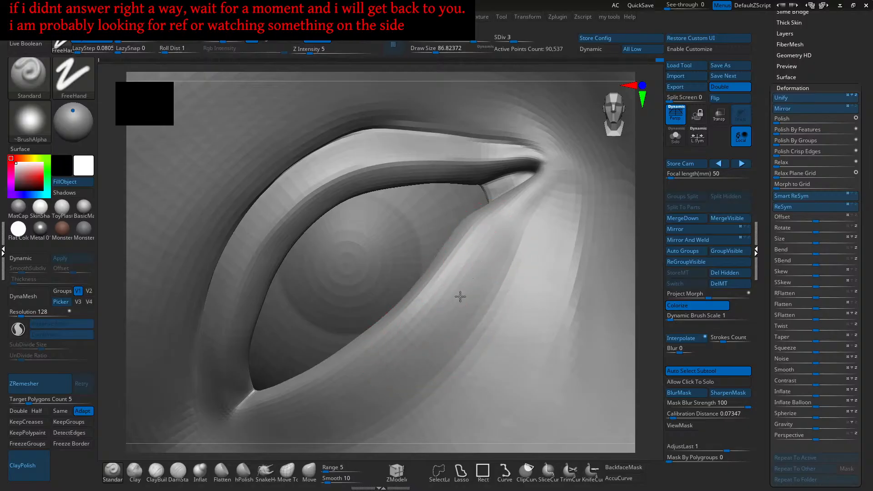
pyautogui.moveTo(461, 305); pyautogui.dragTo(484, 294, button='right')
pyautogui.moveTo(491, 263); pyautogui.dragTo(458, 317, button='right')
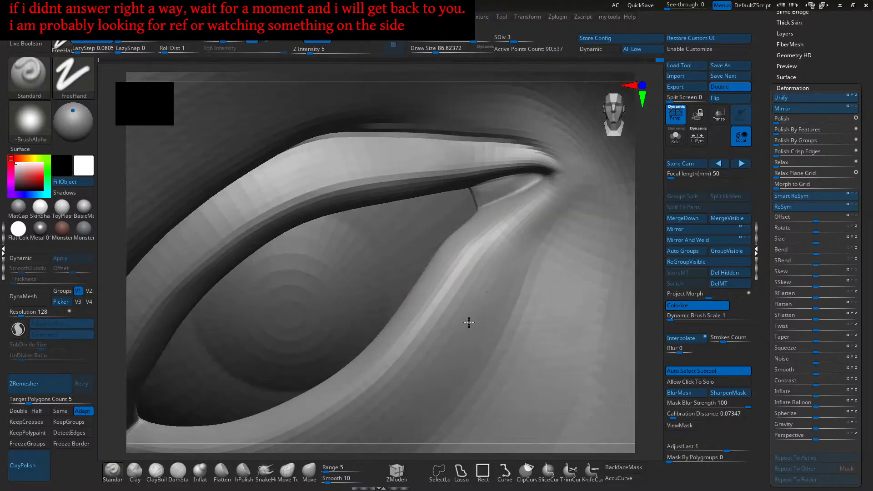
pyautogui.moveTo(482, 308); pyautogui.dragTo(449, 331, button='right')
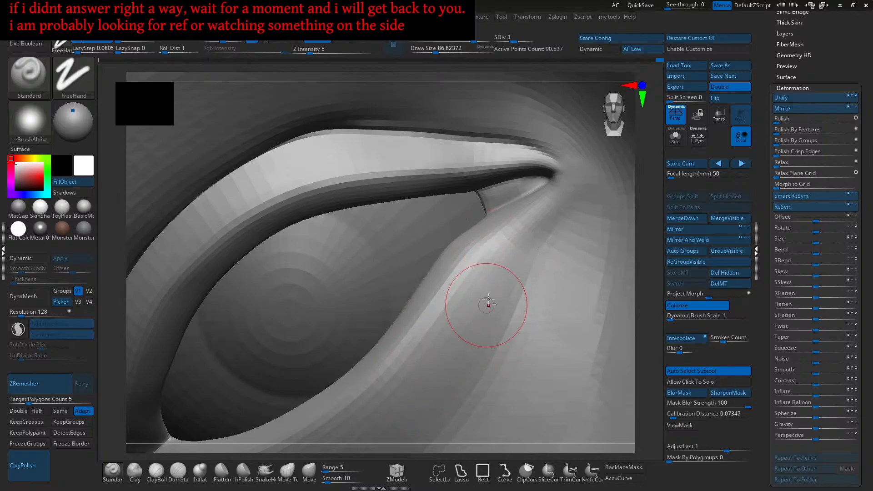
pyautogui.moveTo(434, 388); pyautogui.dragTo(489, 287, button='right')
pyautogui.moveTo(460, 318)
pyautogui.mouseDown(button='right')
pyautogui.moveTo(467, 286)
pyautogui.moveTo(449, 310)
pyautogui.mouseUp(button='right')
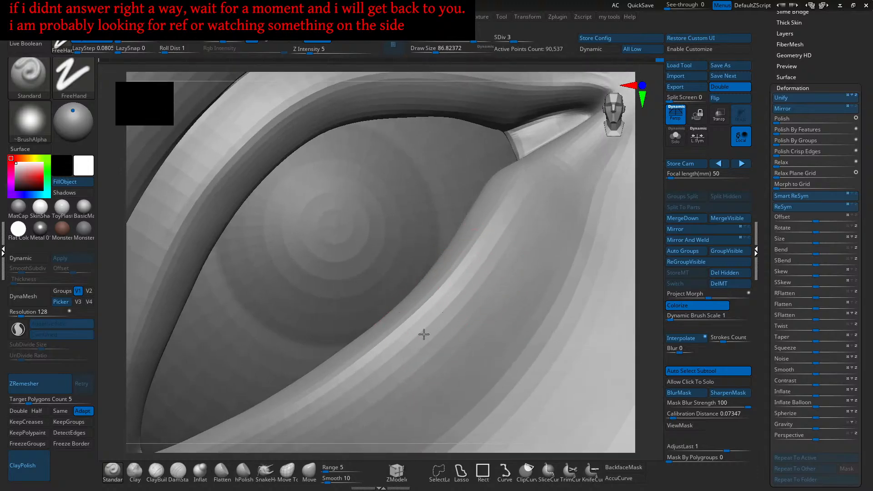
pyautogui.moveTo(403, 363); pyautogui.dragTo(499, 257, button='right')
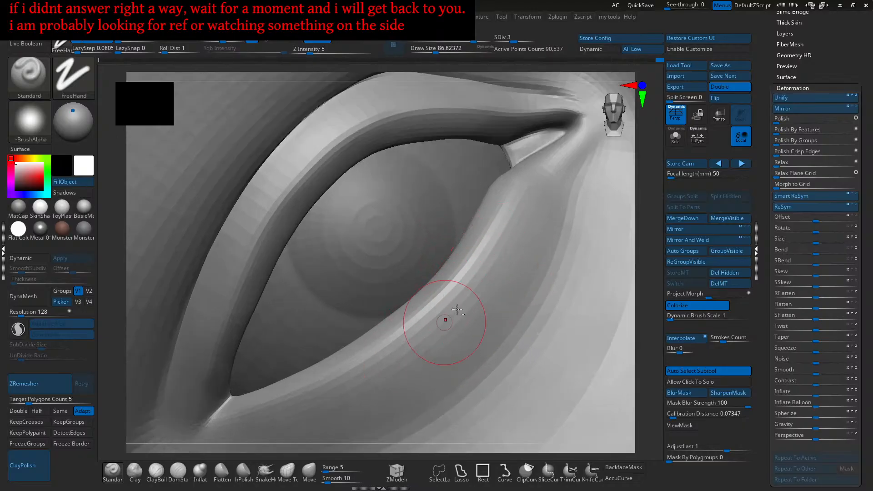
pyautogui.moveTo(479, 305); pyautogui.dragTo(444, 359, button='right')
pyautogui.moveTo(529, 241); pyautogui.dragTo(452, 335, button='right')
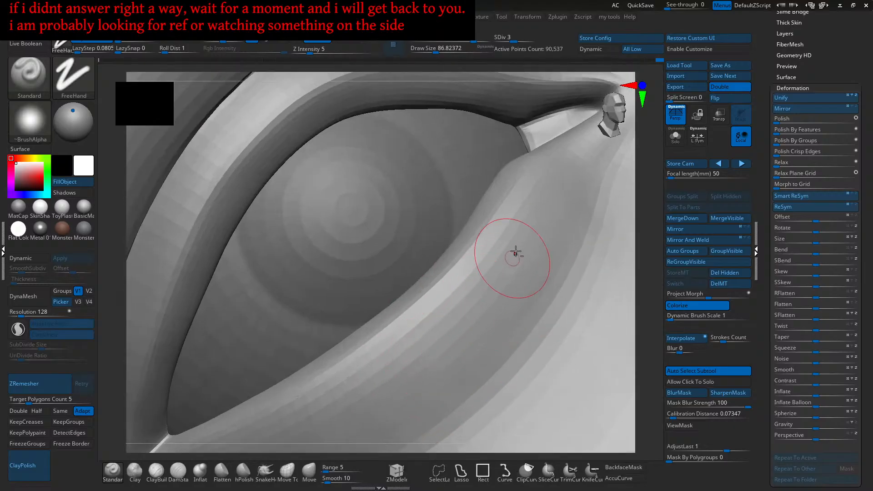
pyautogui.moveTo(494, 268)
pyautogui.mouseDown(button='right')
pyautogui.moveTo(485, 293)
pyautogui.moveTo(485, 283)
pyautogui.mouseUp(button='right')
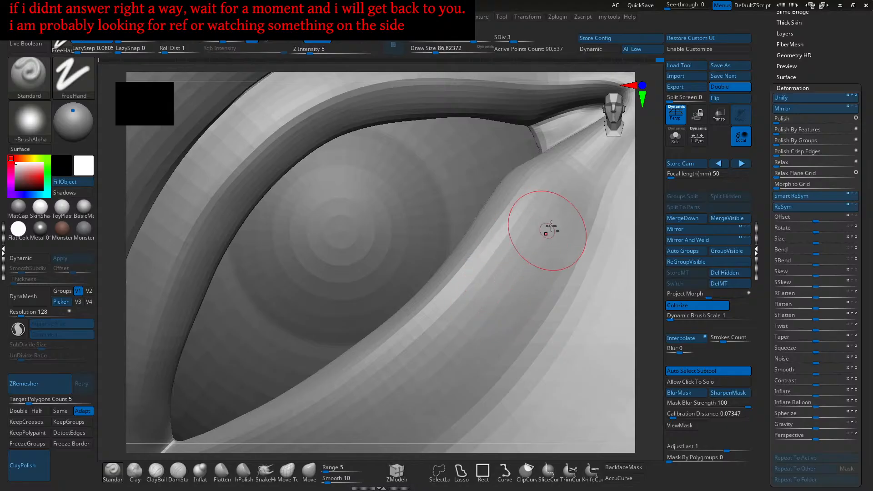
pyautogui.moveTo(456, 362); pyautogui.dragTo(503, 292, button='right')
pyautogui.moveTo(414, 376); pyautogui.dragTo(487, 295, button='right')
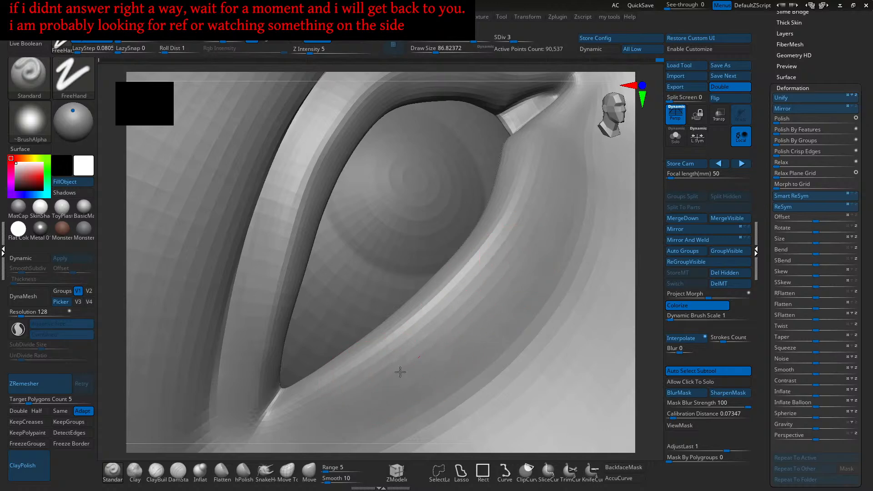
pyautogui.moveTo(430, 351); pyautogui.dragTo(460, 321, button='right')
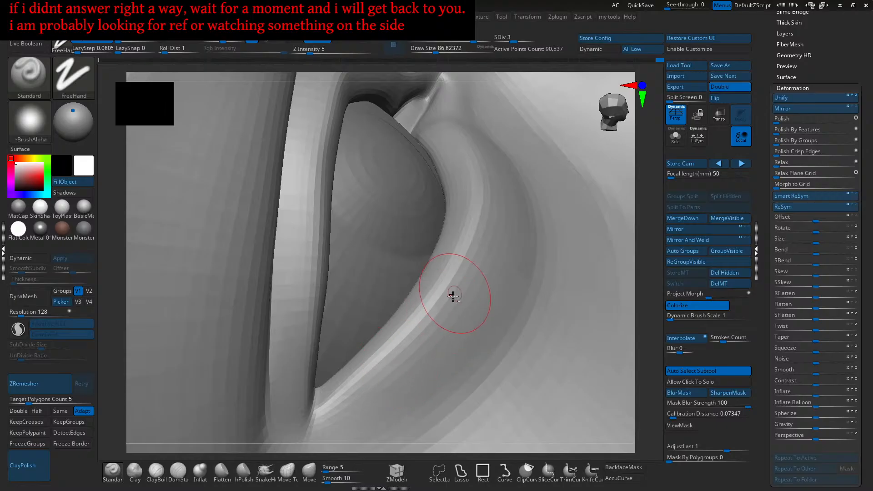
pyautogui.moveTo(389, 395)
pyautogui.mouseDown(button='right')
pyautogui.moveTo(483, 288)
pyautogui.moveTo(472, 321)
pyautogui.mouseUp(button='right')
pyautogui.moveTo(502, 221)
pyautogui.mouseDown(button='right')
pyautogui.moveTo(491, 275)
pyautogui.moveTo(503, 227)
pyautogui.mouseUp(button='right')
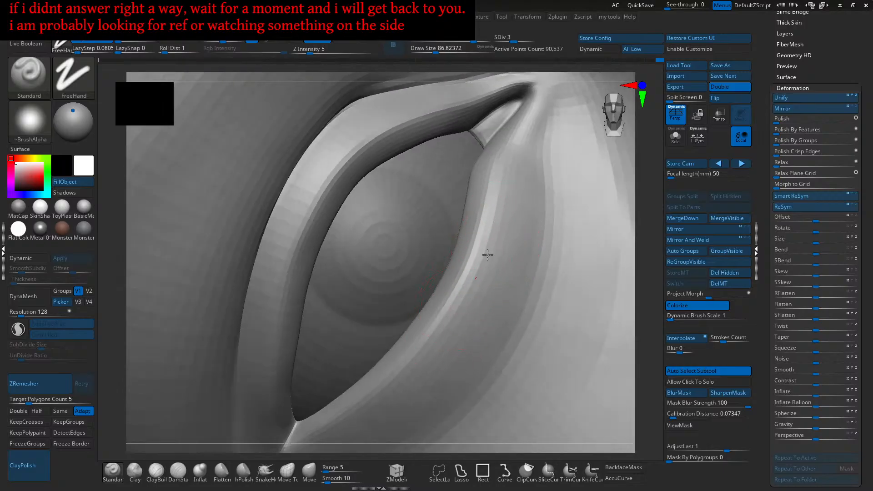
pyautogui.moveTo(452, 321)
pyautogui.mouseDown(button='right')
pyautogui.moveTo(491, 259)
pyautogui.moveTo(487, 226)
pyautogui.mouseUp(button='right')
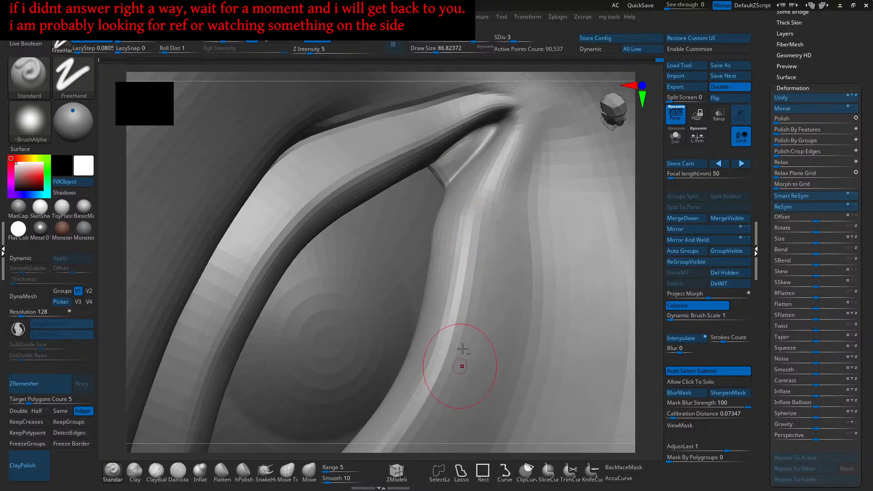
pyautogui.moveTo(480, 301)
pyautogui.mouseDown(button='right')
pyautogui.moveTo(475, 282)
pyautogui.moveTo(540, 255)
pyautogui.mouseUp(button='right')
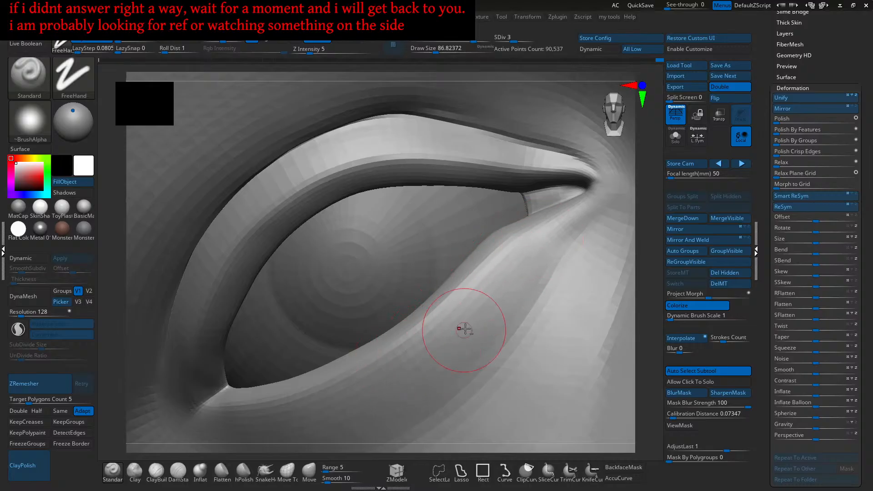
pyautogui.moveTo(419, 366); pyautogui.dragTo(518, 270, button='right')
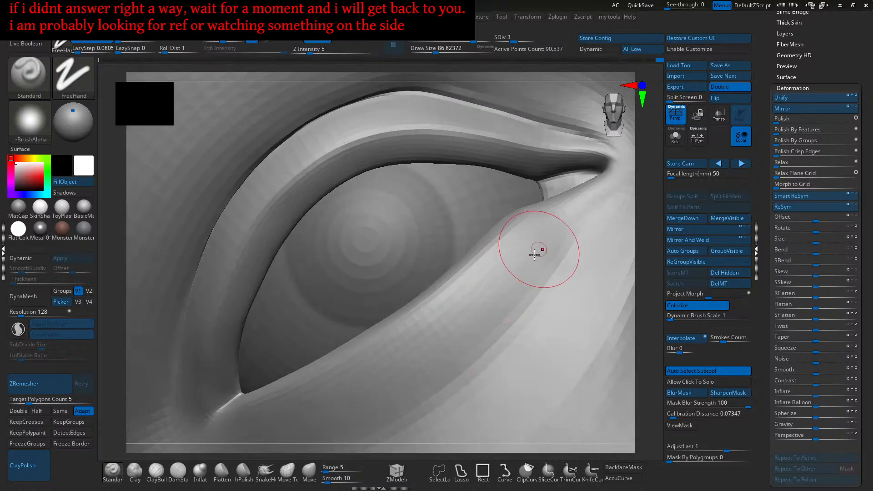
pyautogui.moveTo(465, 332); pyautogui.dragTo(547, 253, button='right')
pyautogui.moveTo(518, 290)
pyautogui.mouseDown(button='right')
pyautogui.moveTo(534, 294)
pyautogui.moveTo(520, 278)
pyautogui.moveTo(510, 308)
pyautogui.mouseUp(button='right')
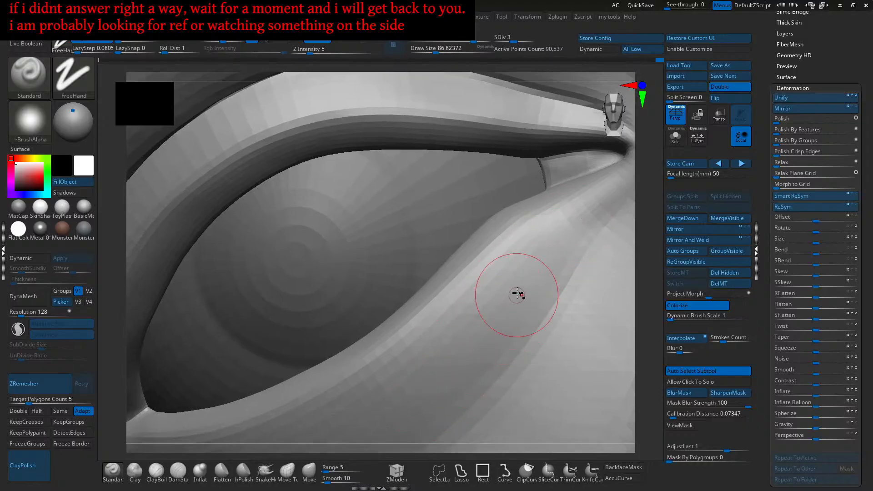
pyautogui.moveTo(483, 296)
pyautogui.mouseDown(button='right')
pyautogui.moveTo(480, 316)
pyautogui.moveTo(525, 232)
pyautogui.mouseUp(button='right')
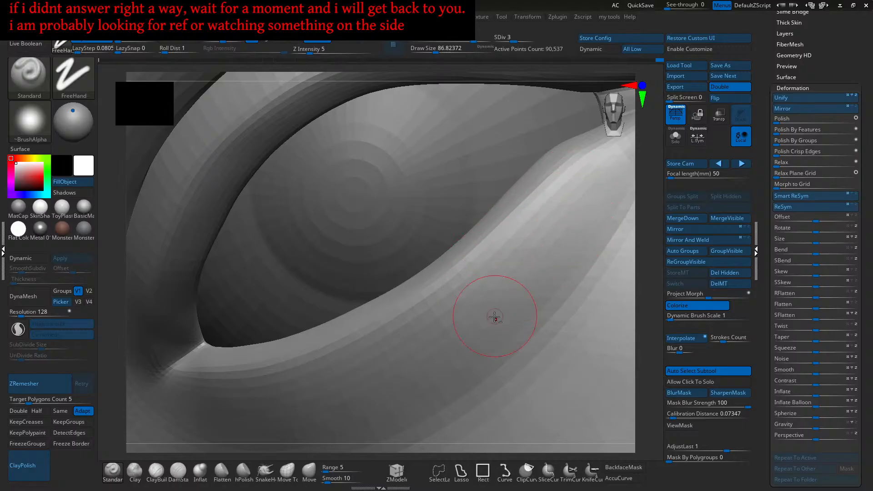
pyautogui.moveTo(491, 295)
pyautogui.keyDown('ctrl'); pyautogui.mouseDown(button='right')
pyautogui.moveTo(518, 287)
pyautogui.moveTo(539, 304)
pyautogui.moveTo(554, 283)
pyautogui.moveTo(522, 294)
pyautogui.moveTo(490, 278)
pyautogui.moveTo(510, 273)
pyautogui.moveTo(521, 299)
pyautogui.moveTo(503, 293)
pyautogui.mouseUp(button='right'); pyautogui.keyUp('ctrl')
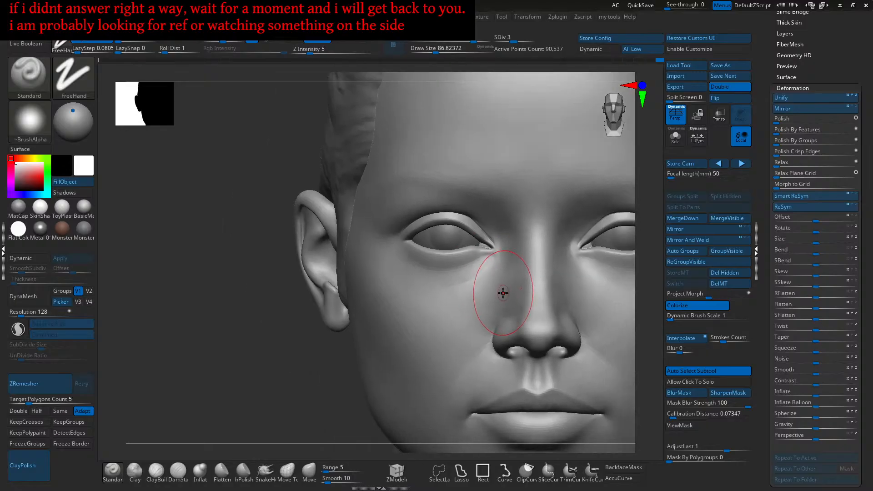
# - Enlarge the Standard brush to about 112 and sculpt the cheek beside the nose
pyautogui.press('s')
pyautogui.moveTo(504, 310); pyautogui.dragTo(516, 312)
pyautogui.press('s')
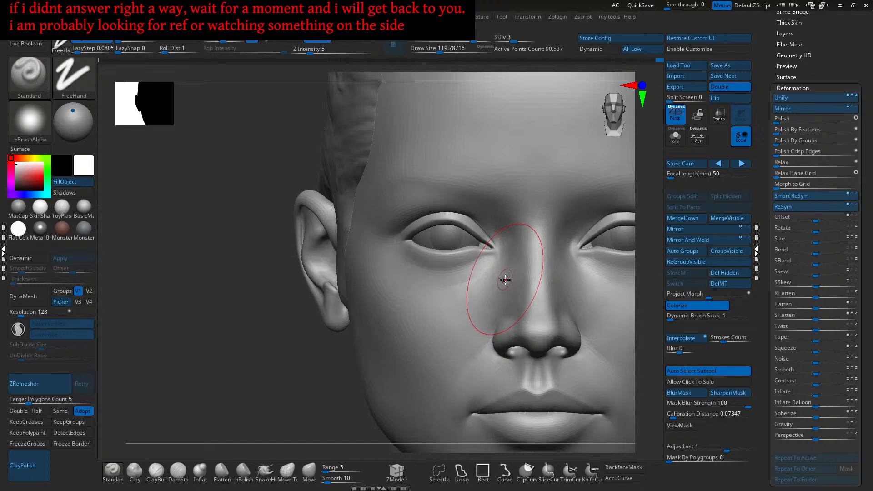
pyautogui.press('s')
pyautogui.moveTo(510, 273); pyautogui.dragTo(514, 272)
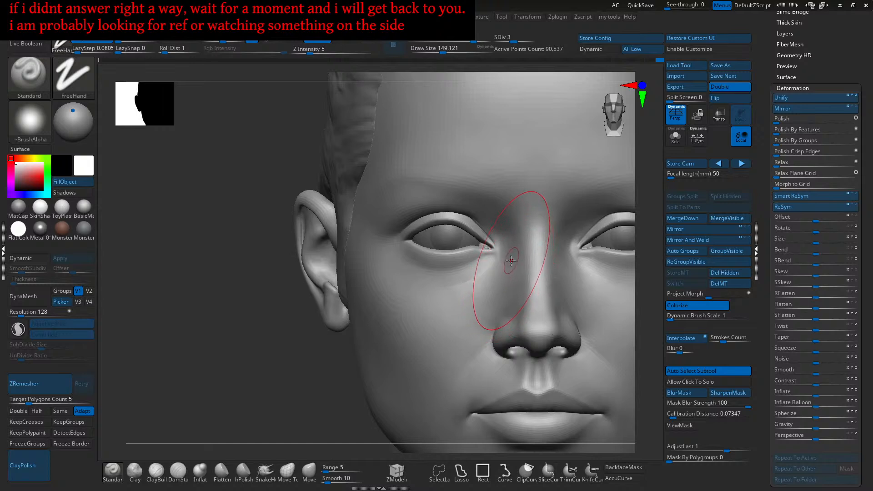
pyautogui.moveTo(476, 301)
pyautogui.mouseDown()
pyautogui.moveTo(505, 270)
pyautogui.moveTo(498, 254)
pyautogui.mouseUp()
# - Shrink the brush slightly and deepen the crease from the inner eye corner down the nose side
pyautogui.press('s')
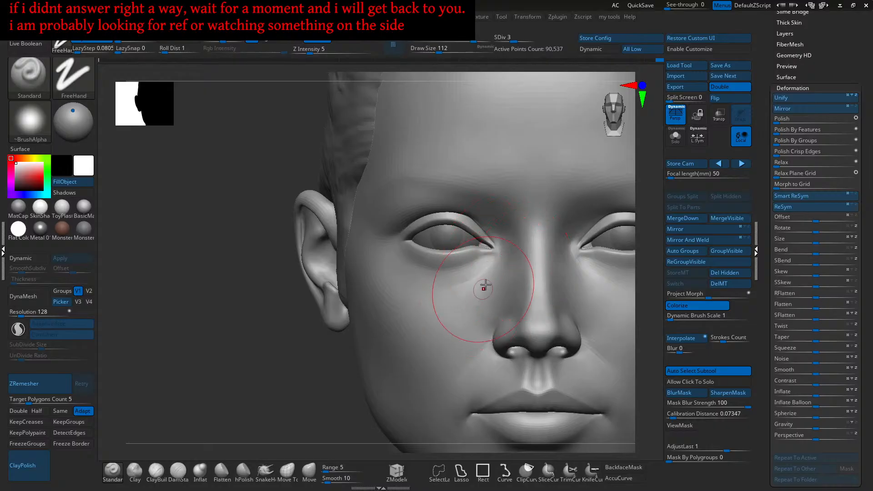
pyautogui.moveTo(508, 263)
pyautogui.mouseDown()
pyautogui.moveTo(500, 282)
pyautogui.moveTo(458, 304)
pyautogui.mouseUp()
pyautogui.moveTo(454, 306)
pyautogui.mouseDown(button='right')
pyautogui.moveTo(503, 304)
pyautogui.moveTo(511, 267)
pyautogui.mouseUp(button='right')
pyautogui.moveTo(511, 267)
pyautogui.mouseDown()
pyautogui.moveTo(438, 317)
pyautogui.moveTo(447, 309)
pyautogui.mouseUp()
pyautogui.moveTo(510, 274)
pyautogui.mouseDown(button='right')
pyautogui.moveTo(473, 296)
pyautogui.moveTo(496, 298)
pyautogui.moveTo(511, 277)
pyautogui.mouseUp(button='right')
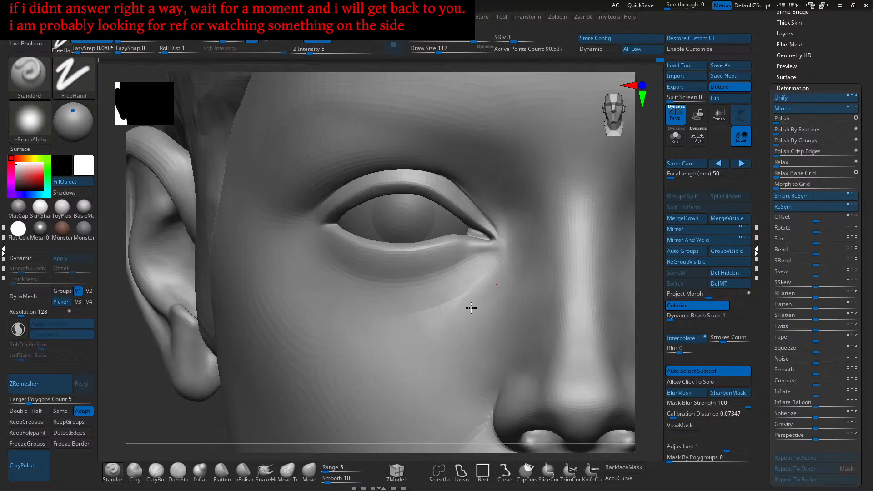
# - Zoom in on the eye from a side angle and smooth the cheek below it
pyautogui.moveTo(476, 299); pyautogui.dragTo(467, 317, button='right')
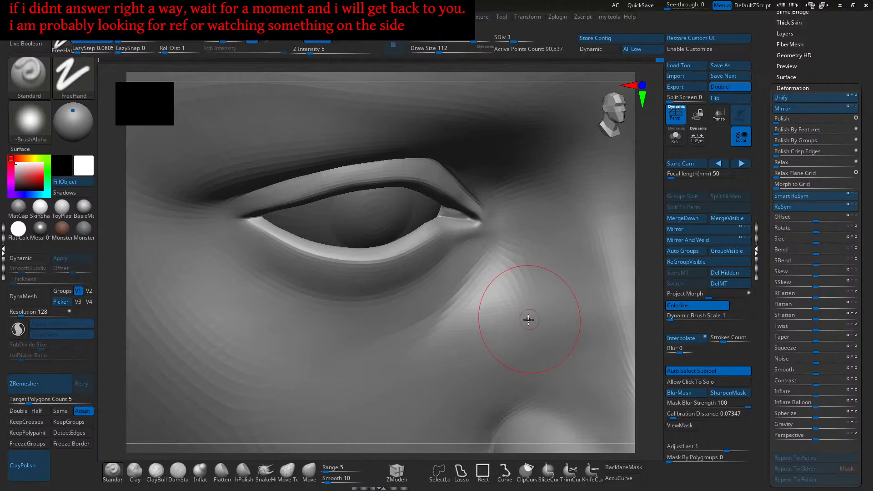
pyautogui.moveTo(425, 370)
pyautogui.mouseDown(button='right')
pyautogui.moveTo(495, 323)
pyautogui.moveTo(504, 300)
pyautogui.mouseUp(button='right')
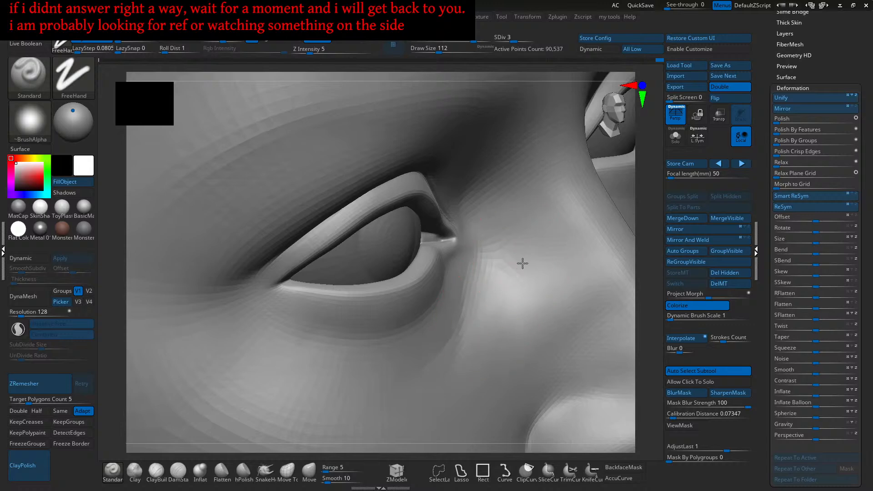
pyautogui.moveTo(526, 253); pyautogui.dragTo(521, 259, button='right')
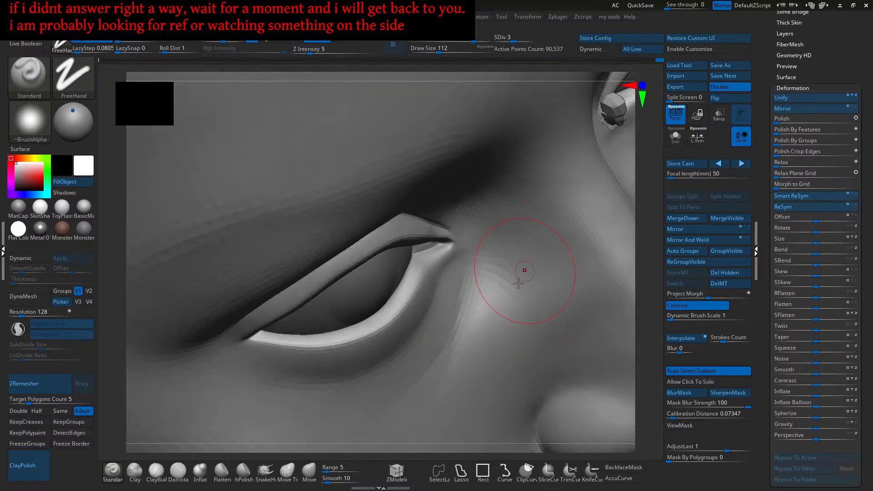
pyautogui.moveTo(483, 344)
pyautogui.keyDown('shift'); pyautogui.mouseDown()
pyautogui.moveTo(494, 314)
pyautogui.moveTo(527, 313)
pyautogui.mouseUp(); pyautogui.keyUp('shift')
pyautogui.moveTo(500, 367)
pyautogui.keyDown('shift'); pyautogui.mouseDown(button='right')
pyautogui.moveTo(499, 293)
pyautogui.moveTo(503, 331)
pyautogui.mouseUp(button='right'); pyautogui.keyUp('shift')
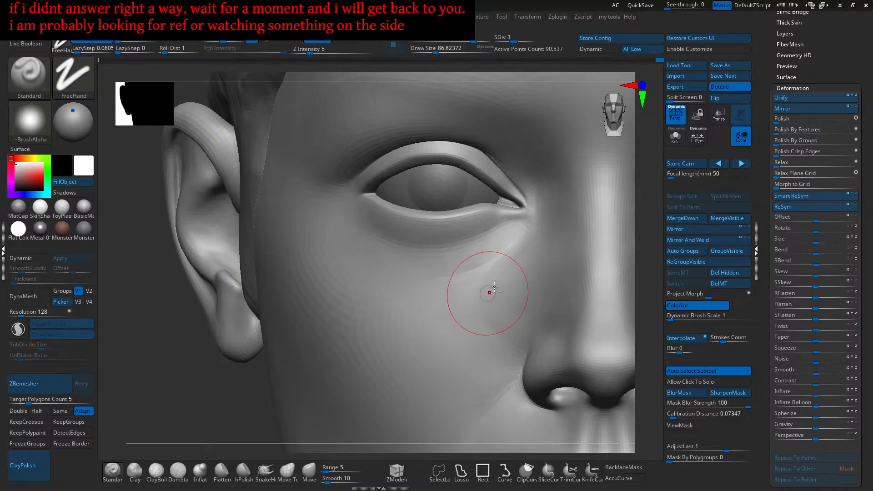
# - Shrink the brush and orbit around the lower eyelid and nose to frame the cheek crease
pyautogui.press('[')
pyautogui.press('[')
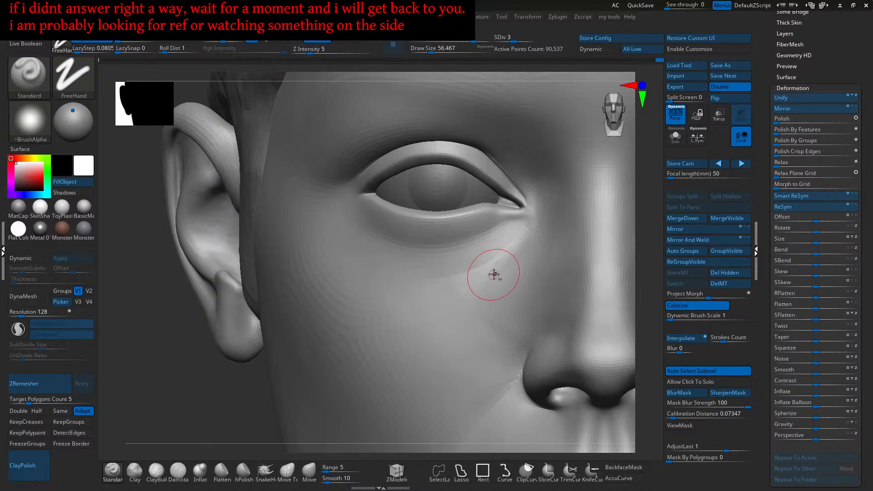
pyautogui.moveTo(523, 251); pyautogui.dragTo(465, 303, button='right')
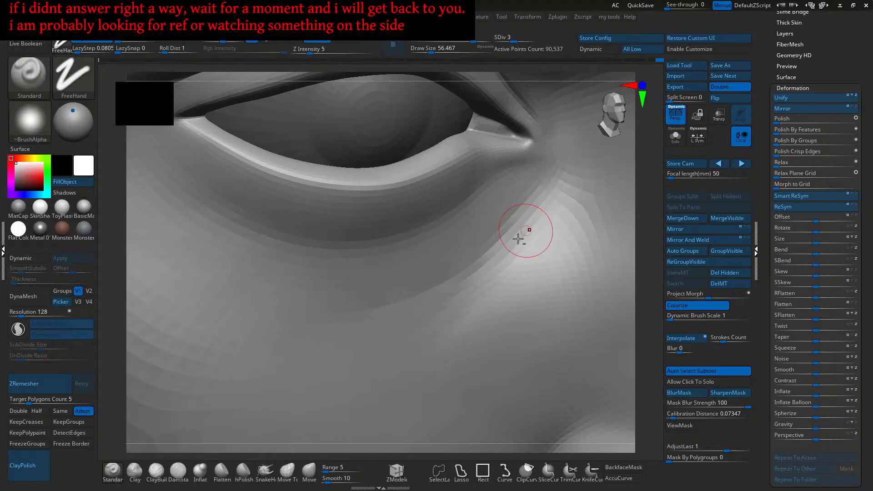
pyautogui.moveTo(481, 279)
pyautogui.mouseDown(button='right')
pyautogui.moveTo(495, 274)
pyautogui.moveTo(464, 313)
pyautogui.mouseUp(button='right')
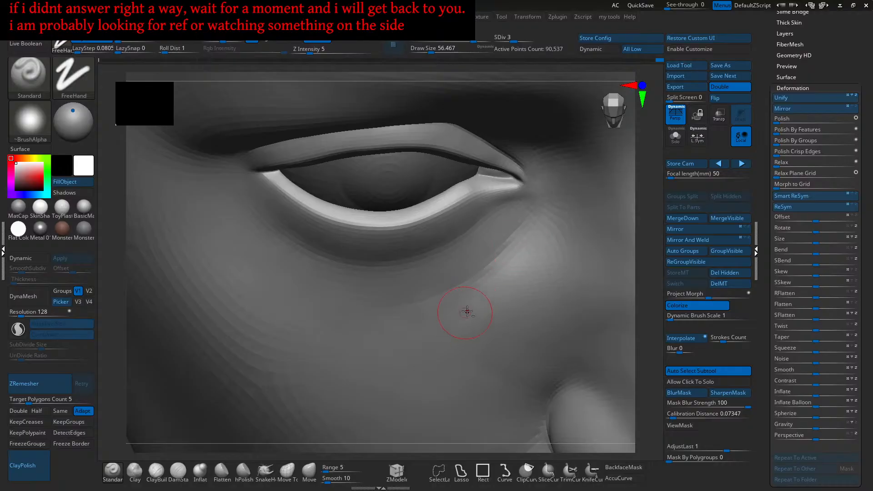
pyautogui.moveTo(519, 264)
pyautogui.mouseDown(button='right')
pyautogui.moveTo(523, 256)
pyautogui.moveTo(517, 274)
pyautogui.mouseUp(button='right')
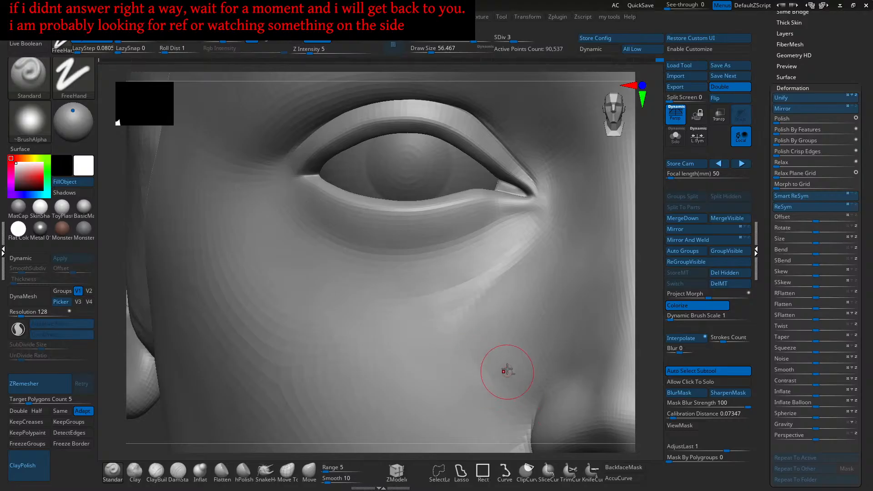
pyautogui.keyDown('alt'); pyautogui.moveTo(506, 375); pyautogui.dragTo(499, 329, button='right'); pyautogui.keyUp('alt')
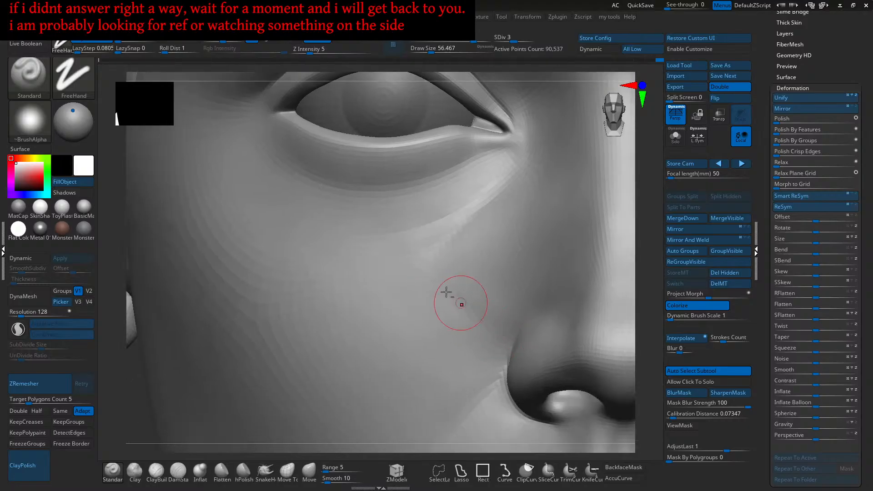
pyautogui.moveTo(421, 266)
pyautogui.mouseDown(button='right')
pyautogui.moveTo(448, 267)
pyautogui.moveTo(447, 308)
pyautogui.moveTo(433, 296)
pyautogui.moveTo(448, 286)
pyautogui.mouseUp(button='right')
pyautogui.moveTo(479, 237)
pyautogui.mouseDown(button='right')
pyautogui.moveTo(471, 226)
pyautogui.moveTo(474, 277)
pyautogui.moveTo(500, 277)
pyautogui.mouseUp(button='right')
# - Sculpt along the under-eye cheek crease with a larger brush, ending at draw size about 74
pyautogui.press('s')
pyautogui.moveTo(499, 278); pyautogui.dragTo(505, 277)
pyautogui.moveTo(514, 252); pyautogui.dragTo(462, 325)
pyautogui.moveTo(510, 254); pyautogui.dragTo(501, 265)
pyautogui.moveTo(522, 245)
pyautogui.mouseDown(button='right')
pyautogui.moveTo(483, 290)
pyautogui.moveTo(496, 300)
pyautogui.moveTo(555, 241)
pyautogui.moveTo(560, 246)
pyautogui.mouseUp(button='right')
pyautogui.press('[')
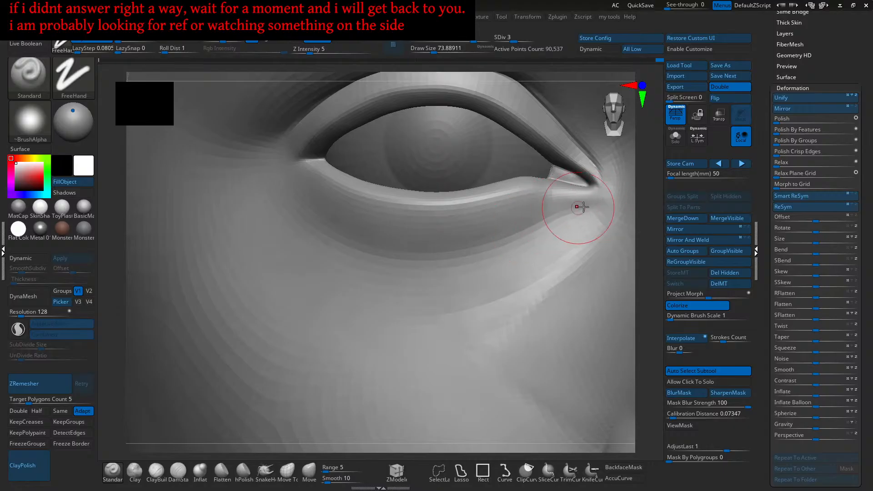
pyautogui.keyDown('ctrl'); pyautogui.moveTo(580, 204); pyautogui.dragTo(585, 216, button='right'); pyautogui.keyUp('ctrl')
pyautogui.moveTo(586, 209); pyautogui.dragTo(570, 214)
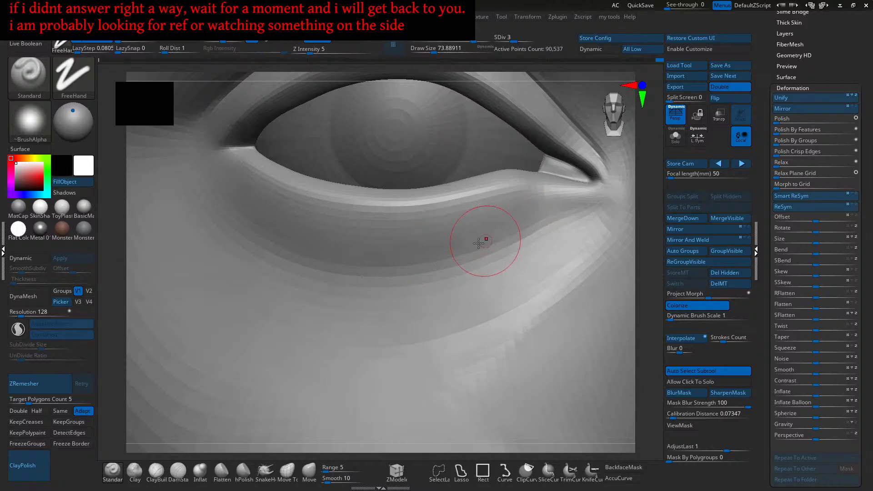
pyautogui.moveTo(498, 229)
pyautogui.mouseDown(button='right')
pyautogui.moveTo(498, 242)
pyautogui.moveTo(500, 219)
pyautogui.moveTo(523, 221)
pyautogui.moveTo(511, 220)
pyautogui.moveTo(477, 253)
pyautogui.moveTo(469, 274)
pyautogui.moveTo(477, 263)
pyautogui.moveTo(472, 240)
pyautogui.mouseUp(button='right')
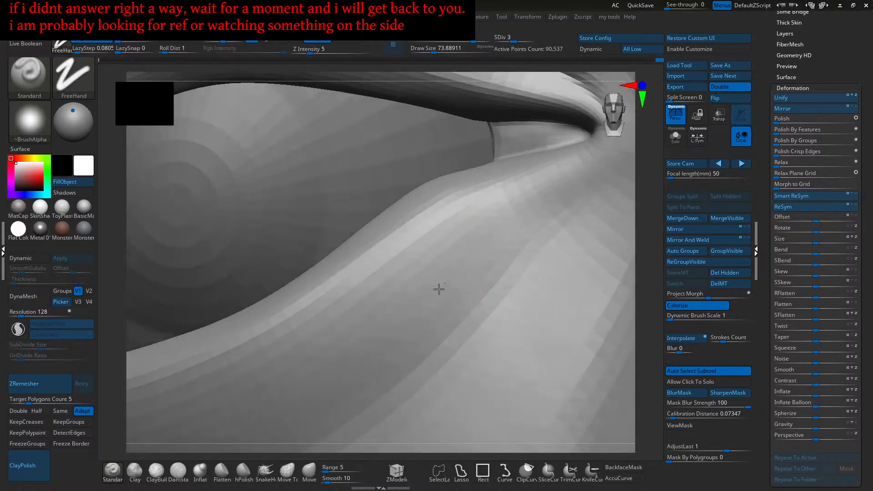
pyautogui.moveTo(425, 302); pyautogui.dragTo(471, 282, button='right')
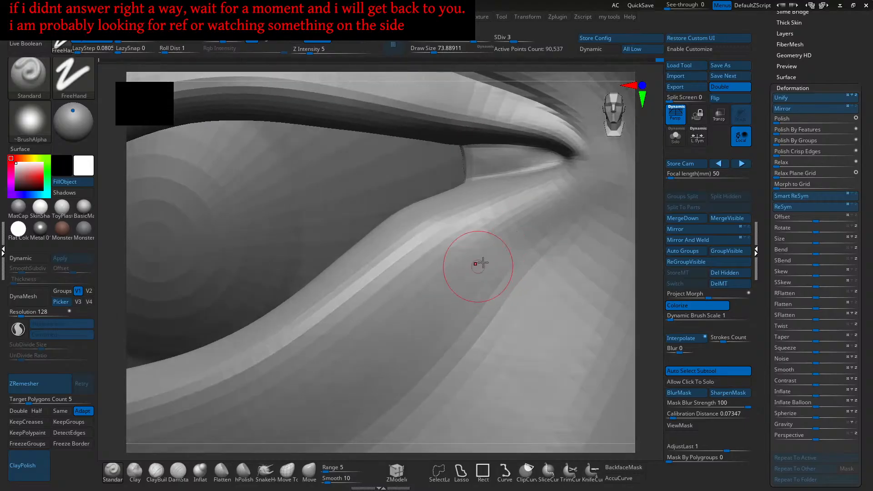
pyautogui.moveTo(499, 243); pyautogui.dragTo(490, 267, button='right')
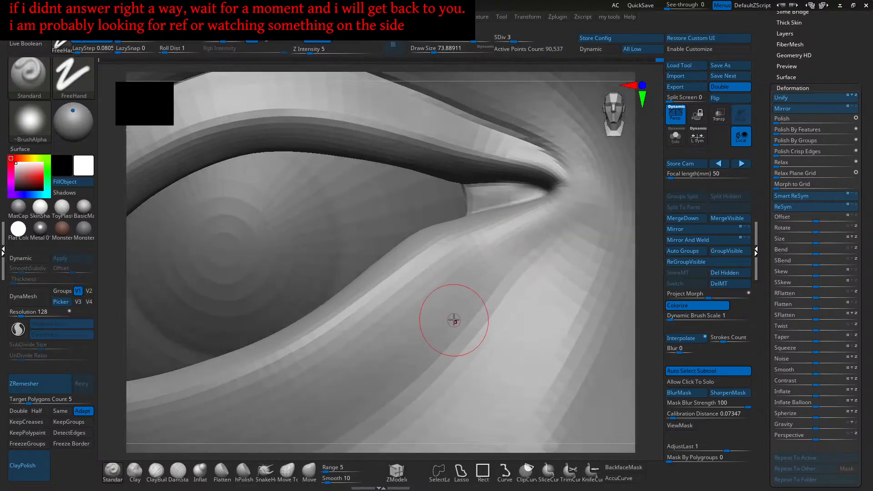
pyautogui.moveTo(467, 307); pyautogui.dragTo(517, 245, button='right')
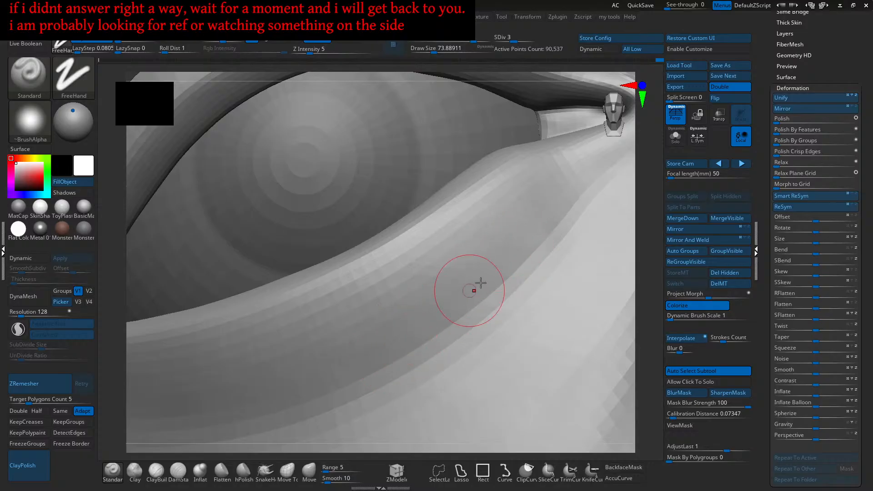
pyautogui.moveTo(486, 279)
pyautogui.mouseDown(button='right')
pyautogui.moveTo(471, 302)
pyautogui.moveTo(464, 278)
pyautogui.moveTo(479, 296)
pyautogui.mouseUp(button='right')
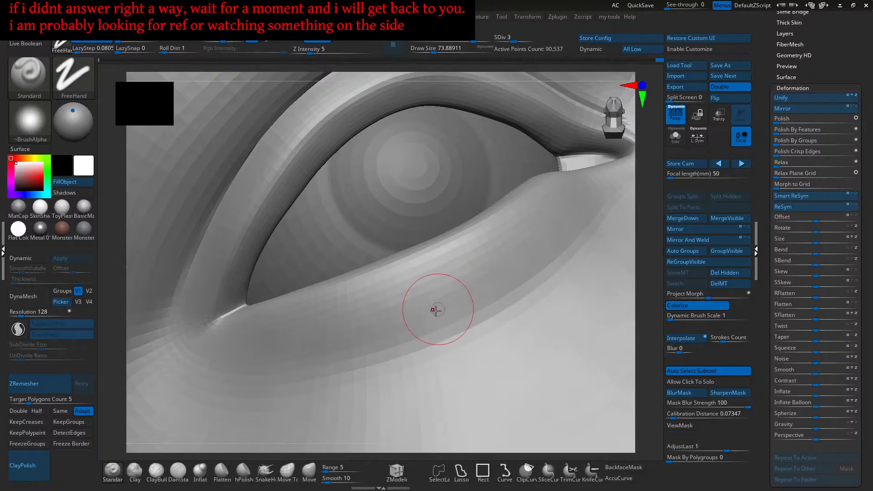
pyautogui.moveTo(429, 311)
pyautogui.mouseDown(button='right')
pyautogui.moveTo(541, 257)
pyautogui.moveTo(435, 339)
pyautogui.mouseUp(button='right')
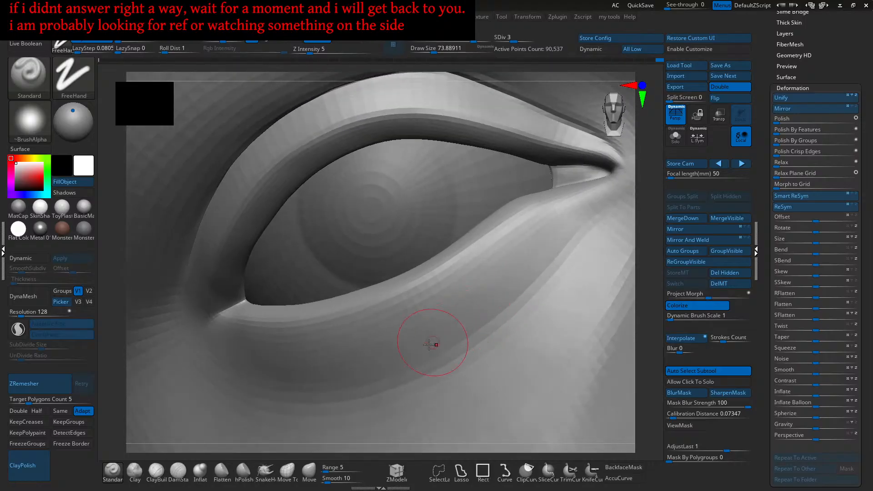
pyautogui.moveTo(501, 293); pyautogui.dragTo(463, 318, button='right')
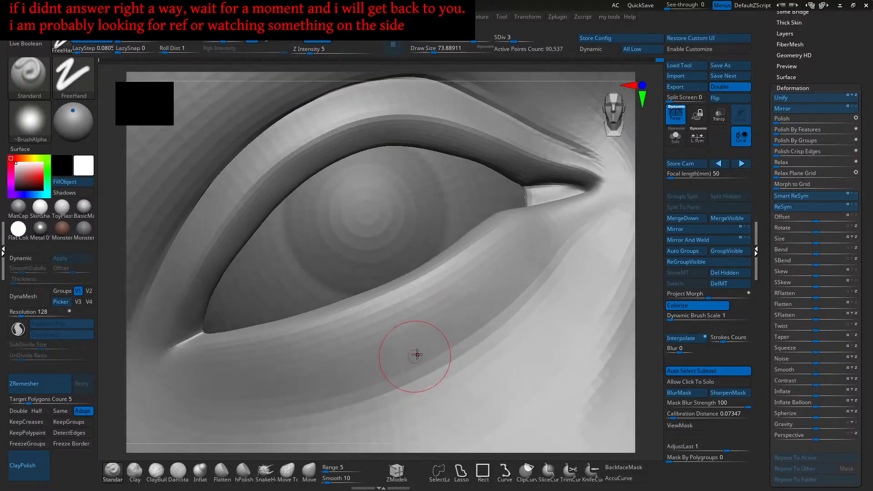
pyautogui.moveTo(402, 348)
pyautogui.mouseDown(button='right')
pyautogui.moveTo(444, 363)
pyautogui.moveTo(497, 302)
pyautogui.moveTo(584, 264)
pyautogui.moveTo(519, 314)
pyautogui.moveTo(521, 293)
pyautogui.mouseUp(button='right')
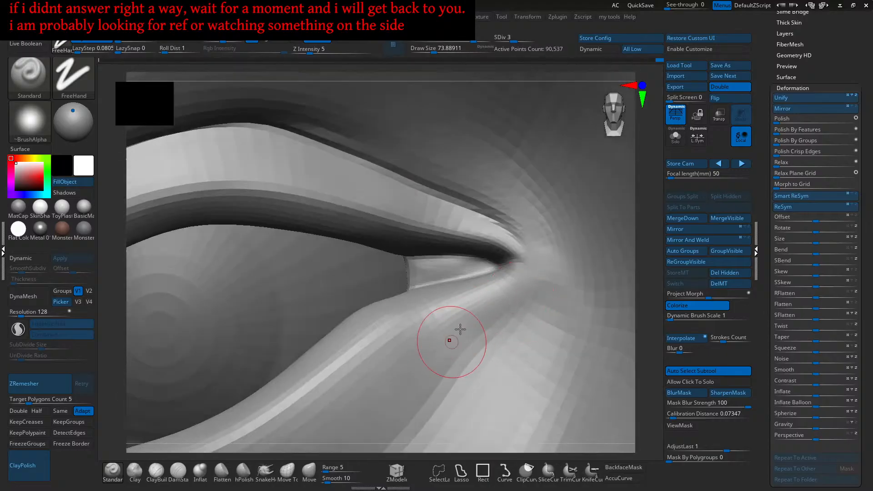
pyautogui.moveTo(435, 351); pyautogui.dragTo(436, 351, button='right')
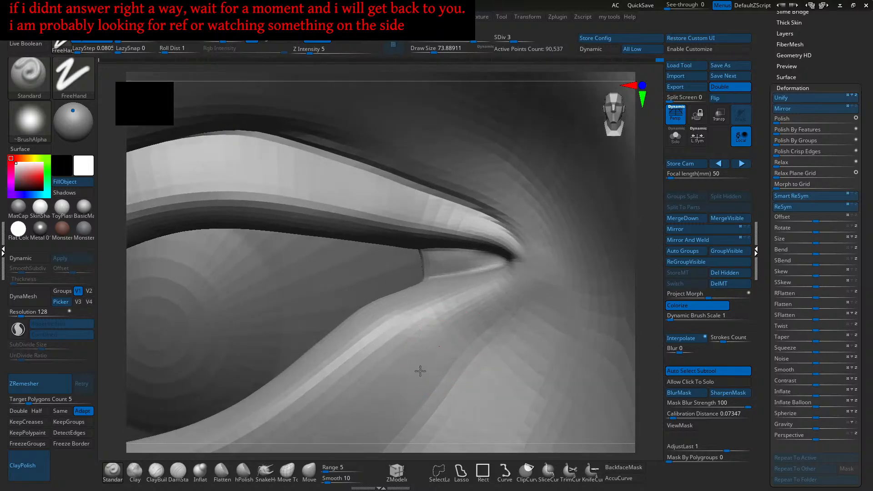
pyautogui.moveTo(392, 393); pyautogui.dragTo(461, 312, button='right')
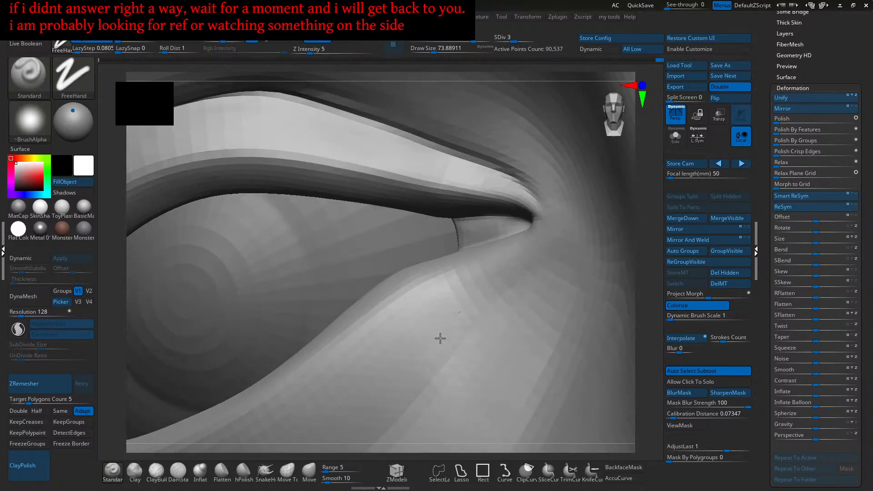
pyautogui.moveTo(421, 362); pyautogui.dragTo(482, 292, button='right')
pyautogui.moveTo(434, 332)
pyautogui.mouseDown(button='right')
pyautogui.moveTo(432, 352)
pyautogui.moveTo(415, 360)
pyautogui.mouseUp(button='right')
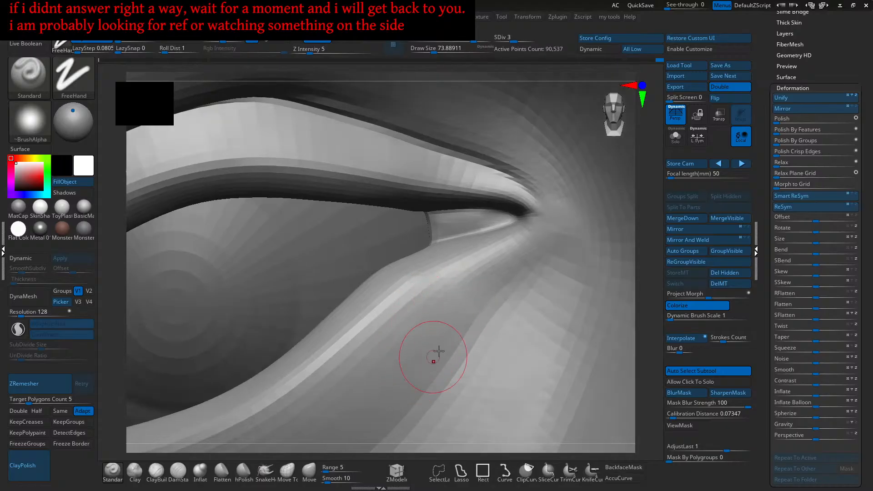
pyautogui.moveTo(446, 317)
pyautogui.keyDown('ctrl'); pyautogui.mouseDown(button='right')
pyautogui.moveTo(476, 294)
pyautogui.moveTo(503, 294)
pyautogui.moveTo(490, 305)
pyautogui.mouseUp(button='right'); pyautogui.keyUp('ctrl')
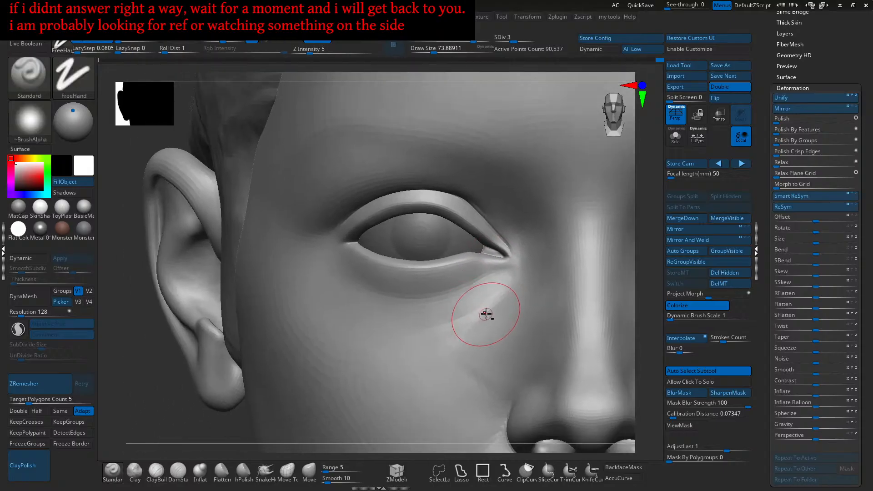
# - At draw size about 62, sculpt the inner-corner crease and carve a faint lower-eyelid line
pyautogui.press('[')
pyautogui.moveTo(505, 283)
pyautogui.keyDown('ctrl'); pyautogui.mouseDown(button='right')
pyautogui.moveTo(503, 313)
pyautogui.moveTo(507, 300)
pyautogui.mouseUp(button='right'); pyautogui.keyUp('ctrl')
pyautogui.moveTo(518, 267); pyautogui.dragTo(529, 264)
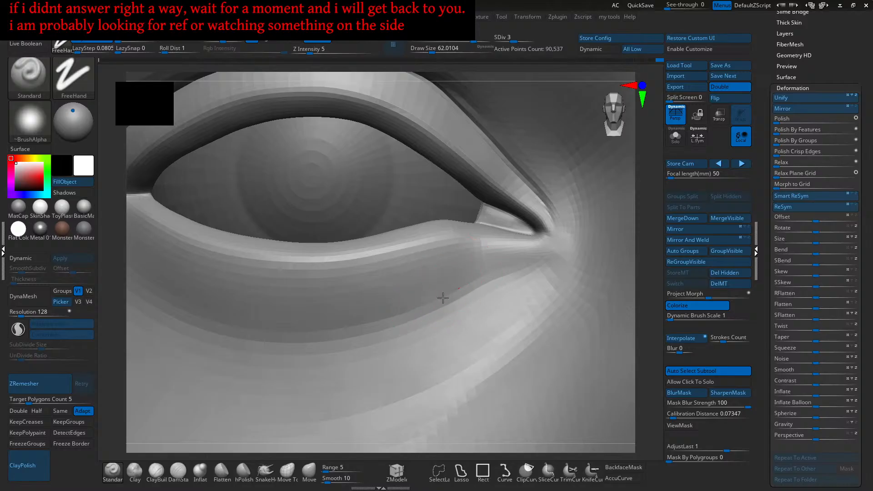
pyautogui.moveTo(503, 267)
pyautogui.mouseDown(button='right')
pyautogui.moveTo(460, 294)
pyautogui.moveTo(499, 278)
pyautogui.mouseUp(button='right')
pyautogui.moveTo(435, 301)
pyautogui.mouseDown(button='right')
pyautogui.moveTo(464, 277)
pyautogui.moveTo(450, 292)
pyautogui.moveTo(456, 306)
pyautogui.moveTo(436, 322)
pyautogui.moveTo(454, 286)
pyautogui.moveTo(440, 306)
pyautogui.mouseUp(button='right')
pyautogui.moveTo(369, 365); pyautogui.dragTo(464, 302, button='right')
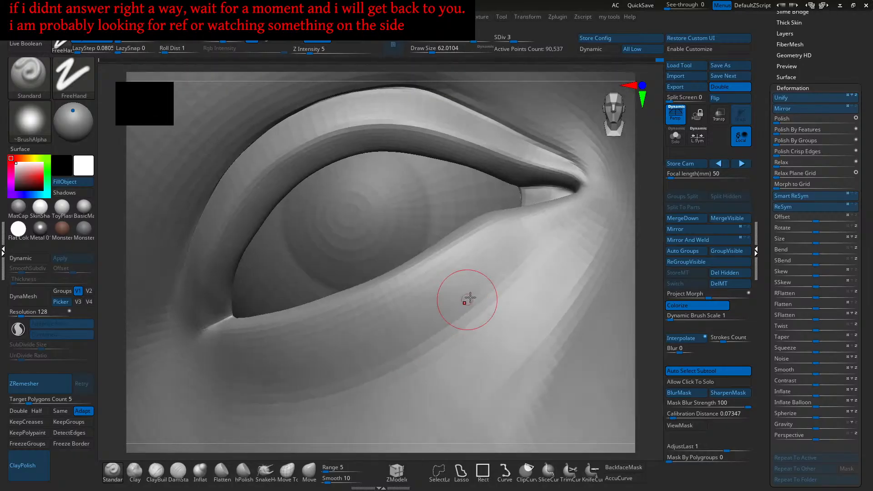
pyautogui.moveTo(508, 269)
pyautogui.keyDown('alt'); pyautogui.mouseDown(button='right')
pyautogui.moveTo(487, 302)
pyautogui.moveTo(462, 302)
pyautogui.mouseUp(button='right'); pyautogui.keyUp('alt')
pyautogui.keyDown('alt'); pyautogui.moveTo(393, 344); pyautogui.dragTo(443, 313); pyautogui.keyUp('alt')
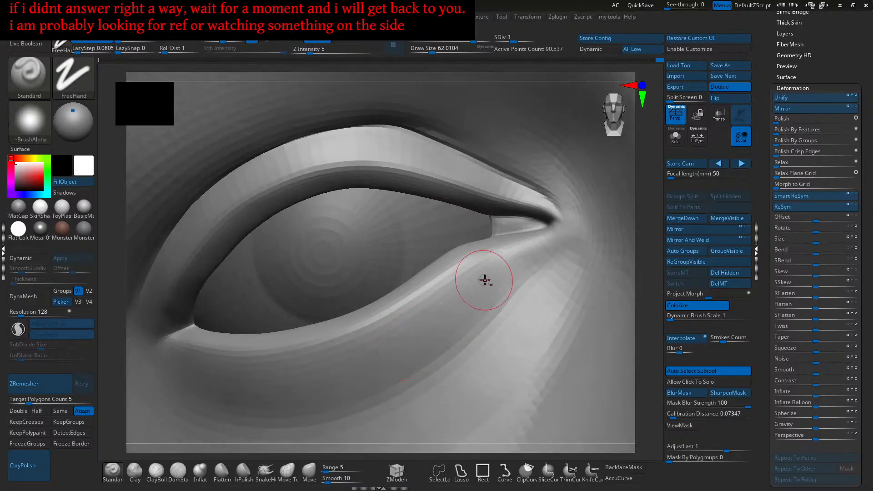
pyautogui.keyDown('alt'); pyautogui.moveTo(518, 288); pyautogui.dragTo(506, 307, button='right'); pyautogui.keyUp('alt')
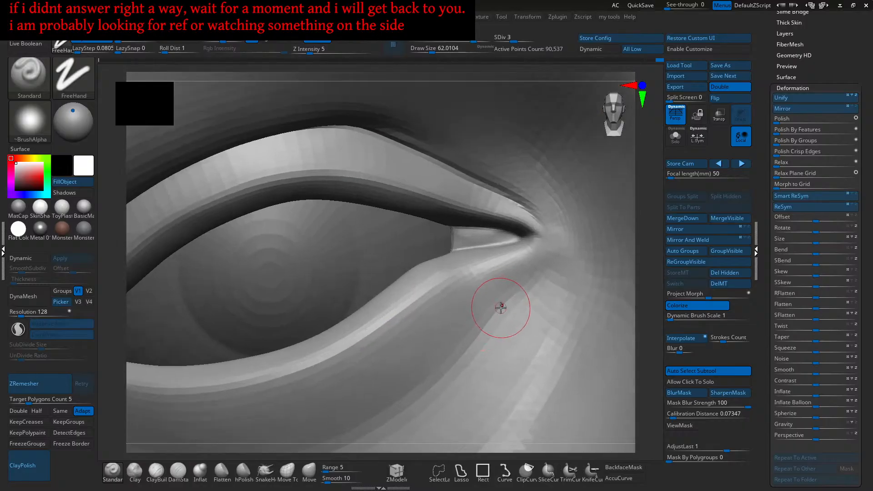
pyautogui.moveTo(491, 309)
pyautogui.keyDown('ctrl'); pyautogui.mouseDown(button='right')
pyautogui.moveTo(493, 262)
pyautogui.moveTo(486, 284)
pyautogui.mouseUp(button='right'); pyautogui.keyUp('ctrl')
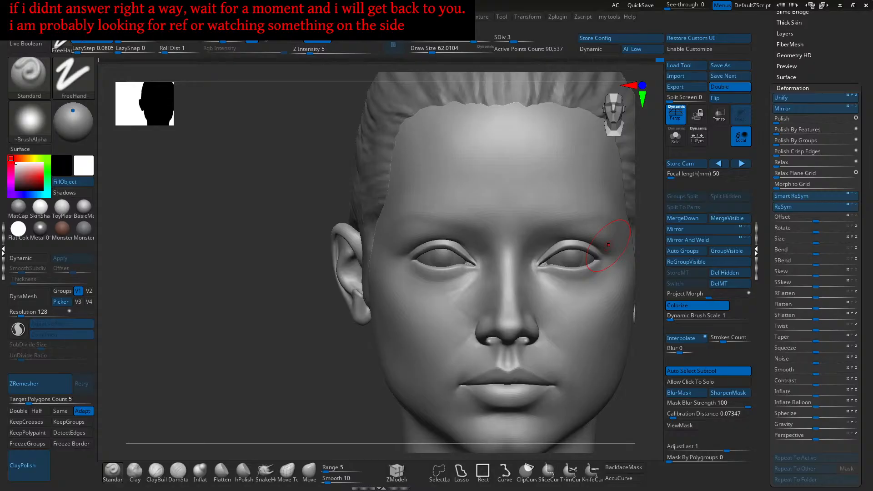
# - Orbit around the eyelid from tilted and frontal angles to check the lower lid's shape
pyautogui.moveTo(452, 312)
pyautogui.keyDown('ctrl'); pyautogui.mouseDown(button='right')
pyautogui.moveTo(472, 315)
pyautogui.moveTo(517, 280)
pyautogui.mouseUp(button='right'); pyautogui.keyUp('ctrl')
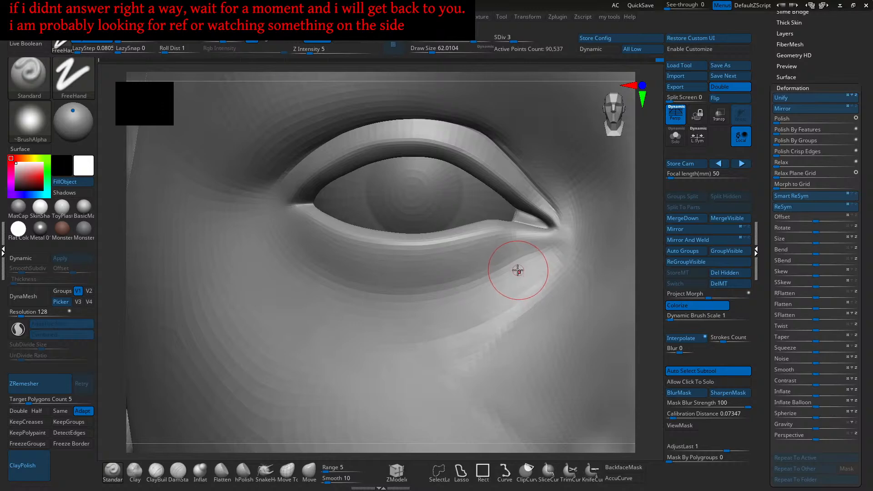
pyautogui.moveTo(502, 233)
pyautogui.keyDown('ctrl'); pyautogui.mouseDown(button='right')
pyautogui.moveTo(520, 267)
pyautogui.moveTo(494, 274)
pyautogui.mouseUp(button='right'); pyautogui.keyUp('ctrl')
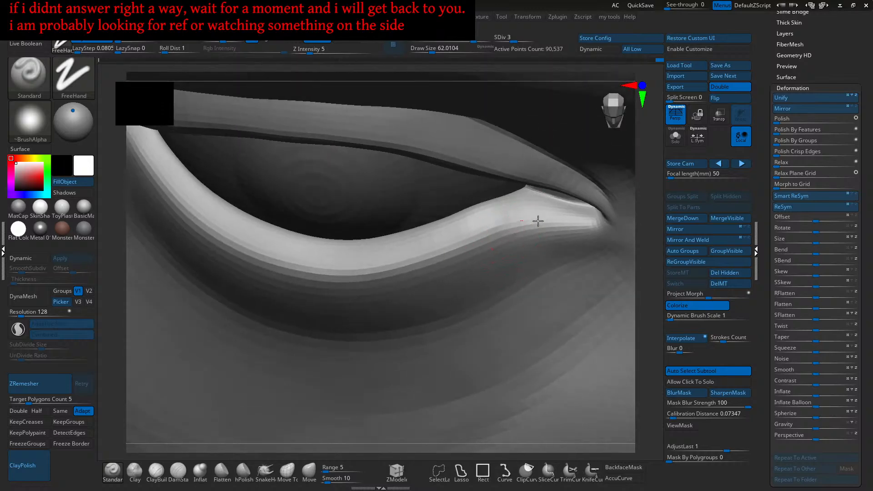
pyautogui.moveTo(532, 214)
pyautogui.mouseDown(button='right')
pyautogui.moveTo(546, 252)
pyautogui.moveTo(481, 271)
pyautogui.mouseUp(button='right')
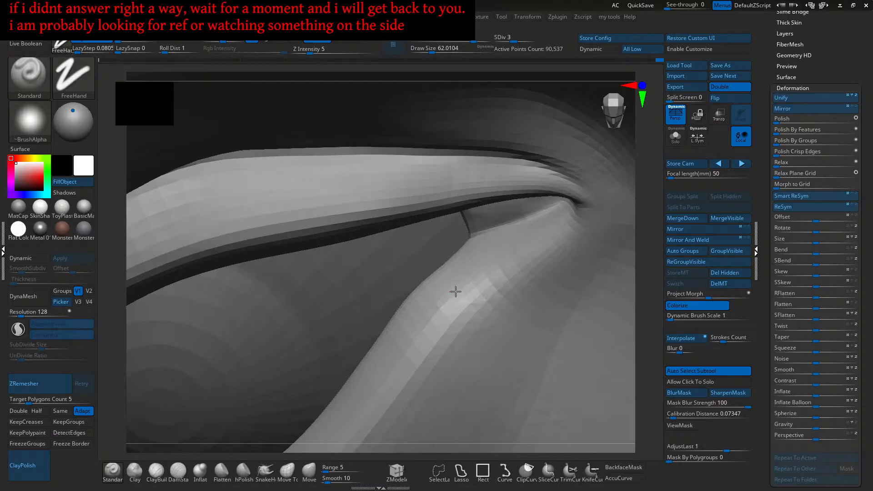
pyautogui.moveTo(449, 301); pyautogui.dragTo(490, 271, button='right')
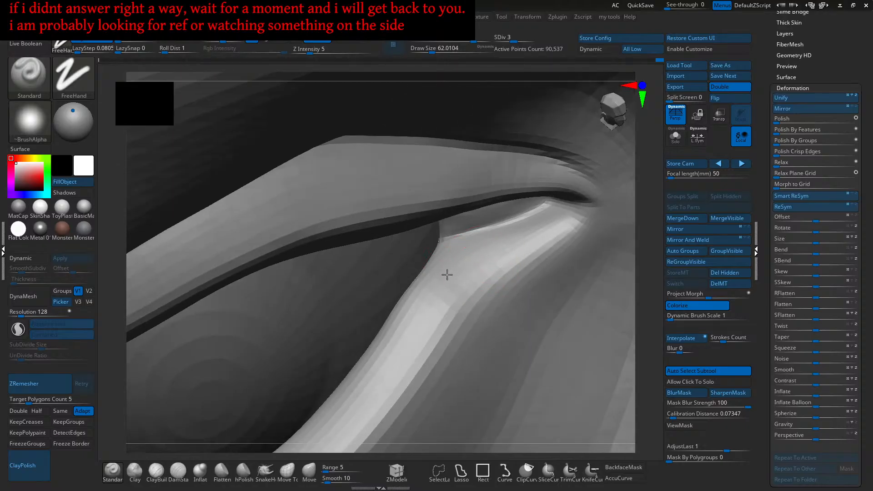
pyautogui.moveTo(453, 277)
pyautogui.mouseDown(button='right')
pyautogui.moveTo(489, 274)
pyautogui.moveTo(469, 288)
pyautogui.moveTo(482, 281)
pyautogui.moveTo(458, 280)
pyautogui.moveTo(483, 247)
pyautogui.mouseUp(button='right')
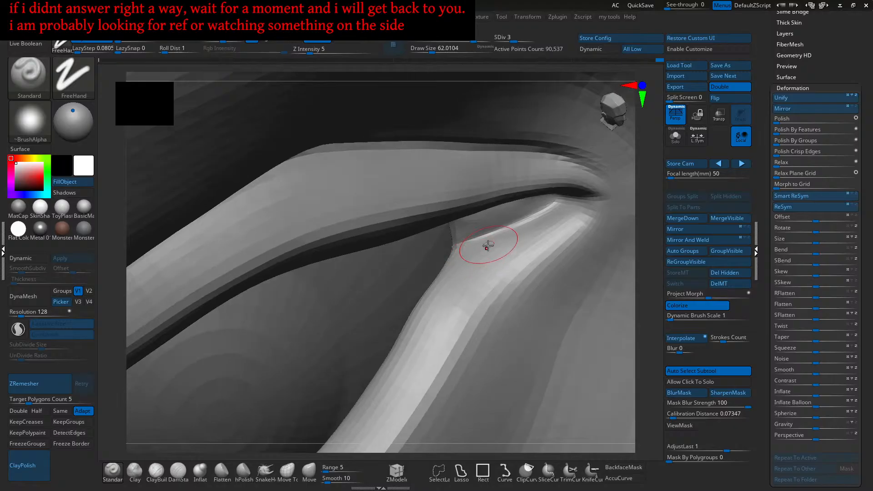
pyautogui.moveTo(457, 299); pyautogui.dragTo(454, 269, button='right')
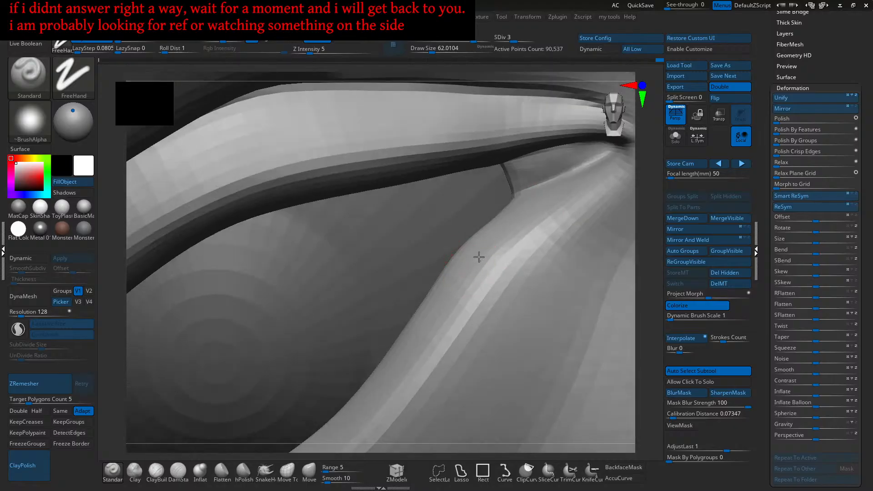
pyautogui.moveTo(425, 361)
pyautogui.mouseDown(button='right')
pyautogui.moveTo(487, 288)
pyautogui.moveTo(478, 276)
pyautogui.moveTo(513, 255)
pyautogui.moveTo(505, 255)
pyautogui.moveTo(514, 234)
pyautogui.mouseUp(button='right')
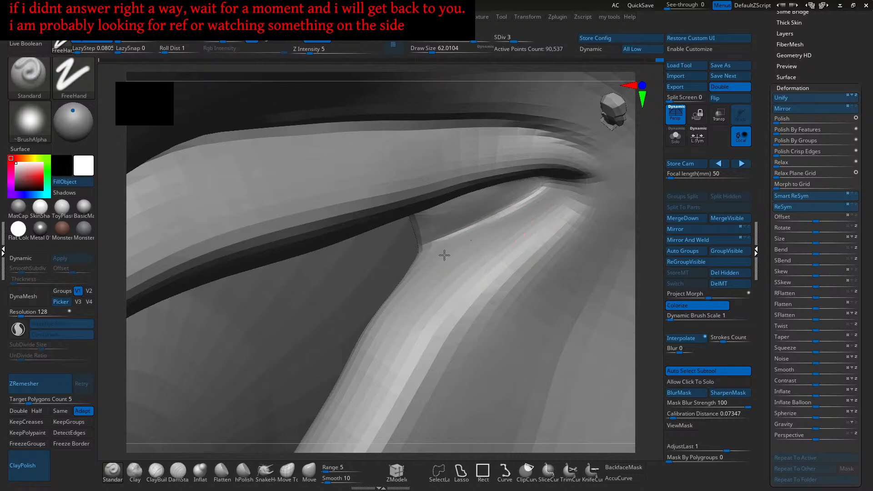
pyautogui.moveTo(483, 235)
pyautogui.mouseDown(button='right')
pyautogui.moveTo(488, 251)
pyautogui.moveTo(473, 265)
pyautogui.moveTo(476, 259)
pyautogui.mouseUp(button='right')
# - Enlarge the brush to about 87 and push out the lower lid ridge with strokes
pyautogui.press('s')
pyautogui.moveTo(477, 256); pyautogui.dragTo(481, 255)
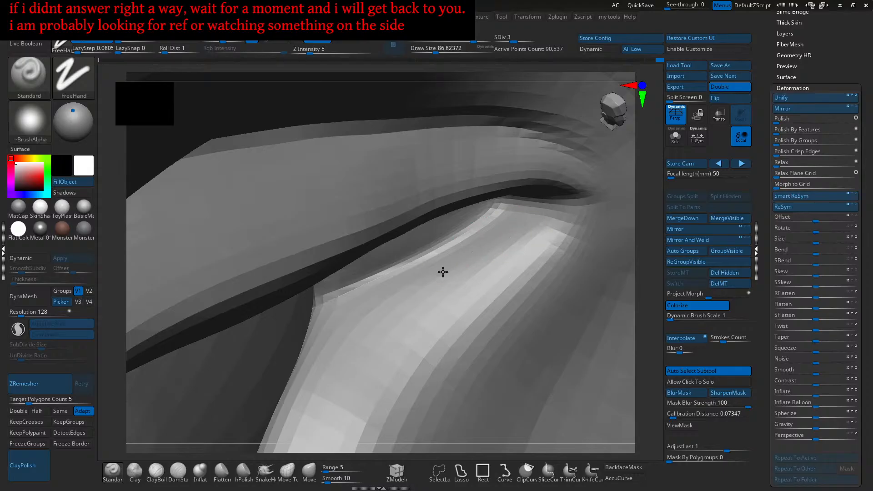
pyautogui.moveTo(498, 228)
pyautogui.mouseDown()
pyautogui.moveTo(433, 263)
pyautogui.moveTo(465, 253)
pyautogui.moveTo(423, 281)
pyautogui.mouseUp()
pyautogui.moveTo(423, 280); pyautogui.dragTo(483, 245, button='right')
pyautogui.moveTo(482, 246)
pyautogui.mouseDown()
pyautogui.moveTo(406, 282)
pyautogui.moveTo(460, 271)
pyautogui.moveTo(474, 253)
pyautogui.moveTo(440, 272)
pyautogui.mouseUp()
# - Smooth the crease on the cheek below the inner eye and set brush size to about 65
pyautogui.press('f')
pyautogui.keyDown('shift'); pyautogui.moveTo(458, 286); pyautogui.dragTo(475, 294, button='right'); pyautogui.keyUp('shift')
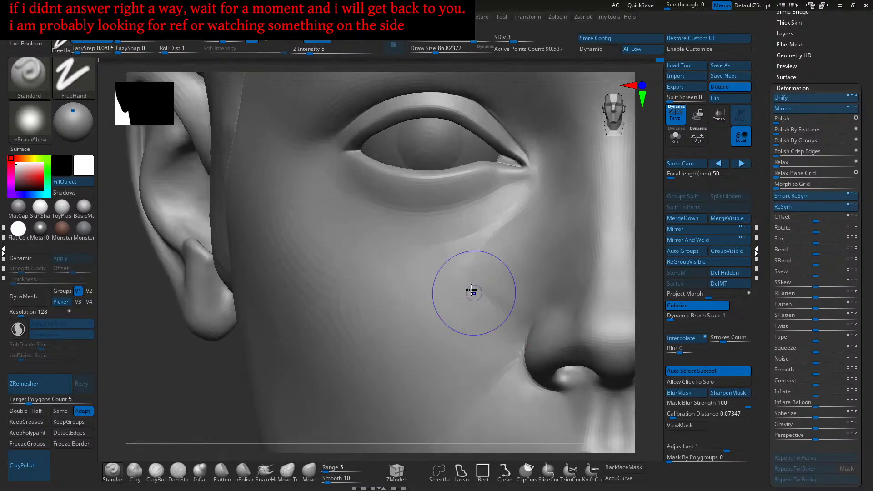
pyautogui.press('shift')
pyautogui.keyDown('shift'); pyautogui.moveTo(462, 274); pyautogui.dragTo(485, 247); pyautogui.keyUp('shift')
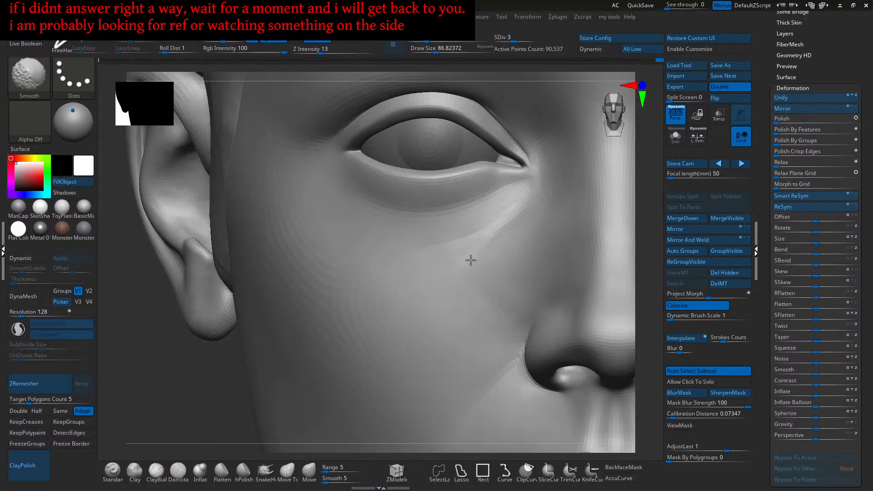
pyautogui.keyDown('shift'); pyautogui.moveTo(487, 309); pyautogui.dragTo(491, 306); pyautogui.keyUp('shift')
pyautogui.keyDown('alt'); pyautogui.moveTo(493, 305); pyautogui.dragTo(483, 309); pyautogui.keyUp('alt')
pyautogui.press('s')
pyautogui.click(485, 306)
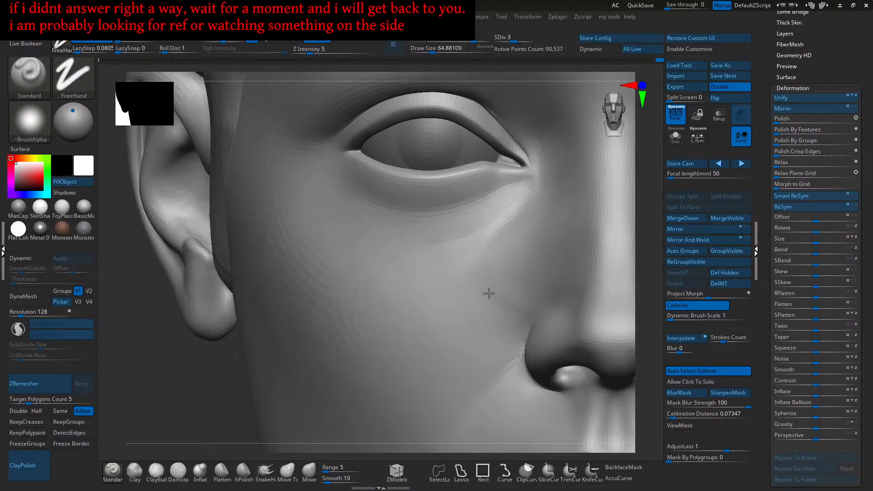
# - Smooth below the eye, then add short ClayBuildup strokes beside the nose with brush size about 90
pyautogui.press('shift')
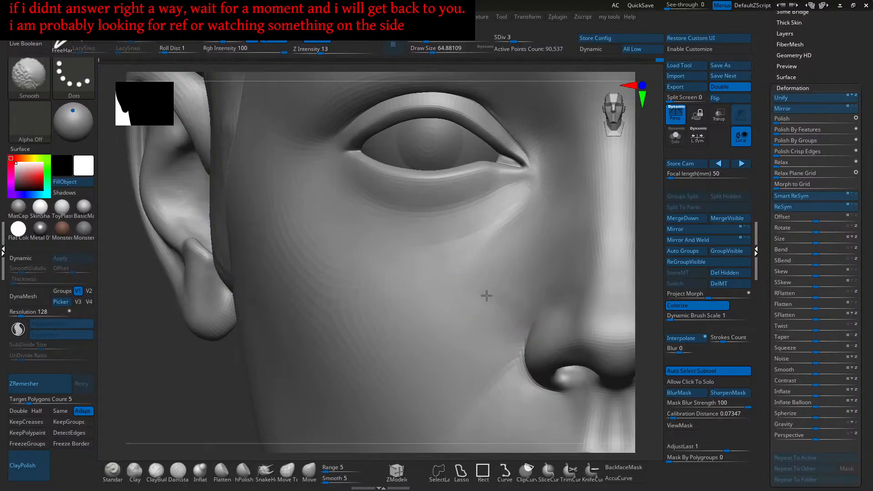
pyautogui.keyDown('shift'); pyautogui.moveTo(497, 319); pyautogui.dragTo(513, 317); pyautogui.keyUp('shift')
pyautogui.moveTo(513, 317)
pyautogui.mouseDown(button='right')
pyautogui.moveTo(483, 312)
pyautogui.moveTo(455, 341)
pyautogui.moveTo(461, 306)
pyautogui.moveTo(481, 312)
pyautogui.mouseUp(button='right')
pyautogui.click(156, 476)
pyautogui.moveTo(481, 312); pyautogui.dragTo(470, 315)
pyautogui.moveTo(451, 331)
pyautogui.mouseDown(button='right')
pyautogui.moveTo(468, 312)
pyautogui.moveTo(485, 317)
pyautogui.moveTo(467, 308)
pyautogui.mouseUp(button='right')
pyautogui.press('s')
pyautogui.moveTo(467, 308); pyautogui.dragTo(472, 307)
pyautogui.moveTo(485, 265)
pyautogui.keyDown('ctrl'); pyautogui.mouseDown(button='right')
pyautogui.moveTo(486, 290)
pyautogui.moveTo(469, 326)
pyautogui.mouseUp(button='right'); pyautogui.keyUp('ctrl')
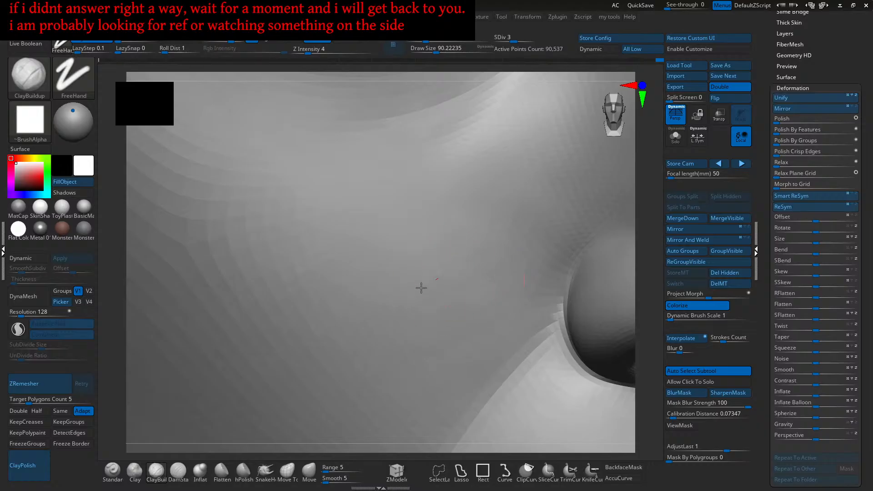
# - Build up clay across the cheek beside the nose with several strokes
pyautogui.press('shift')
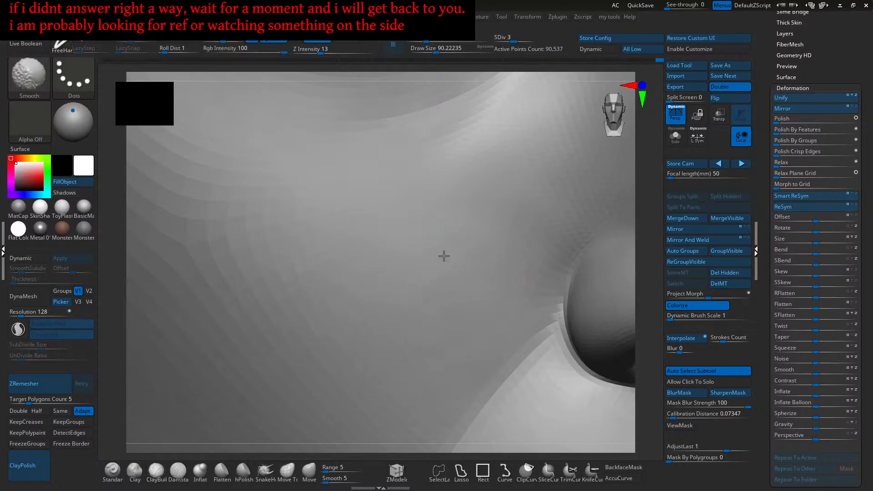
pyautogui.moveTo(455, 230)
pyautogui.mouseDown(button='right')
pyautogui.moveTo(504, 263)
pyautogui.moveTo(520, 288)
pyautogui.mouseUp(button='right')
pyautogui.moveTo(519, 288)
pyautogui.mouseDown()
pyautogui.moveTo(512, 286)
pyautogui.moveTo(522, 265)
pyautogui.mouseUp()
pyautogui.moveTo(455, 341); pyautogui.dragTo(419, 374)
pyautogui.moveTo(419, 375)
pyautogui.mouseDown(button='right')
pyautogui.moveTo(450, 307)
pyautogui.moveTo(466, 304)
pyautogui.moveTo(441, 329)
pyautogui.mouseUp(button='right')
pyautogui.moveTo(453, 309)
pyautogui.mouseDown()
pyautogui.moveTo(416, 366)
pyautogui.moveTo(448, 349)
pyautogui.moveTo(425, 377)
pyautogui.mouseUp()
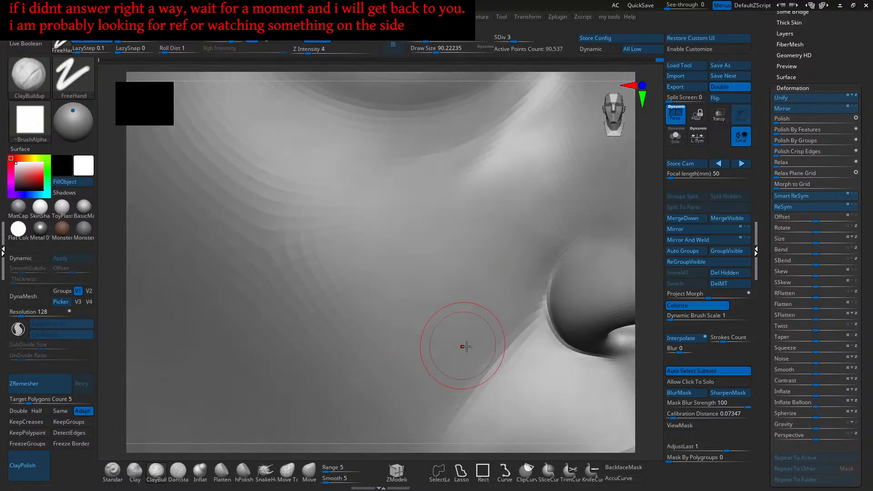
pyautogui.keyDown('ctrl'); pyautogui.moveTo(462, 347); pyautogui.dragTo(481, 333, button='right'); pyautogui.keyUp('ctrl')
# - Smooth the cheek beside the nose and finish with a faint clay stroke
pyautogui.press('shift')
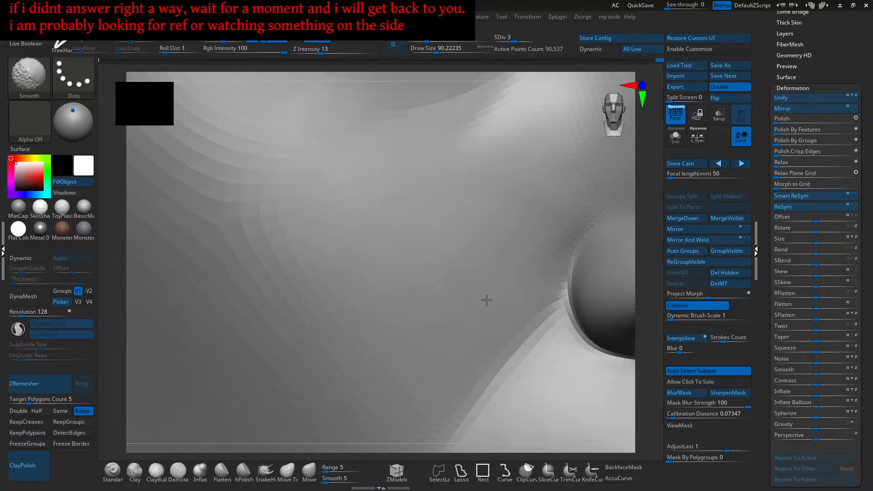
pyautogui.keyDown('shift'); pyautogui.moveTo(466, 258); pyautogui.dragTo(427, 300); pyautogui.keyUp('shift')
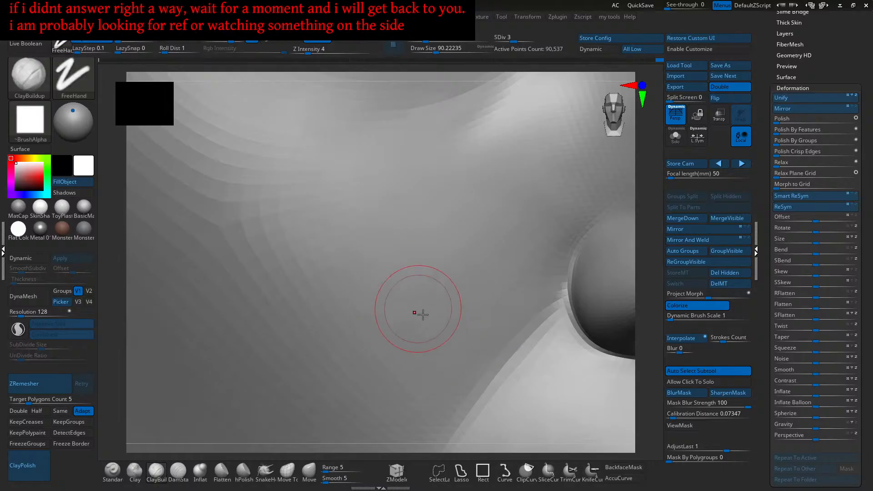
pyautogui.keyDown('ctrl'); pyautogui.moveTo(411, 304); pyautogui.dragTo(426, 304, button='right'); pyautogui.keyUp('ctrl')
pyautogui.moveTo(428, 305)
pyautogui.keyDown('shift'); pyautogui.mouseDown()
pyautogui.moveTo(409, 324)
pyautogui.moveTo(432, 297)
pyautogui.mouseUp(); pyautogui.keyUp('shift')
pyautogui.moveTo(440, 325); pyautogui.dragTo(413, 321, button='right')
pyautogui.keyDown('alt'); pyautogui.moveTo(482, 200); pyautogui.dragTo(473, 249, button='right'); pyautogui.keyUp('alt')
pyautogui.moveTo(514, 248); pyautogui.dragTo(491, 266)
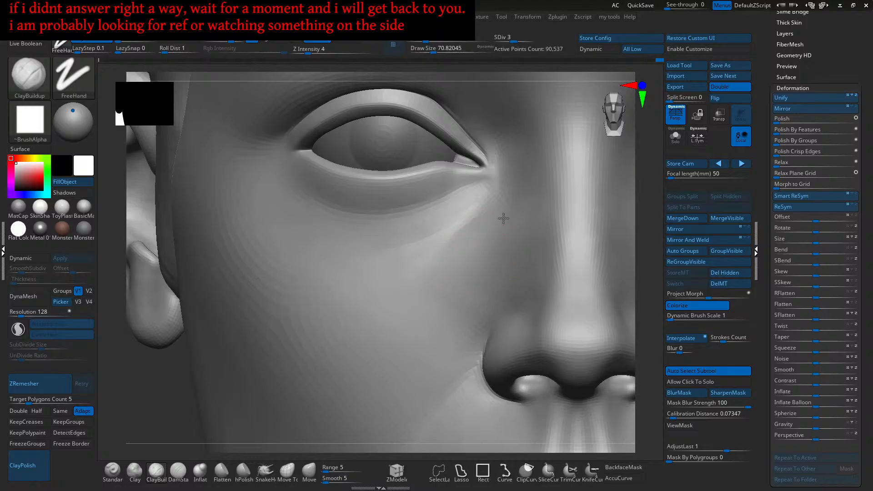
# - Smooth around the eye, reduce draw size to about 53.8, and sculpt under the lower eyelid
pyautogui.keyDown('alt'); pyautogui.moveTo(504, 227); pyautogui.dragTo(491, 250, button='right'); pyautogui.keyUp('alt')
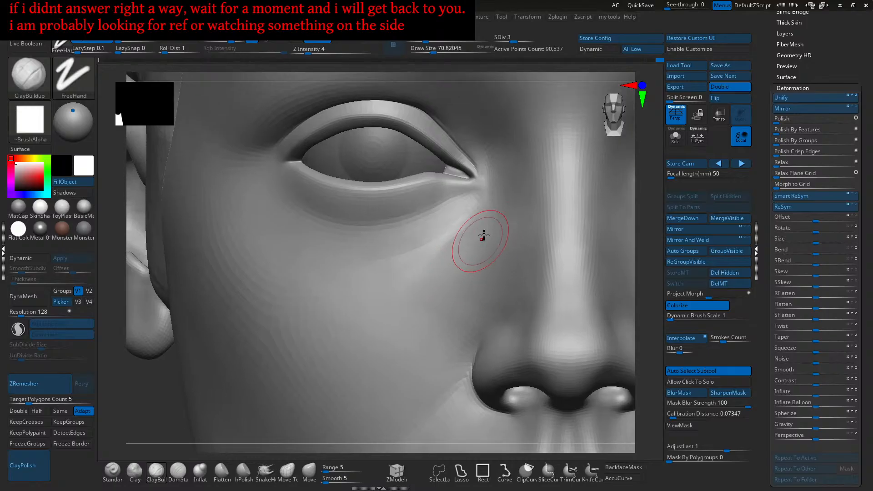
pyautogui.moveTo(480, 238); pyautogui.dragTo(483, 250, button='right')
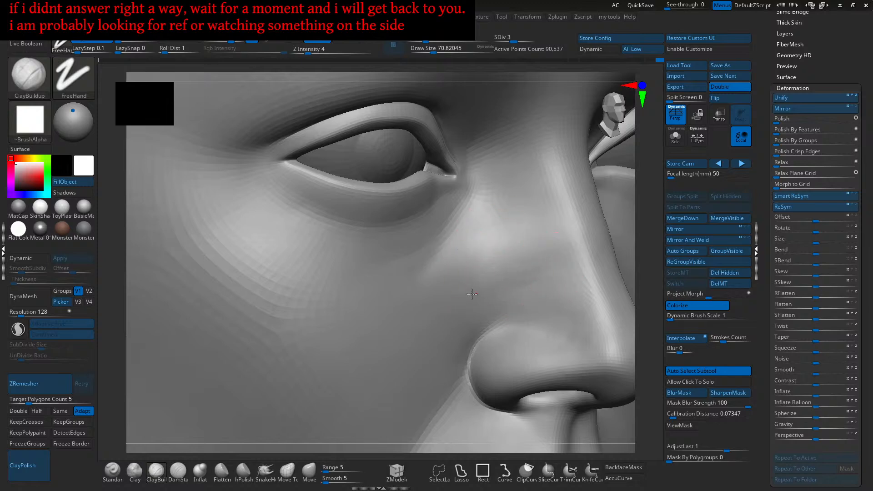
pyautogui.moveTo(483, 291); pyautogui.dragTo(536, 267, button='right')
pyautogui.press('shift')
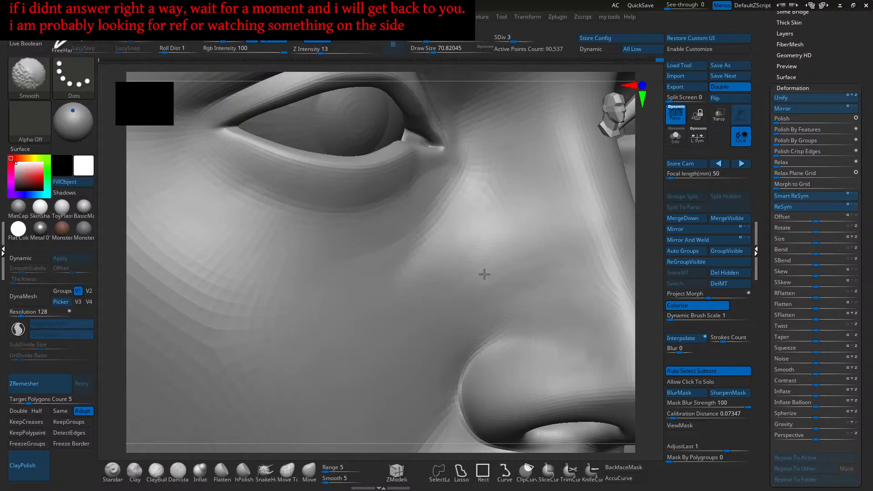
pyautogui.moveTo(486, 257); pyautogui.dragTo(448, 301, button='right')
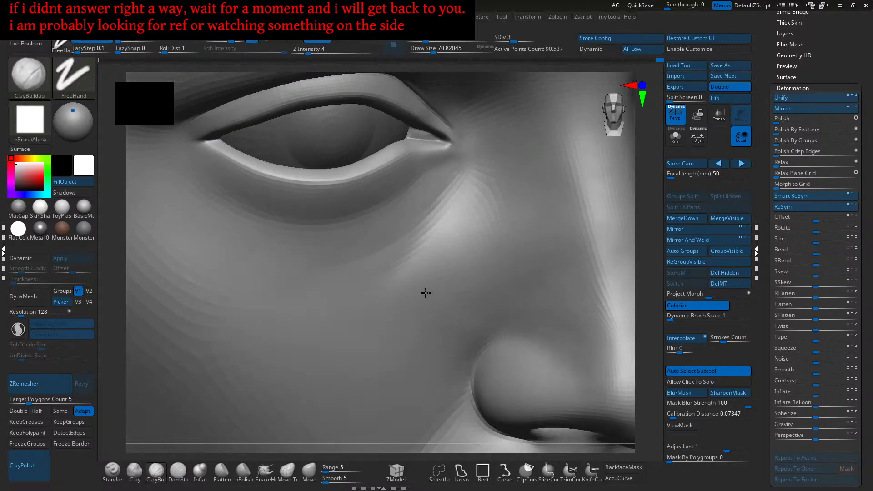
pyautogui.press('shift')
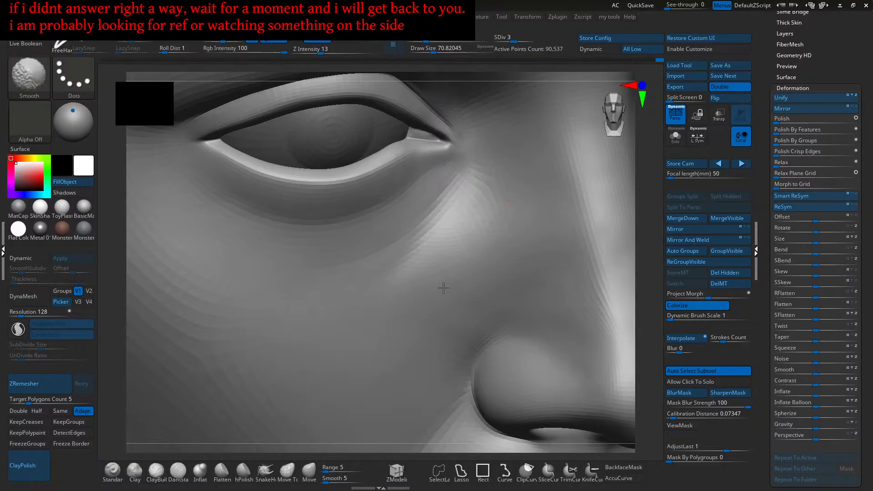
pyautogui.moveTo(489, 212)
pyautogui.mouseDown(button='right')
pyautogui.moveTo(456, 224)
pyautogui.moveTo(473, 220)
pyautogui.moveTo(463, 221)
pyautogui.moveTo(467, 237)
pyautogui.moveTo(489, 253)
pyautogui.moveTo(485, 205)
pyautogui.moveTo(473, 239)
pyautogui.mouseUp(button='right')
pyautogui.press('[')
pyautogui.moveTo(481, 226); pyautogui.dragTo(451, 252)
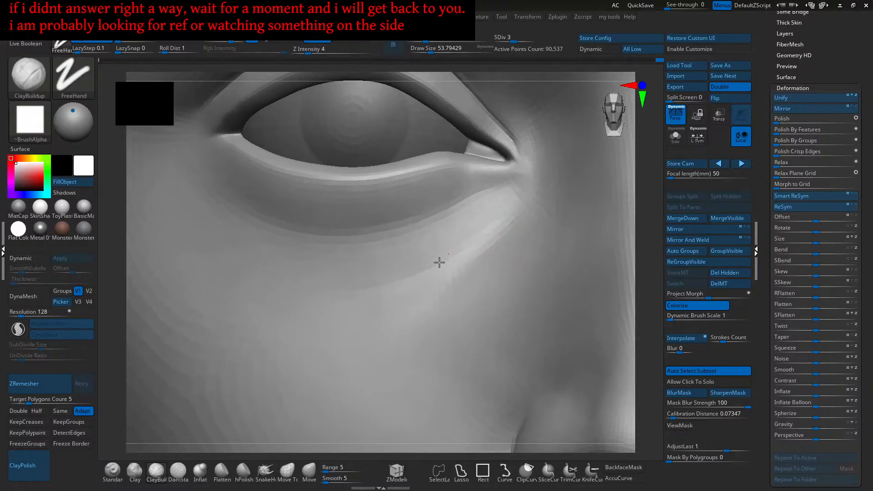
# - Add faint clay strokes below the inner eye corner
pyautogui.keyDown('ctrl'); pyautogui.moveTo(436, 267); pyautogui.dragTo(499, 236, button='right'); pyautogui.keyUp('ctrl')
pyautogui.moveTo(507, 229)
pyautogui.mouseDown()
pyautogui.moveTo(459, 261)
pyautogui.moveTo(421, 270)
pyautogui.mouseUp()
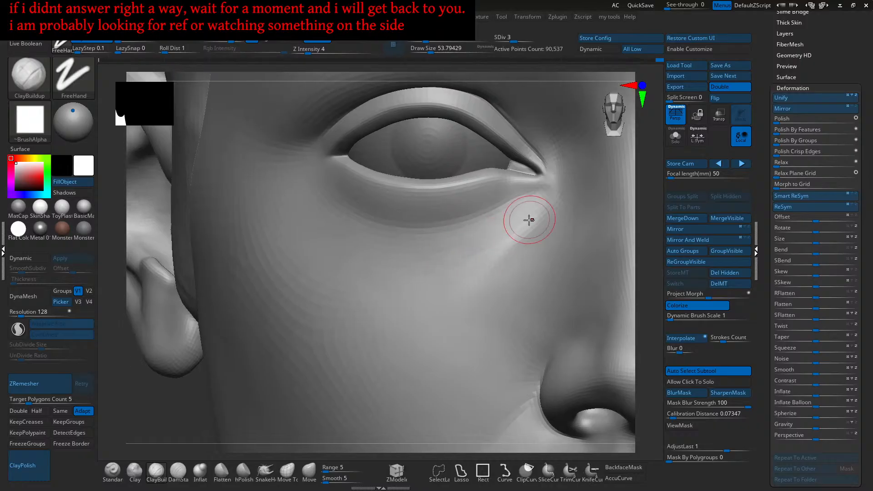
pyautogui.moveTo(427, 255)
pyautogui.mouseDown(button='right')
pyautogui.moveTo(460, 241)
pyautogui.moveTo(479, 253)
pyautogui.moveTo(490, 247)
pyautogui.mouseUp(button='right')
pyautogui.moveTo(492, 244); pyautogui.dragTo(476, 262)
pyautogui.moveTo(426, 305); pyautogui.dragTo(448, 290)
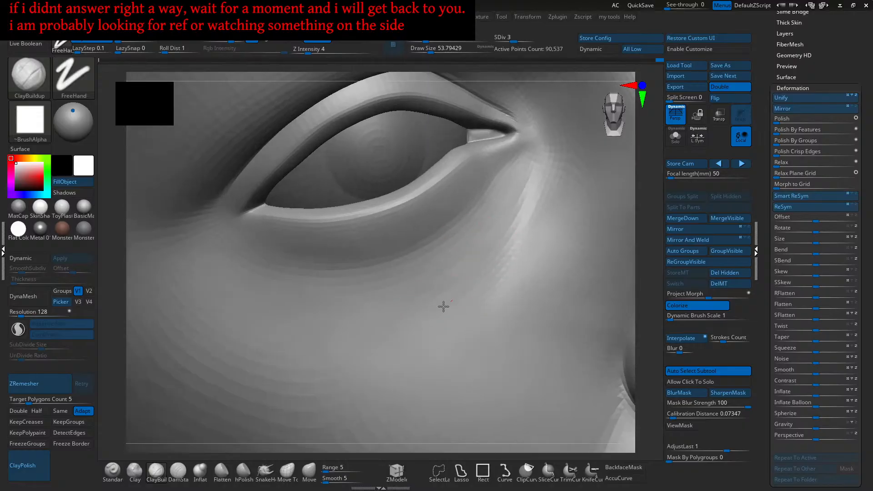
pyautogui.moveTo(421, 285); pyautogui.dragTo(456, 272)
pyautogui.moveTo(456, 285)
pyautogui.mouseDown(button='right')
pyautogui.moveTo(436, 255)
pyautogui.moveTo(456, 274)
pyautogui.moveTo(461, 270)
pyautogui.mouseUp(button='right')
# - Enlarge the brush to about 71 and build up clay below the lower lid
pyautogui.press('s')
pyautogui.moveTo(461, 270); pyautogui.dragTo(465, 270)
pyautogui.moveTo(421, 291); pyautogui.dragTo(471, 266)
pyautogui.moveTo(410, 307); pyautogui.dragTo(477, 262)
pyautogui.keyDown('ctrl'); pyautogui.moveTo(432, 302); pyautogui.dragTo(466, 293, button='right'); pyautogui.keyUp('ctrl')
pyautogui.moveTo(466, 291); pyautogui.dragTo(485, 260)
pyautogui.moveTo(418, 319); pyautogui.dragTo(432, 303)
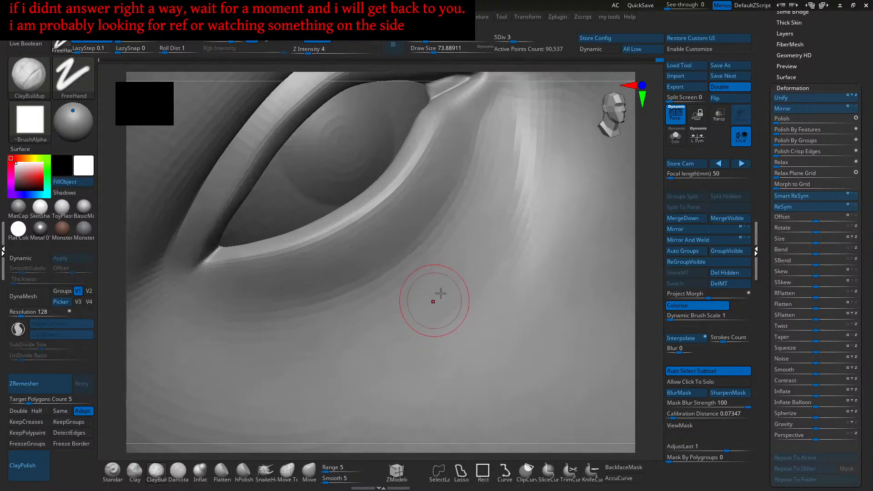
pyautogui.moveTo(422, 336); pyautogui.dragTo(495, 266)
pyautogui.moveTo(439, 327)
pyautogui.mouseDown()
pyautogui.moveTo(498, 256)
pyautogui.moveTo(459, 316)
pyautogui.moveTo(484, 258)
pyautogui.mouseUp()
pyautogui.moveTo(415, 306); pyautogui.dragTo(480, 261)
pyautogui.keyDown('alt'); pyautogui.moveTo(422, 302); pyautogui.dragTo(461, 271, button='right'); pyautogui.keyUp('alt')
pyautogui.moveTo(477, 269); pyautogui.dragTo(484, 266)
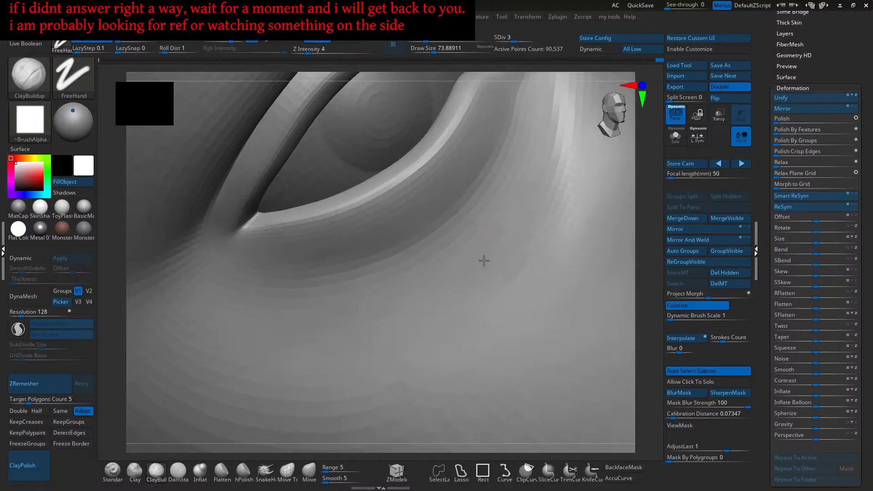
pyautogui.moveTo(484, 266); pyautogui.dragTo(480, 251, button='right')
# - Smooth once more, then frame the whole head in an upright front view
pyautogui.press('shift')
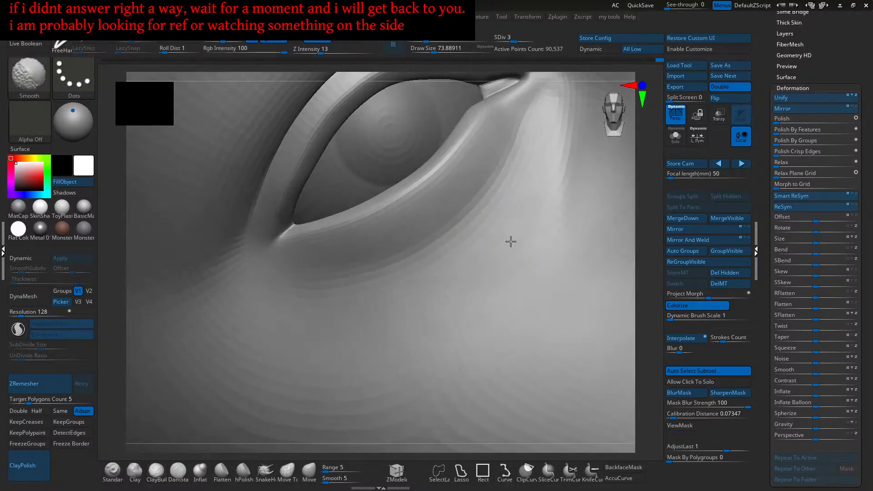
pyautogui.press('f')
pyautogui.hotkey('shift', 'f')
pyautogui.hotkey('shift', 'f')
pyautogui.keyDown('shift'); pyautogui.moveTo(450, 249); pyautogui.dragTo(464, 260, button='right'); pyautogui.keyUp('shift')
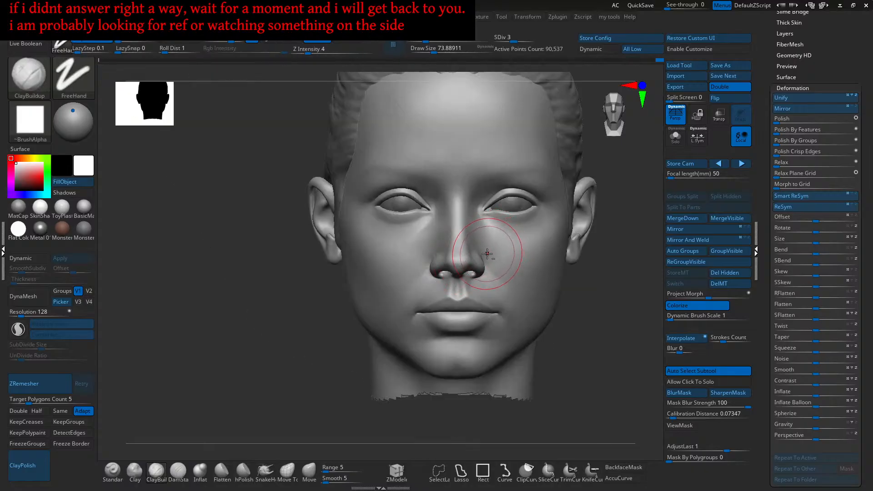
# - Build up clay beside the inner eye corner, checking it from three-quarter and front views
pyautogui.keyDown('ctrl'); pyautogui.moveTo(416, 212); pyautogui.dragTo(449, 261, button='right'); pyautogui.keyUp('ctrl')
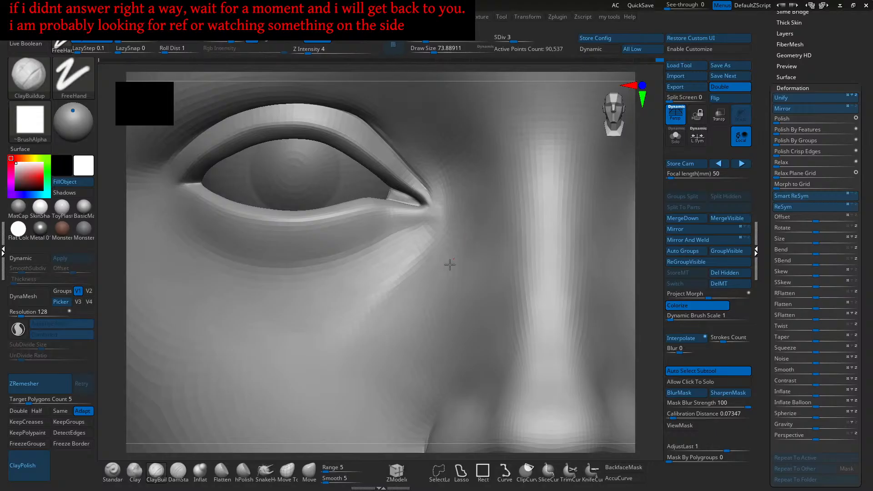
pyautogui.moveTo(462, 255)
pyautogui.mouseDown()
pyautogui.moveTo(475, 218)
pyautogui.moveTo(468, 238)
pyautogui.mouseUp()
pyautogui.moveTo(437, 252)
pyautogui.mouseDown(button='right')
pyautogui.moveTo(464, 264)
pyautogui.moveTo(458, 266)
pyautogui.mouseUp(button='right')
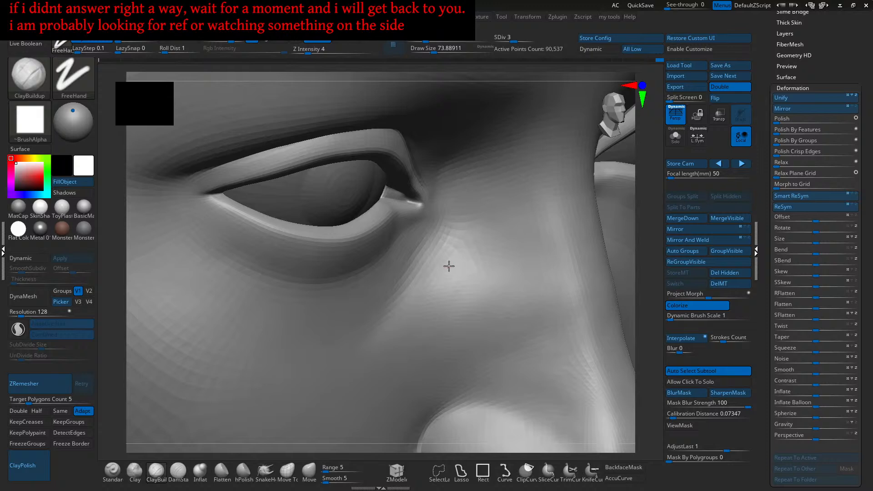
pyautogui.moveTo(450, 296)
pyautogui.mouseDown(button='right')
pyautogui.moveTo(468, 288)
pyautogui.moveTo(449, 267)
pyautogui.mouseUp(button='right')
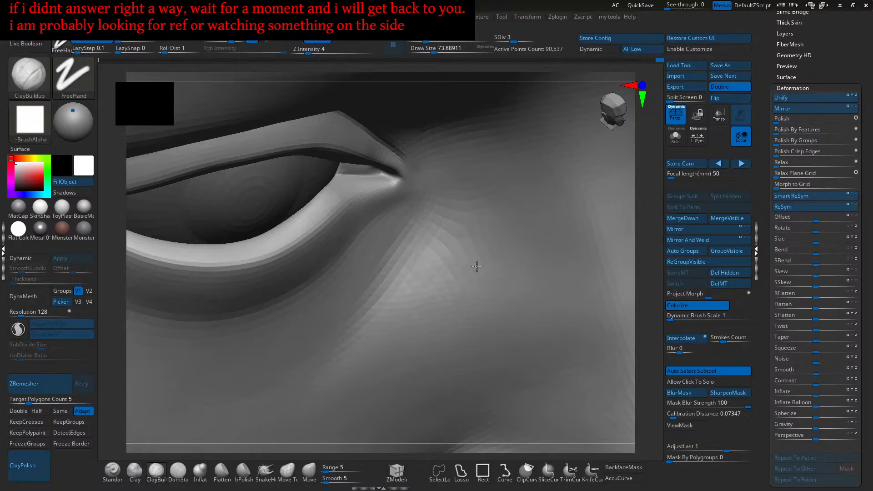
pyautogui.moveTo(462, 299)
pyautogui.keyDown('shift'); pyautogui.mouseDown(button='right')
pyautogui.moveTo(459, 273)
pyautogui.moveTo(427, 271)
pyautogui.moveTo(470, 261)
pyautogui.mouseUp(button='right'); pyautogui.keyUp('shift')
pyautogui.moveTo(459, 223)
pyautogui.keyDown('alt'); pyautogui.mouseDown(button='right')
pyautogui.moveTo(473, 251)
pyautogui.moveTo(503, 250)
pyautogui.moveTo(473, 253)
pyautogui.mouseUp(button='right'); pyautogui.keyUp('alt')
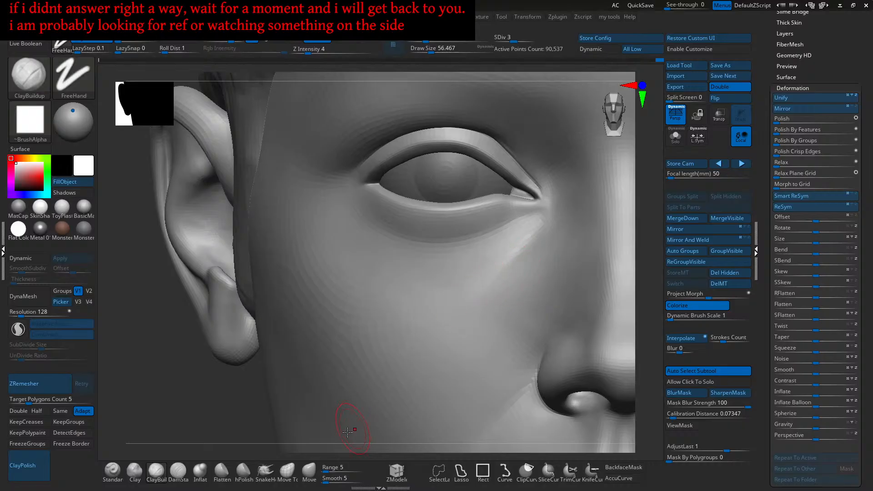
# - Select the Move brush and increase draw size to about 124
pyautogui.click(309, 470)
pyautogui.press('s')
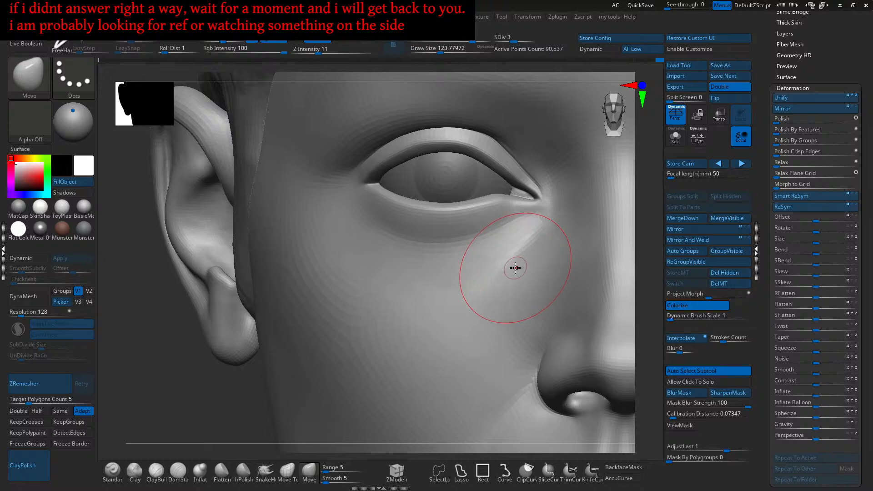
pyautogui.press(']')
pyautogui.keyDown('ctrl'); pyautogui.moveTo(520, 262); pyautogui.dragTo(511, 288, button='right'); pyautogui.keyUp('ctrl')
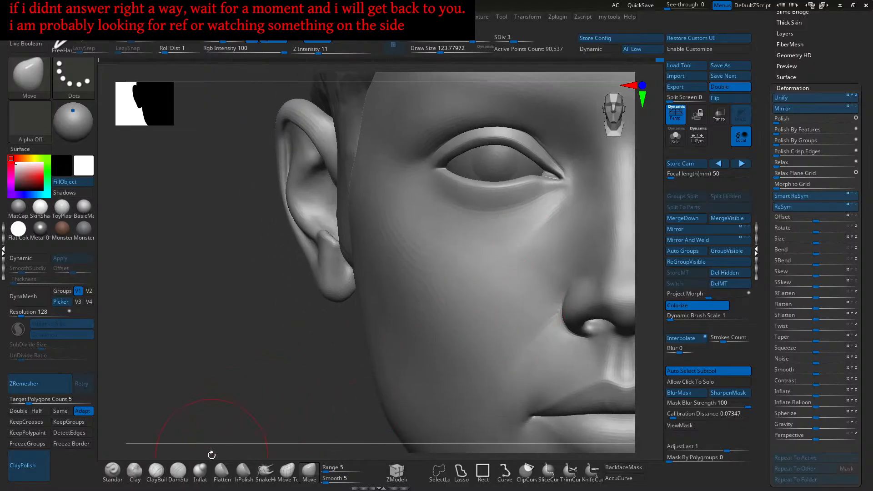
# - With Clay at Z intensity 2, raise the cheek beside the nose and inspect from several angles
pyautogui.click(135, 471)
pyautogui.moveTo(498, 294); pyautogui.dragTo(499, 302)
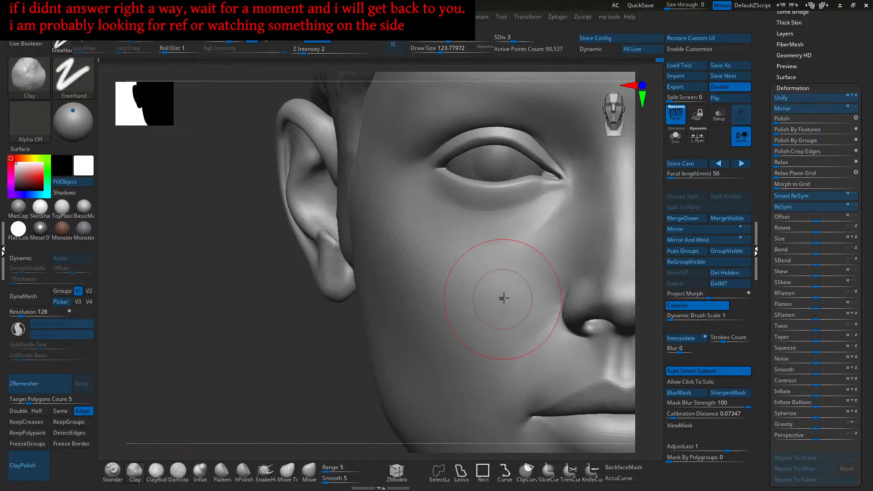
pyautogui.moveTo(474, 292)
pyautogui.keyDown('ctrl'); pyautogui.mouseDown(button='right')
pyautogui.moveTo(507, 333)
pyautogui.moveTo(485, 312)
pyautogui.moveTo(503, 311)
pyautogui.moveTo(490, 279)
pyautogui.moveTo(497, 293)
pyautogui.mouseUp(button='right'); pyautogui.keyUp('ctrl')
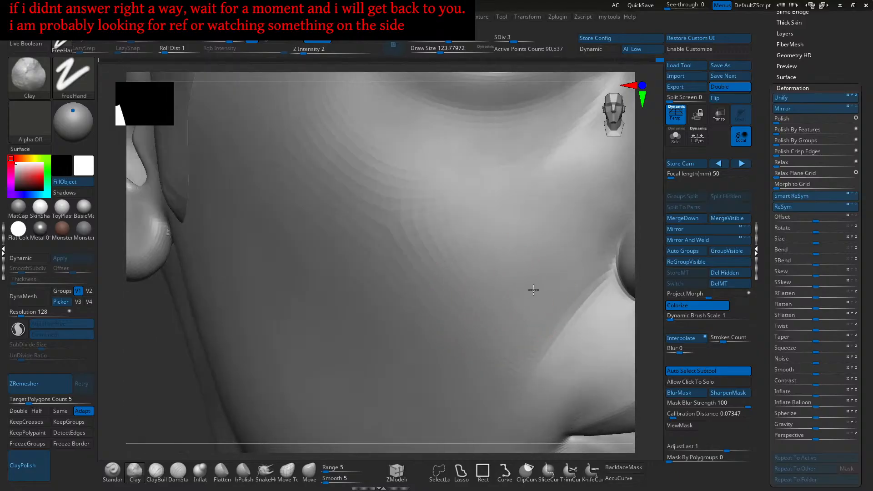
pyautogui.moveTo(481, 292)
pyautogui.mouseDown(button='right')
pyautogui.moveTo(495, 278)
pyautogui.moveTo(526, 296)
pyautogui.mouseUp(button='right')
pyautogui.moveTo(520, 325)
pyautogui.keyDown('alt'); pyautogui.mouseDown(button='right')
pyautogui.moveTo(510, 341)
pyautogui.moveTo(491, 326)
pyautogui.mouseUp(button='right'); pyautogui.keyUp('alt')
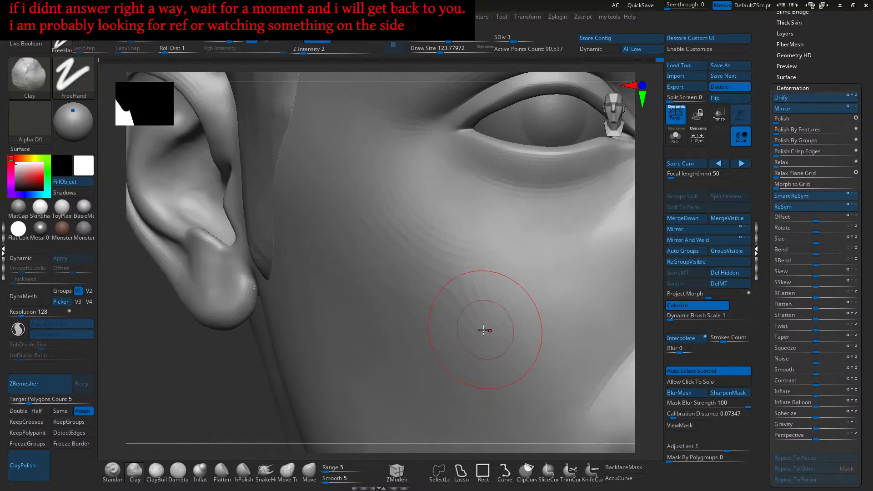
pyautogui.moveTo(540, 337)
pyautogui.keyDown('alt'); pyautogui.mouseDown(button='right')
pyautogui.moveTo(463, 321)
pyautogui.moveTo(471, 323)
pyautogui.mouseUp(button='right'); pyautogui.keyUp('alt')
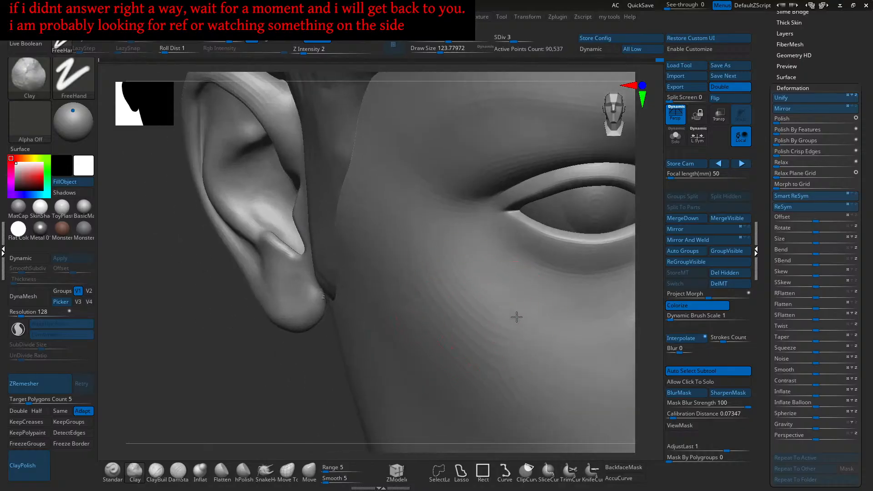
pyautogui.moveTo(524, 314)
pyautogui.mouseDown(button='right')
pyautogui.moveTo(511, 323)
pyautogui.moveTo(496, 302)
pyautogui.moveTo(507, 341)
pyautogui.moveTo(519, 336)
pyautogui.moveTo(513, 318)
pyautogui.mouseUp(button='right')
pyautogui.moveTo(575, 305)
pyautogui.mouseDown(button='right')
pyautogui.moveTo(522, 331)
pyautogui.moveTo(452, 346)
pyautogui.mouseUp(button='right')
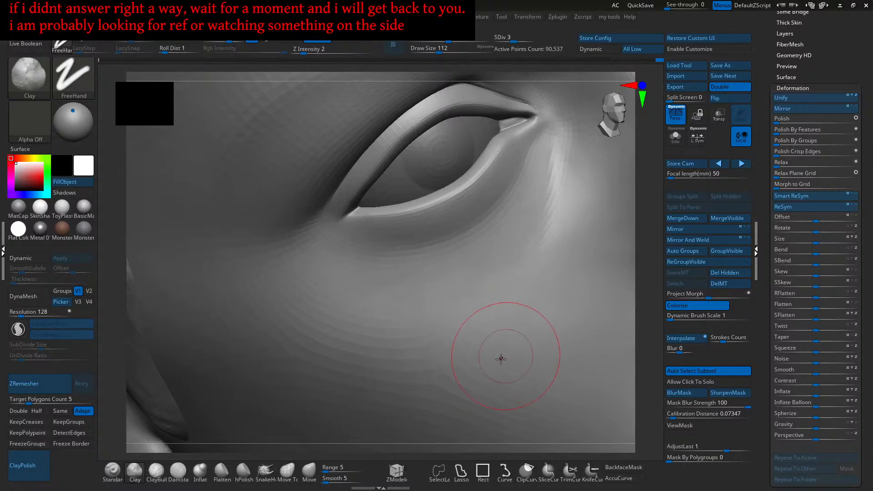
pyautogui.moveTo(501, 341); pyautogui.dragTo(472, 364, button='right')
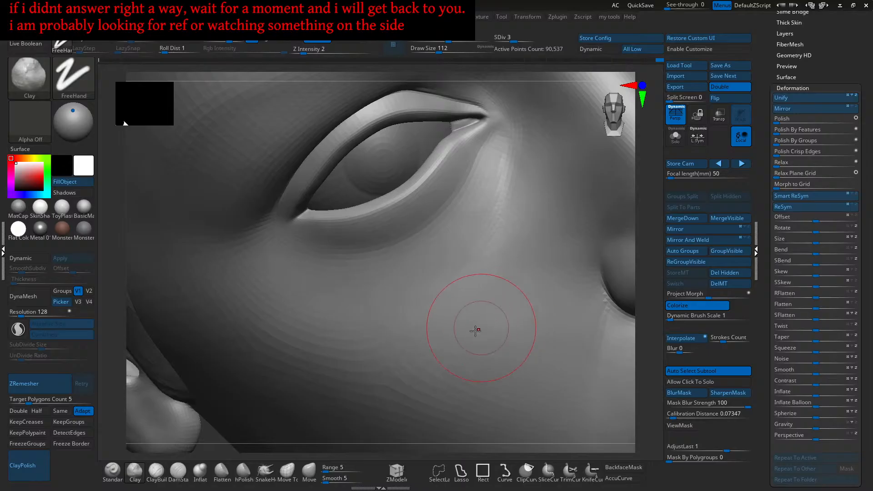
pyautogui.moveTo(491, 331)
pyautogui.keyDown('shift'); pyautogui.mouseDown(button='right')
pyautogui.moveTo(492, 339)
pyautogui.moveTo(464, 307)
pyautogui.moveTo(446, 355)
pyautogui.moveTo(442, 338)
pyautogui.mouseUp(button='right'); pyautogui.keyUp('shift')
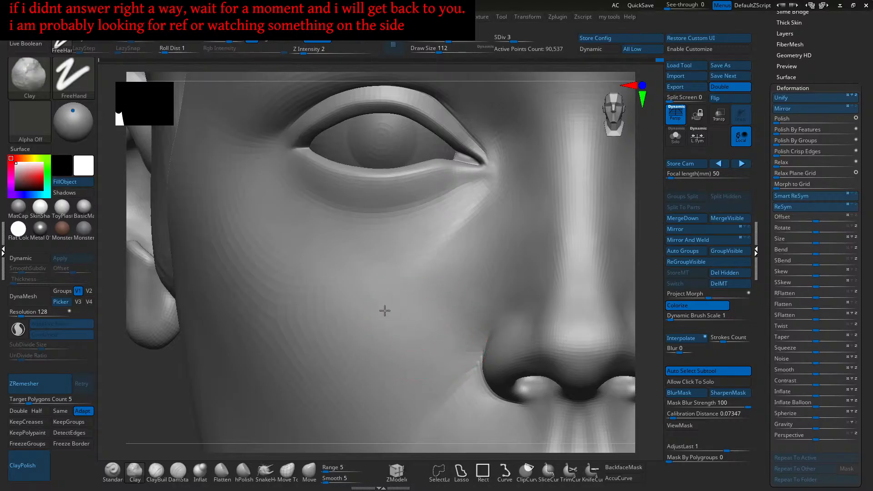
pyautogui.moveTo(432, 318); pyautogui.dragTo(401, 302, button='right')
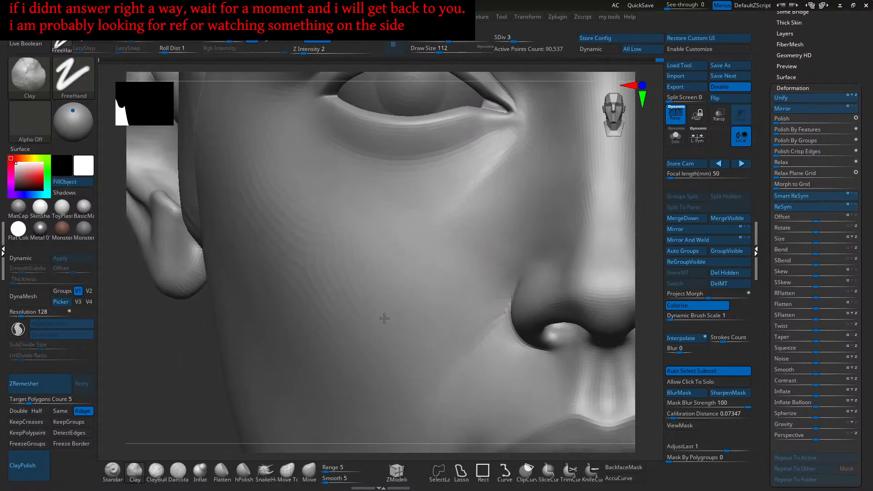
pyautogui.press('shift')
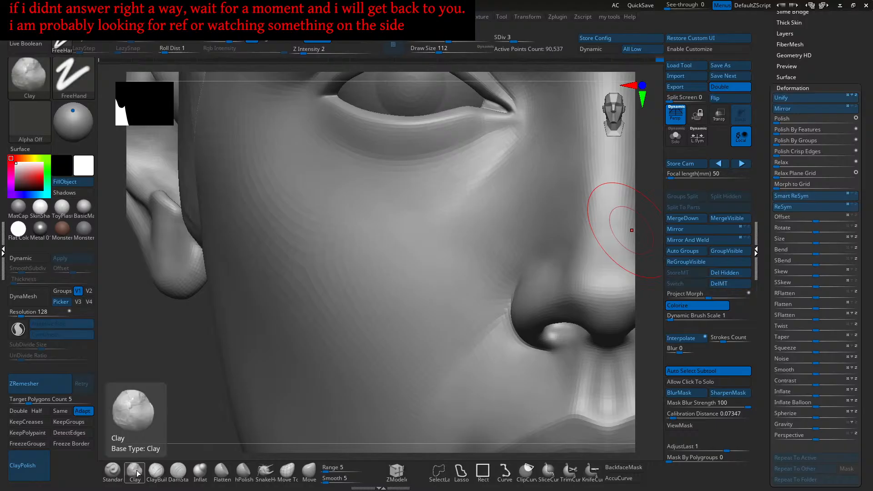
# - Add clay strokes to the cheek beside the nose and the upper cheek
pyautogui.moveTo(500, 239); pyautogui.dragTo(472, 246, button='right')
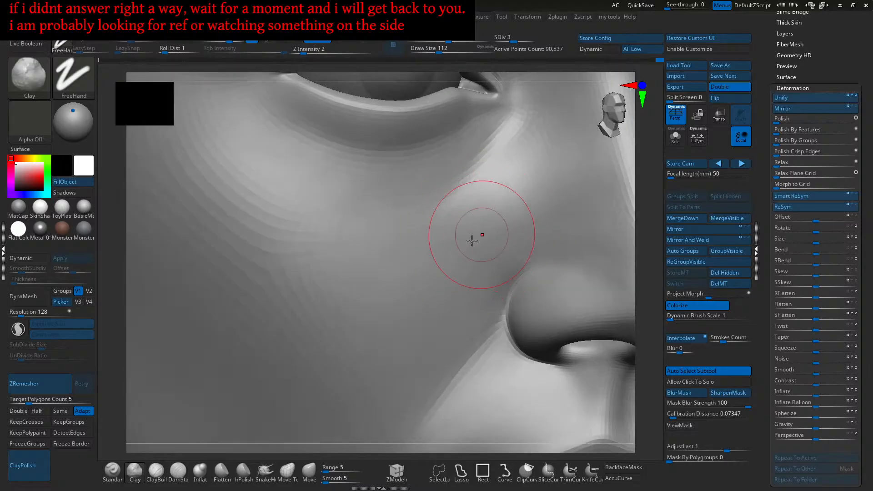
pyautogui.moveTo(507, 234); pyautogui.dragTo(505, 236, button='right')
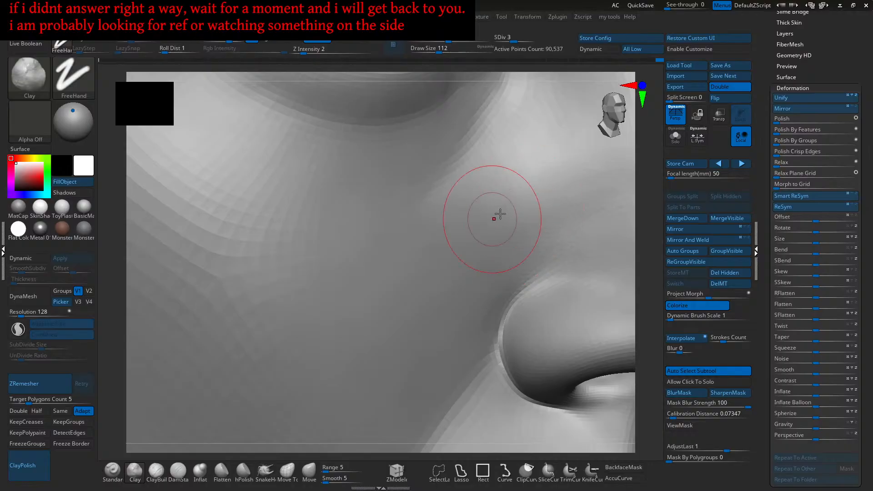
pyautogui.moveTo(455, 209); pyautogui.dragTo(470, 213)
pyautogui.moveTo(479, 216); pyautogui.dragTo(481, 223, button='right')
pyautogui.moveTo(480, 224)
pyautogui.mouseDown()
pyautogui.moveTo(464, 247)
pyautogui.moveTo(471, 249)
pyautogui.mouseUp()
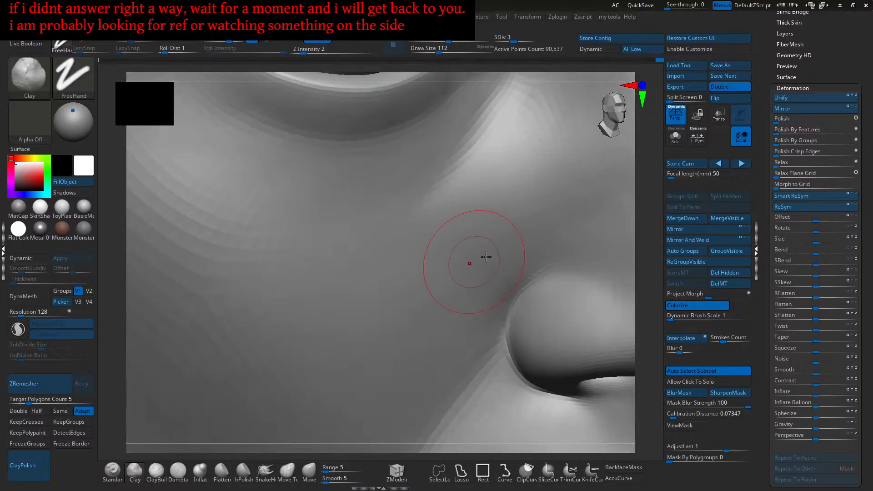
pyautogui.moveTo(475, 261); pyautogui.dragTo(477, 247, button='right')
pyautogui.moveTo(477, 248)
pyautogui.mouseDown()
pyautogui.moveTo(451, 258)
pyautogui.moveTo(421, 309)
pyautogui.mouseUp()
pyautogui.moveTo(415, 342)
pyautogui.keyDown('ctrl'); pyautogui.mouseDown(button='right')
pyautogui.moveTo(415, 318)
pyautogui.moveTo(476, 283)
pyautogui.mouseUp(button='right'); pyautogui.keyUp('ctrl')
pyautogui.moveTo(476, 284); pyautogui.dragTo(463, 299)
pyautogui.moveTo(479, 320); pyautogui.dragTo(473, 313, button='right')
pyautogui.moveTo(473, 313); pyautogui.dragTo(465, 287)
# - Orbit to a frontal view, smooth the cheek clay strokes, and zoom out to the head
pyautogui.moveTo(474, 280); pyautogui.dragTo(501, 295, button='right')
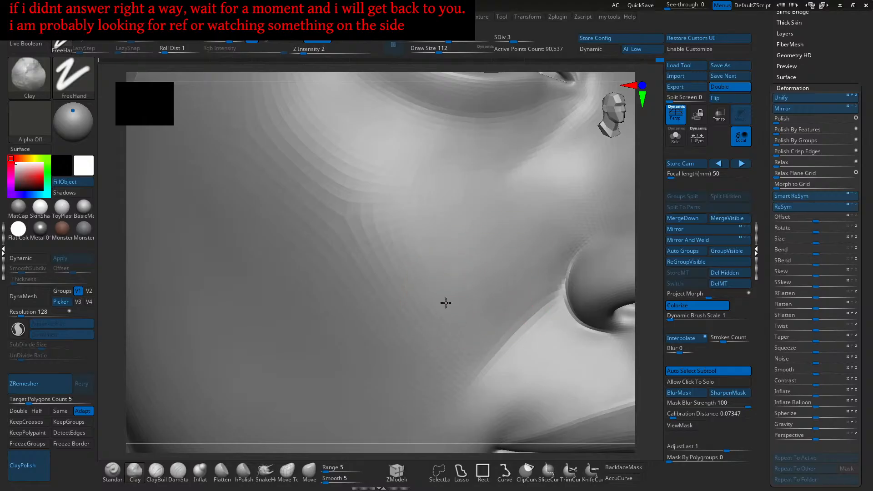
pyautogui.moveTo(451, 275)
pyautogui.mouseDown(button='right')
pyautogui.moveTo(472, 284)
pyautogui.moveTo(475, 311)
pyautogui.moveTo(465, 310)
pyautogui.mouseUp(button='right')
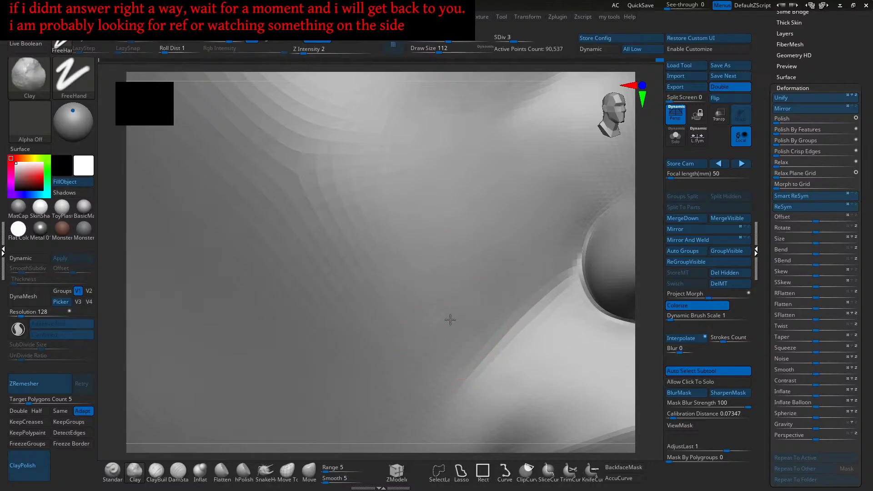
pyautogui.moveTo(496, 255); pyautogui.dragTo(461, 292, button='right')
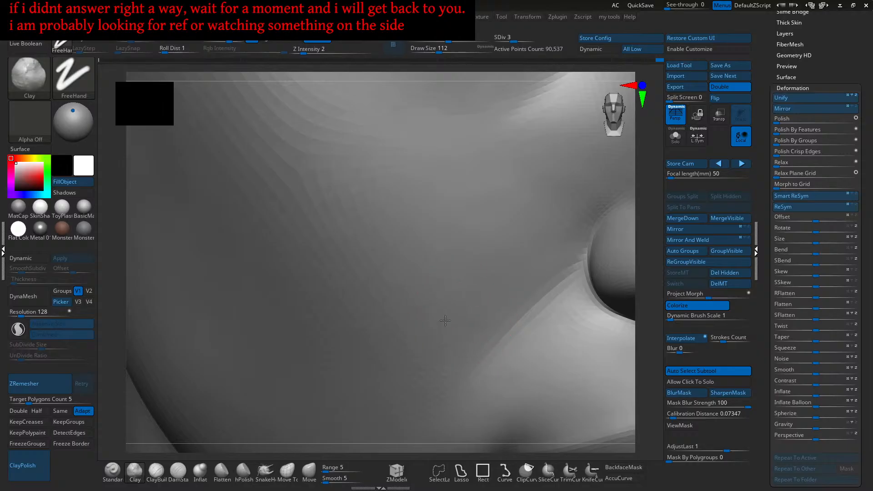
pyautogui.moveTo(437, 284); pyautogui.dragTo(433, 332)
pyautogui.moveTo(481, 300)
pyautogui.keyDown('ctrl'); pyautogui.mouseDown(button='right')
pyautogui.moveTo(433, 312)
pyautogui.moveTo(477, 302)
pyautogui.moveTo(471, 309)
pyautogui.mouseUp(button='right'); pyautogui.keyUp('ctrl')
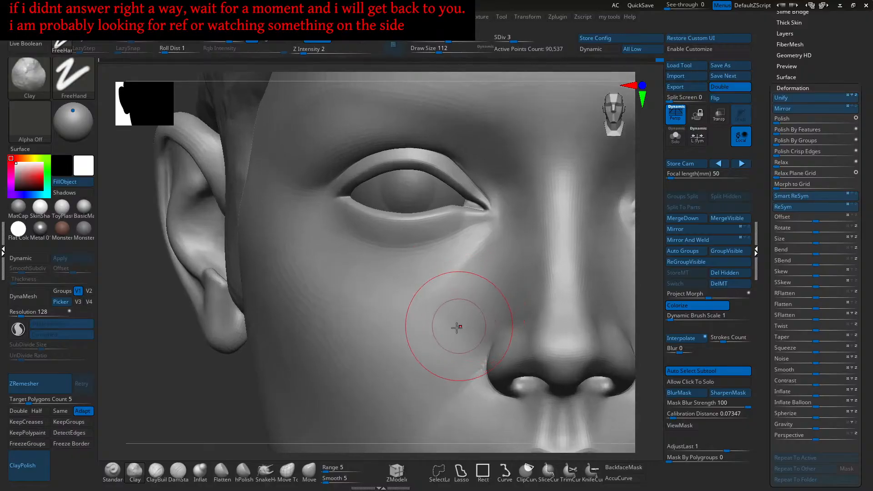
# - Switch to the Standard brush (BST) and frame the ear, eye and nose
pyautogui.press('b')
pyautogui.press('s')
pyautogui.press('t')
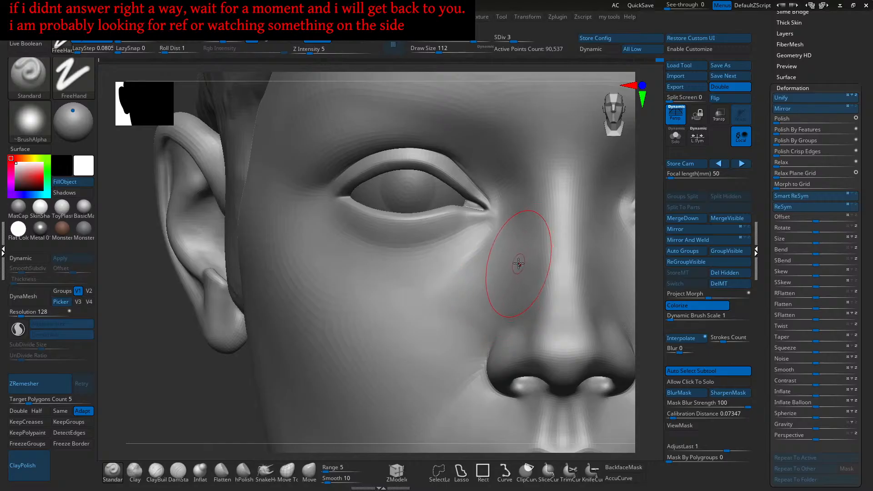
pyautogui.moveTo(479, 308)
pyautogui.mouseDown(button='right')
pyautogui.moveTo(458, 327)
pyautogui.moveTo(473, 349)
pyautogui.moveTo(509, 349)
pyautogui.moveTo(499, 326)
pyautogui.moveTo(499, 344)
pyautogui.moveTo(477, 364)
pyautogui.moveTo(486, 350)
pyautogui.moveTo(477, 354)
pyautogui.moveTo(483, 360)
pyautogui.mouseUp(button='right')
pyautogui.moveTo(473, 397)
pyautogui.mouseDown(button='right')
pyautogui.moveTo(486, 358)
pyautogui.moveTo(472, 354)
pyautogui.moveTo(456, 322)
pyautogui.moveTo(476, 308)
pyautogui.mouseUp(button='right')
pyautogui.moveTo(468, 308)
pyautogui.keyDown('shift'); pyautogui.mouseDown()
pyautogui.moveTo(438, 307)
pyautogui.moveTo(455, 316)
pyautogui.mouseUp(); pyautogui.keyUp('shift')
pyautogui.moveTo(475, 327)
pyautogui.keyDown('ctrl'); pyautogui.mouseDown(button='right')
pyautogui.moveTo(466, 309)
pyautogui.moveTo(473, 317)
pyautogui.moveTo(454, 317)
pyautogui.moveTo(456, 330)
pyautogui.moveTo(494, 315)
pyautogui.moveTo(474, 302)
pyautogui.moveTo(477, 319)
pyautogui.moveTo(458, 328)
pyautogui.moveTo(485, 327)
pyautogui.moveTo(490, 320)
pyautogui.moveTo(476, 328)
pyautogui.moveTo(500, 288)
pyautogui.moveTo(500, 328)
pyautogui.mouseUp(button='right'); pyautogui.keyUp('ctrl')
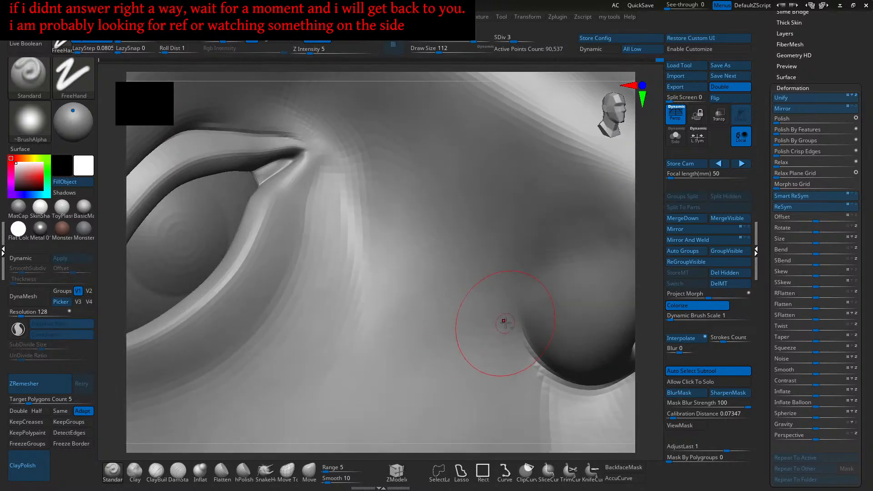
# - Smooth the cheek below the eye and build up the ridge below the inner eye corner
pyautogui.press('shift')
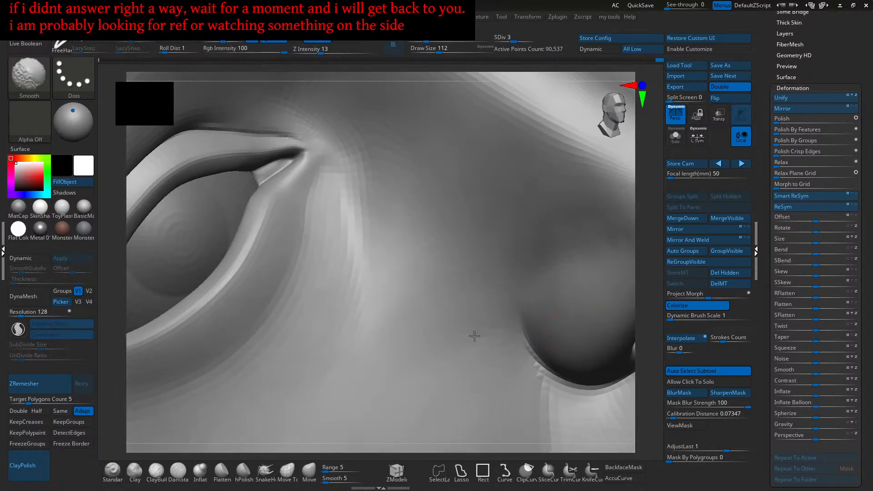
pyautogui.moveTo(494, 324)
pyautogui.mouseDown(button='right')
pyautogui.moveTo(503, 316)
pyautogui.moveTo(477, 328)
pyautogui.moveTo(473, 282)
pyautogui.moveTo(469, 324)
pyautogui.moveTo(487, 314)
pyautogui.mouseUp(button='right')
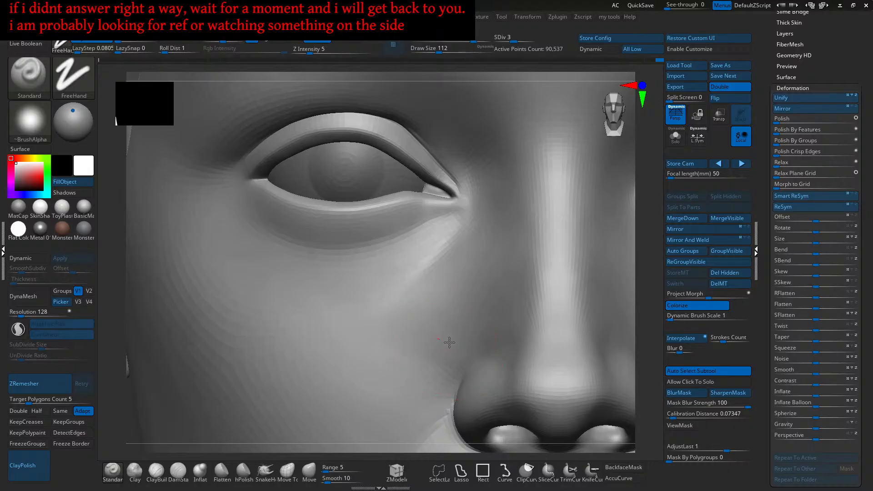
pyautogui.moveTo(437, 355)
pyautogui.keyDown('alt'); pyautogui.mouseDown()
pyautogui.moveTo(429, 327)
pyautogui.moveTo(421, 343)
pyautogui.mouseUp(); pyautogui.keyUp('alt')
pyautogui.moveTo(435, 330)
pyautogui.keyDown('alt'); pyautogui.mouseDown(button='right')
pyautogui.moveTo(455, 345)
pyautogui.moveTo(470, 302)
pyautogui.moveTo(462, 324)
pyautogui.moveTo(471, 304)
pyautogui.moveTo(484, 305)
pyautogui.moveTo(475, 302)
pyautogui.moveTo(484, 285)
pyautogui.mouseUp(button='right'); pyautogui.keyUp('alt')
pyautogui.press('[')
pyautogui.press('[')
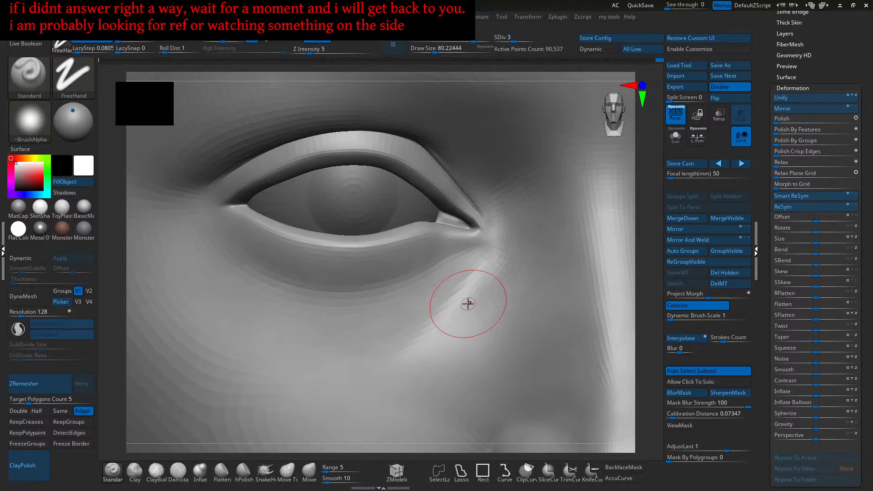
pyautogui.moveTo(460, 315); pyautogui.dragTo(483, 301, button='right')
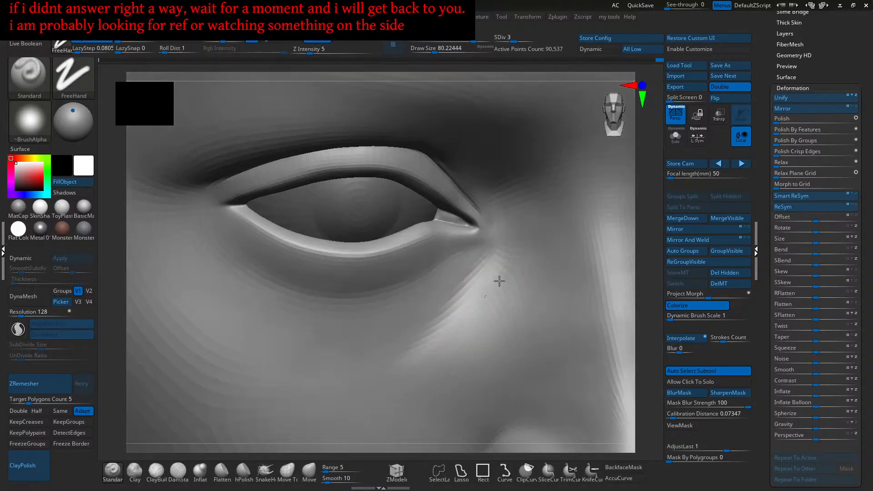
pyautogui.moveTo(469, 320)
pyautogui.mouseDown()
pyautogui.moveTo(481, 308)
pyautogui.moveTo(444, 342)
pyautogui.mouseUp()
pyautogui.moveTo(497, 311)
pyautogui.mouseDown(button='right')
pyautogui.moveTo(486, 323)
pyautogui.moveTo(506, 305)
pyautogui.mouseUp(button='right')
# - Enlarge the brush and reshape the cheek near the inner eye corner
pyautogui.press(']')
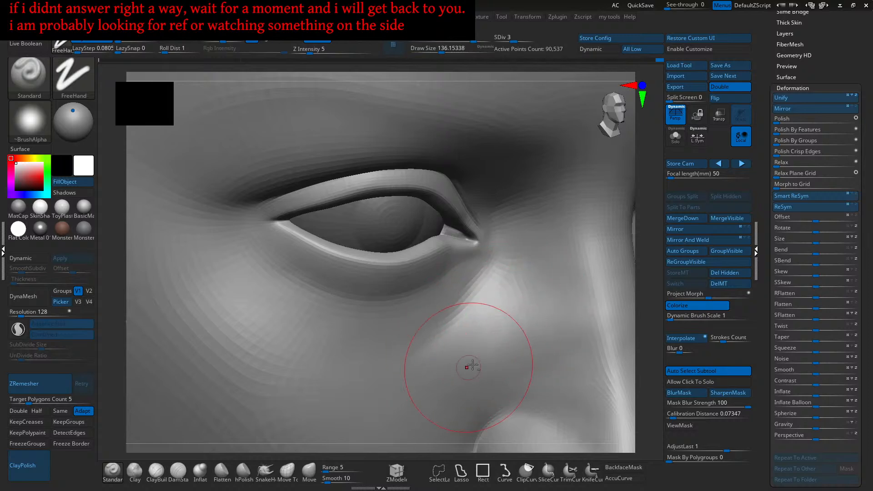
pyautogui.moveTo(488, 351)
pyautogui.keyDown('alt'); pyautogui.mouseDown()
pyautogui.moveTo(551, 324)
pyautogui.moveTo(504, 357)
pyautogui.mouseUp(); pyautogui.keyUp('alt')
pyautogui.moveTo(526, 364)
pyautogui.mouseDown(button='right')
pyautogui.moveTo(517, 362)
pyautogui.moveTo(536, 335)
pyautogui.mouseUp(button='right')
pyautogui.moveTo(509, 371)
pyautogui.keyDown('alt'); pyautogui.mouseDown()
pyautogui.moveTo(493, 362)
pyautogui.moveTo(522, 332)
pyautogui.mouseUp(); pyautogui.keyUp('alt')
pyautogui.moveTo(511, 375)
pyautogui.keyDown('ctrl'); pyautogui.mouseDown(button='right')
pyautogui.moveTo(489, 327)
pyautogui.moveTo(487, 282)
pyautogui.moveTo(495, 296)
pyautogui.mouseUp(button='right'); pyautogui.keyUp('ctrl')
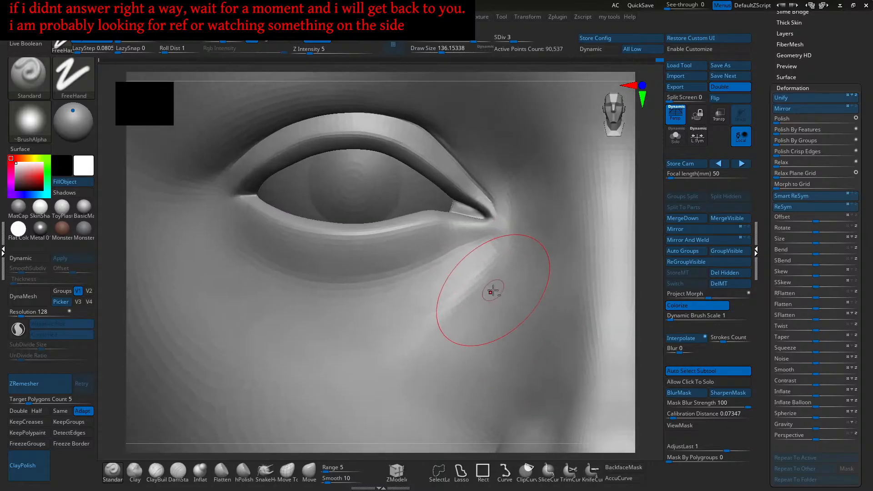
# - Carve and deepen the tear-trough crease under the eye
pyautogui.keyDown('alt'); pyautogui.moveTo(495, 269); pyautogui.dragTo(429, 343); pyautogui.keyUp('alt')
pyautogui.moveTo(430, 339)
pyautogui.mouseDown(button='right')
pyautogui.moveTo(491, 308)
pyautogui.moveTo(482, 287)
pyautogui.mouseUp(button='right')
pyautogui.keyDown('alt'); pyautogui.moveTo(464, 300); pyautogui.dragTo(433, 341); pyautogui.keyUp('alt')
pyautogui.keyDown('alt'); pyautogui.moveTo(476, 300); pyautogui.dragTo(437, 345); pyautogui.keyUp('alt')
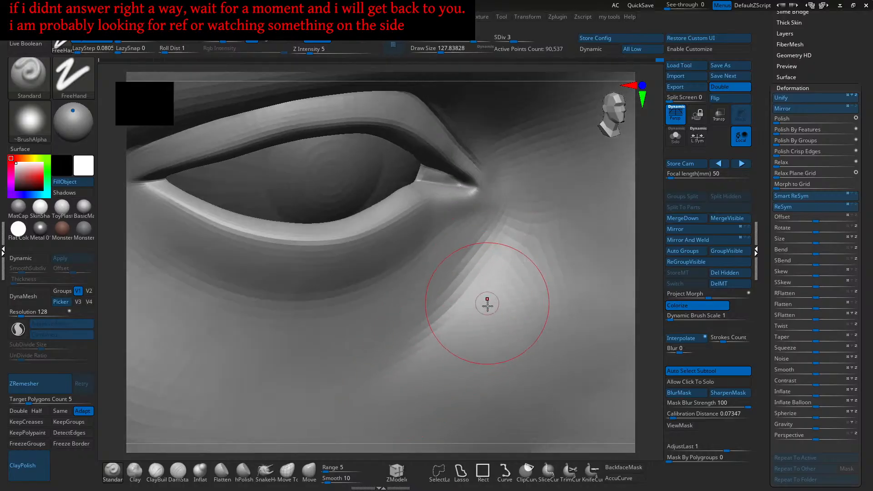
pyautogui.moveTo(485, 304); pyautogui.dragTo(488, 322, button='right')
pyautogui.moveTo(487, 305)
pyautogui.keyDown('alt'); pyautogui.mouseDown()
pyautogui.moveTo(441, 352)
pyautogui.moveTo(449, 358)
pyautogui.moveTo(442, 365)
pyautogui.mouseUp(); pyautogui.keyUp('alt')
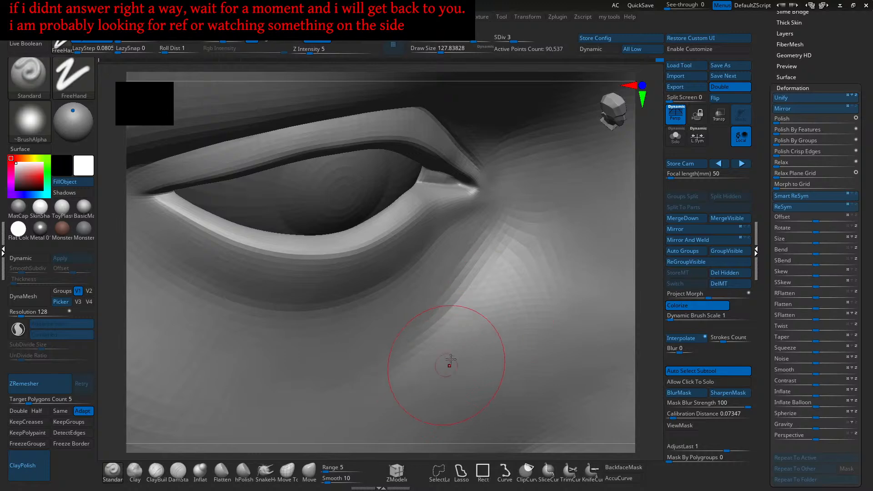
pyautogui.moveTo(478, 300)
pyautogui.mouseDown(button='right')
pyautogui.moveTo(459, 307)
pyautogui.moveTo(472, 288)
pyautogui.moveTo(499, 286)
pyautogui.mouseUp(button='right')
# - Shrink the brush, carve and soften the crease under the eye corner, then pick Clay
pyautogui.press('s')
pyautogui.moveTo(510, 284)
pyautogui.mouseDown()
pyautogui.moveTo(509, 306)
pyautogui.moveTo(439, 382)
pyautogui.mouseUp()
pyautogui.press('shift')
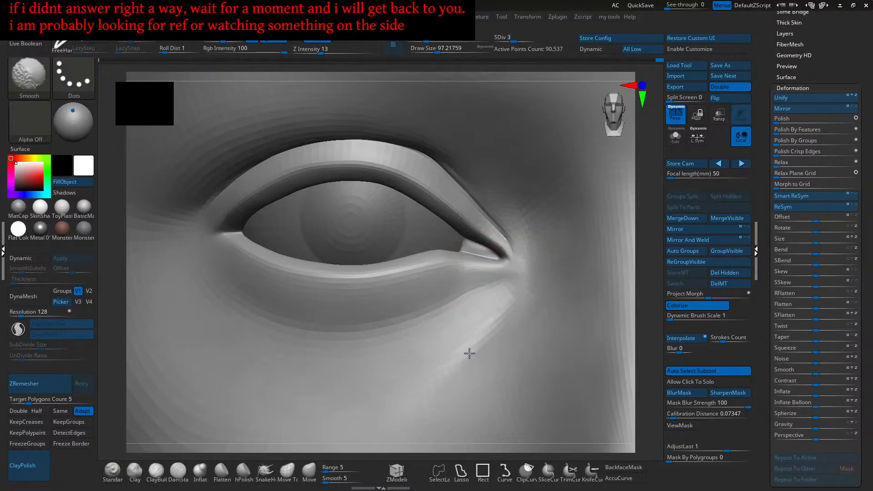
pyautogui.moveTo(480, 351)
pyautogui.keyDown('ctrl'); pyautogui.mouseDown(button='right')
pyautogui.moveTo(473, 328)
pyautogui.moveTo(489, 320)
pyautogui.mouseUp(button='right'); pyautogui.keyUp('ctrl')
pyautogui.moveTo(496, 325); pyautogui.dragTo(504, 291)
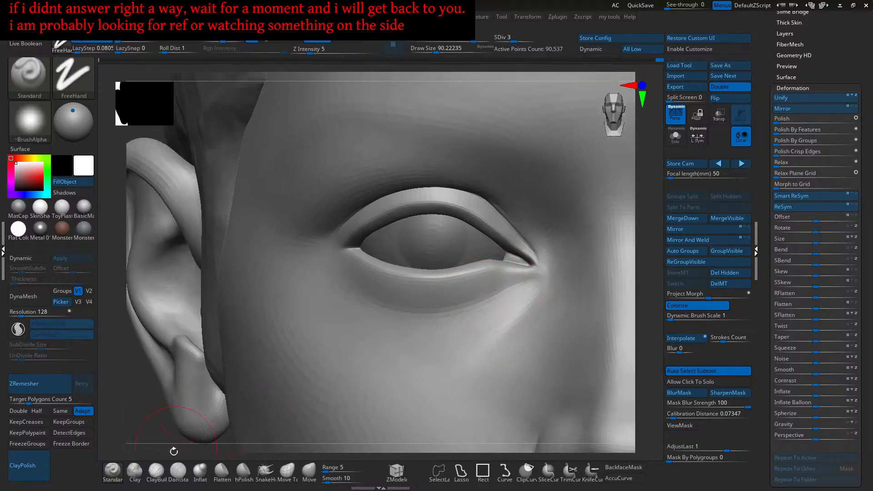
pyautogui.click(134, 471)
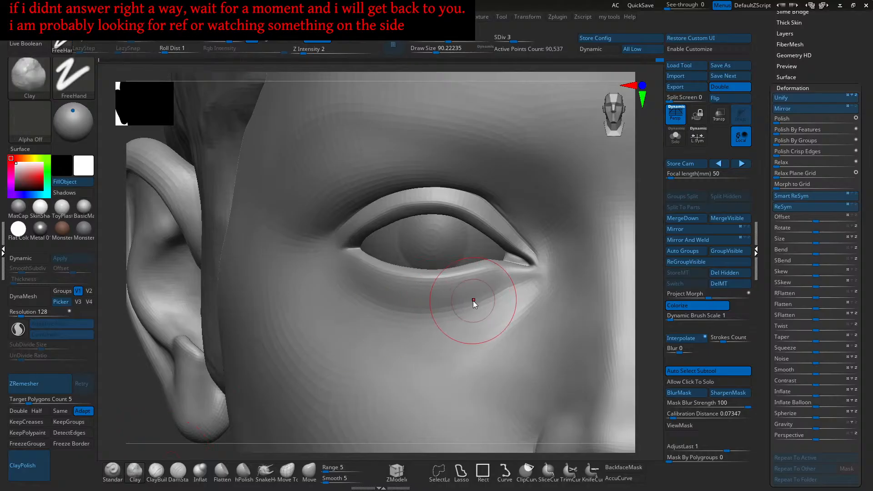
# - Reduce the Clay brush to about 74 and orbit to a three-quarter view of the eye
pyautogui.press('[')
pyautogui.press('[')
pyautogui.press('[')
pyautogui.press('[')
pyautogui.moveTo(422, 325)
pyautogui.keyDown('ctrl'); pyautogui.mouseDown(button='right')
pyautogui.moveTo(413, 323)
pyautogui.moveTo(415, 302)
pyautogui.moveTo(436, 325)
pyautogui.moveTo(427, 326)
pyautogui.mouseUp(button='right'); pyautogui.keyUp('ctrl')
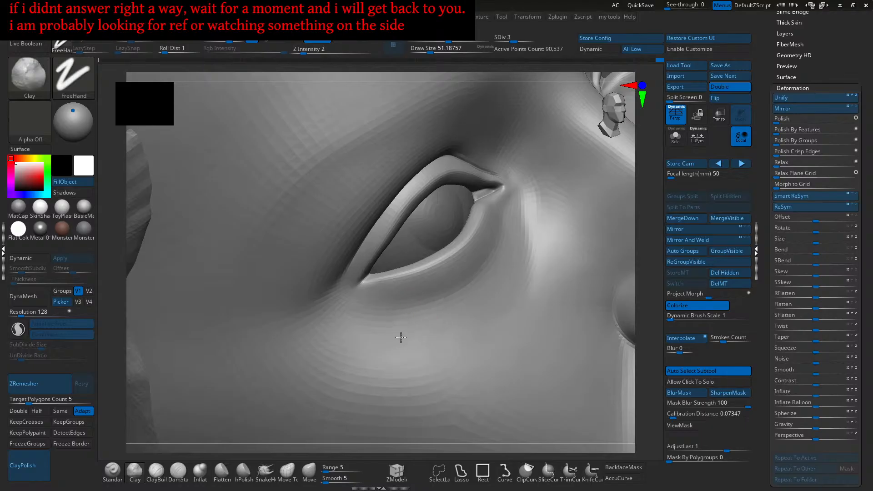
pyautogui.moveTo(393, 352); pyautogui.dragTo(428, 325, button='right')
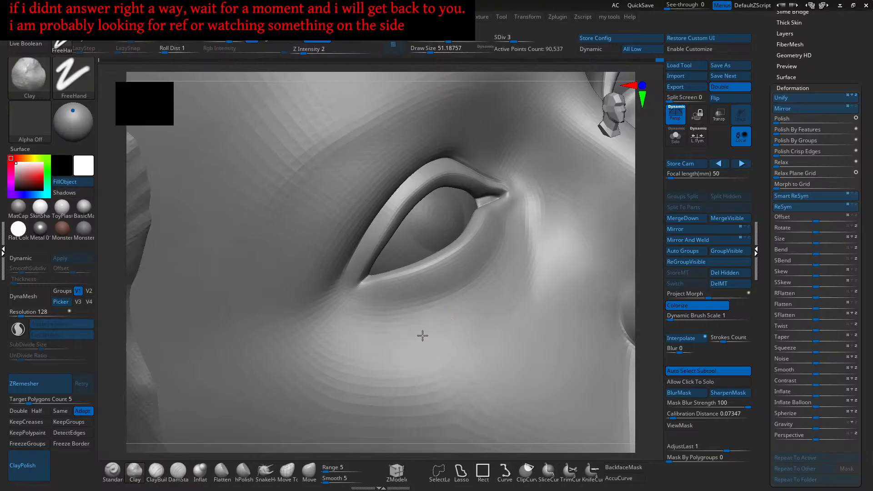
pyautogui.moveTo(514, 304); pyautogui.dragTo(468, 336, button='right')
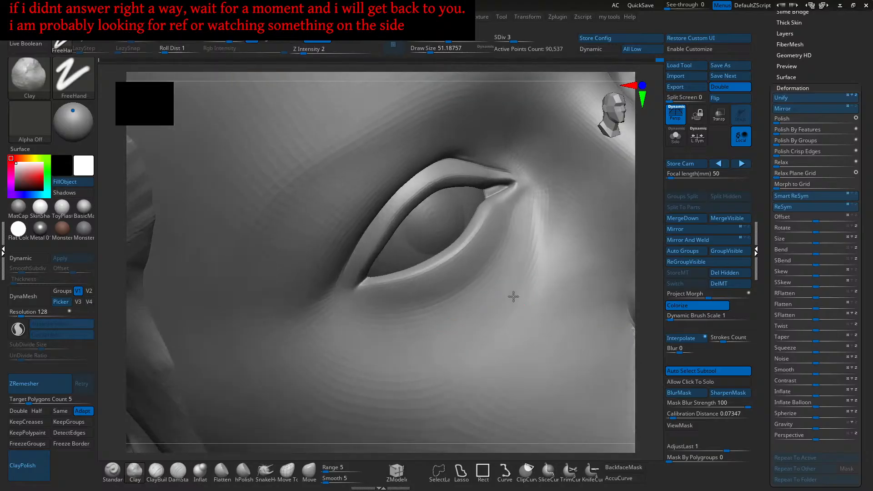
pyautogui.moveTo(402, 337)
pyautogui.mouseDown(button='right')
pyautogui.moveTo(429, 321)
pyautogui.moveTo(407, 318)
pyautogui.moveTo(403, 331)
pyautogui.mouseUp(button='right')
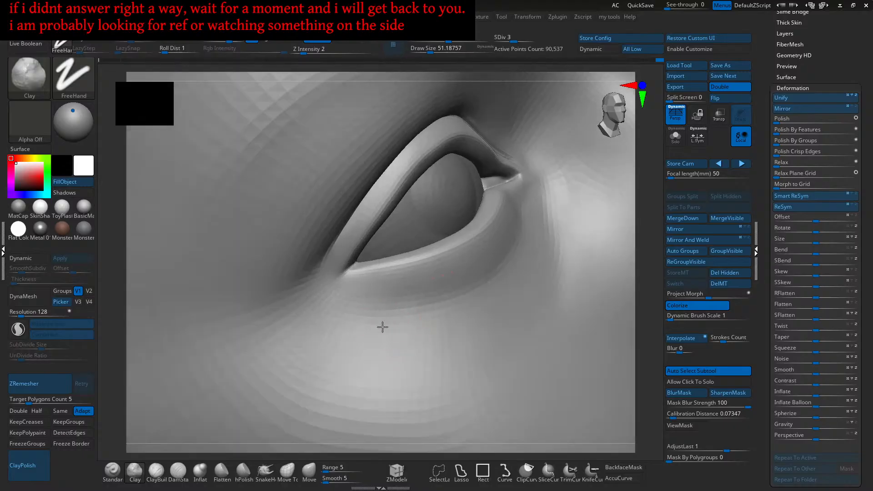
pyautogui.moveTo(372, 321); pyautogui.dragTo(405, 288, button='right')
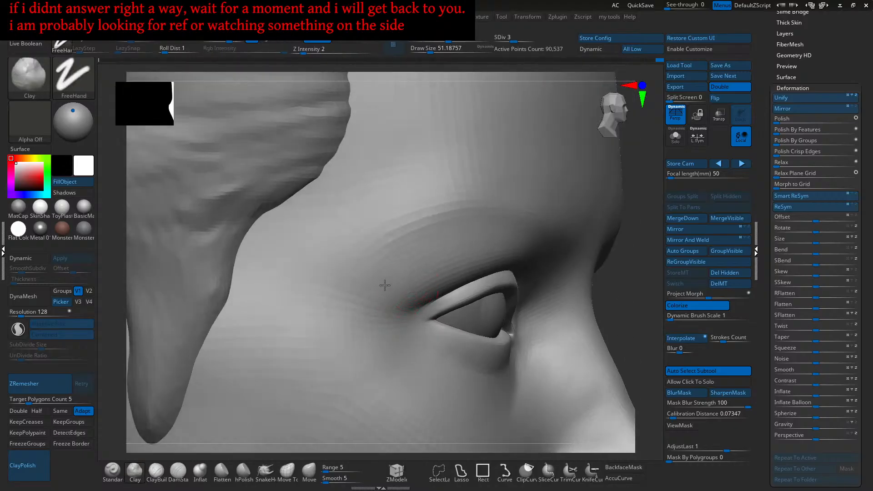
pyautogui.moveTo(417, 253); pyautogui.dragTo(430, 327, button='right')
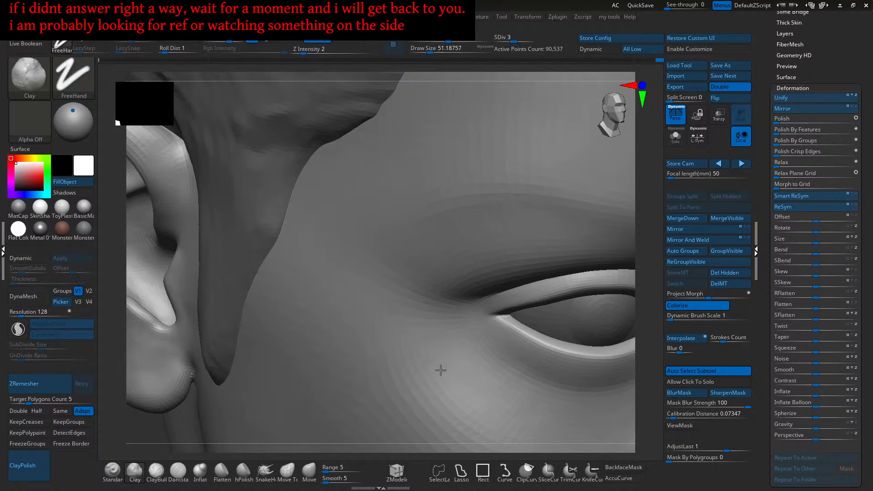
# - Lightly build up the cheek below the eye so it blends toward the nose
pyautogui.moveTo(432, 370); pyautogui.dragTo(425, 322, button='right')
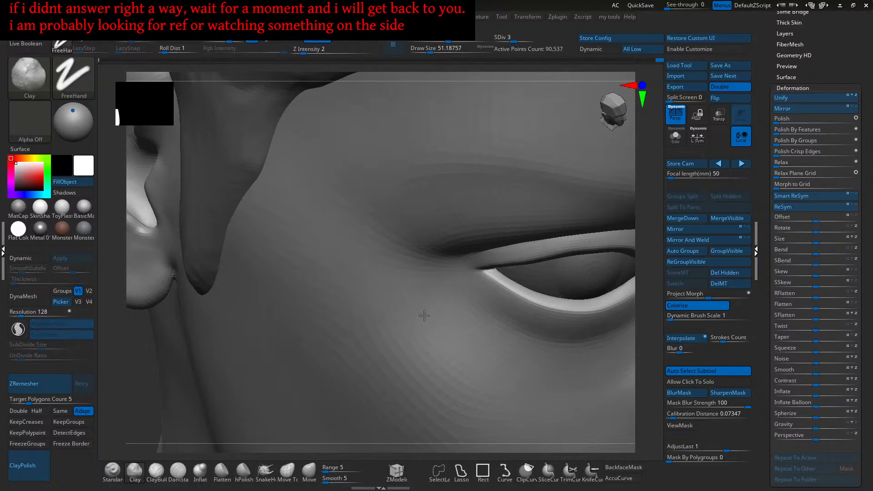
pyautogui.moveTo(424, 318); pyautogui.dragTo(420, 347, button='right')
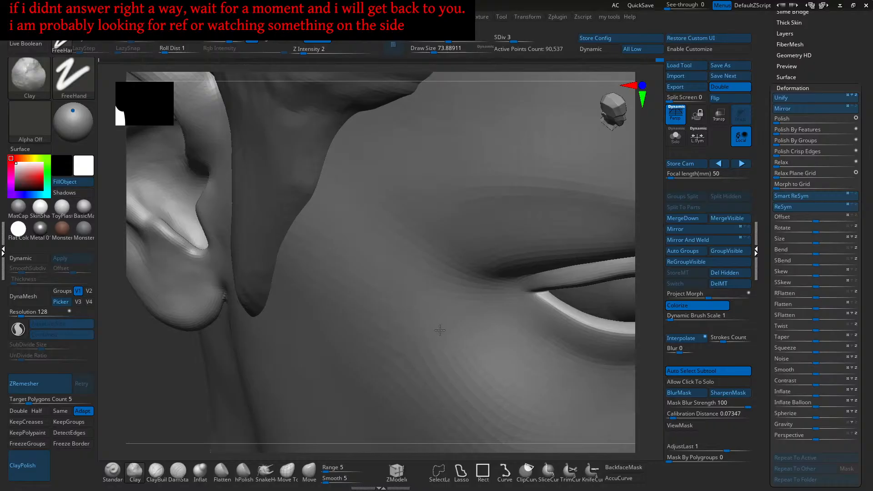
pyautogui.moveTo(430, 313)
pyautogui.mouseDown()
pyautogui.moveTo(438, 344)
pyautogui.moveTo(414, 326)
pyautogui.moveTo(399, 353)
pyautogui.mouseUp()
pyautogui.moveTo(477, 347); pyautogui.dragTo(465, 345, button='right')
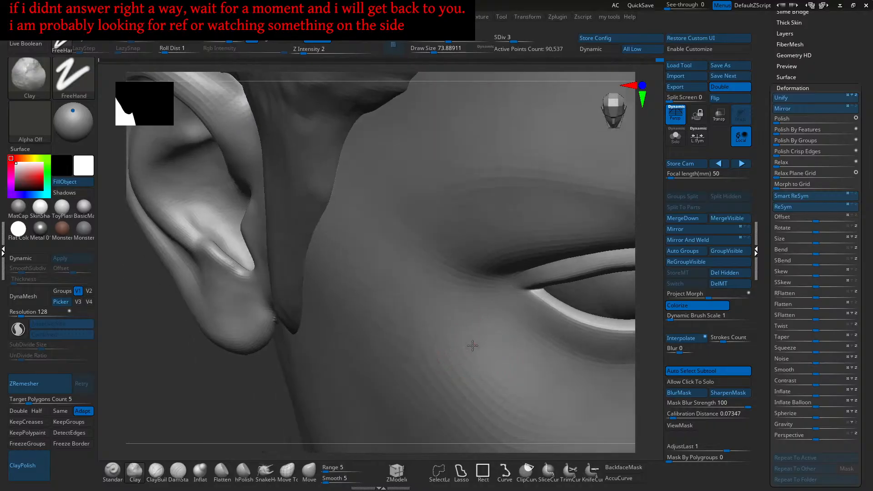
pyautogui.moveTo(464, 329)
pyautogui.mouseDown()
pyautogui.moveTo(470, 356)
pyautogui.moveTo(444, 326)
pyautogui.mouseUp()
# - Tilt in close to the eye opening, then step back to a front view of the head
pyautogui.moveTo(487, 371)
pyautogui.mouseDown(button='right')
pyautogui.moveTo(471, 364)
pyautogui.moveTo(491, 350)
pyautogui.moveTo(494, 369)
pyautogui.mouseUp(button='right')
pyautogui.moveTo(493, 370); pyautogui.dragTo(502, 359)
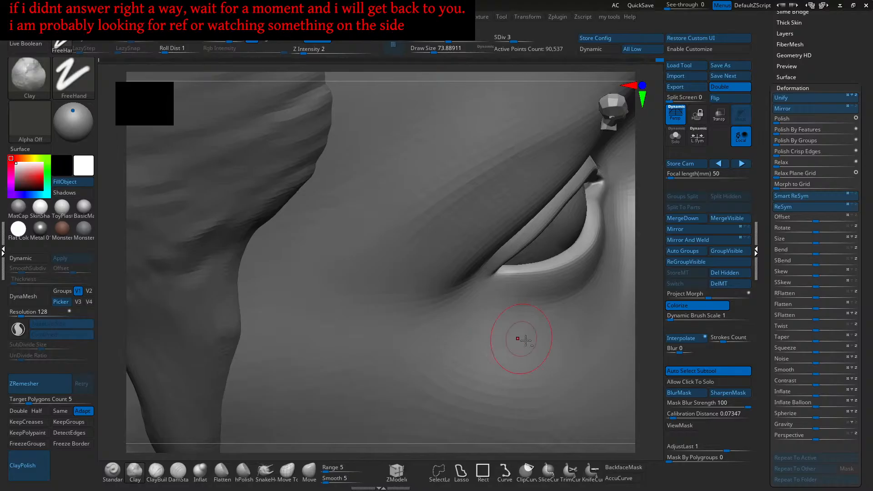
pyautogui.moveTo(487, 336); pyautogui.dragTo(462, 358, button='right')
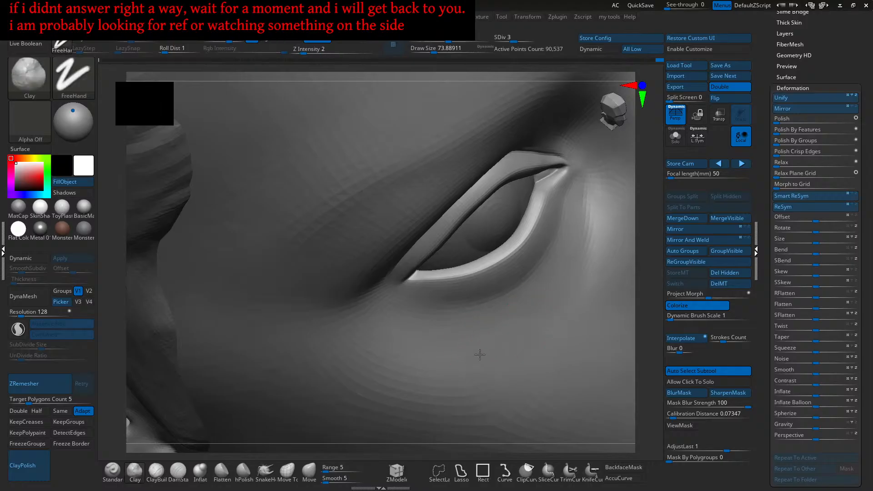
pyautogui.keyDown('ctrl'); pyautogui.moveTo(496, 348); pyautogui.dragTo(429, 337, button='right'); pyautogui.keyUp('ctrl')
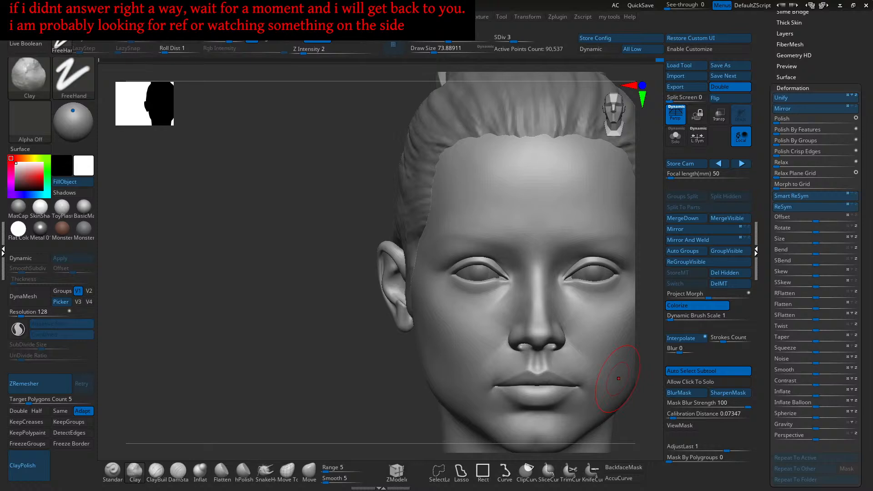
# - Switch to DamStandard, shrink the draw size to about 30, and zoom in toward the eye
pyautogui.keyDown('alt'); pyautogui.moveTo(529, 330); pyautogui.dragTo(482, 309, button='right'); pyautogui.keyUp('alt')
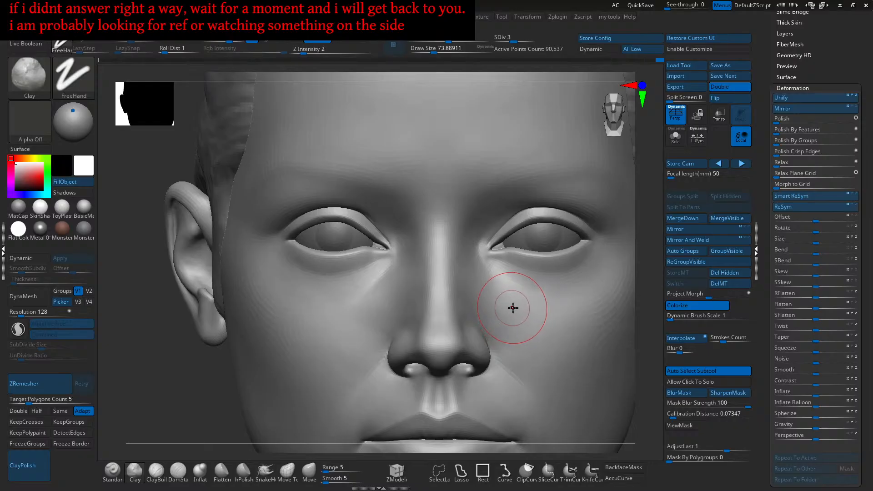
pyautogui.click(178, 470)
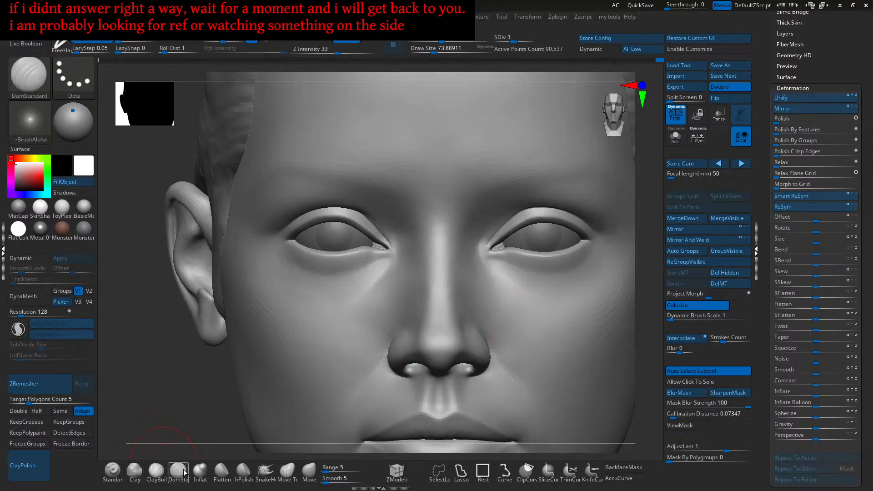
pyautogui.keyDown('ctrl'); pyautogui.moveTo(523, 316); pyautogui.dragTo(467, 295, button='right'); pyautogui.keyUp('ctrl')
pyautogui.press('s')
pyautogui.moveTo(452, 276); pyautogui.dragTo(444, 277)
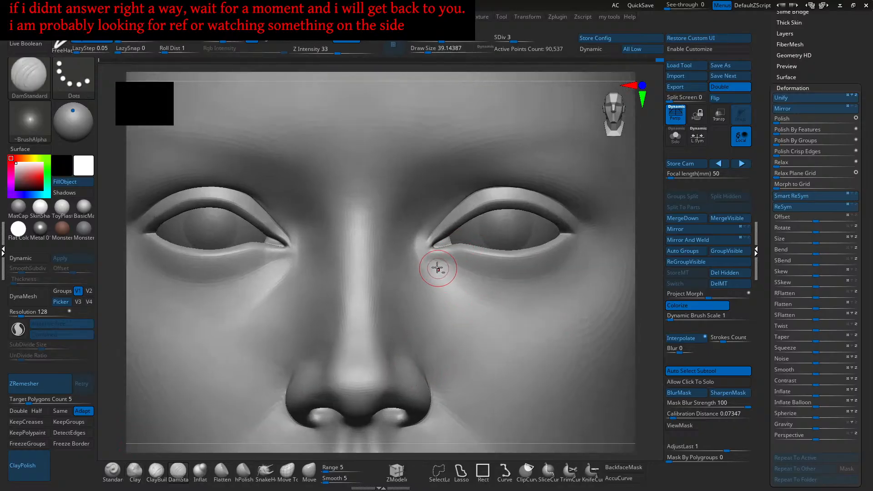
pyautogui.keyDown('ctrl'); pyautogui.moveTo(438, 270); pyautogui.dragTo(440, 275, button='right'); pyautogui.keyUp('ctrl')
pyautogui.press('s')
pyautogui.moveTo(442, 275); pyautogui.dragTo(439, 274)
# - Switch to ClayBuildup at Z Intensity 4 and zoom close on the inner eye corner
pyautogui.moveTo(444, 263)
pyautogui.mouseDown(button='right')
pyautogui.moveTo(437, 259)
pyautogui.moveTo(463, 255)
pyautogui.moveTo(436, 257)
pyautogui.moveTo(464, 255)
pyautogui.mouseUp(button='right')
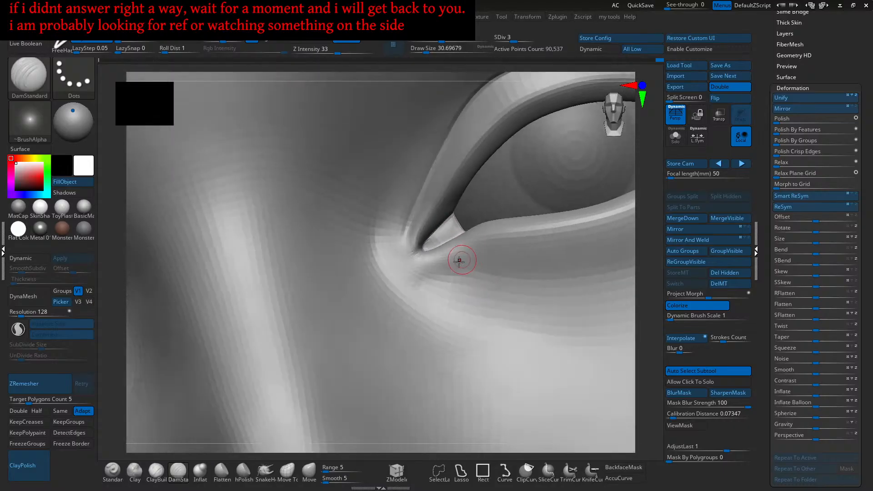
pyautogui.click(156, 470)
pyautogui.keyDown('ctrl'); pyautogui.moveTo(505, 229); pyautogui.dragTo(500, 251, button='right'); pyautogui.keyUp('ctrl')
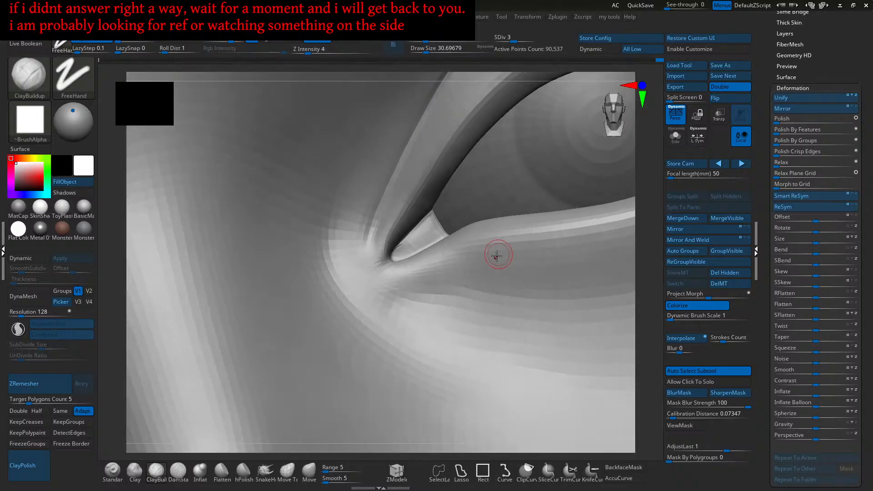
# - Enlarge the ClayBuildup brush to about 44 and orbit around the inner eye corner
pyautogui.press('s')
pyautogui.moveTo(456, 274); pyautogui.dragTo(458, 274)
pyautogui.moveTo(425, 292)
pyautogui.mouseDown(button='right')
pyautogui.moveTo(444, 282)
pyautogui.moveTo(430, 284)
pyautogui.mouseUp(button='right')
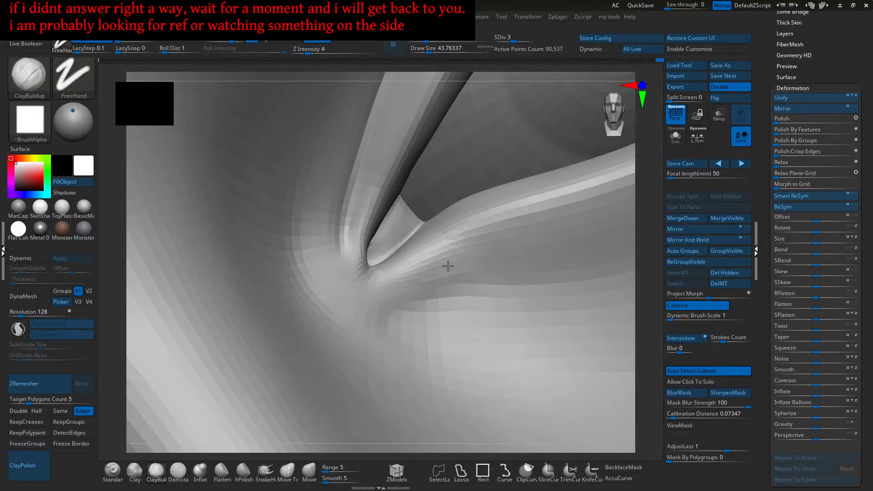
pyautogui.moveTo(422, 276); pyautogui.dragTo(483, 269, button='right')
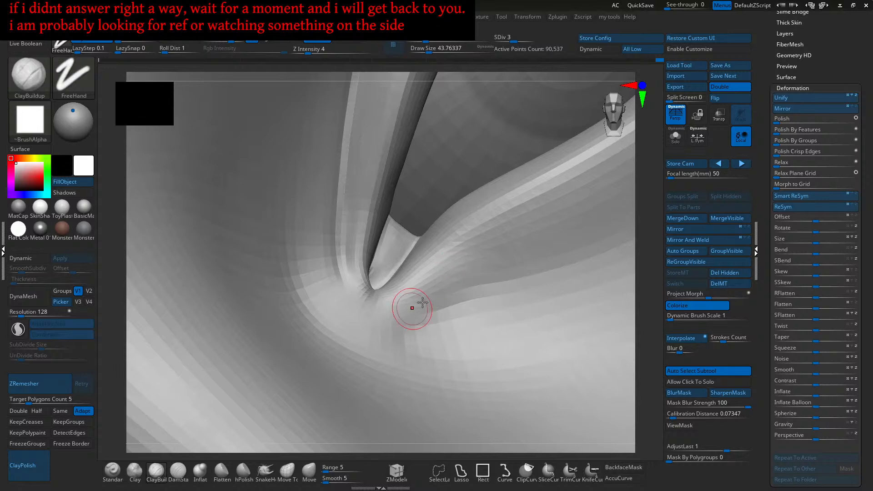
pyautogui.moveTo(399, 307); pyautogui.dragTo(435, 301, button='right')
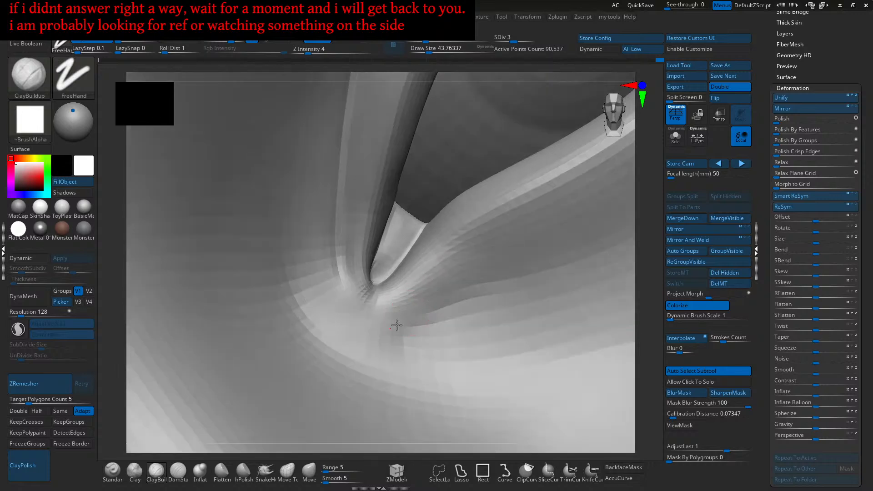
pyautogui.moveTo(440, 301); pyautogui.dragTo(408, 321, button='right')
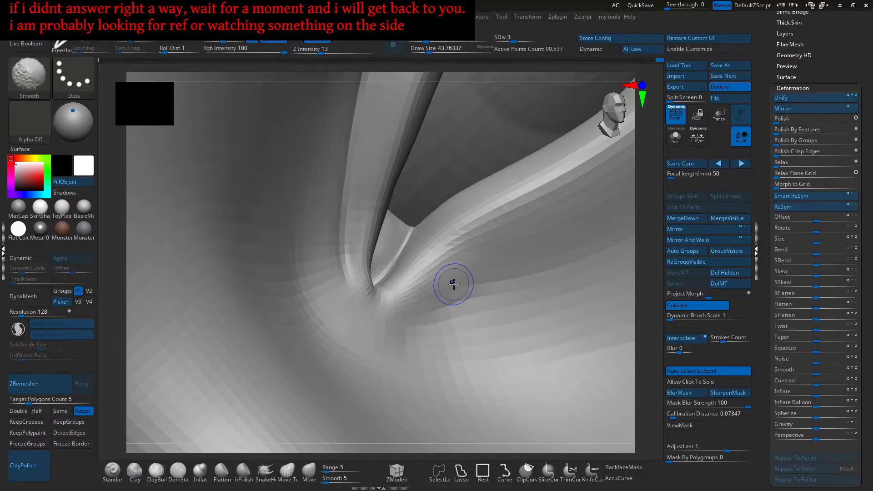
pyautogui.moveTo(446, 284); pyautogui.dragTo(422, 298, button='right')
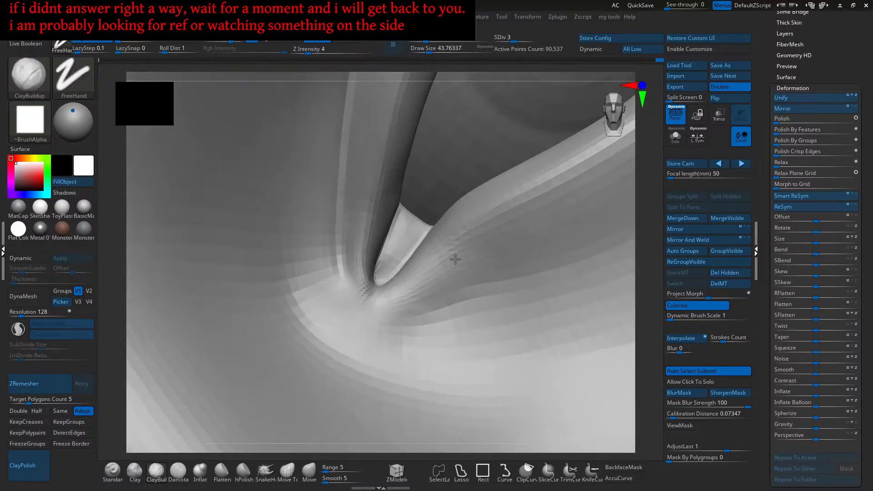
pyautogui.moveTo(450, 271); pyautogui.dragTo(488, 265, button='right')
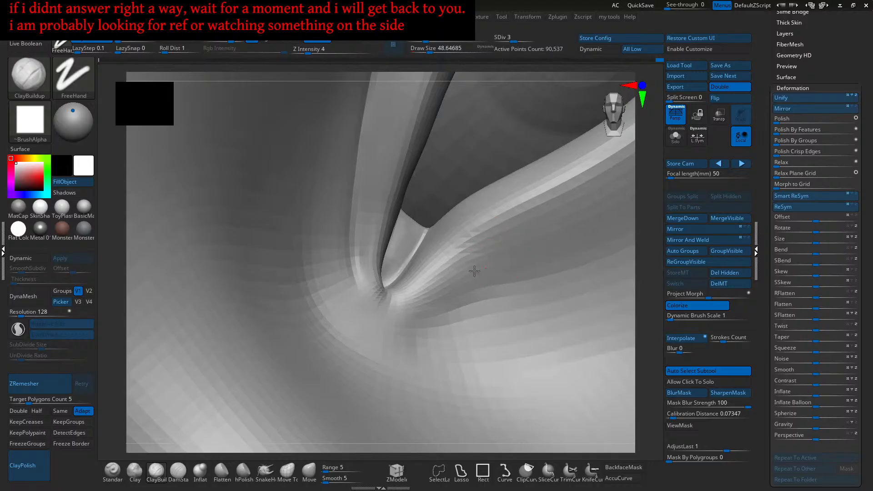
pyautogui.moveTo(483, 259); pyautogui.dragTo(451, 292, button='right')
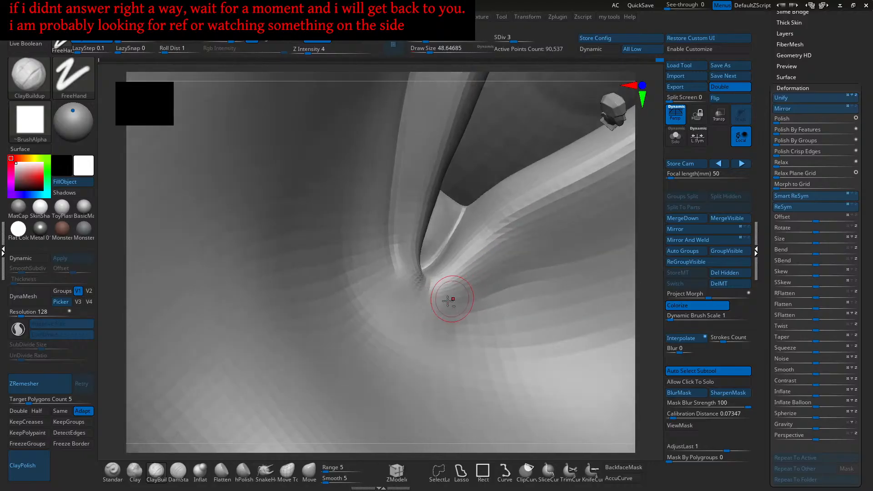
pyautogui.moveTo(429, 320); pyautogui.dragTo(444, 308, button='right')
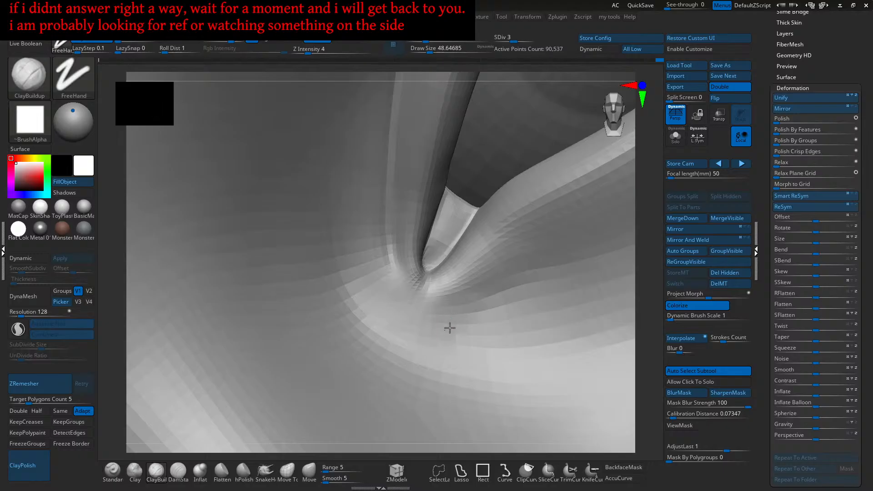
# - Build up and smooth the skin beside the inner eye corner and along the eyelid edge
pyautogui.press('f')
pyautogui.keyDown('shift'); pyautogui.moveTo(473, 320); pyautogui.dragTo(416, 287, button='right'); pyautogui.keyUp('shift')
pyautogui.keyDown('ctrl'); pyautogui.moveTo(415, 288); pyautogui.dragTo(452, 307, button='right'); pyautogui.keyUp('ctrl')
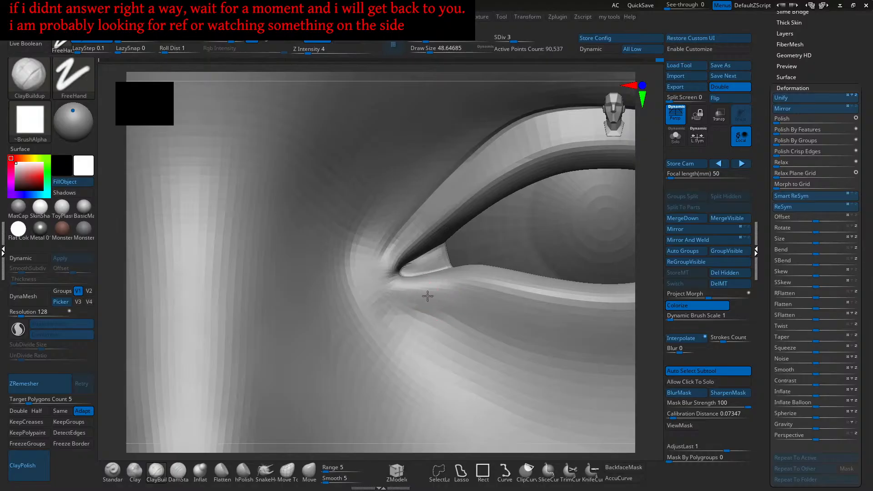
pyautogui.keyDown('ctrl'); pyautogui.moveTo(422, 298); pyautogui.dragTo(410, 289, button='right'); pyautogui.keyUp('ctrl')
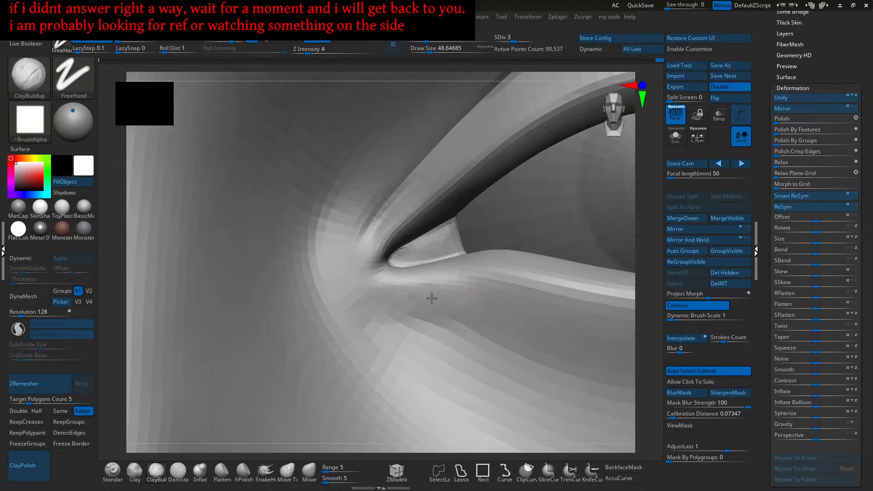
pyautogui.moveTo(429, 294)
pyautogui.mouseDown(button='right')
pyautogui.moveTo(460, 291)
pyautogui.moveTo(458, 306)
pyautogui.moveTo(472, 312)
pyautogui.moveTo(448, 312)
pyautogui.moveTo(444, 332)
pyautogui.mouseUp(button='right')
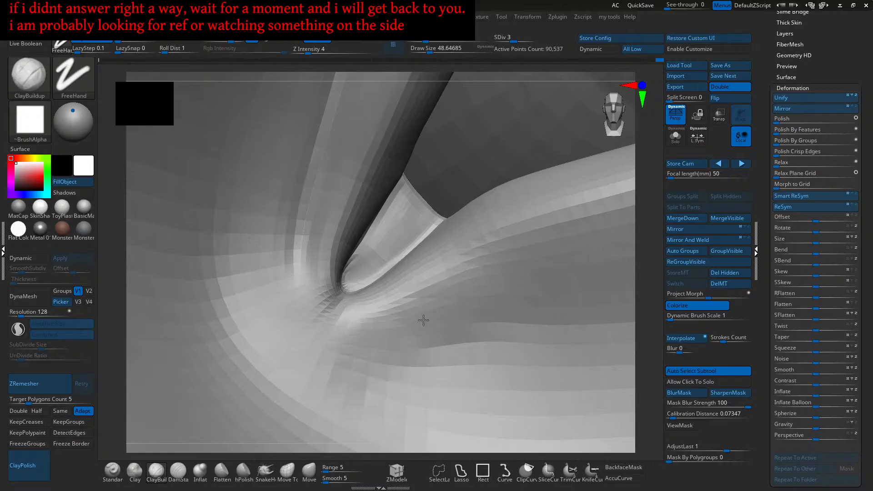
pyautogui.moveTo(438, 288)
pyautogui.mouseDown(button='right')
pyautogui.moveTo(455, 283)
pyautogui.moveTo(437, 277)
pyautogui.mouseUp(button='right')
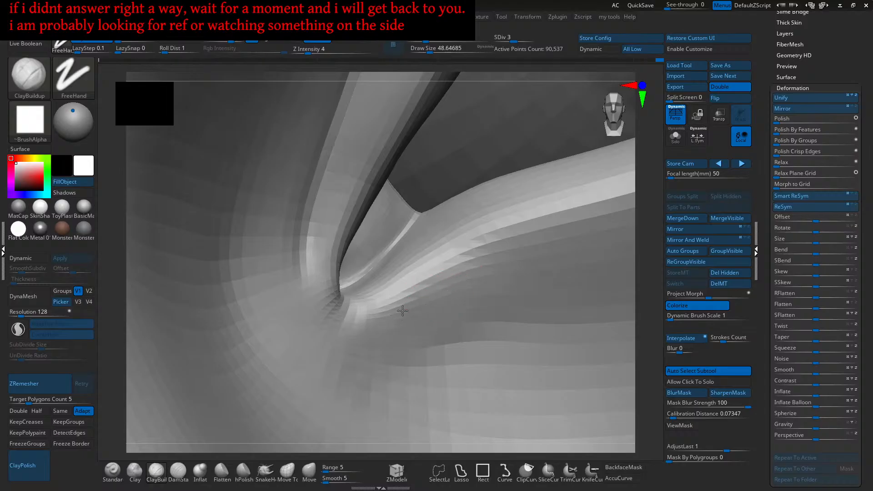
pyautogui.moveTo(418, 296); pyautogui.dragTo(432, 301, button='right')
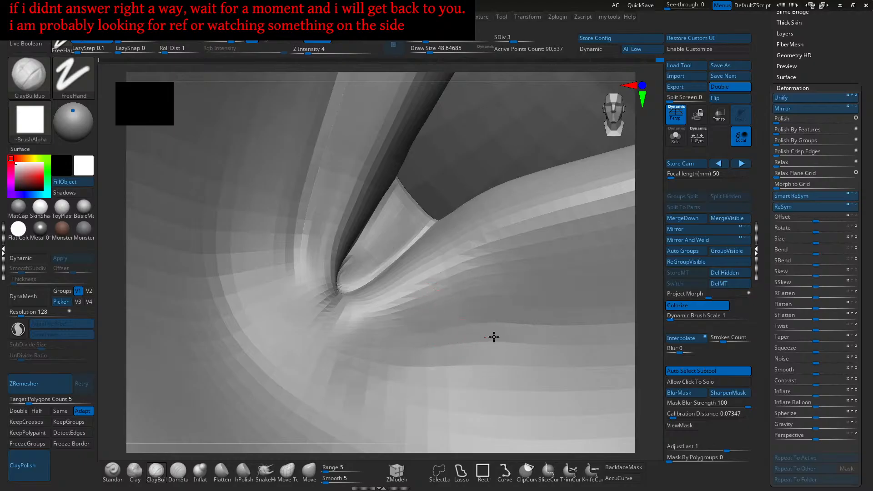
pyautogui.moveTo(475, 340); pyautogui.dragTo(416, 307, button='right')
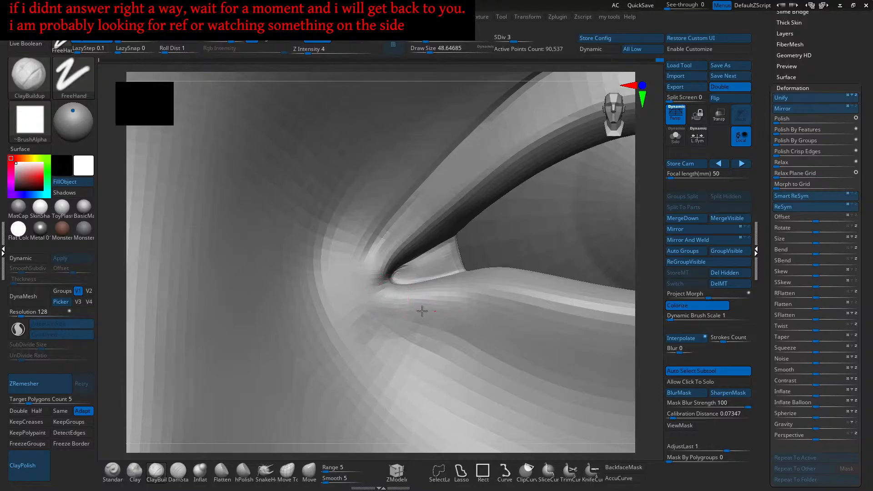
pyautogui.press('shift')
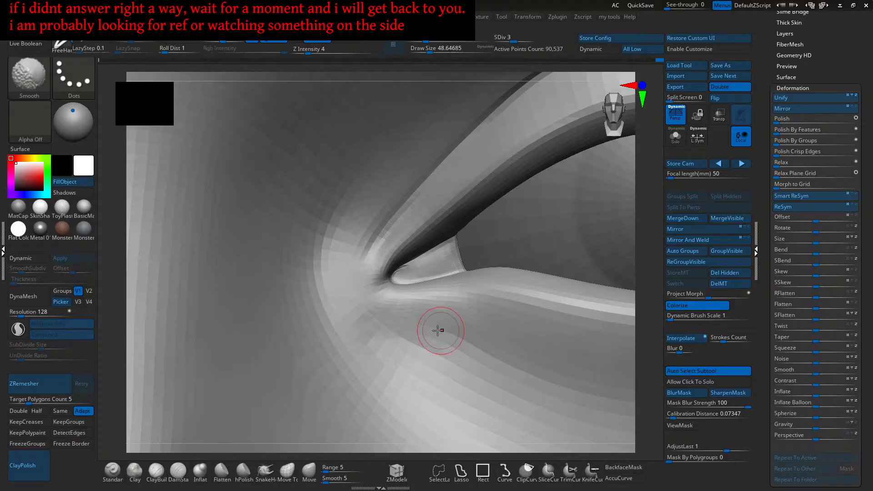
pyautogui.moveTo(395, 322); pyautogui.dragTo(377, 313)
pyautogui.keyDown('alt'); pyautogui.moveTo(380, 310); pyautogui.dragTo(417, 315, button='right'); pyautogui.keyUp('alt')
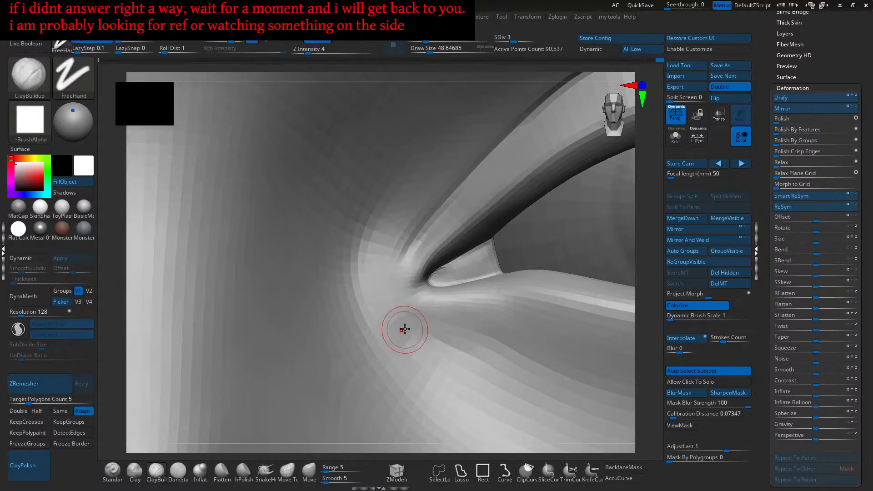
pyautogui.moveTo(416, 344); pyautogui.dragTo(419, 339)
pyautogui.moveTo(420, 339); pyautogui.dragTo(405, 299, button='right')
pyautogui.moveTo(377, 291); pyautogui.dragTo(373, 283)
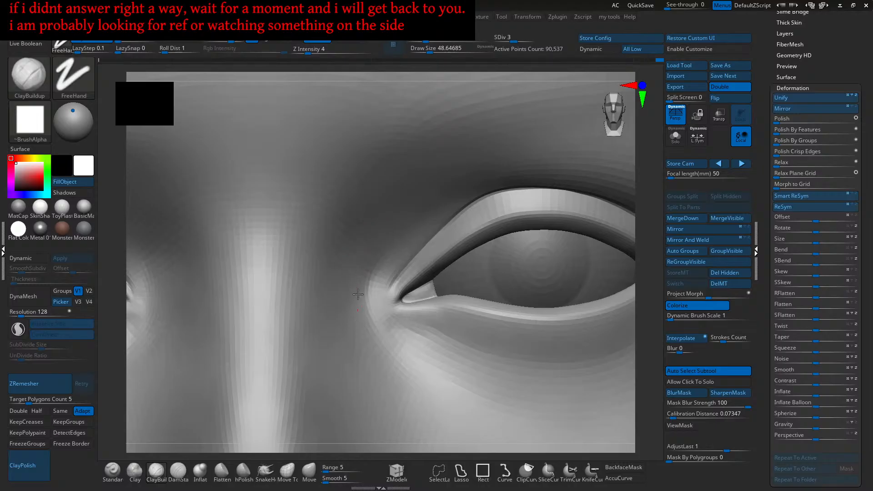
# - Enlarge the brush to about 65, frame both eyes front-on, and switch to the Move brush
pyautogui.press(']')
pyautogui.moveTo(370, 347)
pyautogui.mouseDown(button='right')
pyautogui.moveTo(354, 318)
pyautogui.moveTo(390, 290)
pyautogui.moveTo(376, 322)
pyautogui.moveTo(370, 279)
pyautogui.mouseUp(button='right')
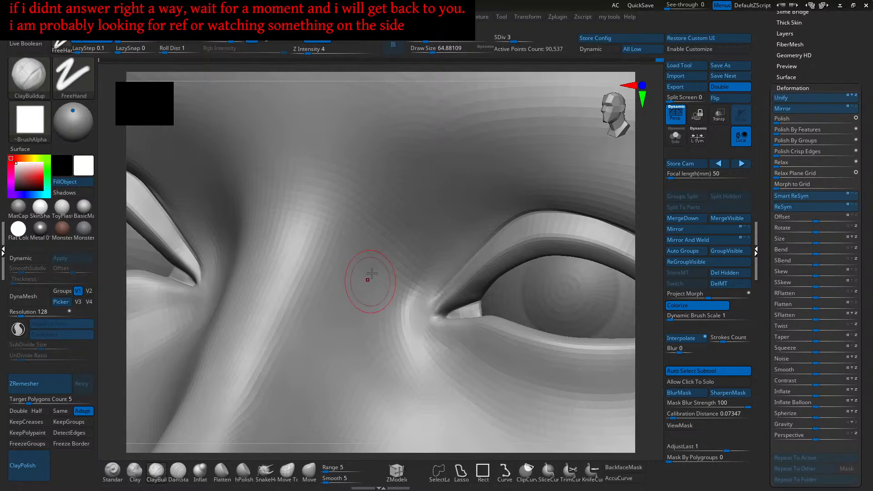
pyautogui.moveTo(360, 317)
pyautogui.mouseDown(button='right')
pyautogui.moveTo(391, 263)
pyautogui.moveTo(387, 254)
pyautogui.mouseUp(button='right')
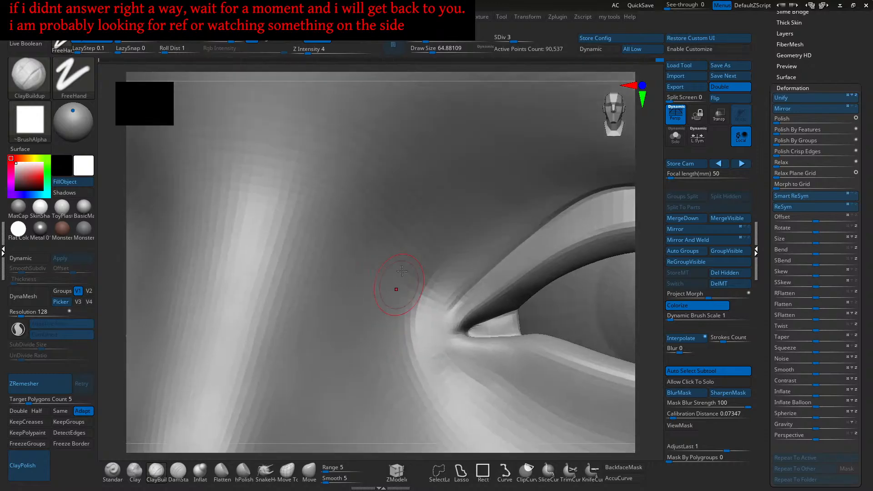
pyautogui.moveTo(403, 295); pyautogui.dragTo(427, 280, button='right')
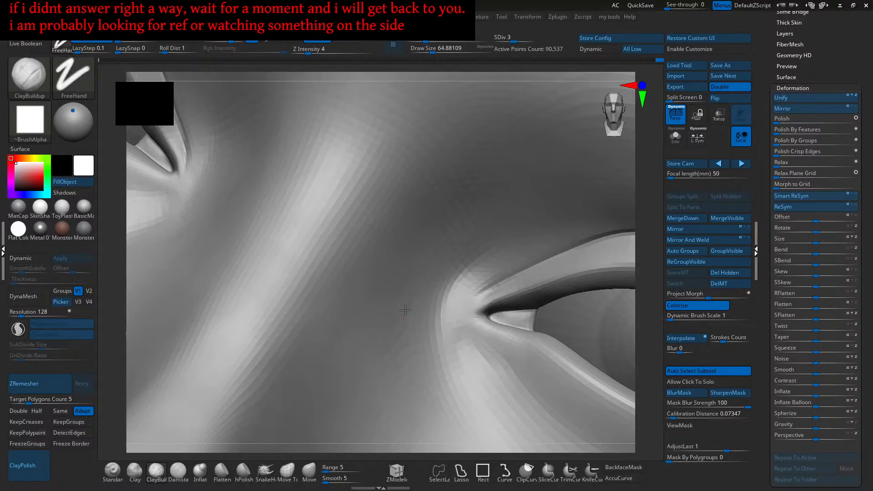
pyautogui.keyDown('shift'); pyautogui.moveTo(405, 310); pyautogui.dragTo(466, 254, button='right'); pyautogui.keyUp('shift')
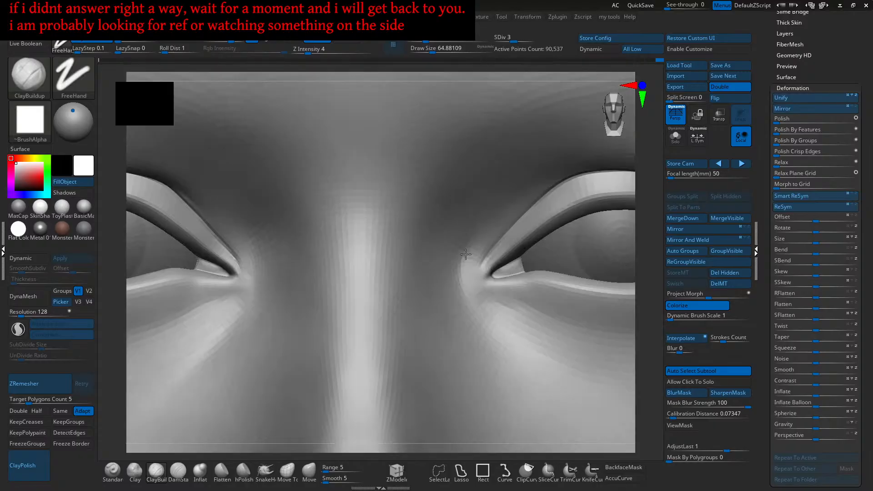
pyautogui.press('f')
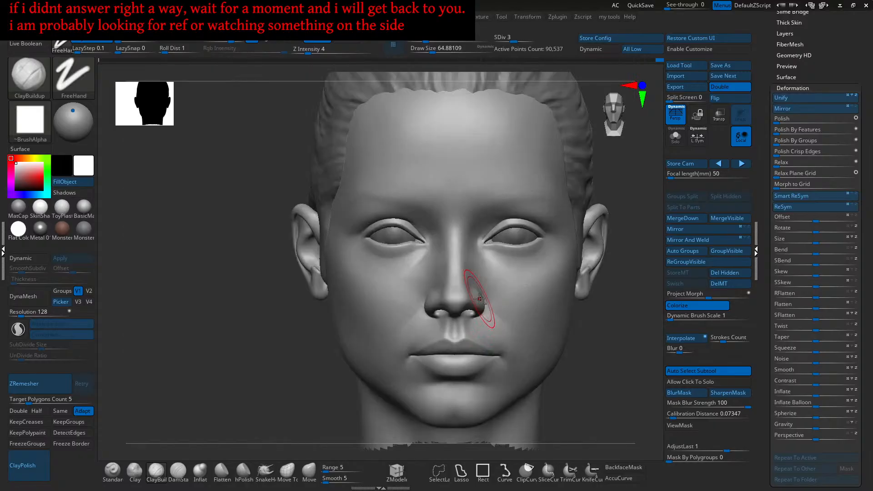
pyautogui.moveTo(479, 299)
pyautogui.keyDown('alt'); pyautogui.mouseDown(button='right')
pyautogui.moveTo(516, 276)
pyautogui.moveTo(474, 273)
pyautogui.mouseUp(button='right'); pyautogui.keyUp('alt')
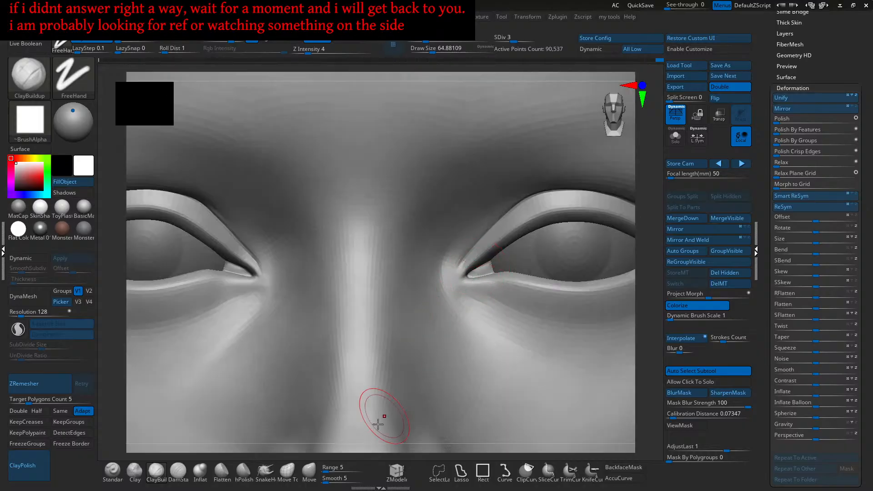
pyautogui.click(309, 471)
pyautogui.keyDown('alt'); pyautogui.moveTo(500, 255); pyautogui.dragTo(454, 287, button='right'); pyautogui.keyUp('alt')
# - Pull the inner eye corner and lower lid with the Move brush at 112, then select Standard
pyautogui.moveTo(450, 291); pyautogui.dragTo(461, 292)
pyautogui.press('s')
pyautogui.moveTo(456, 291); pyautogui.dragTo(460, 289)
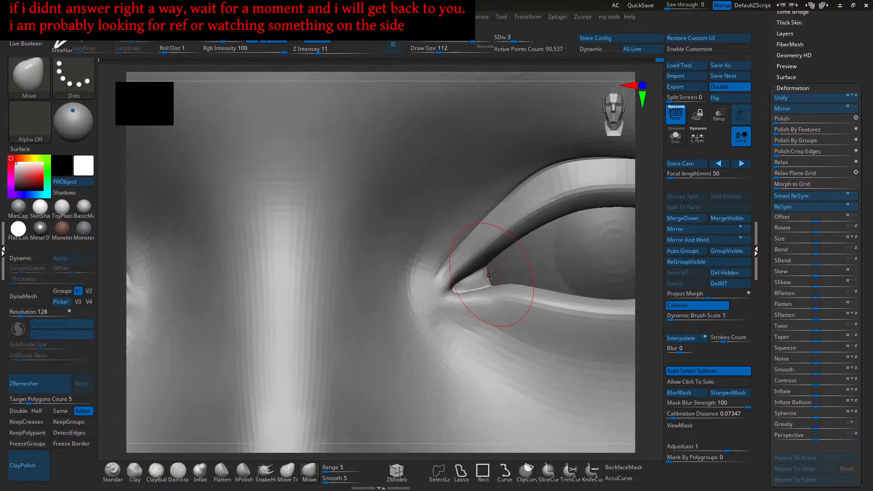
pyautogui.keyDown('alt'); pyautogui.moveTo(497, 282); pyautogui.dragTo(475, 221, button='right'); pyautogui.keyUp('alt')
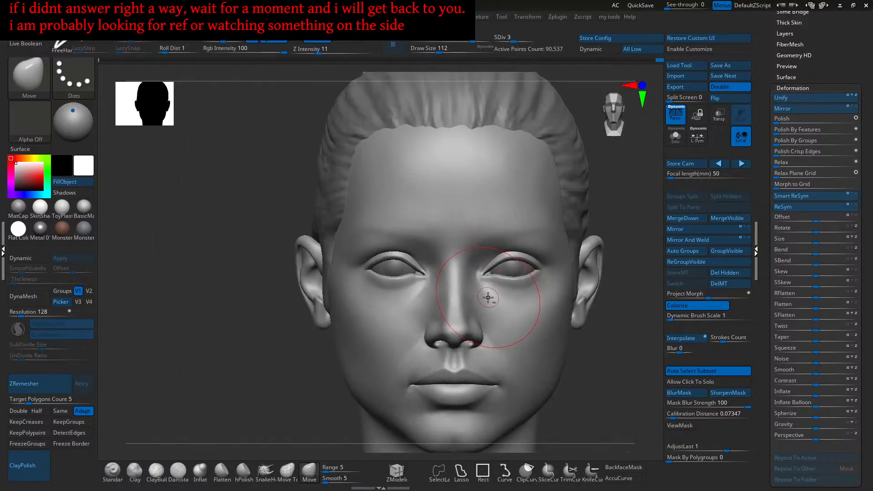
pyautogui.moveTo(491, 298)
pyautogui.keyDown('alt'); pyautogui.mouseDown(button='right')
pyautogui.moveTo(535, 312)
pyautogui.moveTo(494, 286)
pyautogui.mouseUp(button='right'); pyautogui.keyUp('alt')
pyautogui.moveTo(486, 281); pyautogui.dragTo(480, 275)
pyautogui.moveTo(479, 275)
pyautogui.keyDown('ctrl'); pyautogui.mouseDown(button='right')
pyautogui.moveTo(499, 302)
pyautogui.moveTo(476, 291)
pyautogui.moveTo(476, 277)
pyautogui.moveTo(463, 277)
pyautogui.moveTo(485, 255)
pyautogui.moveTo(495, 276)
pyautogui.moveTo(482, 290)
pyautogui.mouseUp(button='right'); pyautogui.keyUp('ctrl')
pyautogui.click(135, 473)
pyautogui.click(112, 470)
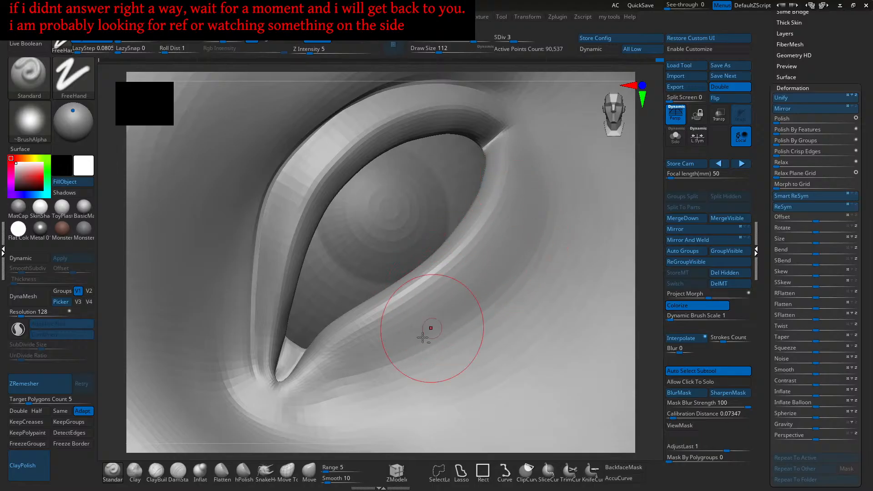
# - Frame the head, orbit to the eye region, and enlarge the Standard brush to about 158
pyautogui.press('f')
pyautogui.moveTo(458, 298)
pyautogui.keyDown('shift'); pyautogui.mouseDown(button='right')
pyautogui.moveTo(486, 284)
pyautogui.moveTo(479, 267)
pyautogui.moveTo(507, 276)
pyautogui.mouseUp(button='right'); pyautogui.keyUp('shift')
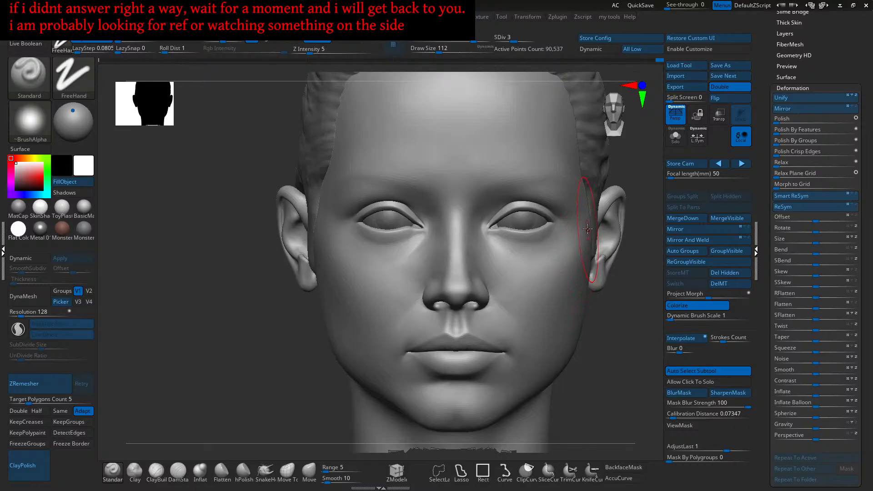
pyautogui.moveTo(574, 220)
pyautogui.mouseDown(button='right')
pyautogui.moveTo(583, 213)
pyautogui.moveTo(556, 228)
pyautogui.moveTo(586, 205)
pyautogui.moveTo(565, 238)
pyautogui.moveTo(614, 217)
pyautogui.moveTo(530, 232)
pyautogui.moveTo(558, 299)
pyautogui.moveTo(510, 279)
pyautogui.moveTo(442, 343)
pyautogui.mouseUp(button='right')
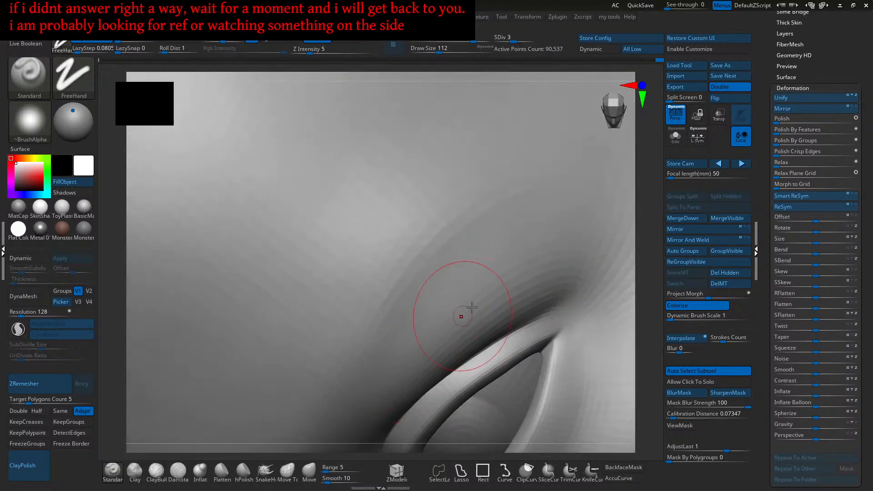
pyautogui.moveTo(507, 297); pyautogui.dragTo(476, 323, button='right')
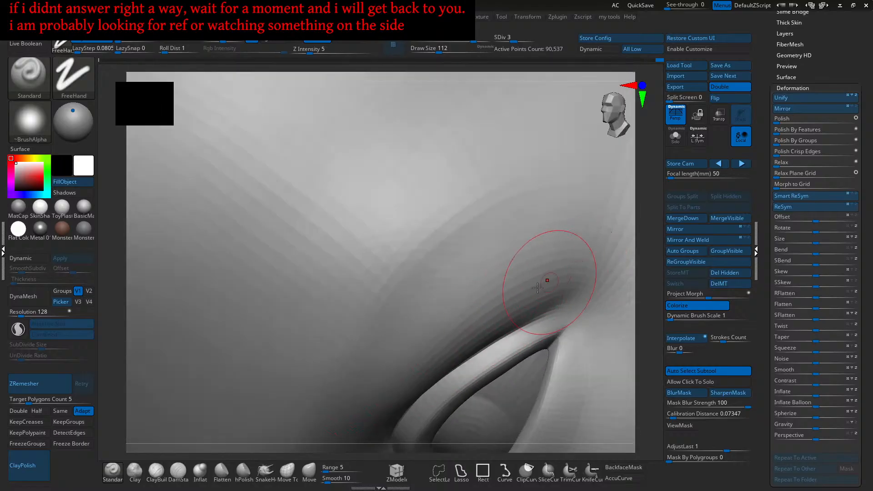
pyautogui.moveTo(426, 364)
pyautogui.mouseDown(button='right')
pyautogui.moveTo(438, 380)
pyautogui.moveTo(504, 280)
pyautogui.mouseUp(button='right')
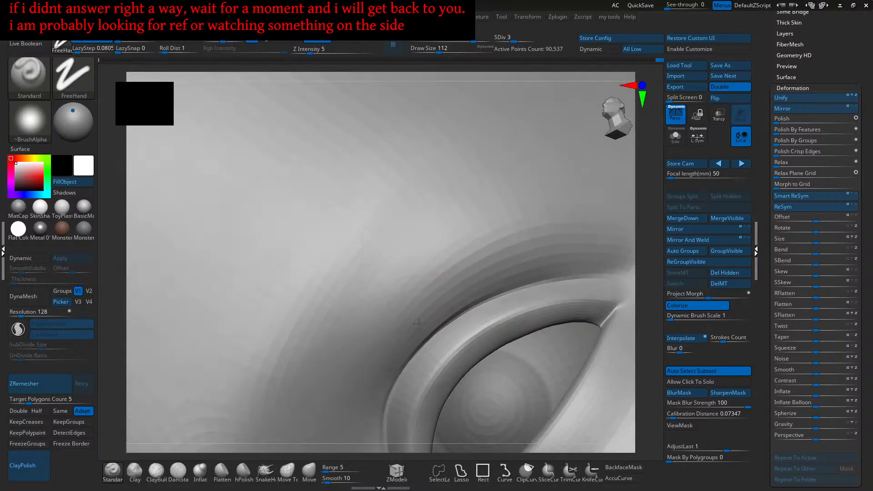
pyautogui.moveTo(411, 336)
pyautogui.mouseDown(button='right')
pyautogui.moveTo(522, 253)
pyautogui.moveTo(477, 272)
pyautogui.mouseUp(button='right')
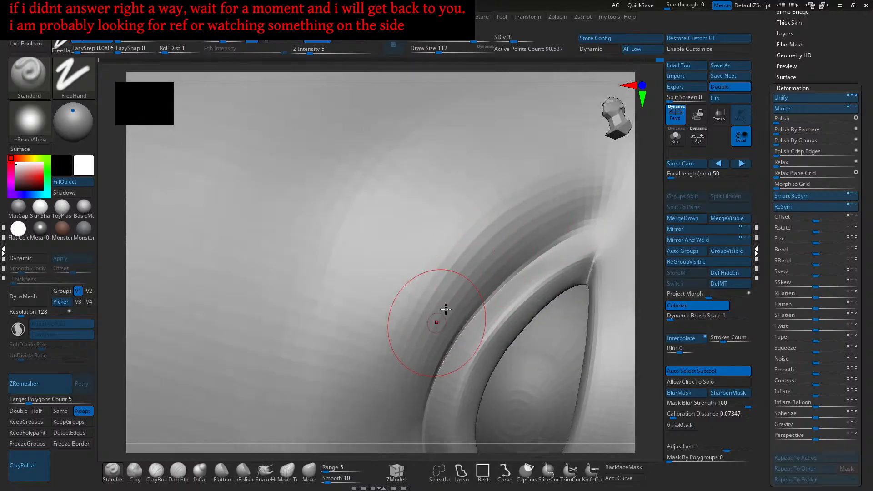
pyautogui.moveTo(436, 349)
pyautogui.mouseDown(button='right')
pyautogui.moveTo(406, 385)
pyautogui.moveTo(434, 335)
pyautogui.moveTo(427, 286)
pyautogui.moveTo(456, 272)
pyautogui.moveTo(471, 303)
pyautogui.mouseUp(button='right')
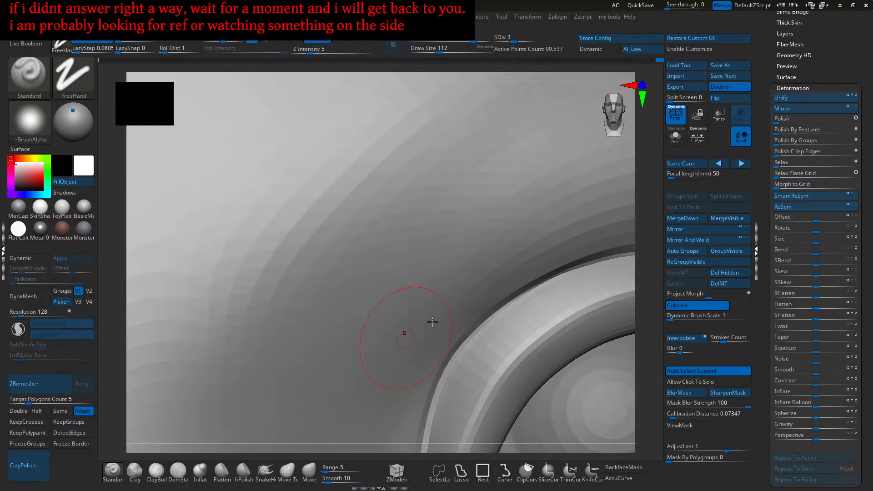
pyautogui.moveTo(400, 374); pyautogui.dragTo(455, 321, button='right')
pyautogui.moveTo(545, 241); pyautogui.dragTo(489, 281, button='right')
pyautogui.press(']')
pyautogui.press(']')
pyautogui.press(']')
pyautogui.press(']')
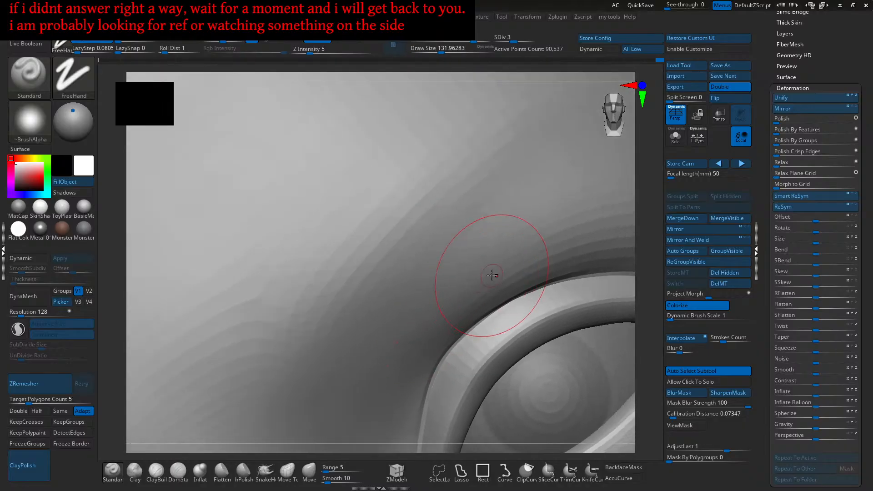
# - Deepen and soften the upper eyelid crease into the brow, then zoom out to the face
pyautogui.moveTo(512, 260)
pyautogui.mouseDown()
pyautogui.moveTo(385, 337)
pyautogui.moveTo(418, 309)
pyautogui.mouseUp()
pyautogui.moveTo(521, 241); pyautogui.dragTo(423, 305)
pyautogui.moveTo(528, 252); pyautogui.dragTo(492, 251, button='right')
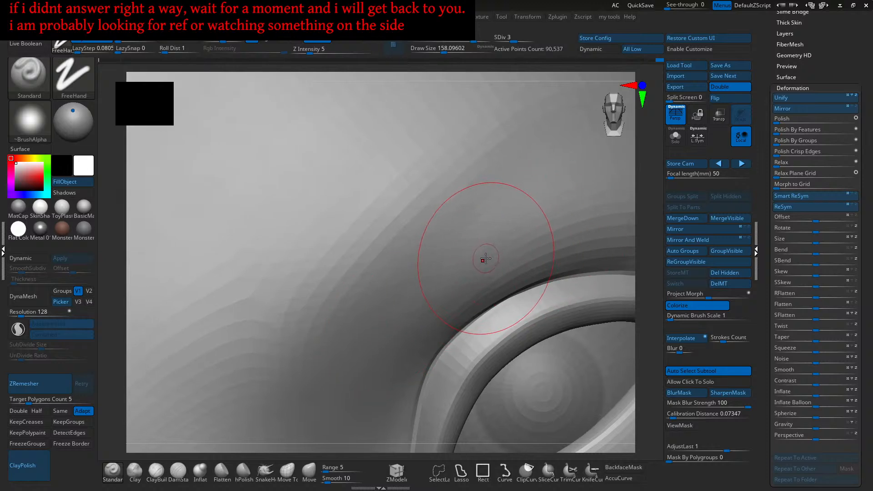
pyautogui.moveTo(525, 244)
pyautogui.mouseDown()
pyautogui.moveTo(446, 300)
pyautogui.moveTo(447, 287)
pyautogui.mouseUp()
pyautogui.moveTo(530, 232); pyautogui.dragTo(473, 268)
pyautogui.moveTo(468, 277); pyautogui.dragTo(512, 248, button='right')
pyautogui.moveTo(527, 233); pyautogui.dragTo(466, 296)
pyautogui.moveTo(493, 267); pyautogui.dragTo(440, 320)
pyautogui.moveTo(499, 253)
pyautogui.mouseDown()
pyautogui.moveTo(448, 327)
pyautogui.moveTo(485, 256)
pyautogui.moveTo(459, 261)
pyautogui.mouseUp()
pyautogui.moveTo(517, 253); pyautogui.dragTo(480, 334)
pyautogui.moveTo(479, 334)
pyautogui.keyDown('ctrl'); pyautogui.mouseDown(button='right')
pyautogui.moveTo(538, 291)
pyautogui.moveTo(524, 286)
pyautogui.mouseUp(button='right'); pyautogui.keyUp('ctrl')
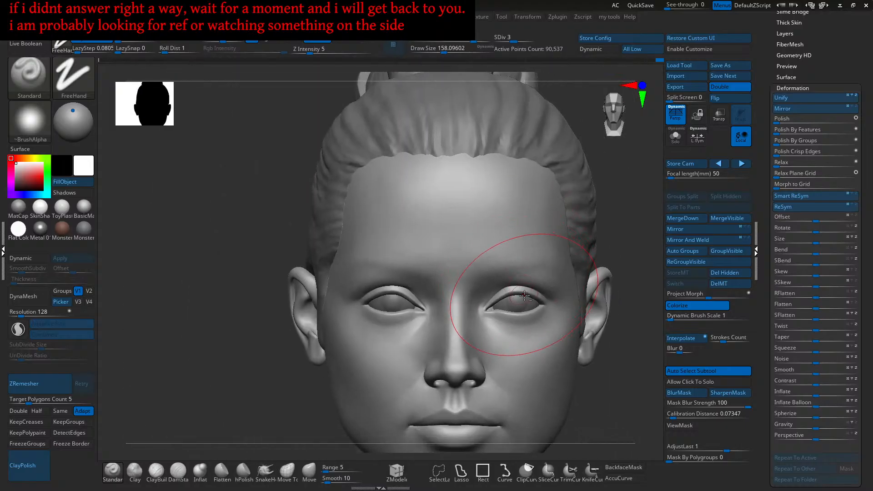
pyautogui.moveTo(523, 254)
pyautogui.mouseDown(button='right')
pyautogui.moveTo(518, 341)
pyautogui.moveTo(530, 317)
pyautogui.mouseUp(button='right')
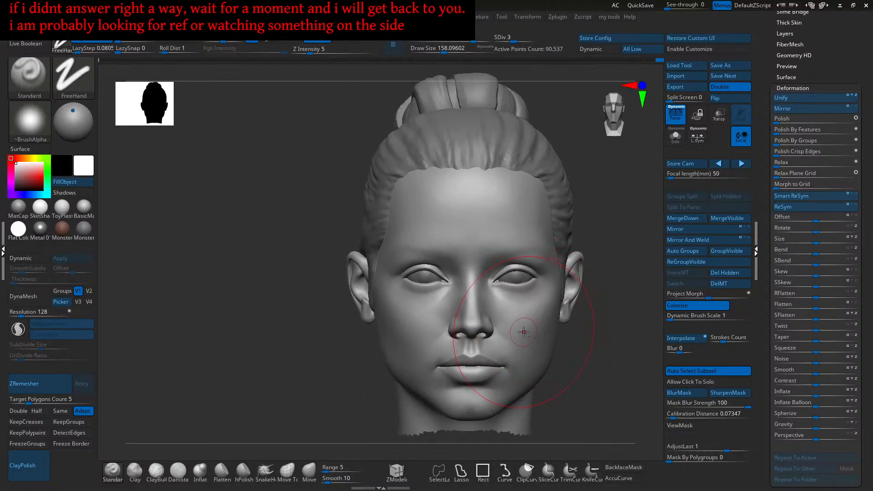
pyautogui.moveTo(558, 357)
pyautogui.keyDown('alt'); pyautogui.mouseDown(button='right')
pyautogui.moveTo(514, 366)
pyautogui.moveTo(477, 328)
pyautogui.moveTo(491, 356)
pyautogui.moveTo(512, 334)
pyautogui.moveTo(478, 321)
pyautogui.mouseUp(button='right'); pyautogui.keyUp('alt')
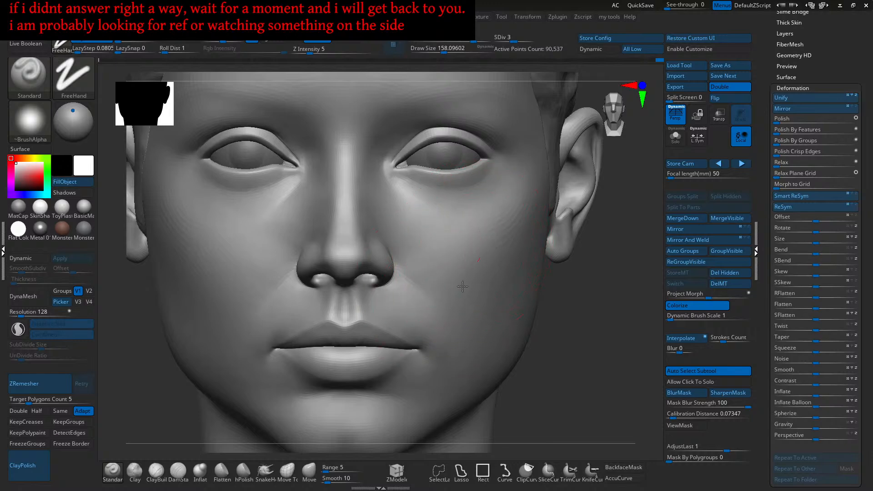
# - Switch to ClayBuildup at draw size about 108 and turn the face toward the nostril and cheek
pyautogui.moveTo(440, 277)
pyautogui.keyDown('alt'); pyautogui.mouseDown(button='right')
pyautogui.moveTo(477, 298)
pyautogui.moveTo(462, 281)
pyautogui.moveTo(463, 249)
pyautogui.mouseUp(button='right'); pyautogui.keyUp('alt')
pyautogui.click(156, 471)
pyautogui.press('s')
pyautogui.moveTo(455, 251); pyautogui.dragTo(449, 252)
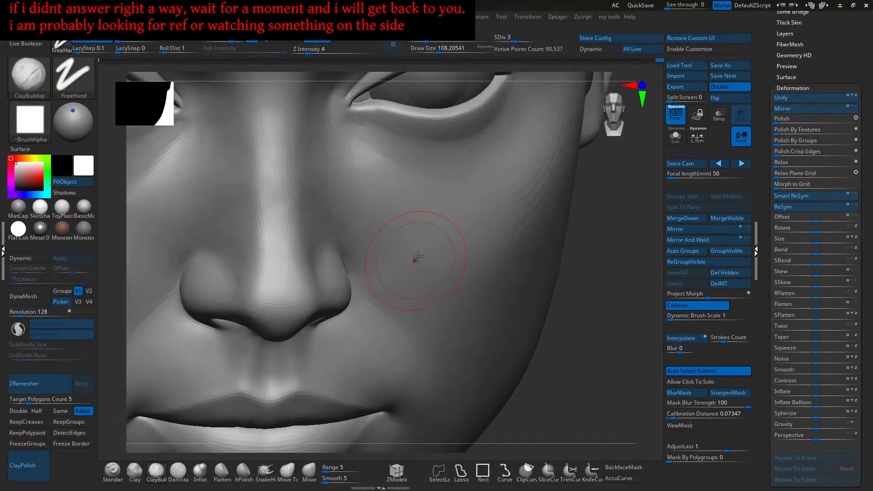
pyautogui.moveTo(476, 312); pyautogui.dragTo(475, 260, button='right')
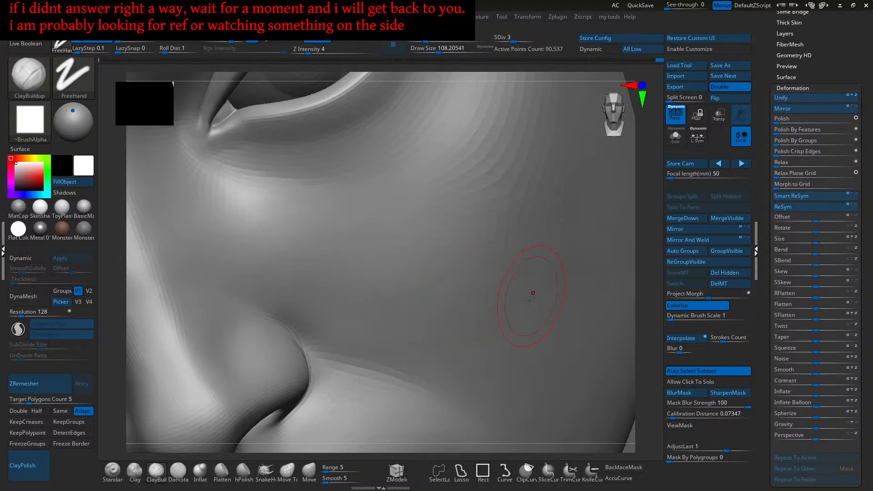
pyautogui.moveTo(496, 324); pyautogui.dragTo(500, 322, button='right')
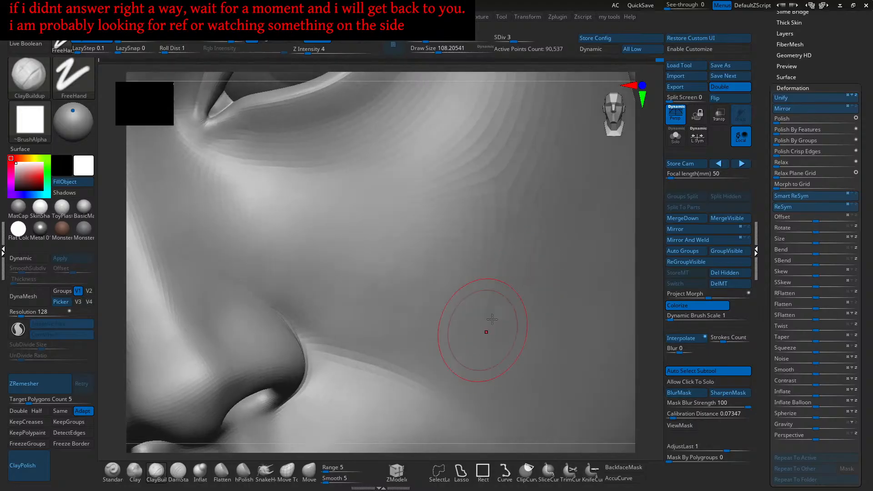
pyautogui.keyDown('ctrl'); pyautogui.moveTo(495, 346); pyautogui.dragTo(461, 343, button='right'); pyautogui.keyUp('ctrl')
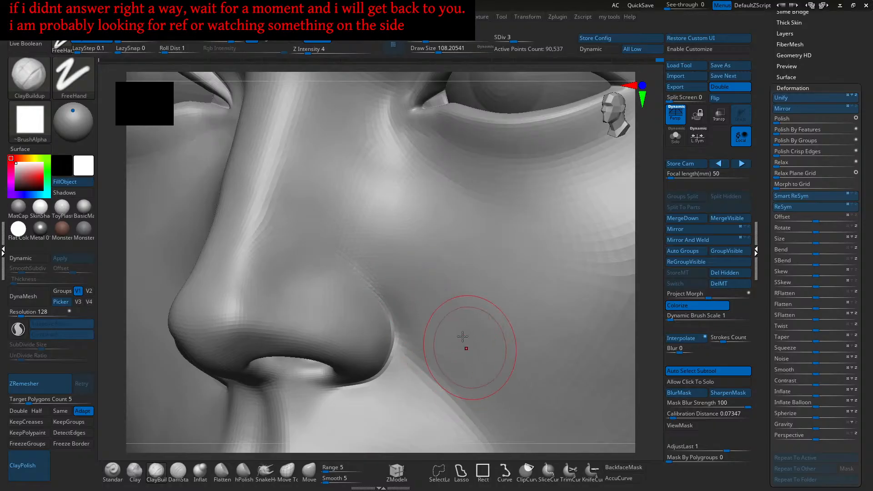
pyautogui.moveTo(415, 311)
pyautogui.mouseDown(button='right')
pyautogui.moveTo(476, 292)
pyautogui.moveTo(477, 257)
pyautogui.moveTo(482, 291)
pyautogui.moveTo(495, 296)
pyautogui.moveTo(502, 322)
pyautogui.moveTo(487, 340)
pyautogui.mouseUp(button='right')
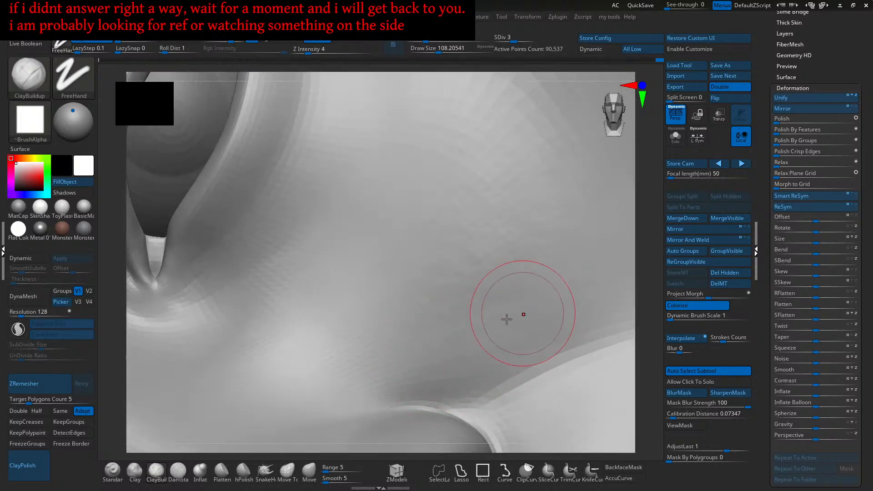
# - Reduce the brush to about 71 and refine the cheek where it meets the nose wing
pyautogui.keyDown('ctrl'); pyautogui.moveTo(505, 312); pyautogui.dragTo(507, 337, button='right'); pyautogui.keyUp('ctrl')
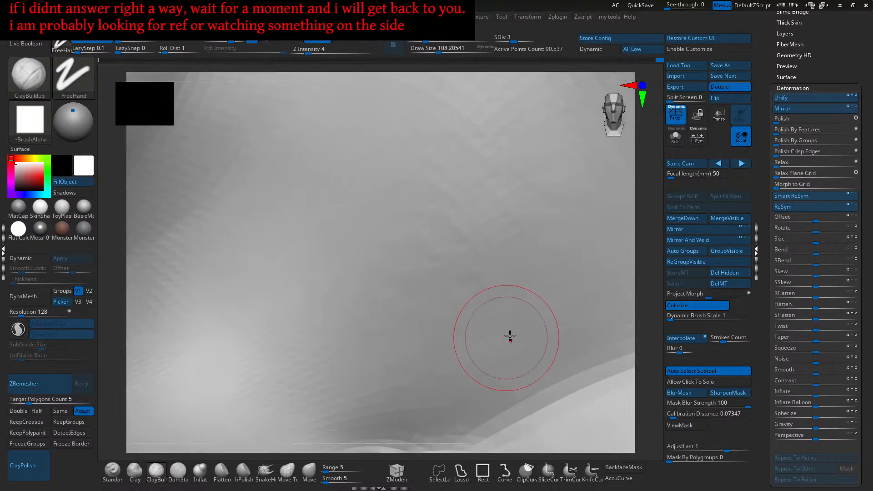
pyautogui.moveTo(458, 372); pyautogui.dragTo(503, 312, button='right')
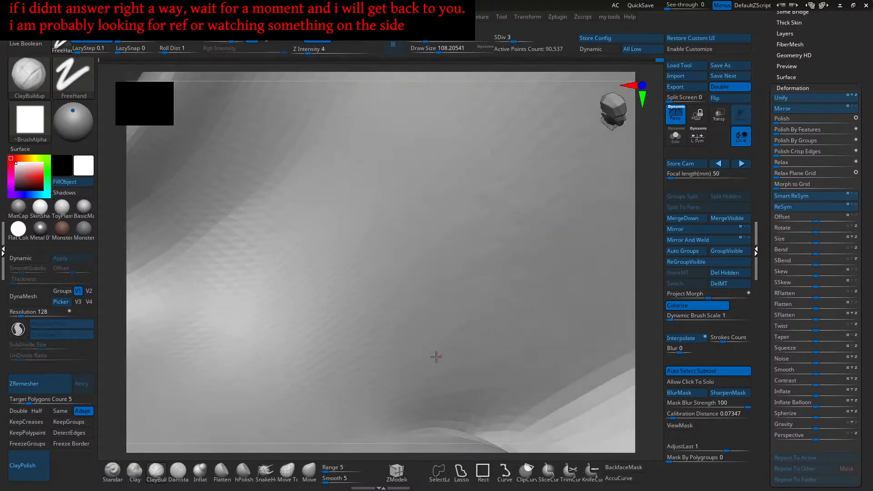
pyautogui.moveTo(475, 355)
pyautogui.keyDown('ctrl'); pyautogui.mouseDown(button='right')
pyautogui.moveTo(480, 282)
pyautogui.moveTo(491, 387)
pyautogui.moveTo(449, 268)
pyautogui.mouseUp(button='right'); pyautogui.keyUp('ctrl')
pyautogui.moveTo(475, 298)
pyautogui.keyDown('ctrl'); pyautogui.mouseDown(button='right')
pyautogui.moveTo(500, 329)
pyautogui.moveTo(484, 298)
pyautogui.moveTo(472, 325)
pyautogui.mouseUp(button='right'); pyautogui.keyUp('ctrl')
pyautogui.press('[')
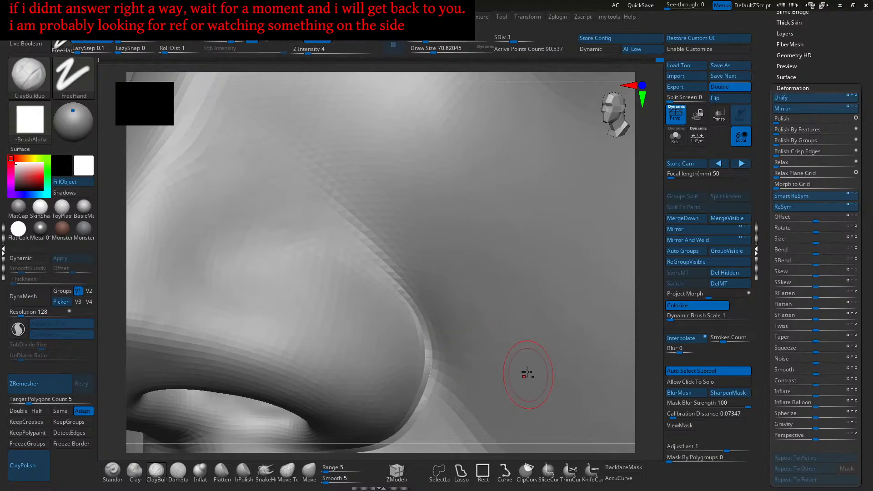
pyautogui.keyDown('ctrl'); pyautogui.moveTo(528, 377); pyautogui.dragTo(478, 294, button='right'); pyautogui.keyUp('ctrl')
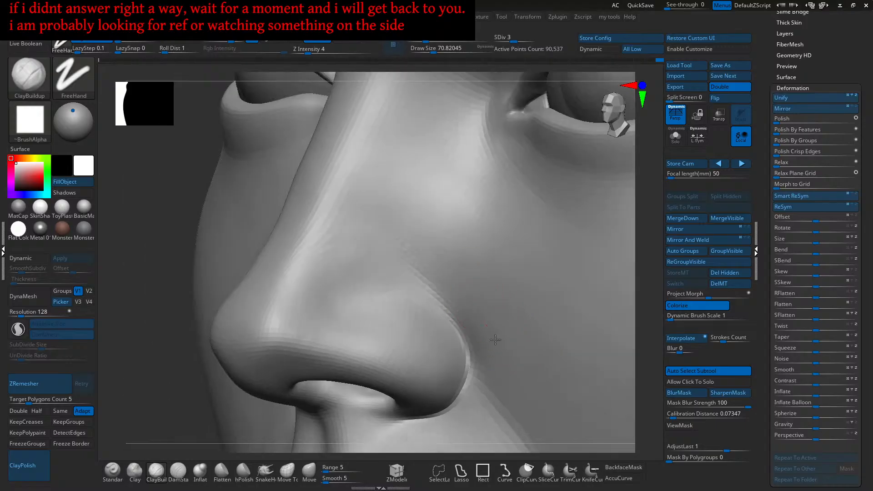
pyautogui.press('shift')
# - Smooth the nose-cheek transition while orbiting the head, then zoom out to show the torso
pyautogui.press('shift')
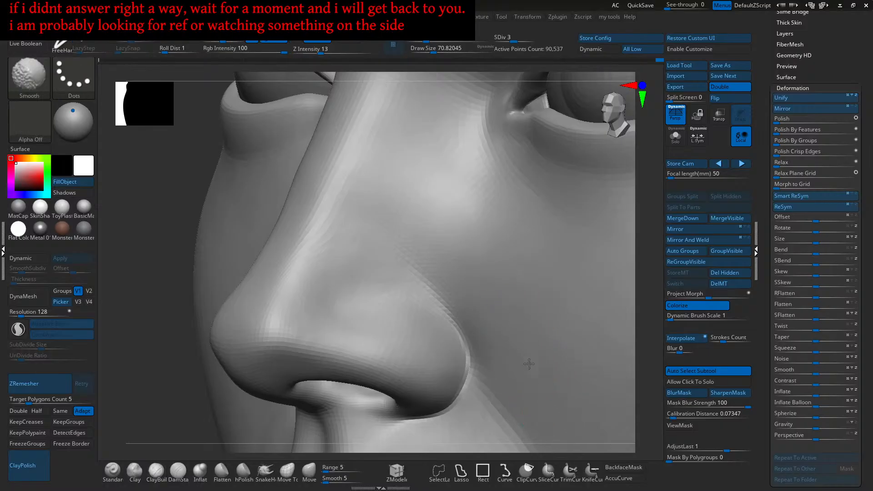
pyautogui.keyDown('ctrl'); pyautogui.moveTo(538, 351); pyautogui.dragTo(564, 327, button='right'); pyautogui.keyUp('ctrl')
pyautogui.press('shift')
pyautogui.moveTo(563, 327)
pyautogui.mouseDown(button='right')
pyautogui.moveTo(552, 351)
pyautogui.moveTo(577, 363)
pyautogui.moveTo(591, 395)
pyautogui.mouseUp(button='right')
pyautogui.moveTo(591, 396)
pyautogui.keyDown('ctrl'); pyautogui.mouseDown(button='right')
pyautogui.moveTo(551, 389)
pyautogui.moveTo(527, 362)
pyautogui.moveTo(558, 366)
pyautogui.moveTo(563, 330)
pyautogui.moveTo(530, 345)
pyautogui.moveTo(579, 364)
pyautogui.moveTo(584, 328)
pyautogui.moveTo(620, 332)
pyautogui.moveTo(586, 336)
pyautogui.moveTo(606, 337)
pyautogui.moveTo(597, 339)
pyautogui.moveTo(600, 329)
pyautogui.mouseUp(button='right'); pyautogui.keyUp('ctrl')
pyautogui.press('shift')
pyautogui.keyDown('alt'); pyautogui.moveTo(598, 335); pyautogui.dragTo(539, 265); pyautogui.keyUp('alt')
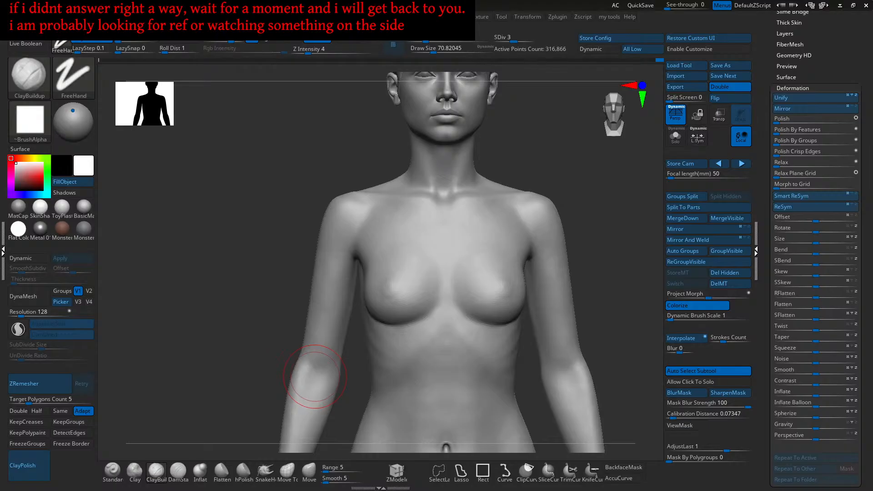
# - Frame the torso and set up the Move brush at draw size about 196, Z Intensity 18
pyautogui.keyDown('ctrl'); pyautogui.moveTo(426, 305); pyautogui.dragTo(431, 291, button='right'); pyautogui.keyUp('ctrl')
pyautogui.keyDown('alt'); pyautogui.moveTo(481, 314); pyautogui.dragTo(420, 312, button='right'); pyautogui.keyUp('alt')
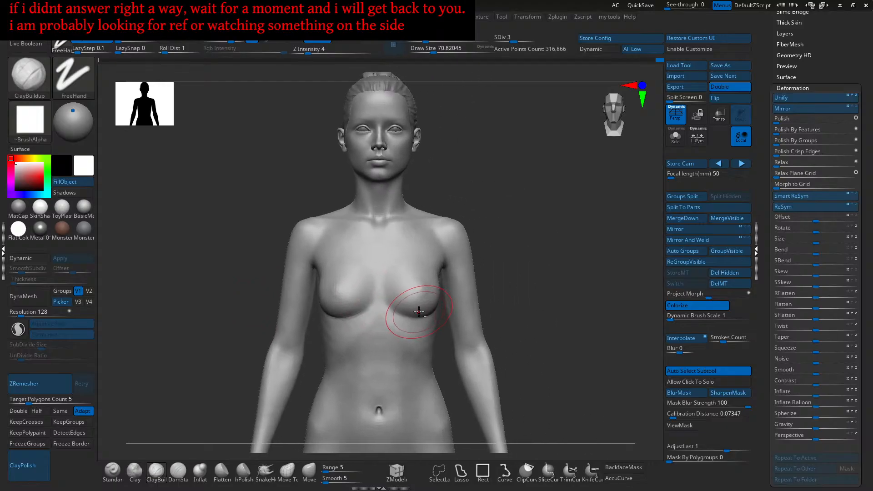
pyautogui.moveTo(352, 269)
pyautogui.keyDown('ctrl'); pyautogui.mouseDown(button='right')
pyautogui.moveTo(425, 338)
pyautogui.moveTo(369, 287)
pyautogui.moveTo(377, 308)
pyautogui.moveTo(357, 322)
pyautogui.moveTo(335, 296)
pyautogui.moveTo(345, 312)
pyautogui.moveTo(359, 312)
pyautogui.moveTo(356, 301)
pyautogui.mouseUp(button='right'); pyautogui.keyUp('ctrl')
pyautogui.click(309, 473)
pyautogui.press('s')
pyautogui.click(359, 321)
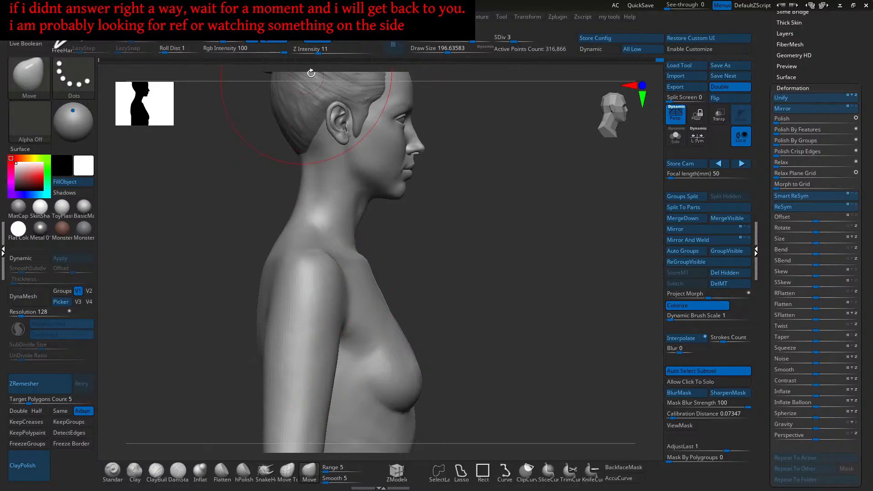
pyautogui.click(326, 51)
# - Push the armpit and upper arm forms with a slightly smaller Move brush, checking side and front
pyautogui.keyDown('alt'); pyautogui.moveTo(332, 285); pyautogui.dragTo(339, 278, button='right'); pyautogui.keyUp('alt')
pyautogui.moveTo(261, 378)
pyautogui.mouseDown(button='right')
pyautogui.moveTo(299, 260)
pyautogui.moveTo(291, 264)
pyautogui.mouseUp(button='right')
pyautogui.press('s')
pyautogui.click(311, 279)
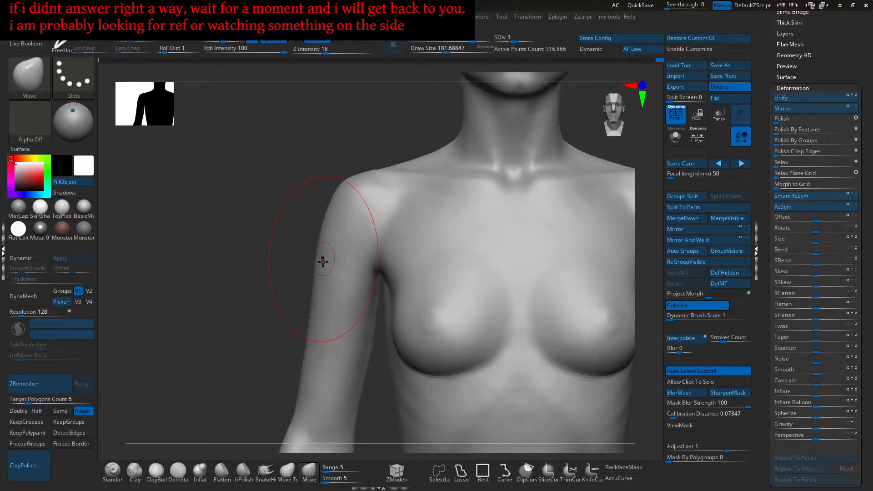
pyautogui.moveTo(314, 282)
pyautogui.mouseDown(button='right')
pyautogui.moveTo(359, 273)
pyautogui.moveTo(331, 266)
pyautogui.mouseUp(button='right')
pyautogui.keyDown('ctrl'); pyautogui.moveTo(359, 225); pyautogui.dragTo(358, 249, button='right'); pyautogui.keyUp('ctrl')
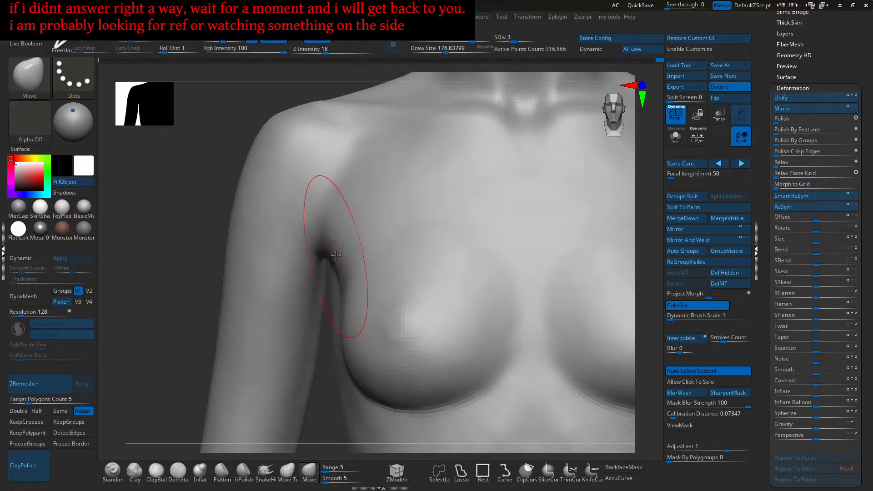
pyautogui.moveTo(324, 248)
pyautogui.mouseDown(button='right')
pyautogui.moveTo(321, 257)
pyautogui.moveTo(324, 250)
pyautogui.mouseUp(button='right')
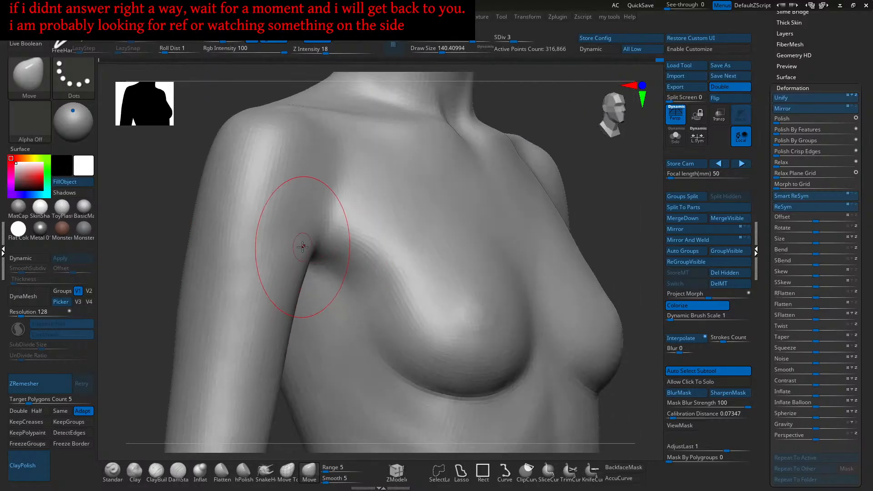
pyautogui.moveTo(287, 273); pyautogui.dragTo(313, 255, button='right')
pyautogui.moveTo(295, 303); pyautogui.dragTo(317, 295, button='right')
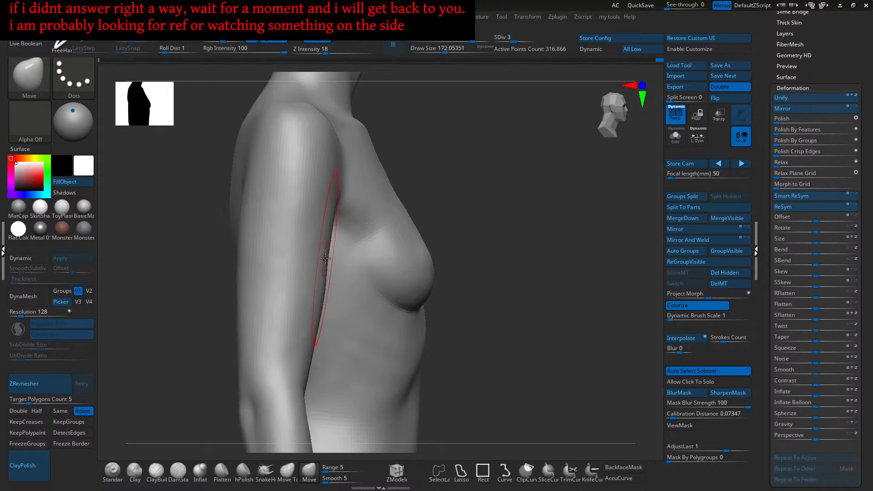
pyautogui.moveTo(327, 257)
pyautogui.mouseDown(button='right')
pyautogui.moveTo(300, 271)
pyautogui.moveTo(316, 290)
pyautogui.moveTo(308, 287)
pyautogui.moveTo(376, 249)
pyautogui.moveTo(360, 244)
pyautogui.moveTo(347, 341)
pyautogui.moveTo(349, 324)
pyautogui.moveTo(331, 360)
pyautogui.moveTo(316, 312)
pyautogui.moveTo(358, 286)
pyautogui.mouseUp(button='right')
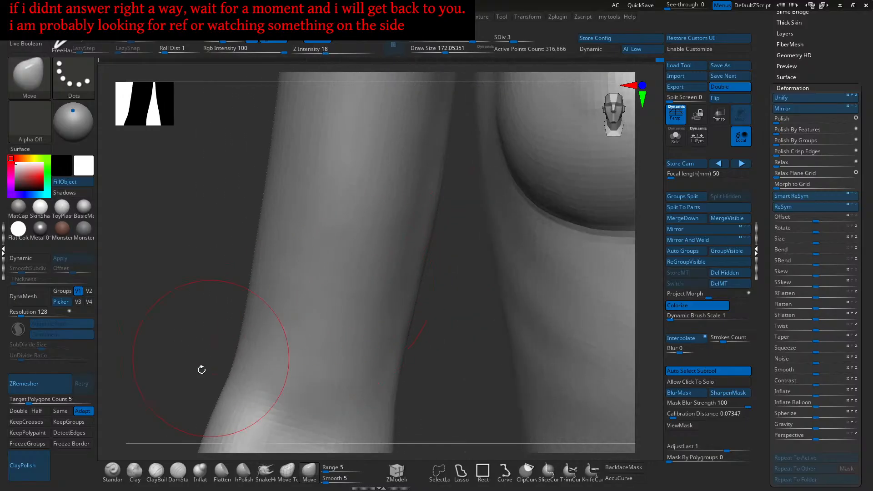
# - Lay light Clay strokes at Z Intensity 2 over the leg, checking it from several angles
pyautogui.click(134, 471)
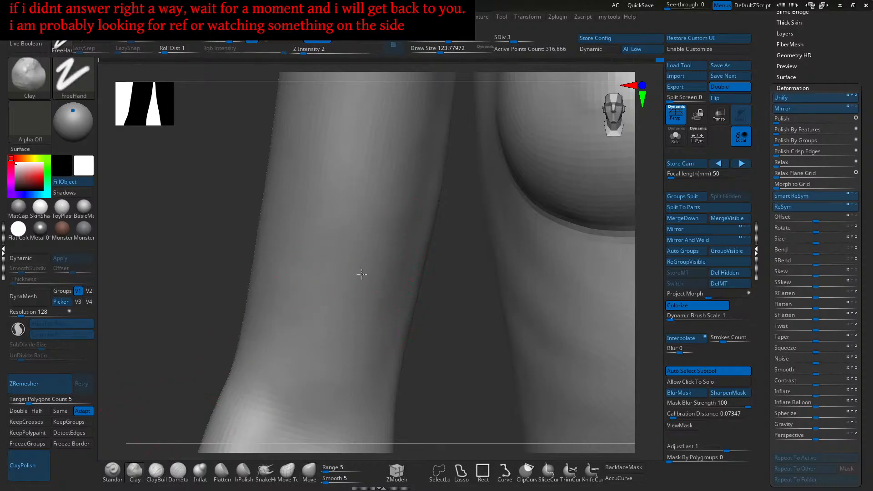
pyautogui.moveTo(345, 263); pyautogui.dragTo(359, 273, button='right')
pyautogui.keyDown('ctrl'); pyautogui.moveTo(320, 296); pyautogui.dragTo(325, 304, button='right'); pyautogui.keyUp('ctrl')
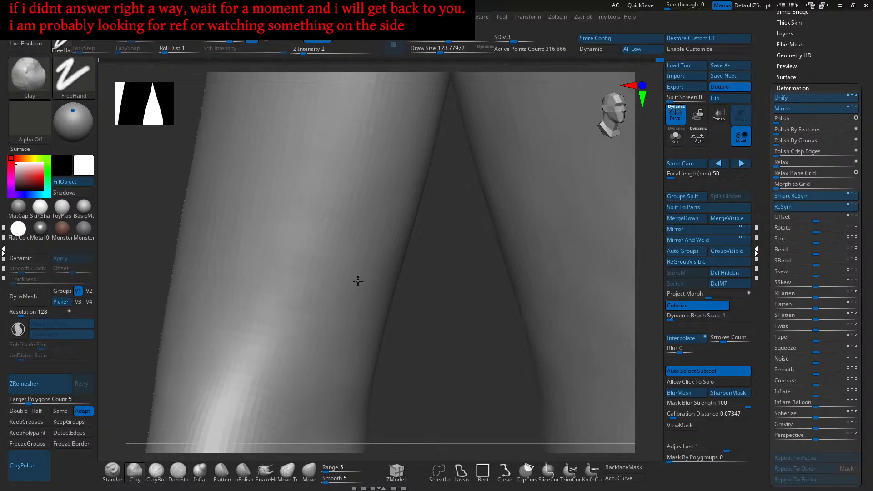
pyautogui.moveTo(321, 246); pyautogui.dragTo(354, 230)
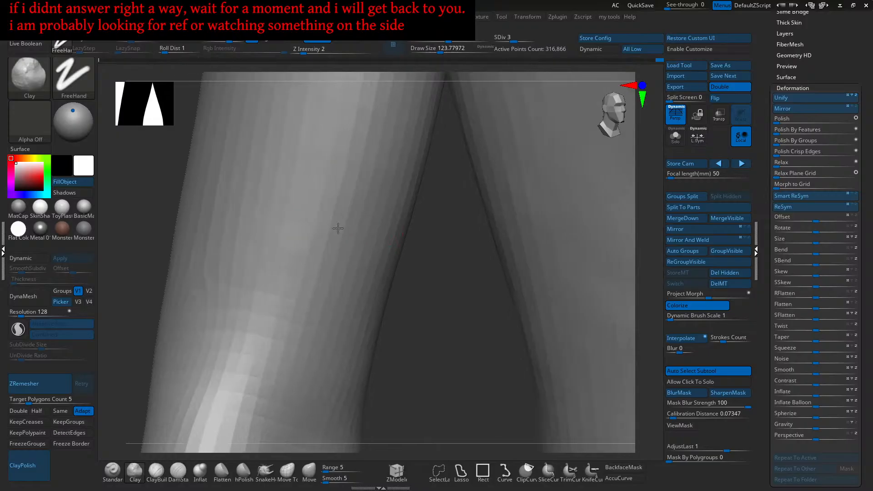
pyautogui.keyDown('shift'); pyautogui.moveTo(353, 229); pyautogui.dragTo(345, 245, button='right'); pyautogui.keyUp('shift')
pyautogui.keyDown('alt'); pyautogui.moveTo(345, 245); pyautogui.dragTo(345, 228); pyautogui.keyUp('alt')
pyautogui.moveTo(355, 213); pyautogui.dragTo(383, 218, button='right')
pyautogui.moveTo(384, 219)
pyautogui.mouseDown()
pyautogui.moveTo(357, 249)
pyautogui.moveTo(349, 226)
pyautogui.moveTo(328, 255)
pyautogui.mouseUp()
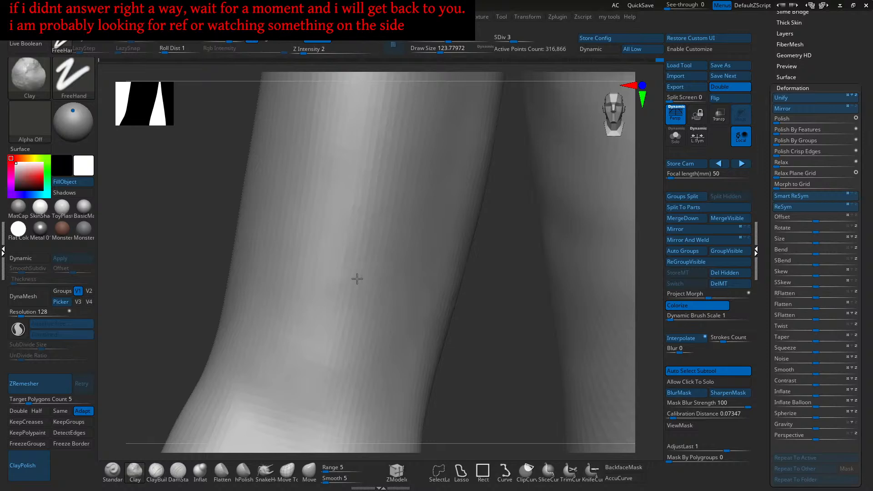
pyautogui.moveTo(315, 286); pyautogui.dragTo(295, 335, button='right')
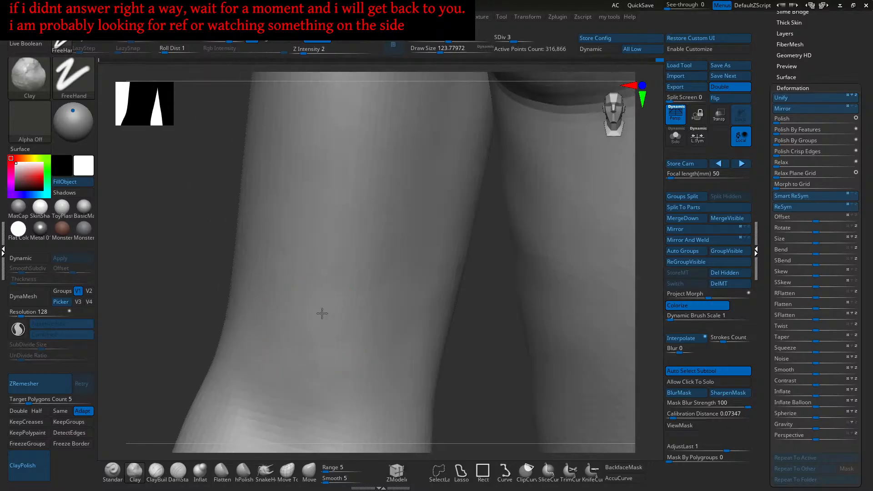
pyautogui.moveTo(357, 273); pyautogui.dragTo(360, 309, button='right')
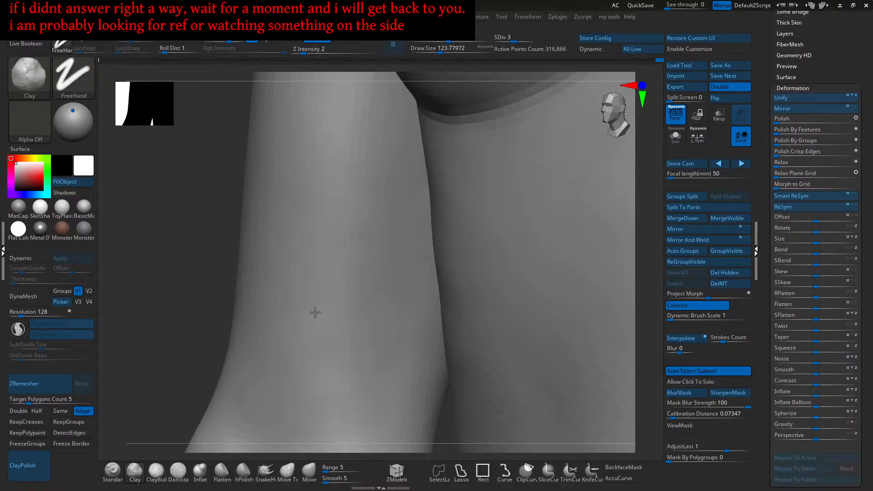
pyautogui.moveTo(338, 350); pyautogui.dragTo(369, 322, button='right')
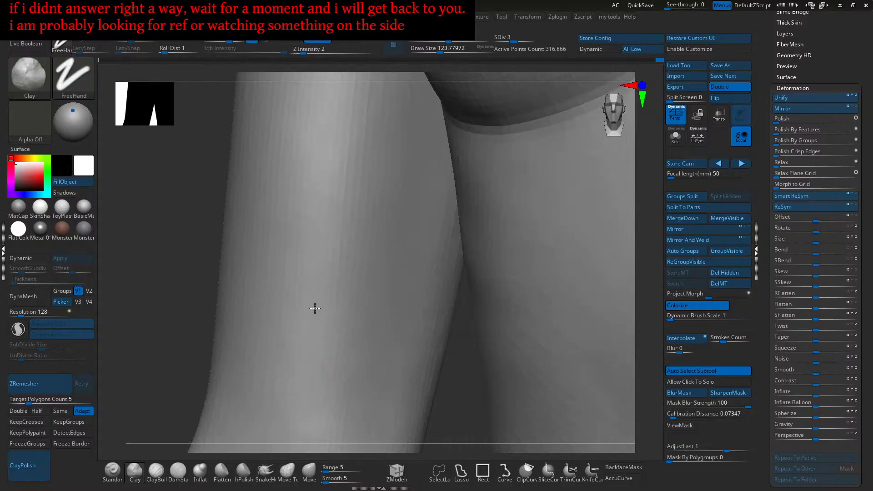
# - Shrink the Clay brush to about 104 and build up the front of the shoulder
pyautogui.moveTo(363, 292)
pyautogui.mouseDown(button='right')
pyautogui.moveTo(364, 255)
pyautogui.moveTo(370, 287)
pyautogui.moveTo(392, 282)
pyautogui.moveTo(379, 273)
pyautogui.moveTo(390, 292)
pyautogui.moveTo(390, 253)
pyautogui.moveTo(468, 252)
pyautogui.mouseUp(button='right')
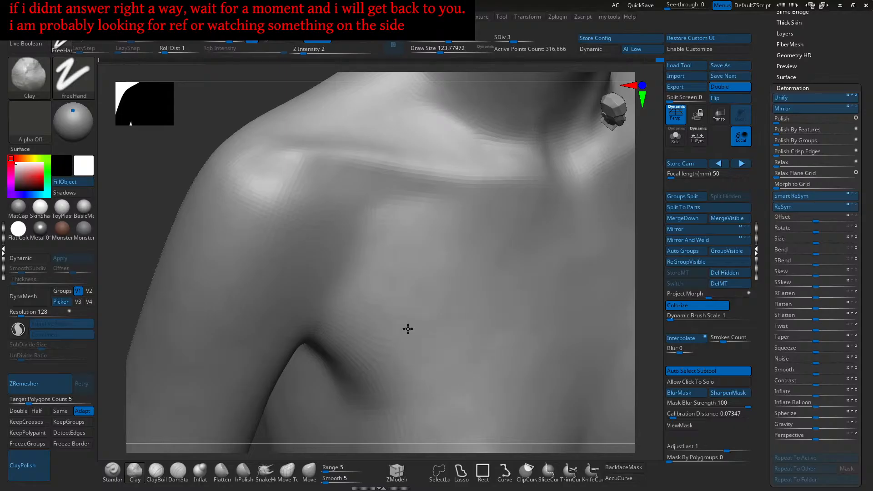
pyautogui.moveTo(369, 275)
pyautogui.mouseDown(button='right')
pyautogui.moveTo(399, 250)
pyautogui.moveTo(390, 273)
pyautogui.mouseUp(button='right')
pyautogui.keyDown('alt'); pyautogui.moveTo(322, 237); pyautogui.dragTo(361, 251, button='right'); pyautogui.keyUp('alt')
pyautogui.press('s')
pyautogui.moveTo(362, 252); pyautogui.dragTo(339, 234)
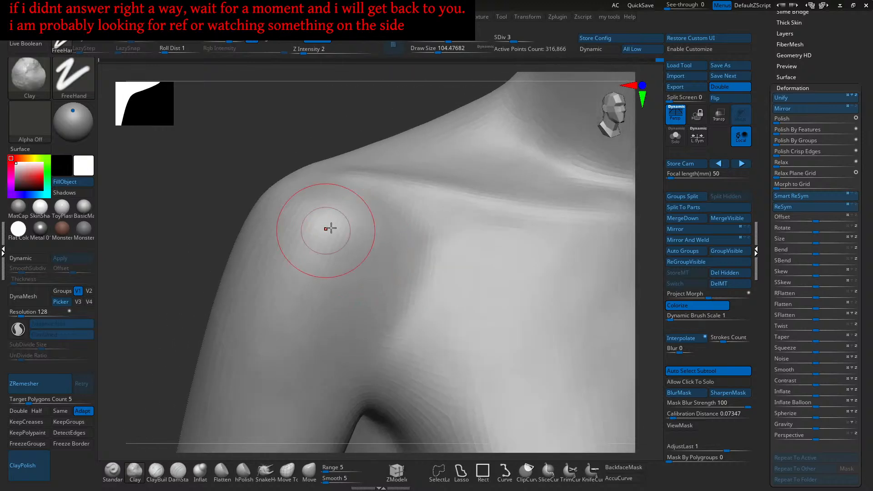
pyautogui.moveTo(322, 231); pyautogui.dragTo(360, 240, button='right')
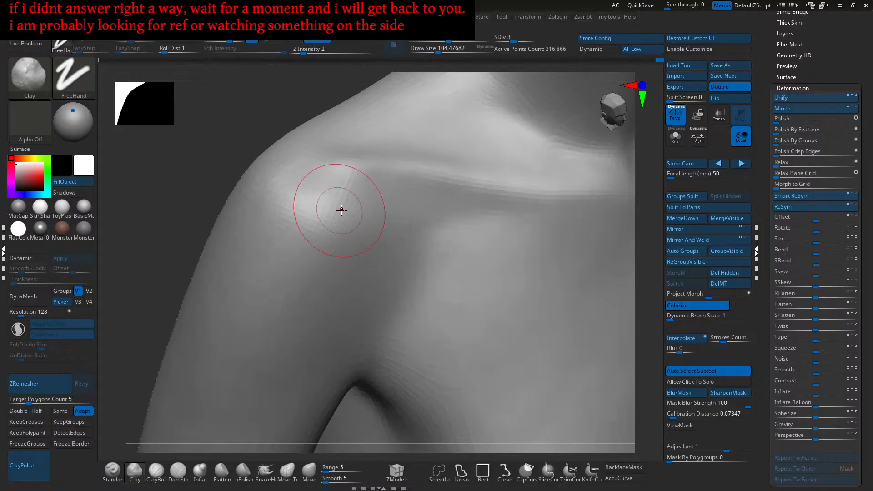
pyautogui.moveTo(337, 211); pyautogui.dragTo(337, 250, button='right')
pyautogui.moveTo(337, 220)
pyautogui.mouseDown(button='right')
pyautogui.moveTo(343, 214)
pyautogui.moveTo(400, 252)
pyautogui.moveTo(362, 236)
pyautogui.moveTo(334, 238)
pyautogui.moveTo(346, 258)
pyautogui.moveTo(324, 236)
pyautogui.mouseUp(button='right')
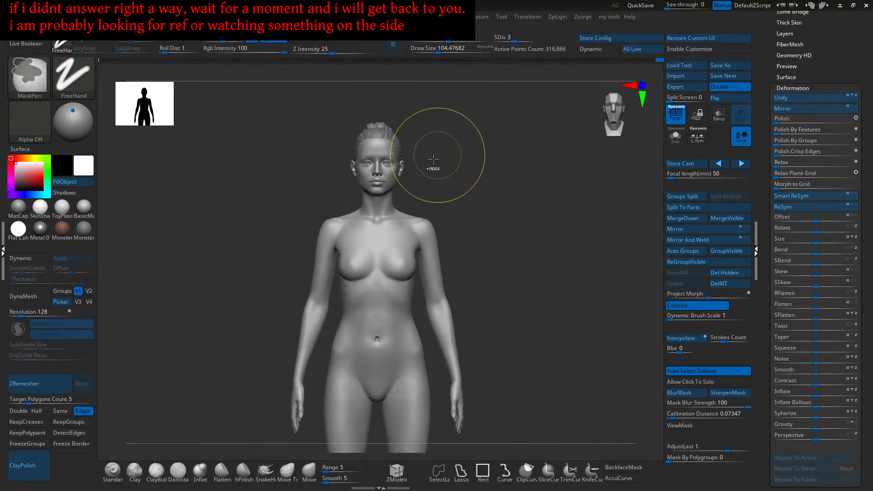
# - Hide the face and neck with a lasso so only the body remains visible
pyautogui.moveTo(456, 113)
pyautogui.keyDown('ctrl'); pyautogui.keyDown('shift'); pyautogui.mouseDown()
pyautogui.moveTo(363, 188)
pyautogui.moveTo(400, 200)
pyautogui.moveTo(345, 194)
pyautogui.moveTo(374, 93)
pyautogui.moveTo(405, 104)
pyautogui.mouseUp(); pyautogui.keyUp('shift'); pyautogui.keyUp('ctrl')
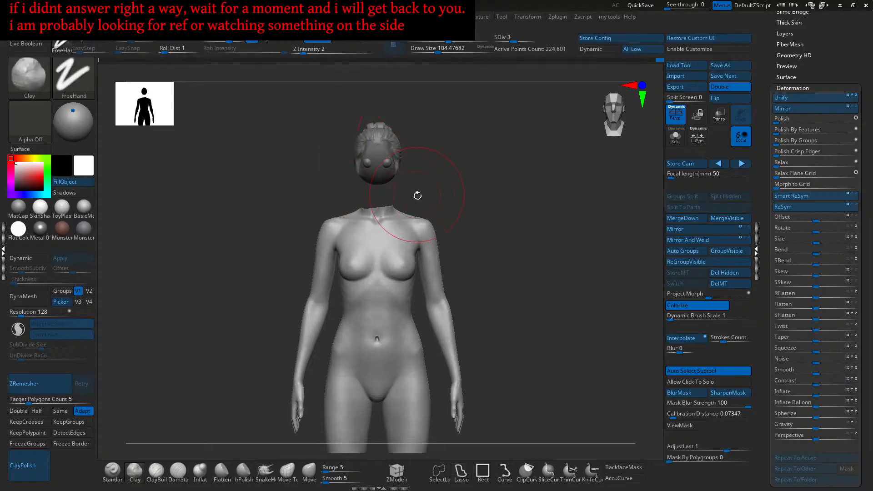
pyautogui.keyDown('ctrl'); pyautogui.keyDown('shift'); pyautogui.click(441, 188); pyautogui.keyUp('shift'); pyautogui.keyUp('ctrl')
pyautogui.keyDown('ctrl'); pyautogui.keyDown('shift'); pyautogui.click(443, 187); pyautogui.keyUp('shift'); pyautogui.keyUp('ctrl')
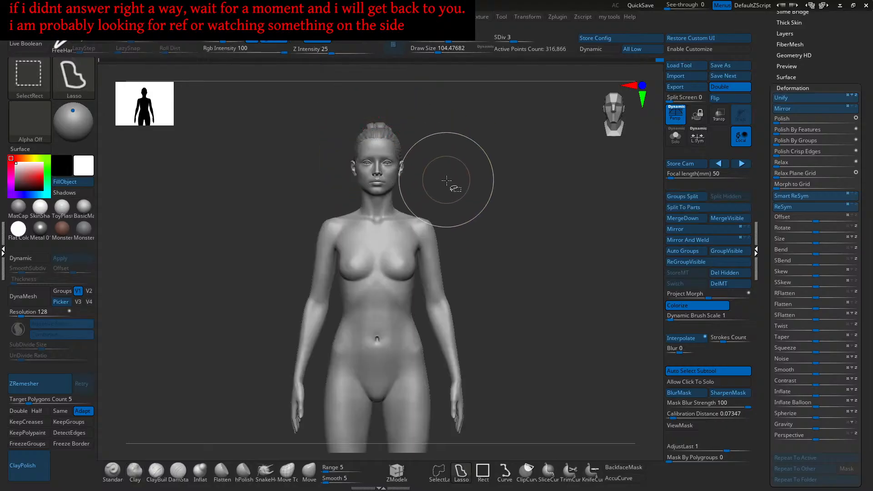
pyautogui.moveTo(443, 121)
pyautogui.keyDown('ctrl'); pyautogui.keyDown('alt'); pyautogui.keyDown('shift'); pyautogui.mouseDown()
pyautogui.moveTo(438, 200)
pyautogui.moveTo(383, 204)
pyautogui.moveTo(319, 153)
pyautogui.mouseUp(); pyautogui.keyUp('shift'); pyautogui.keyUp('alt'); pyautogui.keyUp('ctrl')
pyautogui.moveTo(382, 93)
pyautogui.keyDown('alt'); pyautogui.mouseDown()
pyautogui.moveTo(384, 180)
pyautogui.moveTo(390, 159)
pyautogui.mouseUp(); pyautogui.keyUp('alt')
# - Test masking over the left arm, undo it, and clear the mask from the body
pyautogui.moveTo(270, 230)
pyautogui.keyDown('ctrl'); pyautogui.mouseDown()
pyautogui.moveTo(308, 168)
pyautogui.moveTo(359, 153)
pyautogui.moveTo(357, 176)
pyautogui.moveTo(363, 172)
pyautogui.mouseUp(); pyautogui.keyUp('ctrl')
pyautogui.hotkey('ctrl', 'z')
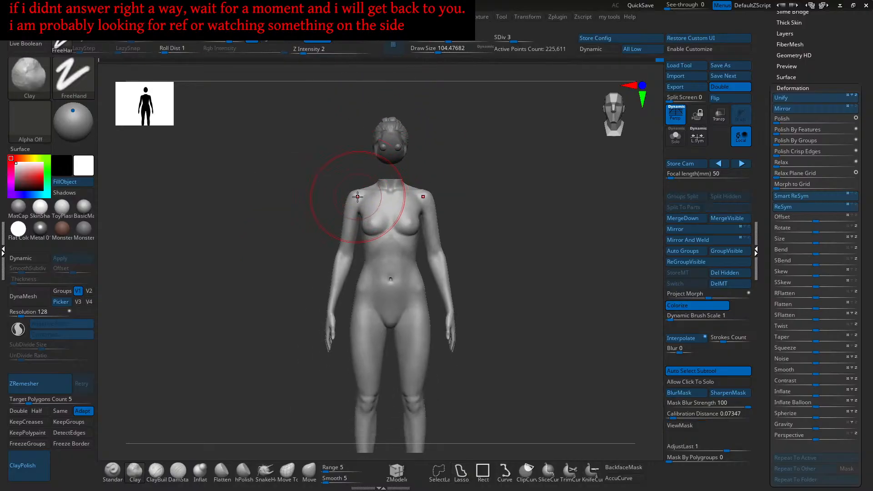
pyautogui.keyDown('ctrl'); pyautogui.moveTo(291, 172); pyautogui.dragTo(376, 281); pyautogui.keyUp('ctrl')
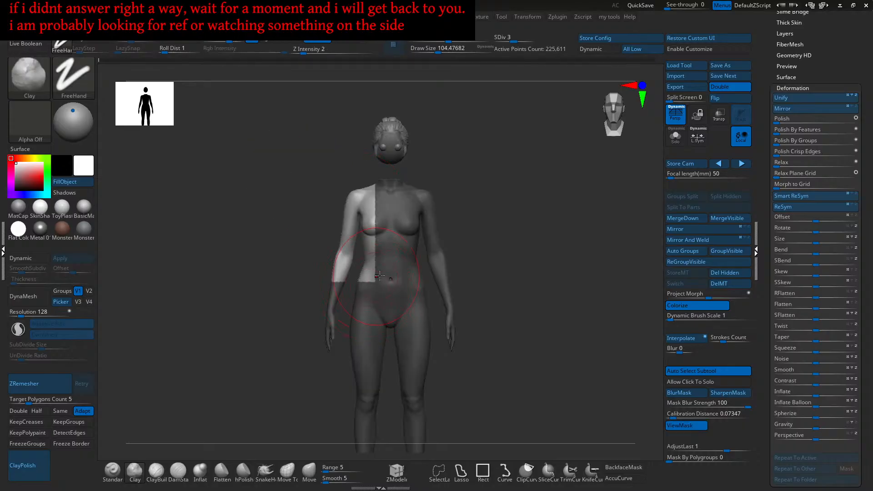
pyautogui.hotkey('ctrl', 'z')
pyautogui.moveTo(476, 155)
pyautogui.keyDown('ctrl'); pyautogui.keyDown('alt'); pyautogui.mouseDown()
pyautogui.moveTo(428, 263)
pyautogui.moveTo(407, 271)
pyautogui.mouseUp(); pyautogui.keyUp('alt'); pyautogui.keyUp('ctrl')
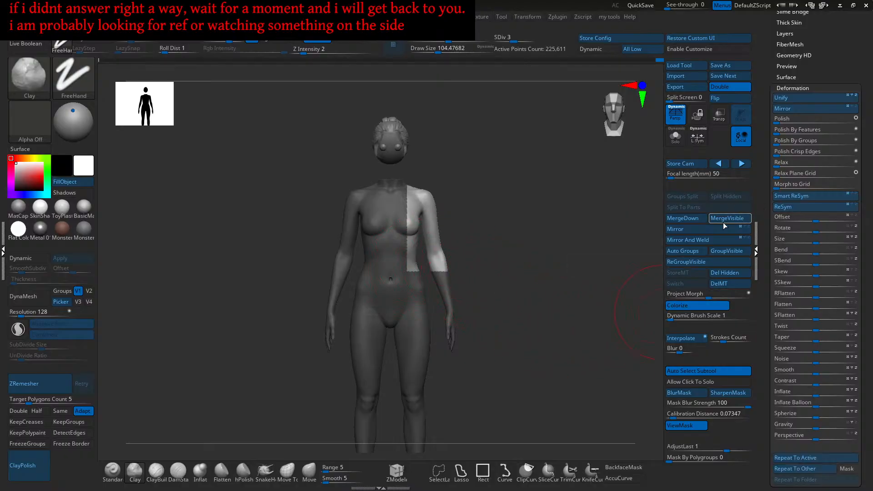
pyautogui.keyDown('alt'); pyautogui.moveTo(532, 275); pyautogui.dragTo(510, 301); pyautogui.keyUp('alt')
pyautogui.keyDown('ctrl'); pyautogui.moveTo(509, 301); pyautogui.dragTo(513, 304); pyautogui.keyUp('ctrl')
# - Zoom in on the left shoulder and armpit and select ClayBuildup
pyautogui.keyDown('alt'); pyautogui.moveTo(459, 258); pyautogui.dragTo(498, 314); pyautogui.keyUp('alt')
pyautogui.keyDown('alt'); pyautogui.moveTo(286, 219); pyautogui.dragTo(346, 266); pyautogui.keyUp('alt')
pyautogui.moveTo(359, 266)
pyautogui.keyDown('alt'); pyautogui.mouseDown(button='right')
pyautogui.moveTo(383, 283)
pyautogui.moveTo(388, 275)
pyautogui.moveTo(390, 306)
pyautogui.moveTo(365, 300)
pyautogui.moveTo(371, 294)
pyautogui.mouseUp(button='right'); pyautogui.keyUp('alt')
pyautogui.click(156, 473)
# - Add faint ClayBuildup strokes near the armpit at draw size about 77, viewing from several angles
pyautogui.press('[')
pyautogui.moveTo(384, 270)
pyautogui.mouseDown()
pyautogui.moveTo(375, 281)
pyautogui.moveTo(376, 259)
pyautogui.mouseUp()
pyautogui.moveTo(376, 260); pyautogui.dragTo(380, 292, button='right')
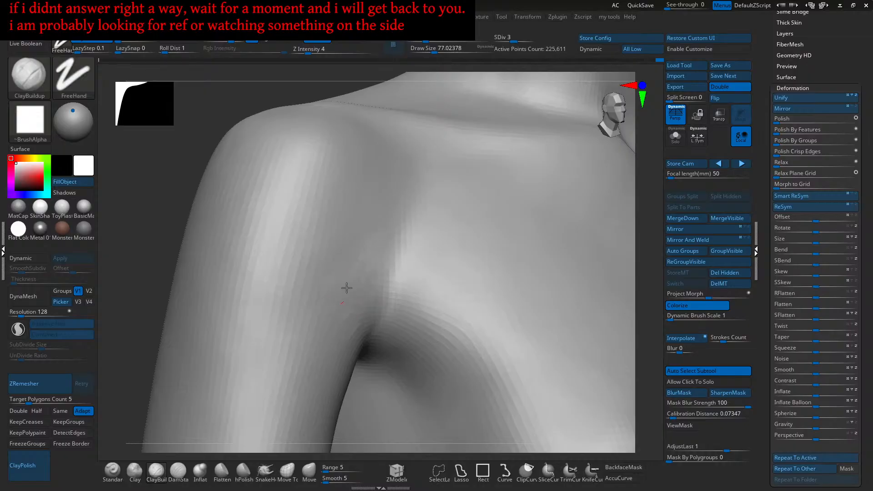
pyautogui.moveTo(353, 308); pyautogui.dragTo(360, 331)
pyautogui.moveTo(360, 331)
pyautogui.mouseDown(button='right')
pyautogui.moveTo(362, 296)
pyautogui.moveTo(350, 298)
pyautogui.mouseUp(button='right')
pyautogui.moveTo(351, 298); pyautogui.dragTo(351, 315)
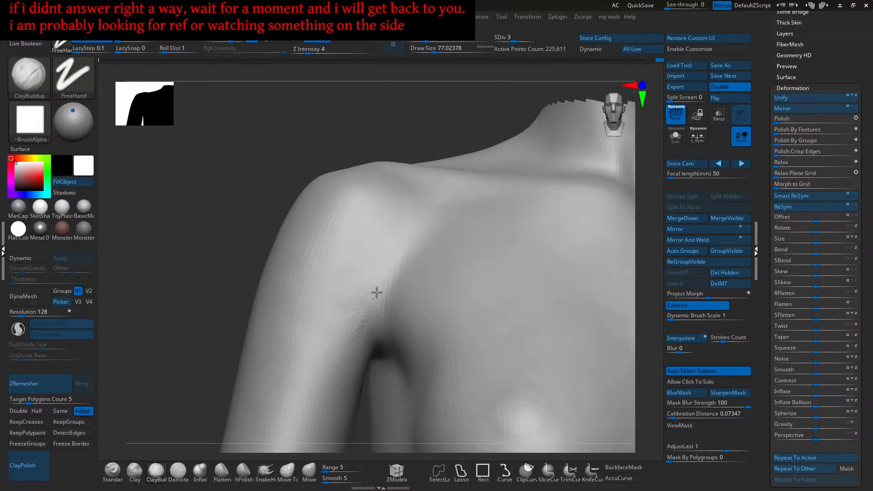
pyautogui.moveTo(369, 302); pyautogui.dragTo(392, 287, button='right')
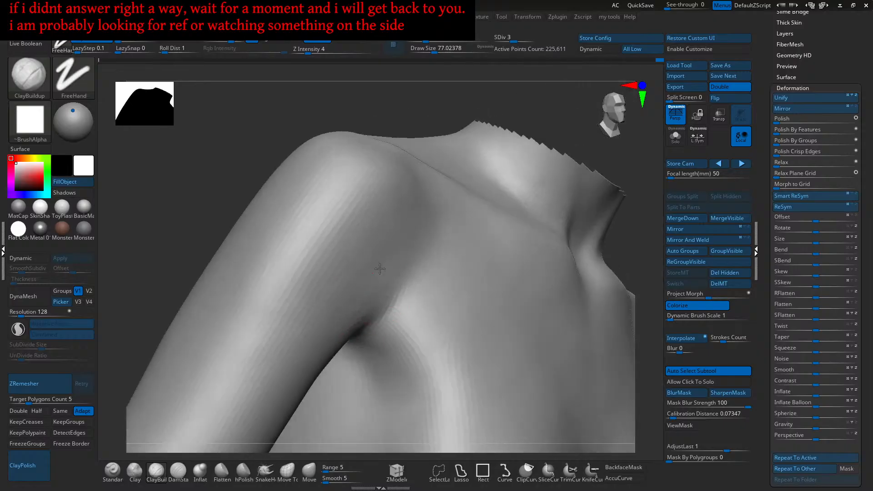
pyautogui.moveTo(365, 290); pyautogui.dragTo(358, 307)
pyautogui.moveTo(357, 308); pyautogui.dragTo(352, 316, button='right')
pyautogui.moveTo(350, 318)
pyautogui.mouseDown()
pyautogui.moveTo(333, 332)
pyautogui.moveTo(355, 307)
pyautogui.moveTo(343, 307)
pyautogui.mouseUp()
pyautogui.moveTo(344, 306)
pyautogui.keyDown('ctrl'); pyautogui.mouseDown(button='right')
pyautogui.moveTo(363, 318)
pyautogui.moveTo(399, 280)
pyautogui.mouseUp(button='right'); pyautogui.keyUp('ctrl')
pyautogui.moveTo(399, 281); pyautogui.dragTo(379, 314)
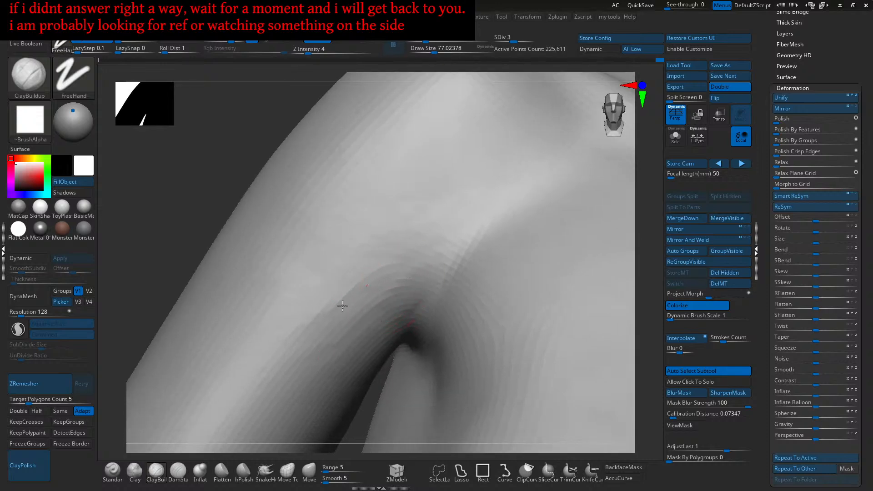
pyautogui.moveTo(323, 283)
pyautogui.mouseDown(button='right')
pyautogui.moveTo(321, 298)
pyautogui.moveTo(333, 292)
pyautogui.mouseUp(button='right')
# - Orbit around the shoulder and smooth its surface near the armpit with Smooth at intensity 13
pyautogui.press('shift')
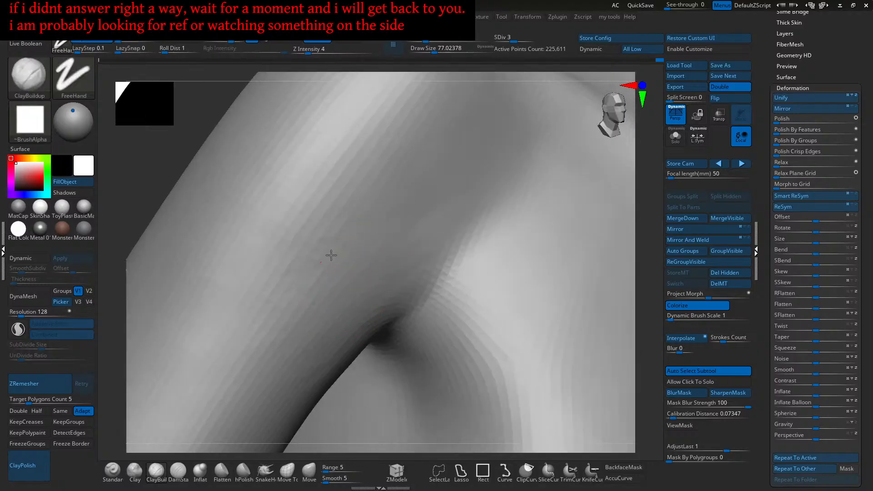
pyautogui.keyDown('ctrl'); pyautogui.moveTo(317, 265); pyautogui.dragTo(351, 253, button='right'); pyautogui.keyUp('ctrl')
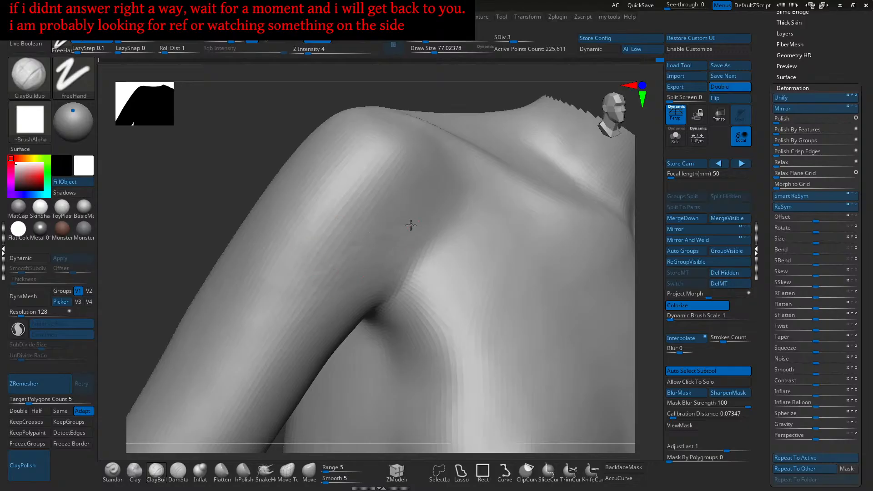
pyautogui.moveTo(399, 227)
pyautogui.mouseDown(button='right')
pyautogui.moveTo(409, 274)
pyautogui.moveTo(409, 251)
pyautogui.mouseUp(button='right')
pyautogui.press('s')
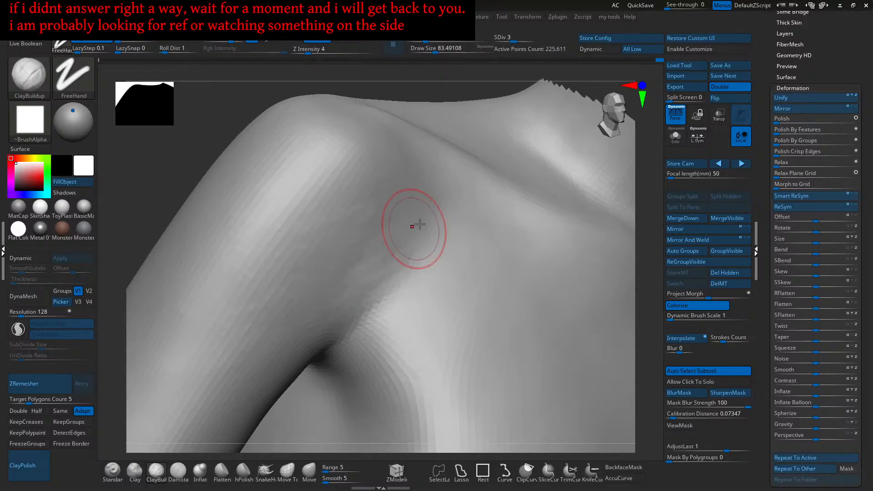
pyautogui.moveTo(403, 235); pyautogui.dragTo(425, 232, button='right')
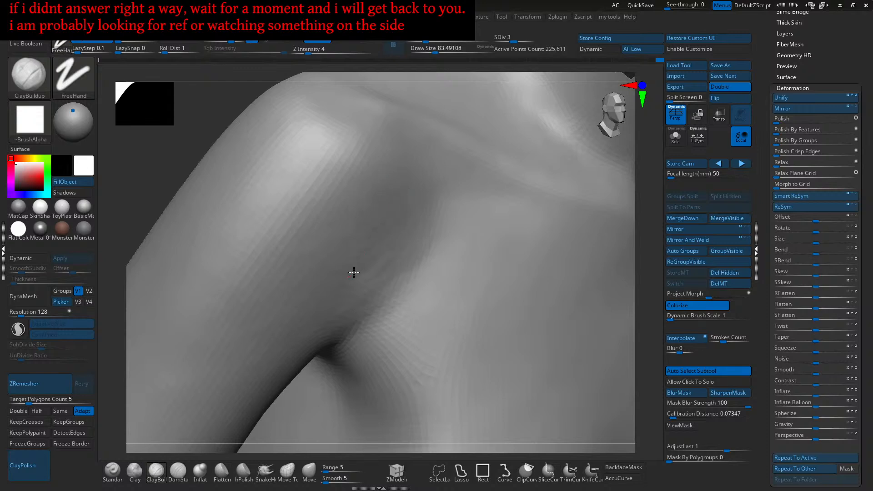
pyautogui.moveTo(373, 246)
pyautogui.mouseDown(button='right')
pyautogui.moveTo(396, 235)
pyautogui.moveTo(385, 312)
pyautogui.mouseUp(button='right')
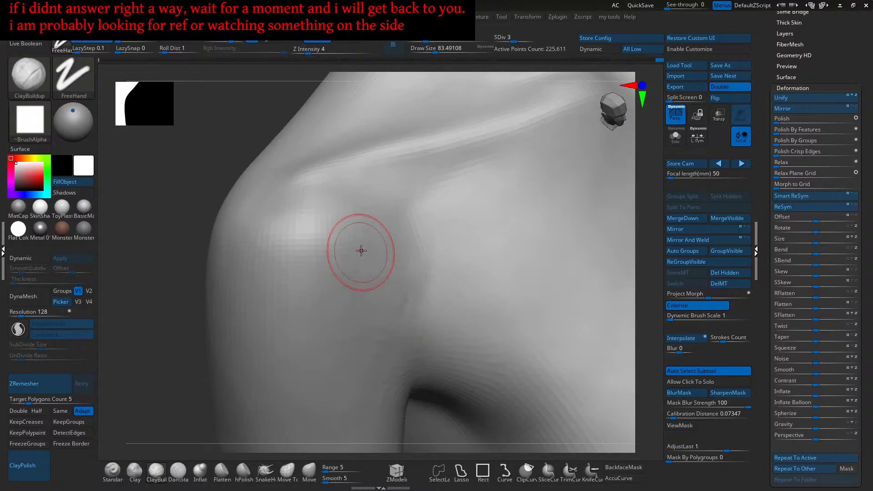
pyautogui.moveTo(359, 252); pyautogui.dragTo(388, 229, button='right')
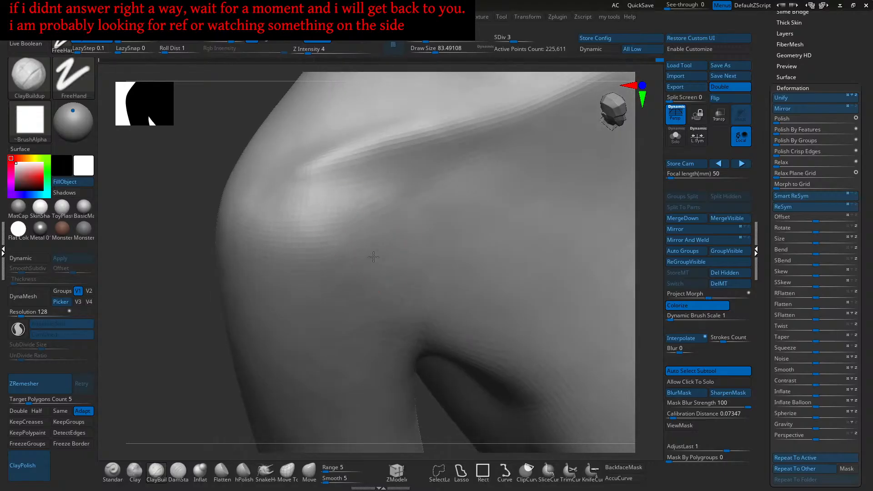
pyautogui.moveTo(361, 315); pyautogui.dragTo(352, 282, button='right')
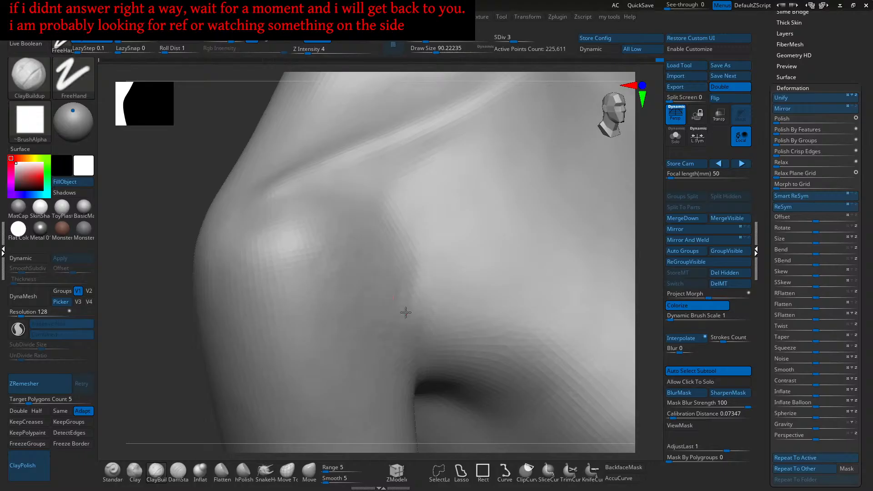
pyautogui.moveTo(406, 278); pyautogui.dragTo(400, 295, button='right')
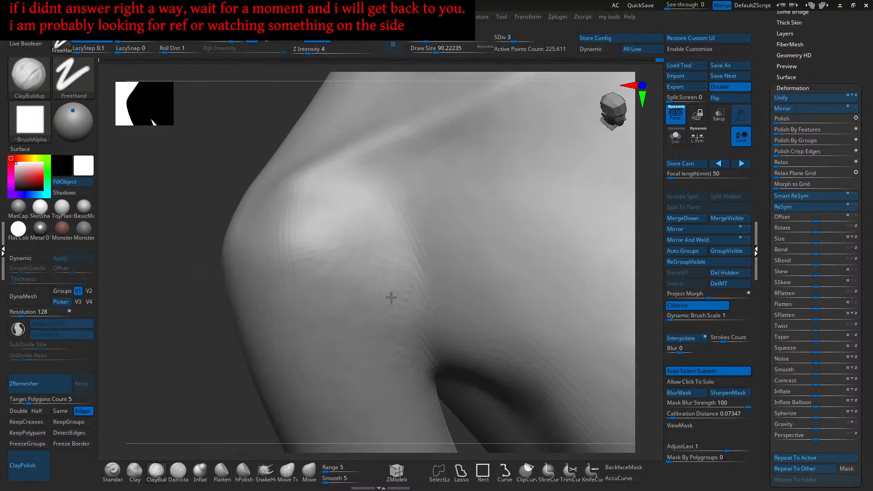
pyautogui.moveTo(390, 325)
pyautogui.mouseDown(button='right')
pyautogui.moveTo(370, 303)
pyautogui.moveTo(401, 259)
pyautogui.mouseUp(button='right')
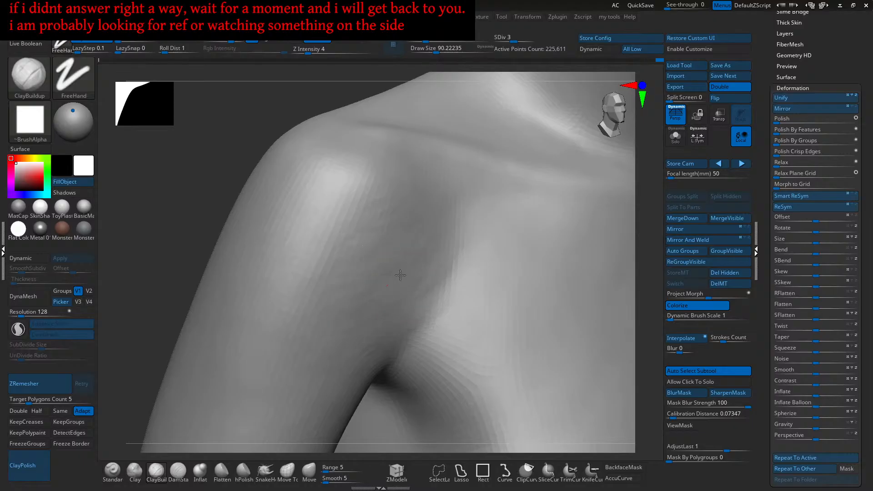
pyautogui.keyDown('ctrl'); pyautogui.moveTo(408, 283); pyautogui.dragTo(426, 264, button='right'); pyautogui.keyUp('ctrl')
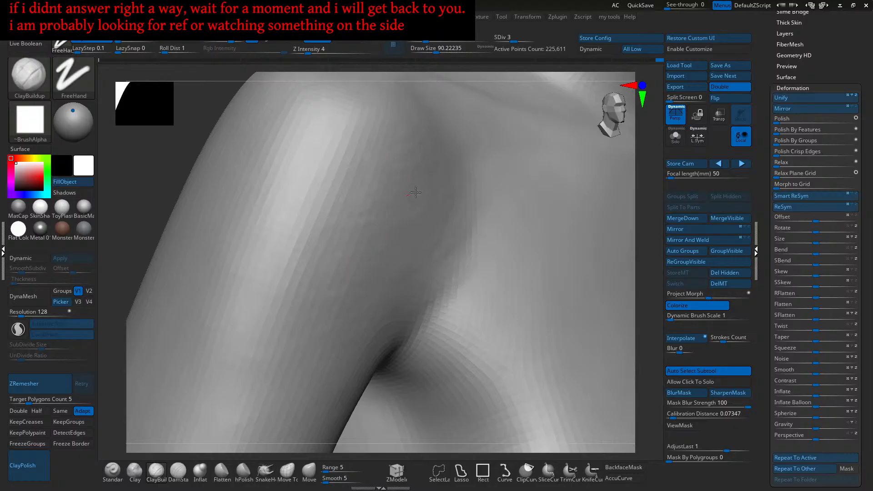
pyautogui.moveTo(446, 270)
pyautogui.keyDown('ctrl'); pyautogui.mouseDown(button='right')
pyautogui.moveTo(444, 248)
pyautogui.moveTo(452, 267)
pyautogui.moveTo(427, 272)
pyautogui.mouseUp(button='right'); pyautogui.keyUp('ctrl')
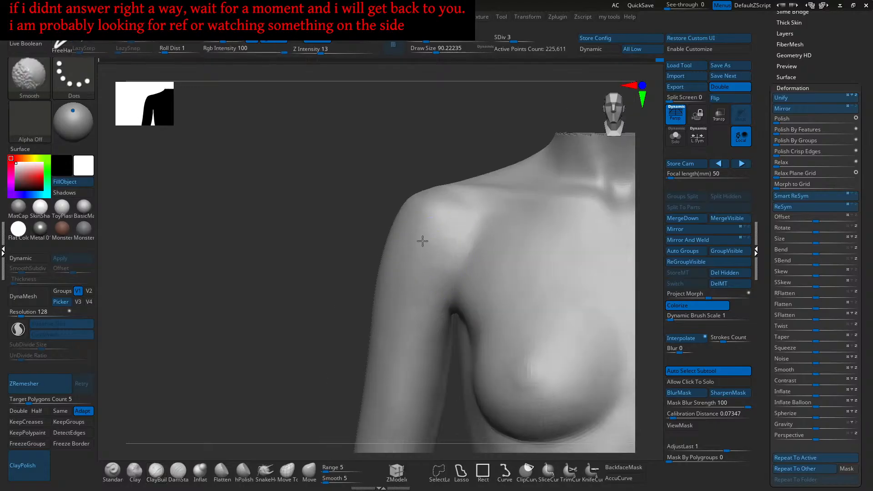
# - Deepen the armpit crease with light ClayBuildup strokes, then orbit around to the back
pyautogui.moveTo(480, 263)
pyautogui.keyDown('alt'); pyautogui.mouseDown(button='right')
pyautogui.moveTo(407, 278)
pyautogui.moveTo(421, 291)
pyautogui.mouseUp(button='right'); pyautogui.keyUp('alt')
pyautogui.keyDown('ctrl'); pyautogui.moveTo(420, 290); pyautogui.dragTo(419, 312, button='right'); pyautogui.keyUp('ctrl')
pyautogui.moveTo(423, 275)
pyautogui.mouseDown()
pyautogui.moveTo(400, 318)
pyautogui.moveTo(388, 318)
pyautogui.mouseUp()
pyautogui.moveTo(387, 317); pyautogui.dragTo(402, 274, button='right')
pyautogui.moveTo(420, 253); pyautogui.dragTo(406, 276)
pyautogui.moveTo(378, 297); pyautogui.dragTo(378, 286, button='right')
pyautogui.moveTo(378, 285); pyautogui.dragTo(380, 315)
pyautogui.moveTo(381, 315); pyautogui.dragTo(384, 309, button='right')
pyautogui.moveTo(385, 309)
pyautogui.mouseDown(button='right')
pyautogui.moveTo(387, 317)
pyautogui.moveTo(391, 307)
pyautogui.mouseUp(button='right')
pyautogui.moveTo(391, 307); pyautogui.dragTo(404, 311)
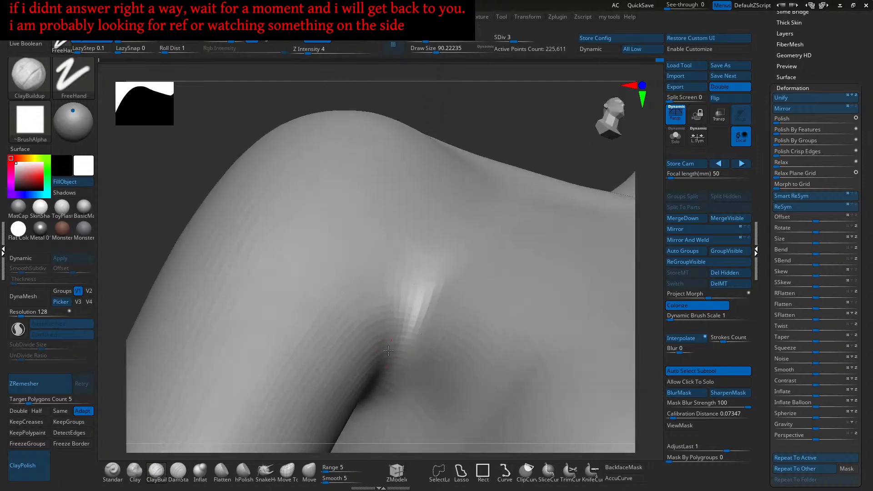
pyautogui.keyDown('alt'); pyautogui.moveTo(387, 342); pyautogui.dragTo(397, 339, button='right'); pyautogui.keyUp('alt')
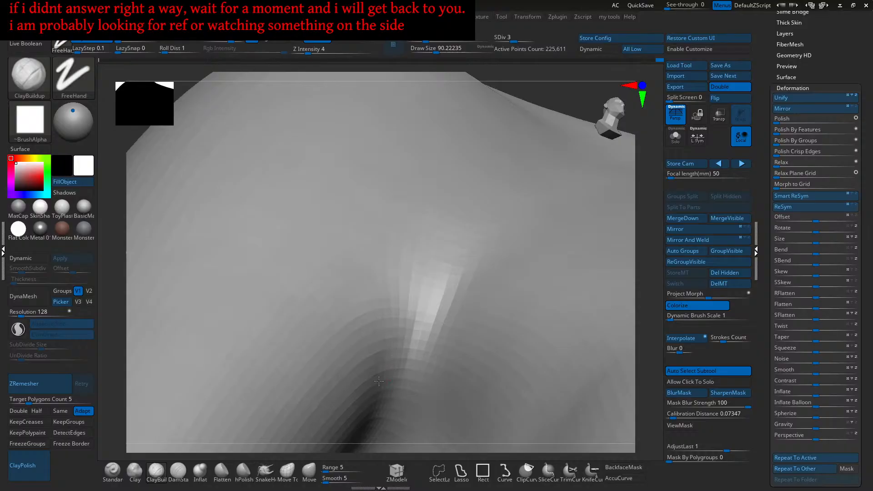
pyautogui.moveTo(385, 368)
pyautogui.mouseDown(button='right')
pyautogui.moveTo(403, 312)
pyautogui.moveTo(390, 280)
pyautogui.moveTo(410, 302)
pyautogui.moveTo(410, 286)
pyautogui.moveTo(410, 319)
pyautogui.moveTo(419, 313)
pyautogui.moveTo(390, 321)
pyautogui.moveTo(472, 327)
pyautogui.moveTo(446, 273)
pyautogui.mouseUp(button='right')
pyautogui.moveTo(446, 273)
pyautogui.mouseDown(button='right')
pyautogui.moveTo(380, 293)
pyautogui.moveTo(432, 327)
pyautogui.moveTo(459, 318)
pyautogui.mouseUp(button='right')
pyautogui.keyDown('ctrl'); pyautogui.moveTo(414, 292); pyautogui.dragTo(397, 334, button='right'); pyautogui.keyUp('ctrl')
# - Reshape the right shoulder with an enlarged Move brush at intensity 18
pyautogui.click(311, 471)
pyautogui.keyDown('ctrl'); pyautogui.moveTo(431, 272); pyautogui.dragTo(439, 310, button='right'); pyautogui.keyUp('ctrl')
pyautogui.press(']')
pyautogui.moveTo(410, 333); pyautogui.dragTo(408, 332)
pyautogui.moveTo(427, 324)
pyautogui.mouseDown(button='right')
pyautogui.moveTo(417, 331)
pyautogui.moveTo(406, 309)
pyautogui.mouseUp(button='right')
pyautogui.press(']')
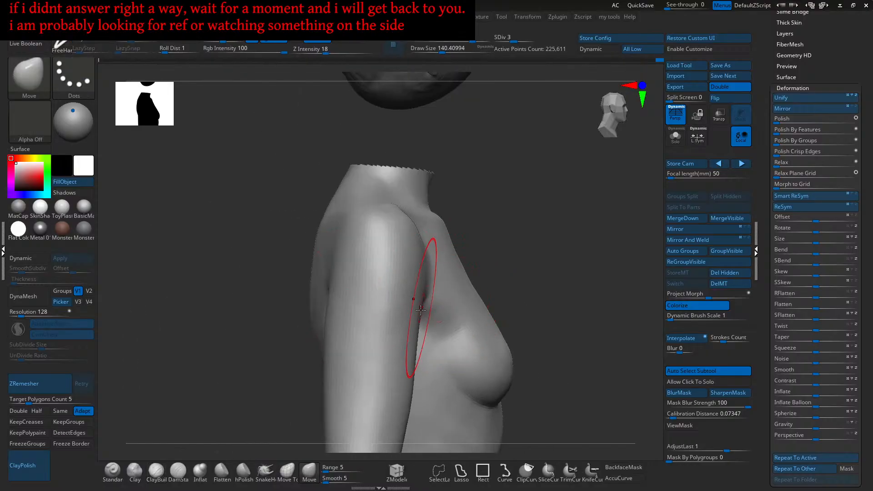
pyautogui.moveTo(419, 208)
pyautogui.mouseDown(button='right')
pyautogui.moveTo(384, 230)
pyautogui.moveTo(402, 255)
pyautogui.moveTo(390, 280)
pyautogui.moveTo(406, 272)
pyautogui.moveTo(378, 287)
pyautogui.mouseUp(button='right')
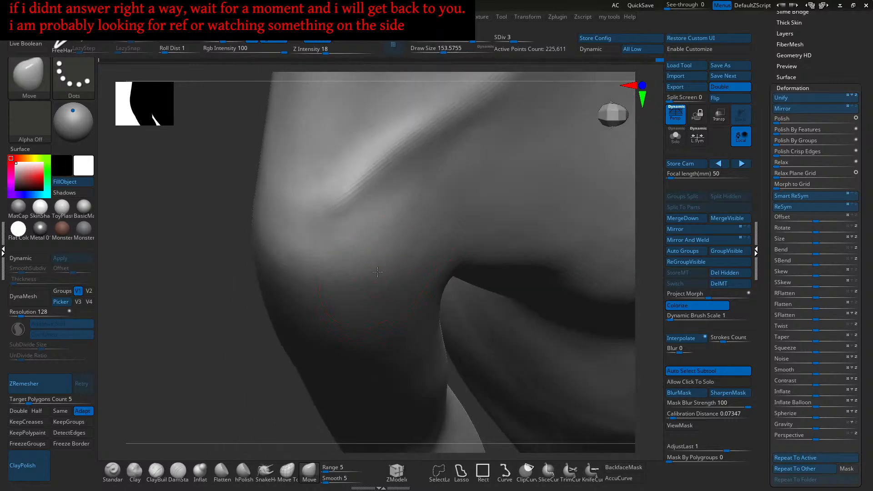
# - Pull the armpit contour and nudge the shoulder surface into a more natural shape
pyautogui.press(']')
pyautogui.moveTo(396, 243); pyautogui.dragTo(391, 261)
pyautogui.moveTo(393, 263)
pyautogui.mouseDown(button='right')
pyautogui.moveTo(396, 291)
pyautogui.moveTo(388, 251)
pyautogui.moveTo(353, 279)
pyautogui.moveTo(372, 275)
pyautogui.mouseUp(button='right')
pyautogui.press('s')
pyautogui.moveTo(384, 257); pyautogui.dragTo(375, 260)
pyautogui.keyDown('alt'); pyautogui.moveTo(373, 247); pyautogui.dragTo(392, 253, button='right'); pyautogui.keyUp('alt')
pyautogui.press('s')
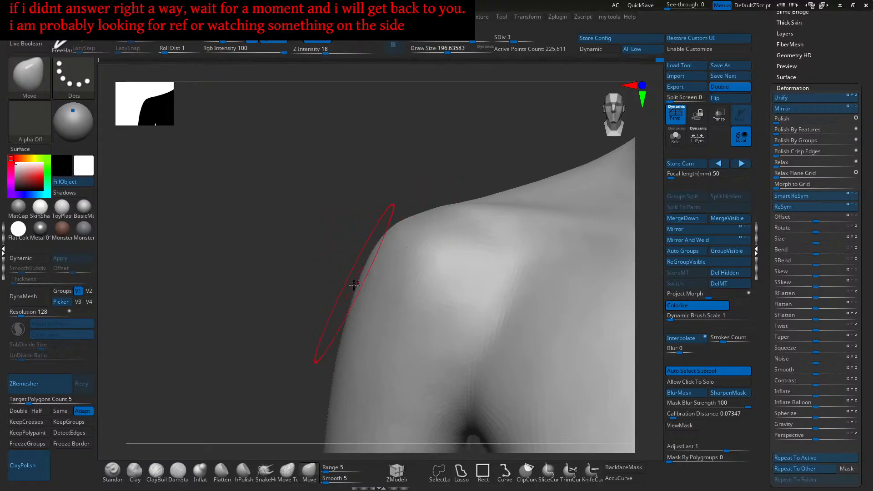
pyautogui.moveTo(368, 292)
pyautogui.mouseDown(button='right')
pyautogui.moveTo(382, 273)
pyautogui.moveTo(336, 315)
pyautogui.moveTo(367, 264)
pyautogui.mouseUp(button='right')
pyautogui.moveTo(368, 263)
pyautogui.mouseDown(button='right')
pyautogui.moveTo(363, 291)
pyautogui.moveTo(361, 246)
pyautogui.moveTo(402, 255)
pyautogui.moveTo(388, 271)
pyautogui.moveTo(362, 272)
pyautogui.moveTo(390, 278)
pyautogui.moveTo(382, 282)
pyautogui.moveTo(393, 278)
pyautogui.mouseUp(button='right')
# - Resize the Move brush from about 145 to about 187 while orbiting the torso
pyautogui.press('s')
pyautogui.moveTo(384, 288); pyautogui.dragTo(378, 287)
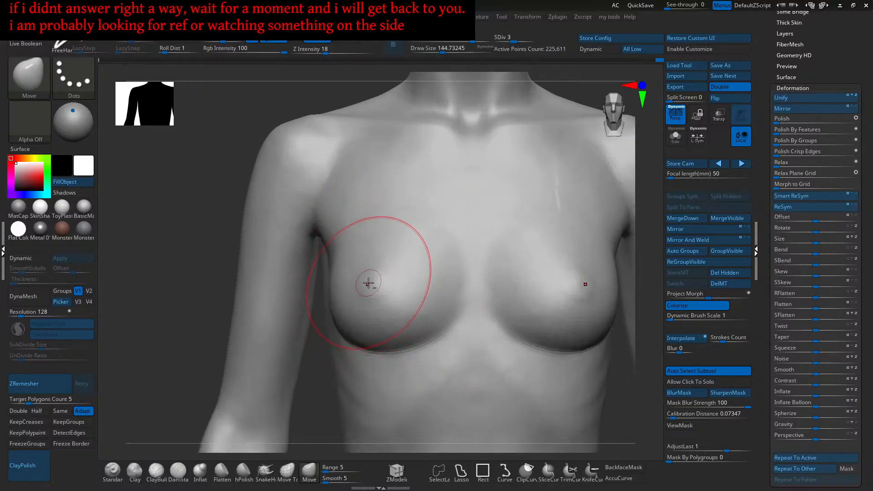
pyautogui.moveTo(362, 298)
pyautogui.mouseDown(button='right')
pyautogui.moveTo(364, 283)
pyautogui.moveTo(358, 331)
pyautogui.mouseUp(button='right')
pyautogui.press('s')
pyautogui.moveTo(358, 331); pyautogui.dragTo(356, 331)
pyautogui.moveTo(356, 331); pyautogui.dragTo(361, 312, button='right')
pyautogui.press('s')
pyautogui.moveTo(362, 312); pyautogui.dragTo(363, 312)
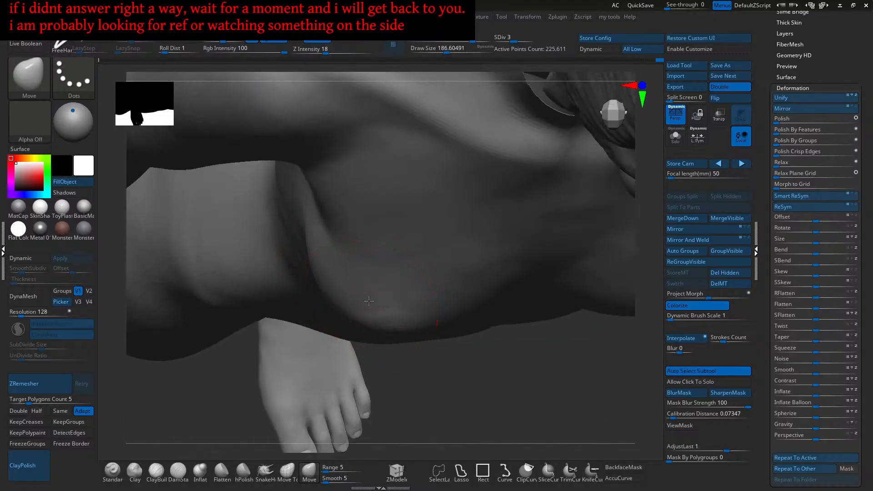
pyautogui.moveTo(397, 322)
pyautogui.mouseDown(button='right')
pyautogui.moveTo(408, 313)
pyautogui.moveTo(412, 323)
pyautogui.moveTo(447, 300)
pyautogui.moveTo(491, 182)
pyautogui.mouseUp(button='right')
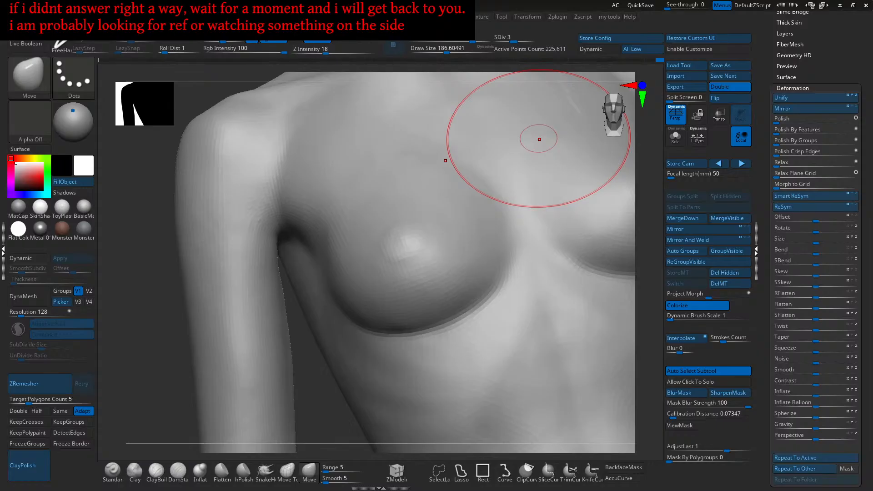
# - Inspect the breast and shoulder, drop the brush to about 68, and smooth a chest patch
pyautogui.moveTo(438, 264)
pyautogui.mouseDown(button='right')
pyautogui.moveTo(335, 218)
pyautogui.moveTo(346, 239)
pyautogui.moveTo(384, 226)
pyautogui.mouseUp(button='right')
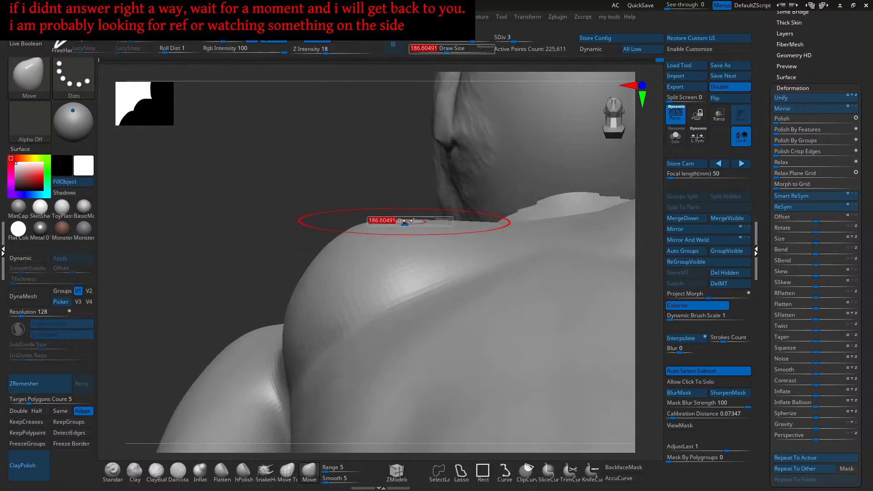
pyautogui.moveTo(412, 214)
pyautogui.mouseDown(button='right')
pyautogui.moveTo(401, 257)
pyautogui.moveTo(395, 217)
pyautogui.moveTo(390, 239)
pyautogui.moveTo(402, 237)
pyautogui.moveTo(379, 237)
pyautogui.mouseUp(button='right')
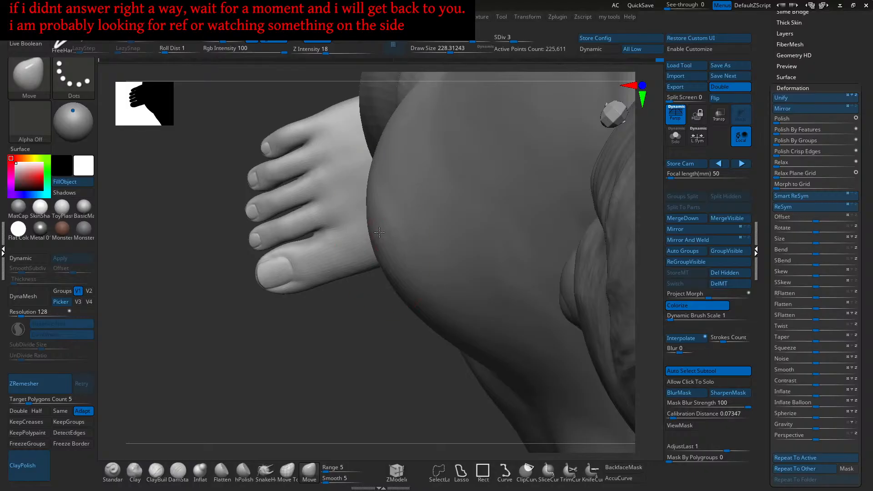
pyautogui.moveTo(394, 261)
pyautogui.mouseDown(button='right')
pyautogui.moveTo(370, 201)
pyautogui.moveTo(414, 221)
pyautogui.moveTo(345, 261)
pyautogui.moveTo(375, 243)
pyautogui.moveTo(382, 259)
pyautogui.moveTo(388, 230)
pyautogui.moveTo(400, 235)
pyautogui.mouseUp(button='right')
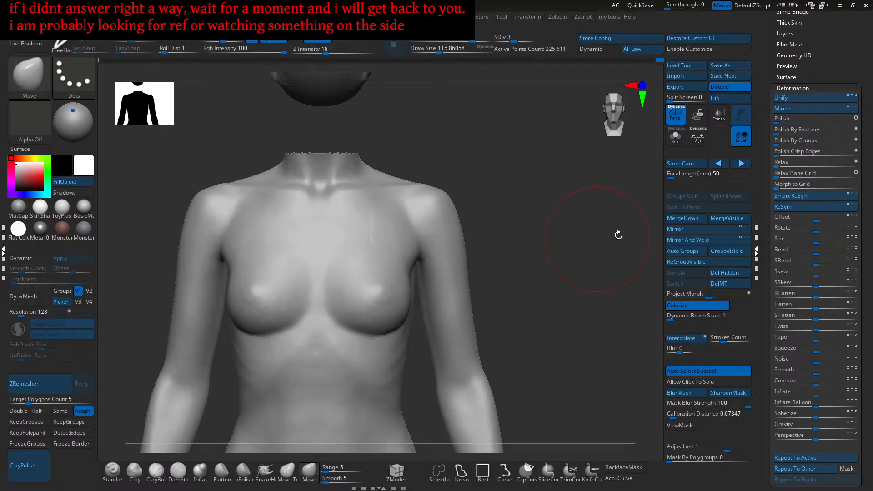
pyautogui.moveTo(384, 225)
pyautogui.keyDown('ctrl'); pyautogui.mouseDown(button='right')
pyautogui.moveTo(384, 238)
pyautogui.moveTo(392, 230)
pyautogui.moveTo(415, 257)
pyautogui.mouseUp(button='right'); pyautogui.keyUp('ctrl')
pyautogui.press('s')
pyautogui.moveTo(415, 257); pyautogui.dragTo(409, 256)
pyautogui.keyDown('shift'); pyautogui.moveTo(411, 255); pyautogui.dragTo(413, 252); pyautogui.keyUp('shift')
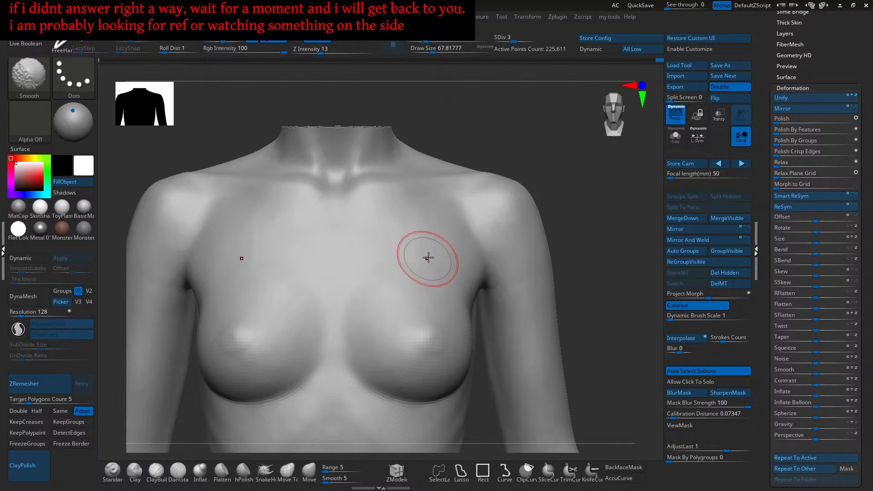
pyautogui.moveTo(425, 263); pyautogui.dragTo(402, 270, button='right')
pyautogui.keyDown('shift'); pyautogui.moveTo(416, 233); pyautogui.dragTo(418, 260); pyautogui.keyUp('shift')
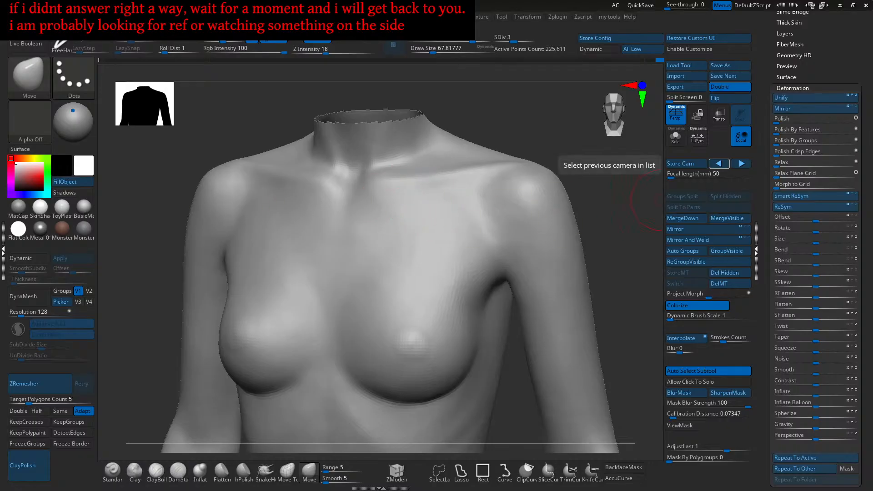
# - Lay light Clay strokes at intensity 2 over the breasts, orbiting to check their form
pyautogui.press('2')
pyautogui.moveTo(396, 241)
pyautogui.mouseDown(button='right')
pyautogui.moveTo(427, 246)
pyautogui.moveTo(415, 267)
pyautogui.mouseUp(button='right')
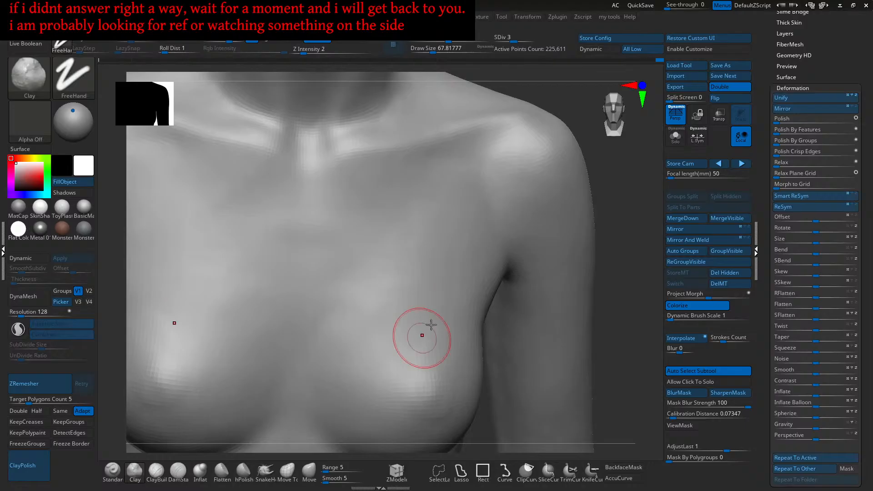
pyautogui.moveTo(390, 285)
pyautogui.mouseDown(button='right')
pyautogui.moveTo(381, 292)
pyautogui.moveTo(395, 298)
pyautogui.moveTo(407, 267)
pyautogui.moveTo(384, 305)
pyautogui.moveTo(358, 318)
pyautogui.moveTo(343, 302)
pyautogui.mouseUp(button='right')
pyautogui.moveTo(343, 302)
pyautogui.mouseDown()
pyautogui.moveTo(329, 296)
pyautogui.moveTo(322, 310)
pyautogui.mouseUp()
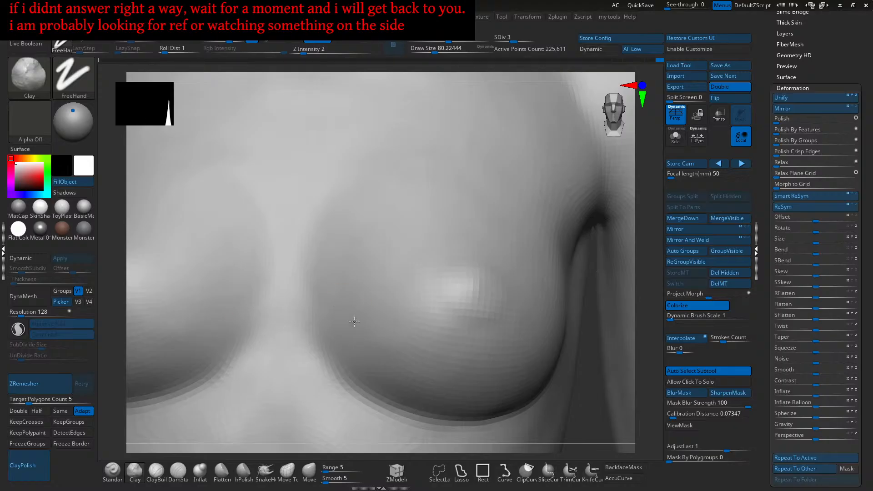
pyautogui.moveTo(393, 305); pyautogui.dragTo(390, 288, button='right')
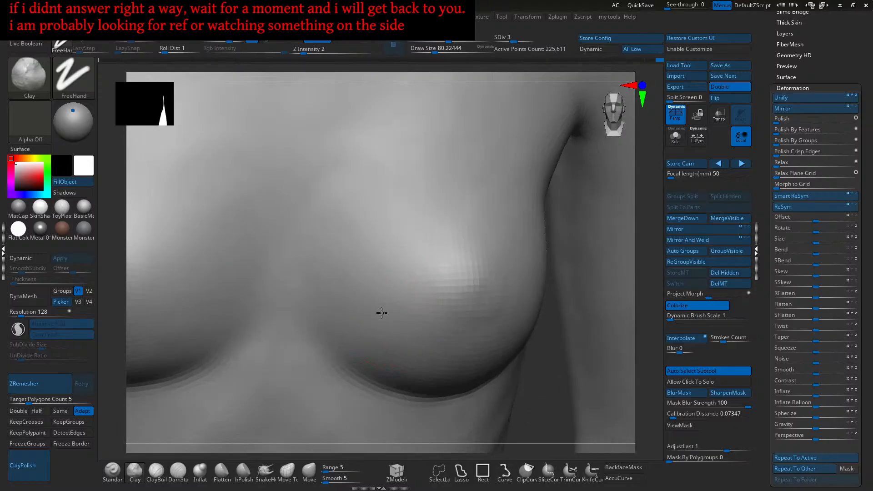
pyautogui.moveTo(409, 331); pyautogui.dragTo(412, 312, button='right')
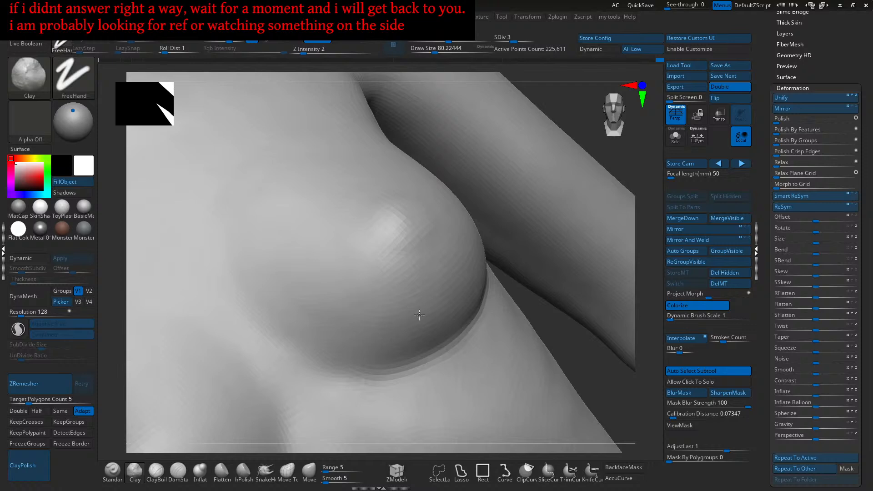
pyautogui.moveTo(348, 314)
pyautogui.mouseDown(button='right')
pyautogui.moveTo(388, 327)
pyautogui.moveTo(376, 315)
pyautogui.mouseUp(button='right')
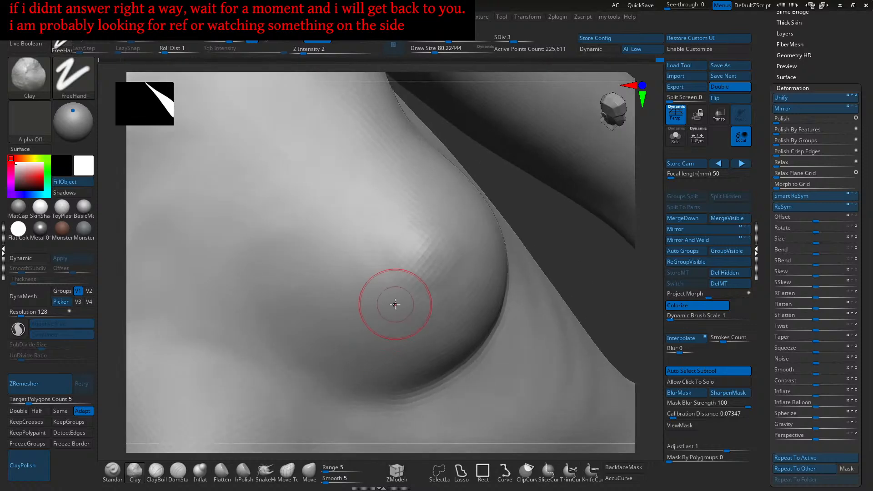
pyautogui.moveTo(397, 323)
pyautogui.mouseDown(button='right')
pyautogui.moveTo(381, 328)
pyautogui.moveTo(388, 288)
pyautogui.moveTo(365, 307)
pyautogui.moveTo(360, 336)
pyautogui.moveTo(383, 326)
pyautogui.moveTo(382, 298)
pyautogui.moveTo(439, 295)
pyautogui.moveTo(423, 299)
pyautogui.moveTo(438, 263)
pyautogui.moveTo(424, 253)
pyautogui.moveTo(440, 291)
pyautogui.mouseUp(button='right')
pyautogui.moveTo(440, 323)
pyautogui.keyDown('ctrl'); pyautogui.mouseDown(button='right')
pyautogui.moveTo(445, 314)
pyautogui.moveTo(430, 307)
pyautogui.moveTo(428, 282)
pyautogui.moveTo(462, 314)
pyautogui.moveTo(472, 267)
pyautogui.moveTo(410, 334)
pyautogui.mouseUp(button='right'); pyautogui.keyUp('ctrl')
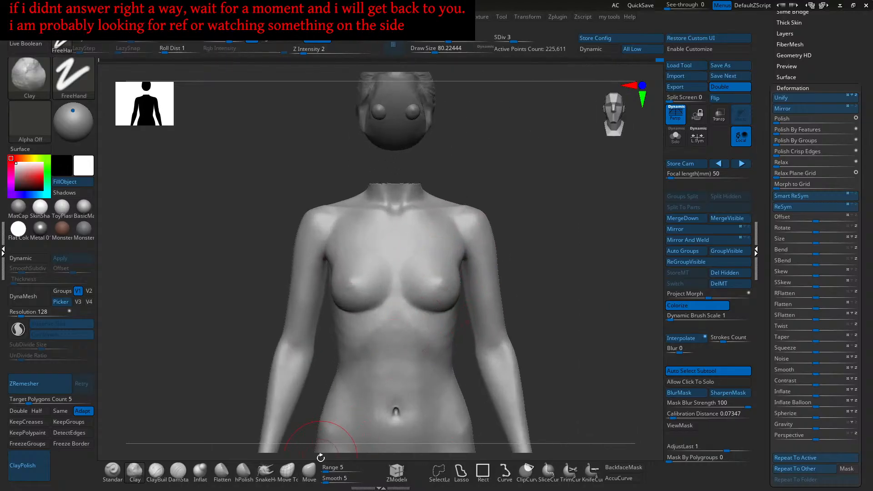
# - Activate the Move brush and size it to about 124 over the torso
pyautogui.click(310, 472)
pyautogui.keyDown('alt'); pyautogui.moveTo(373, 267); pyautogui.dragTo(417, 280, button='right'); pyautogui.keyUp('alt')
pyautogui.keyDown('ctrl'); pyautogui.moveTo(417, 279); pyautogui.dragTo(418, 309, button='right'); pyautogui.keyUp('ctrl')
pyautogui.press('s')
pyautogui.moveTo(420, 303); pyautogui.dragTo(423, 309)
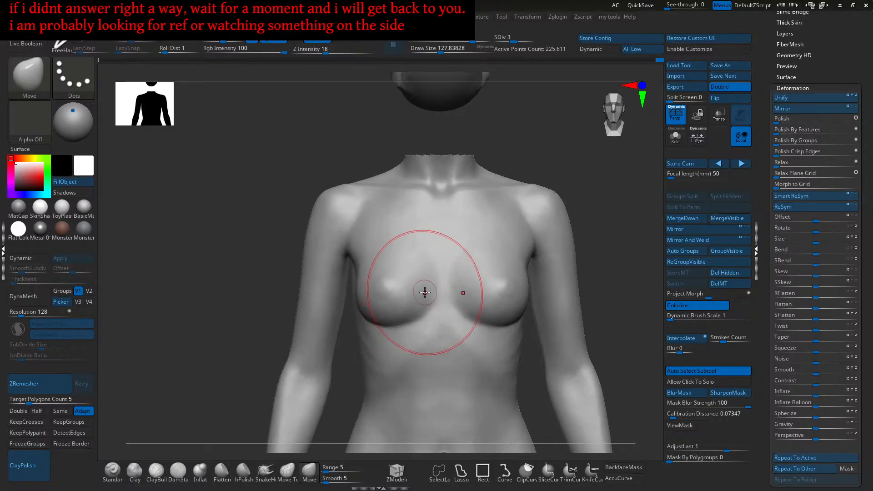
pyautogui.keyDown('ctrl'); pyautogui.moveTo(426, 288); pyautogui.dragTo(408, 324, button='right'); pyautogui.keyUp('ctrl')
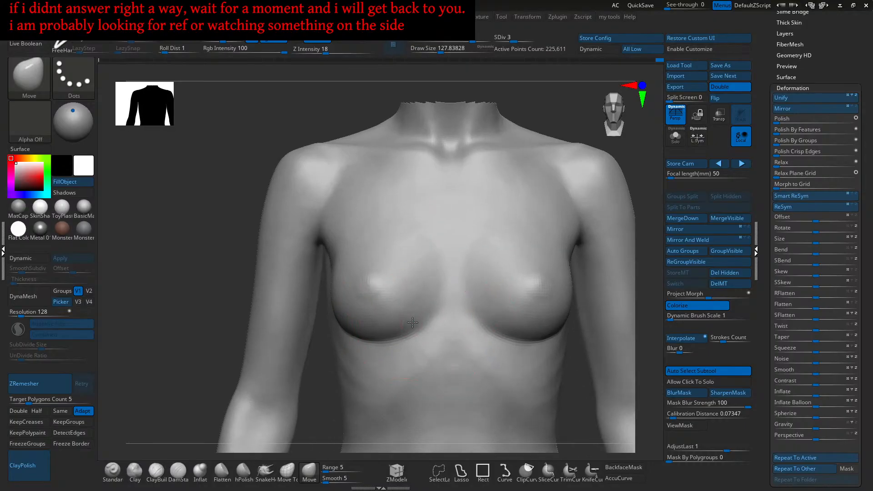
pyautogui.press('s')
pyautogui.moveTo(414, 324); pyautogui.dragTo(413, 323)
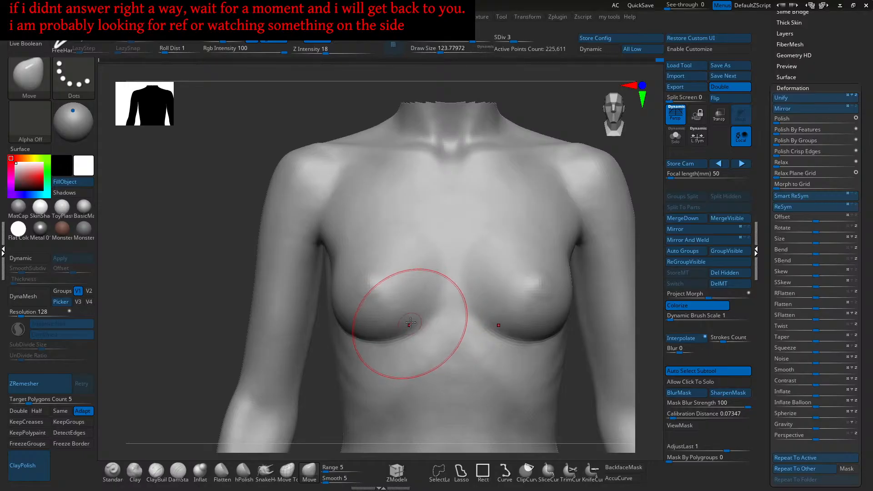
# - Enlarge the Move brush to about 140, nudge the armpit surface, then select the Standard brush
pyautogui.keyDown('ctrl'); pyautogui.moveTo(417, 303); pyautogui.dragTo(386, 304, button='right'); pyautogui.keyUp('ctrl')
pyautogui.press('s')
pyautogui.moveTo(384, 304); pyautogui.dragTo(386, 305)
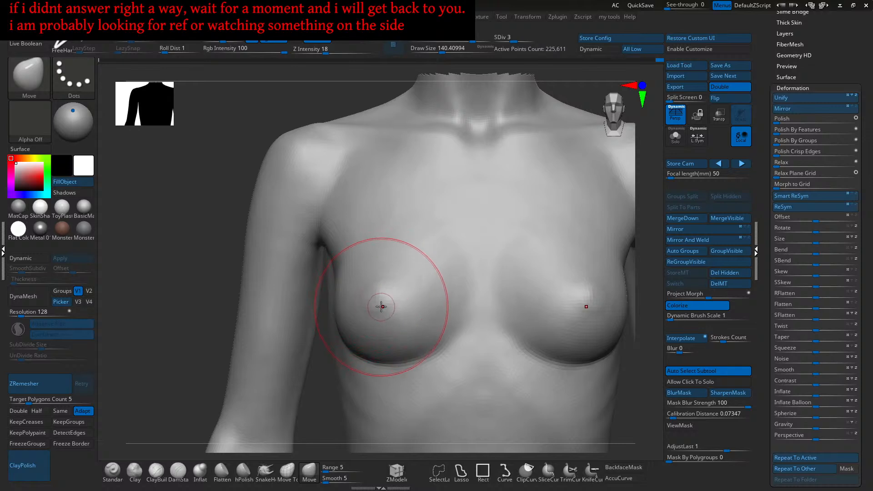
pyautogui.moveTo(371, 287)
pyautogui.mouseDown(button='right')
pyautogui.moveTo(427, 328)
pyautogui.moveTo(461, 323)
pyautogui.mouseUp(button='right')
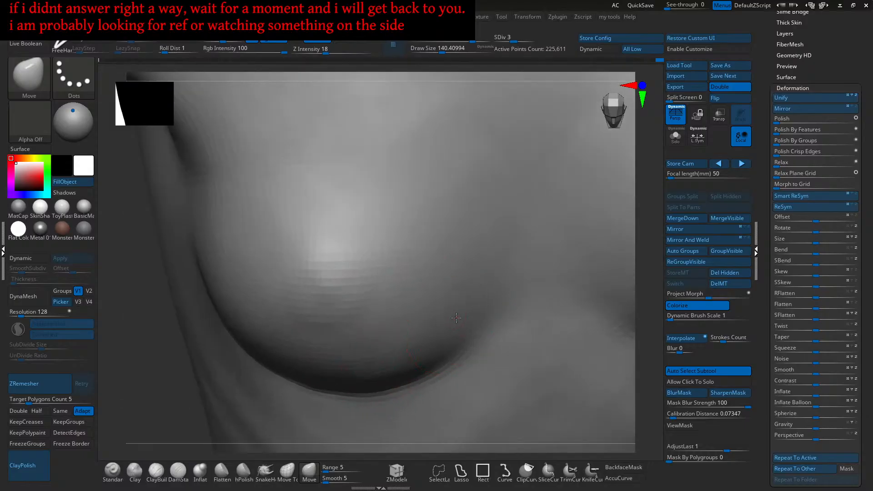
pyautogui.moveTo(442, 326)
pyautogui.keyDown('ctrl'); pyautogui.mouseDown(button='right')
pyautogui.moveTo(432, 302)
pyautogui.moveTo(405, 288)
pyautogui.moveTo(419, 293)
pyautogui.moveTo(397, 302)
pyautogui.moveTo(391, 296)
pyautogui.moveTo(380, 359)
pyautogui.moveTo(387, 342)
pyautogui.mouseUp(button='right'); pyautogui.keyUp('ctrl')
pyautogui.keyDown('alt'); pyautogui.moveTo(382, 317); pyautogui.dragTo(403, 349, button='right'); pyautogui.keyUp('alt')
pyautogui.moveTo(406, 354); pyautogui.dragTo(406, 329)
pyautogui.click(113, 471)
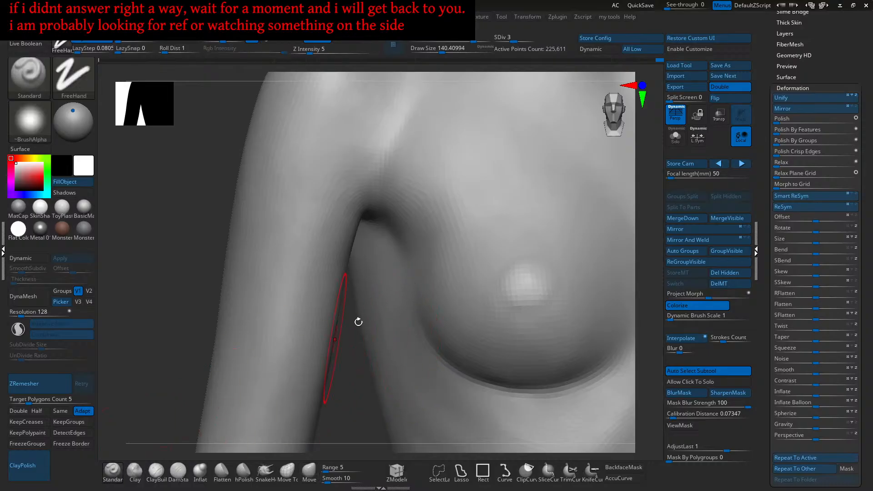
# - Shrink the Standard brush to about 93.7 and frame the breast and armpit
pyautogui.keyDown('alt'); pyautogui.moveTo(391, 329); pyautogui.dragTo(388, 293, button='right'); pyautogui.keyUp('alt')
pyautogui.press('s')
pyautogui.moveTo(407, 291); pyautogui.dragTo(402, 291)
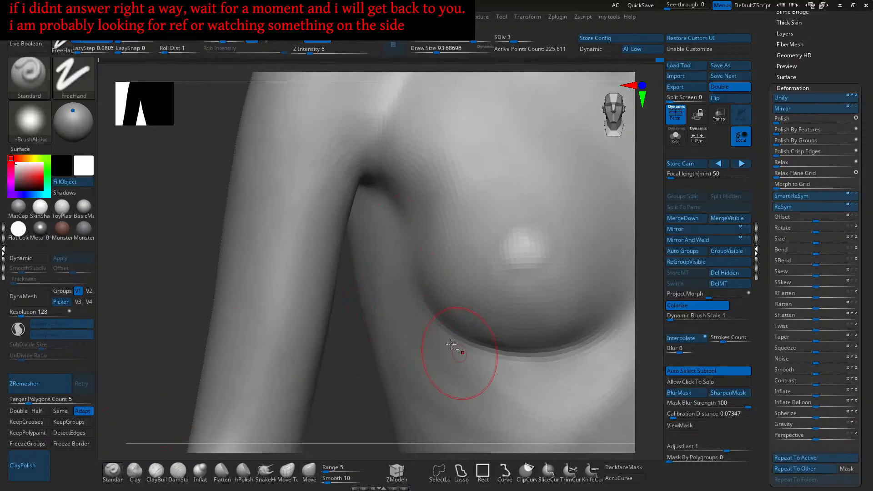
pyautogui.keyDown('ctrl'); pyautogui.moveTo(413, 318); pyautogui.dragTo(410, 298, button='right'); pyautogui.keyUp('ctrl')
pyautogui.moveTo(410, 297); pyautogui.dragTo(419, 301, button='right')
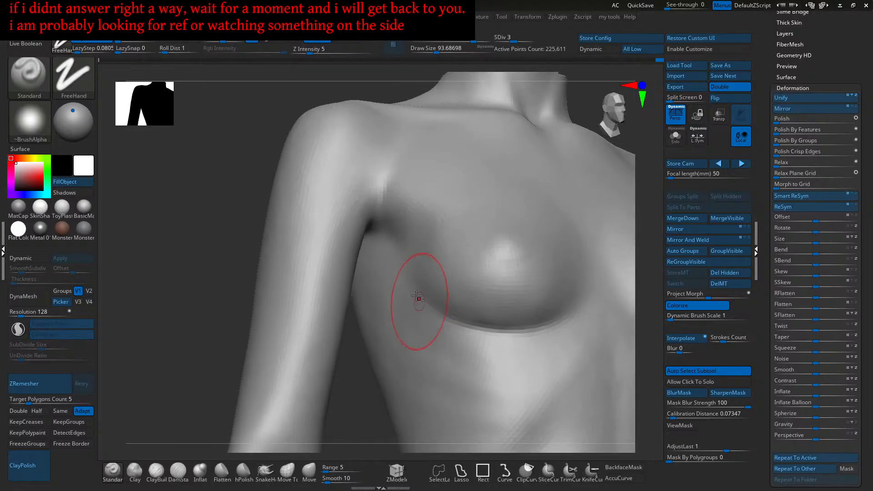
pyautogui.moveTo(460, 355); pyautogui.dragTo(430, 320, button='right')
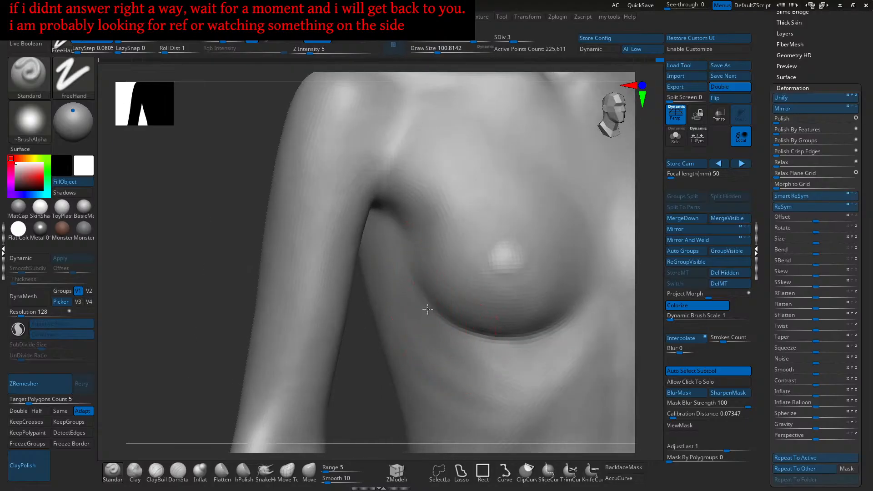
pyautogui.moveTo(423, 282); pyautogui.dragTo(421, 322, button='right')
pyautogui.moveTo(432, 359); pyautogui.dragTo(427, 352, button='right')
pyautogui.moveTo(413, 312); pyautogui.dragTo(414, 321, button='right')
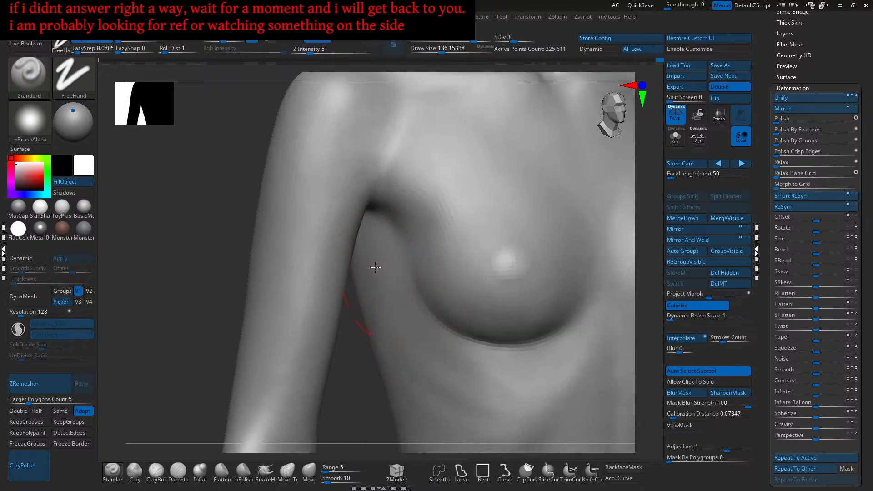
pyautogui.moveTo(390, 278); pyautogui.dragTo(437, 294, button='right')
pyautogui.moveTo(493, 292)
pyautogui.mouseDown(button='right')
pyautogui.moveTo(454, 286)
pyautogui.moveTo(488, 265)
pyautogui.moveTo(485, 258)
pyautogui.mouseUp(button='right')
# - Deepen and sharpen the crease beside and under the breast with Standard strokes
pyautogui.keyDown('alt'); pyautogui.moveTo(452, 325); pyautogui.dragTo(422, 346); pyautogui.keyUp('alt')
pyautogui.keyDown('alt'); pyautogui.moveTo(503, 196); pyautogui.dragTo(447, 332); pyautogui.keyUp('alt')
pyautogui.keyDown('alt'); pyautogui.moveTo(500, 232); pyautogui.dragTo(433, 334); pyautogui.keyUp('alt')
pyautogui.keyDown('alt'); pyautogui.moveTo(506, 205); pyautogui.dragTo(443, 337); pyautogui.keyUp('alt')
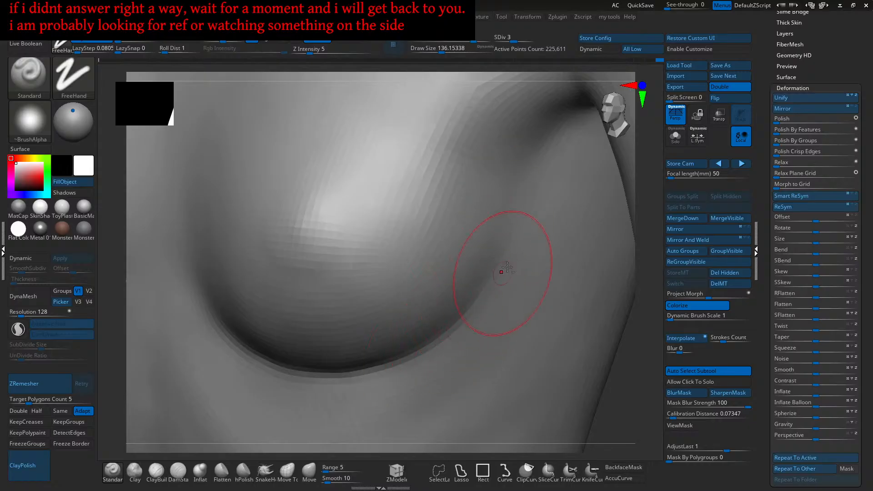
# - Orbit around the breast to check the crease and the arm fold above it
pyautogui.moveTo(462, 327)
pyautogui.mouseDown(button='right')
pyautogui.moveTo(468, 293)
pyautogui.moveTo(458, 269)
pyautogui.moveTo(477, 306)
pyautogui.moveTo(470, 318)
pyautogui.moveTo(473, 282)
pyautogui.mouseUp(button='right')
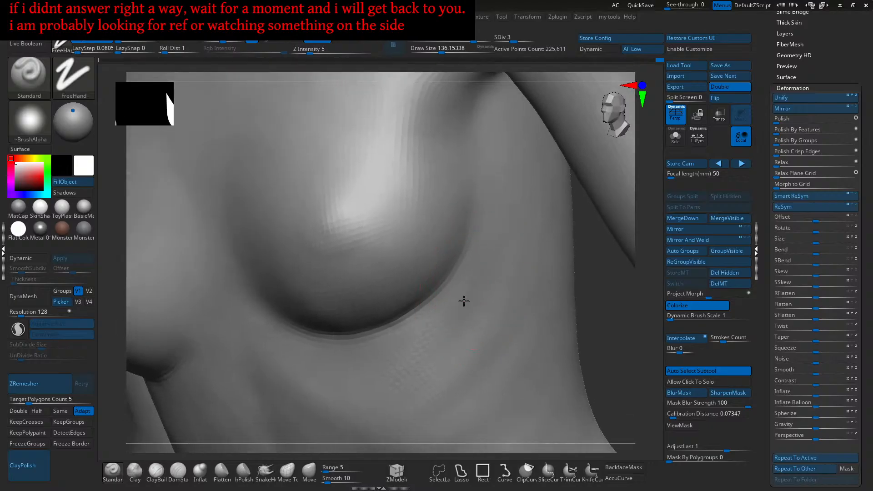
pyautogui.moveTo(405, 367); pyautogui.dragTo(464, 322, button='right')
pyautogui.moveTo(493, 239)
pyautogui.mouseDown(button='right')
pyautogui.moveTo(463, 276)
pyautogui.moveTo(427, 300)
pyautogui.moveTo(442, 303)
pyautogui.moveTo(454, 279)
pyautogui.moveTo(462, 300)
pyautogui.moveTo(468, 264)
pyautogui.mouseUp(button='right')
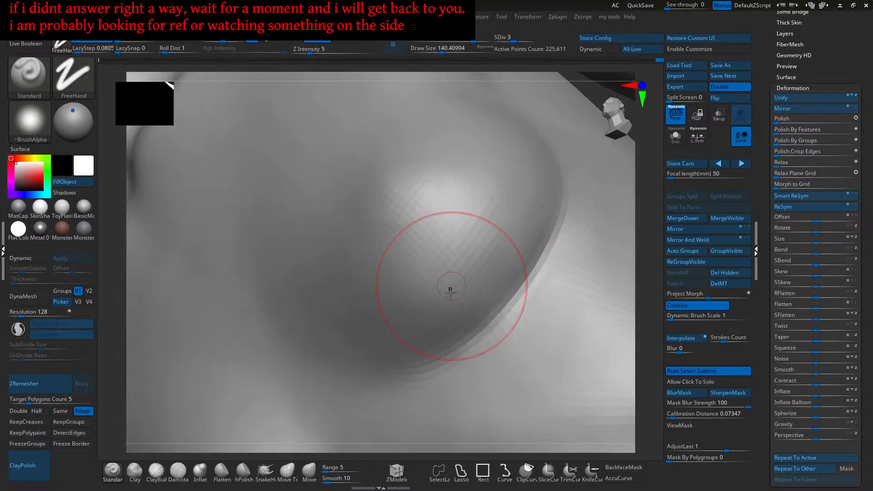
pyautogui.moveTo(450, 292)
pyautogui.mouseDown(button='right')
pyautogui.moveTo(434, 274)
pyautogui.moveTo(460, 280)
pyautogui.mouseUp(button='right')
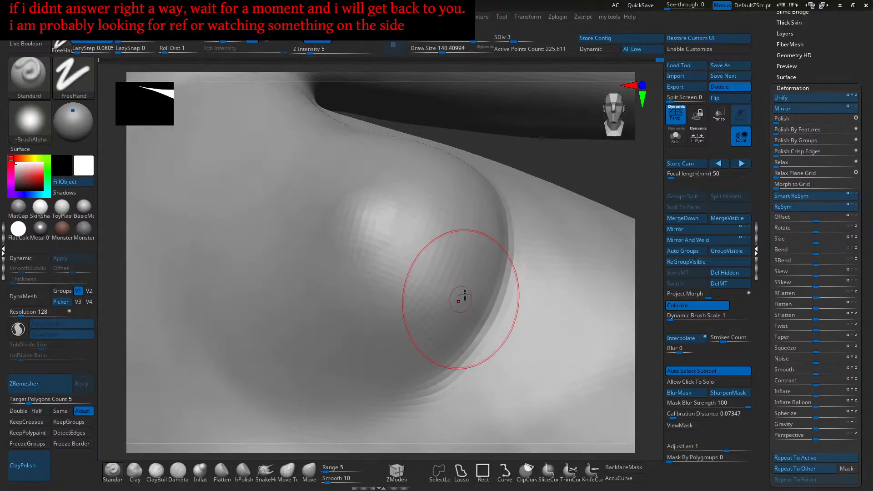
pyautogui.moveTo(449, 271); pyautogui.dragTo(486, 247, button='right')
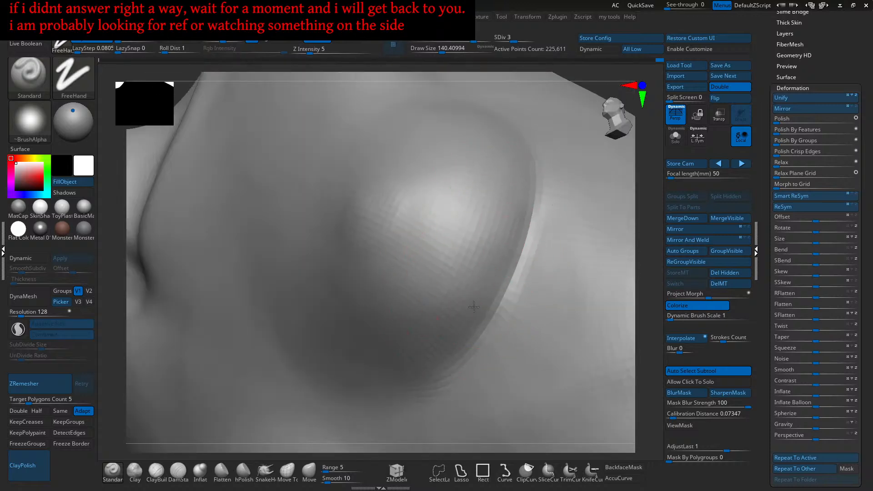
pyautogui.moveTo(453, 334); pyautogui.dragTo(487, 223, button='right')
pyautogui.moveTo(455, 273)
pyautogui.mouseDown(button='right')
pyautogui.moveTo(464, 273)
pyautogui.moveTo(446, 293)
pyautogui.moveTo(439, 287)
pyautogui.mouseUp(button='right')
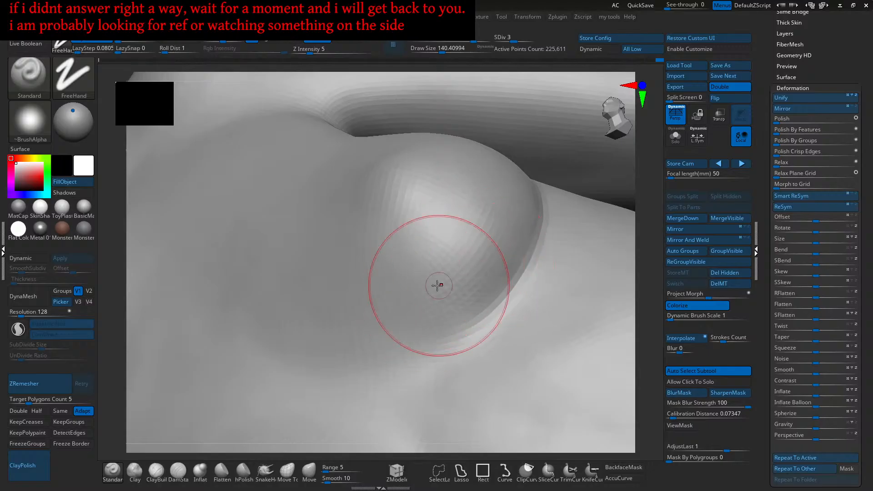
pyautogui.moveTo(478, 261)
pyautogui.mouseDown(button='right')
pyautogui.moveTo(449, 267)
pyautogui.moveTo(458, 297)
pyautogui.moveTo(438, 292)
pyautogui.moveTo(442, 313)
pyautogui.moveTo(466, 319)
pyautogui.moveTo(486, 301)
pyautogui.moveTo(474, 270)
pyautogui.moveTo(486, 248)
pyautogui.moveTo(468, 275)
pyautogui.mouseUp(button='right')
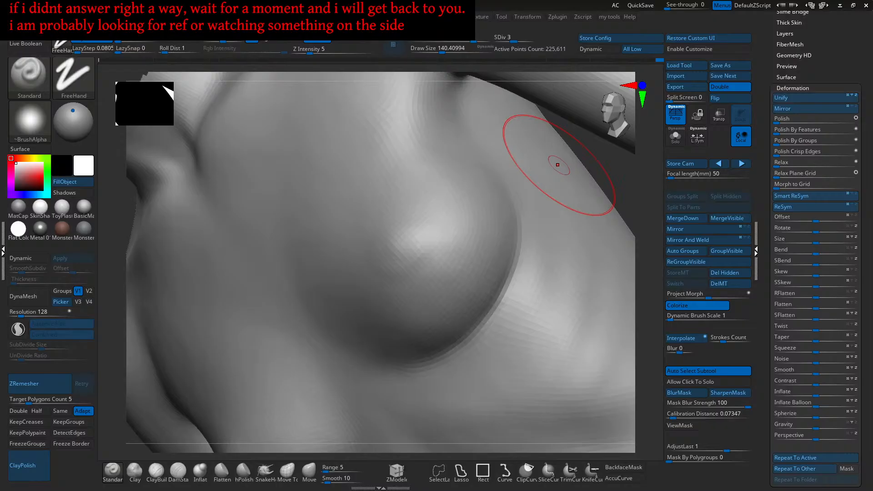
# - Recentre the view on the breast and select the ClayBuildup brush at intensity 4
pyautogui.moveTo(462, 282)
pyautogui.mouseDown(button='right')
pyautogui.moveTo(462, 255)
pyautogui.moveTo(487, 270)
pyautogui.moveTo(473, 269)
pyautogui.moveTo(493, 214)
pyautogui.moveTo(519, 245)
pyautogui.mouseUp(button='right')
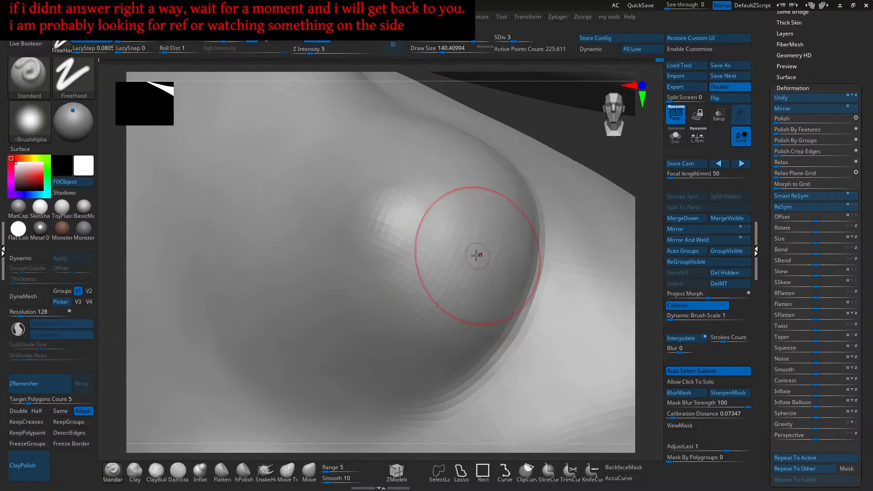
pyautogui.moveTo(489, 284)
pyautogui.mouseDown(button='right')
pyautogui.moveTo(485, 249)
pyautogui.moveTo(482, 282)
pyautogui.mouseUp(button='right')
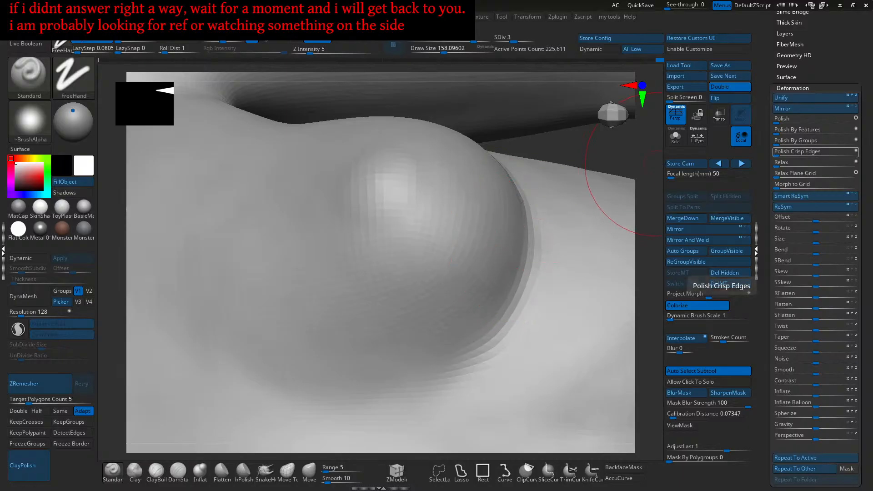
pyautogui.keyDown('alt'); pyautogui.moveTo(438, 278); pyautogui.dragTo(354, 174, button='right'); pyautogui.keyUp('alt')
pyautogui.moveTo(441, 207)
pyautogui.keyDown('alt'); pyautogui.mouseDown(button='right')
pyautogui.moveTo(381, 225)
pyautogui.moveTo(460, 230)
pyautogui.mouseUp(button='right'); pyautogui.keyUp('alt')
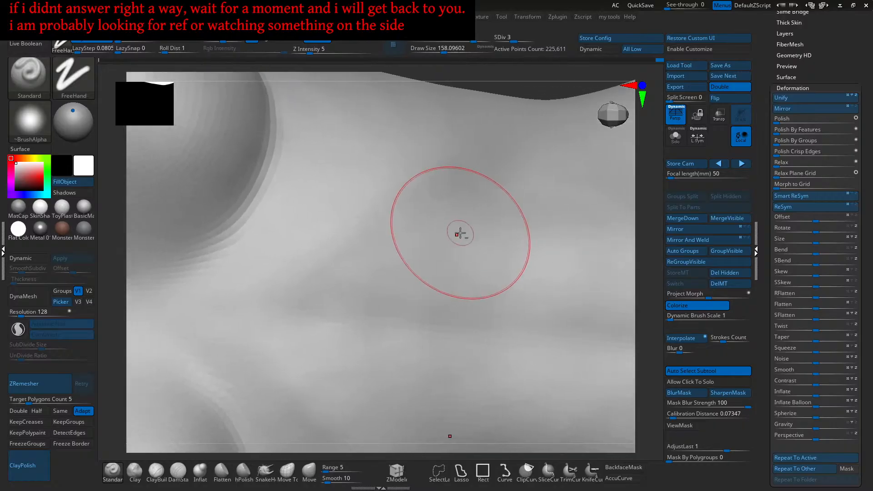
pyautogui.click(156, 472)
pyautogui.moveTo(298, 266); pyautogui.dragTo(324, 247, button='right')
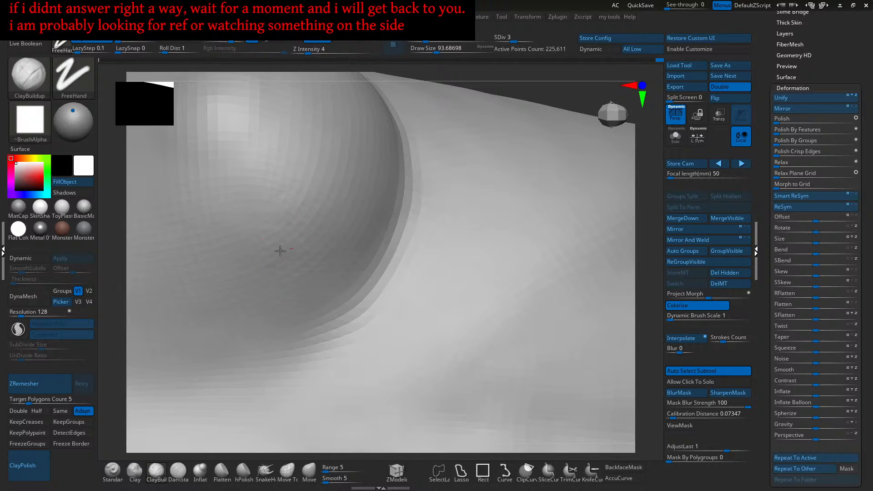
# - Add faint ClayBuildup strokes across the breast and Shift-smooth them
pyautogui.moveTo(258, 228); pyautogui.dragTo(238, 216)
pyautogui.moveTo(321, 228); pyautogui.dragTo(303, 252, button='right')
pyautogui.moveTo(291, 263); pyautogui.dragTo(286, 266)
pyautogui.moveTo(265, 229); pyautogui.dragTo(278, 206)
pyautogui.moveTo(288, 189)
pyautogui.mouseDown(button='right')
pyautogui.moveTo(298, 187)
pyautogui.moveTo(285, 259)
pyautogui.moveTo(325, 272)
pyautogui.moveTo(292, 263)
pyautogui.mouseUp(button='right')
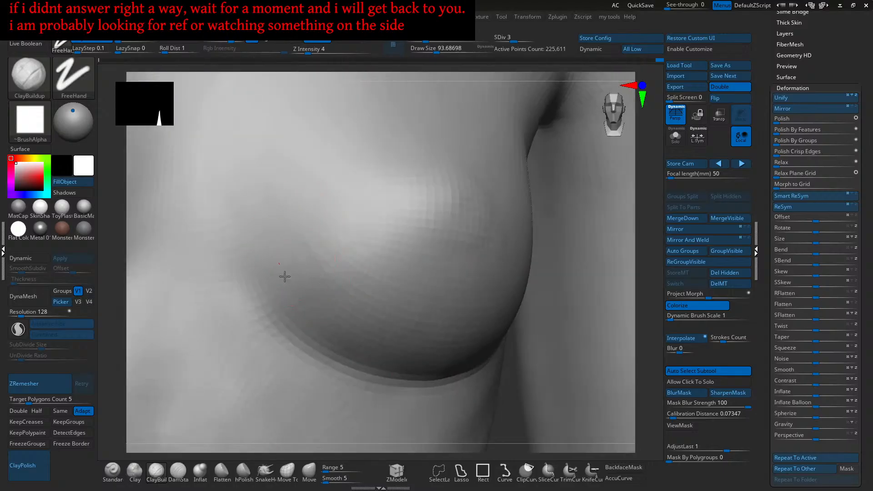
pyautogui.moveTo(301, 253); pyautogui.dragTo(310, 286)
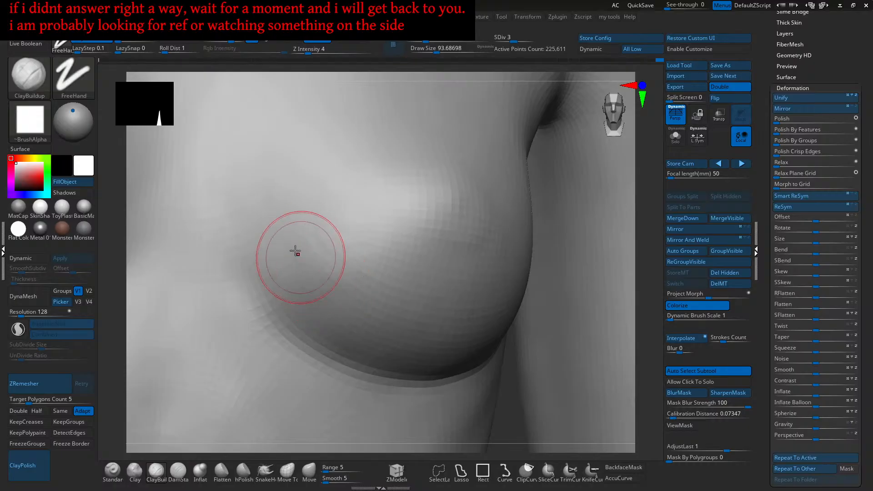
pyautogui.press('shift')
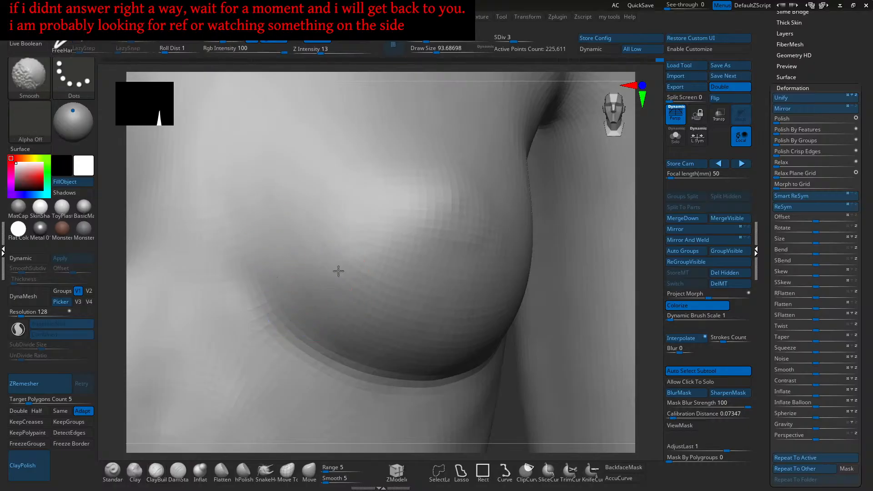
pyautogui.keyDown('shift'); pyautogui.moveTo(301, 290); pyautogui.dragTo(306, 314); pyautogui.keyUp('shift')
# - Build up clay along the breast's underside and lower crease
pyautogui.moveTo(340, 339)
pyautogui.mouseDown(button='right')
pyautogui.moveTo(335, 304)
pyautogui.moveTo(356, 292)
pyautogui.moveTo(373, 334)
pyautogui.moveTo(390, 283)
pyautogui.moveTo(413, 287)
pyautogui.mouseUp(button='right')
pyautogui.moveTo(413, 286); pyautogui.dragTo(401, 288)
pyautogui.moveTo(429, 208); pyautogui.dragTo(422, 215)
pyautogui.moveTo(493, 242); pyautogui.dragTo(410, 291)
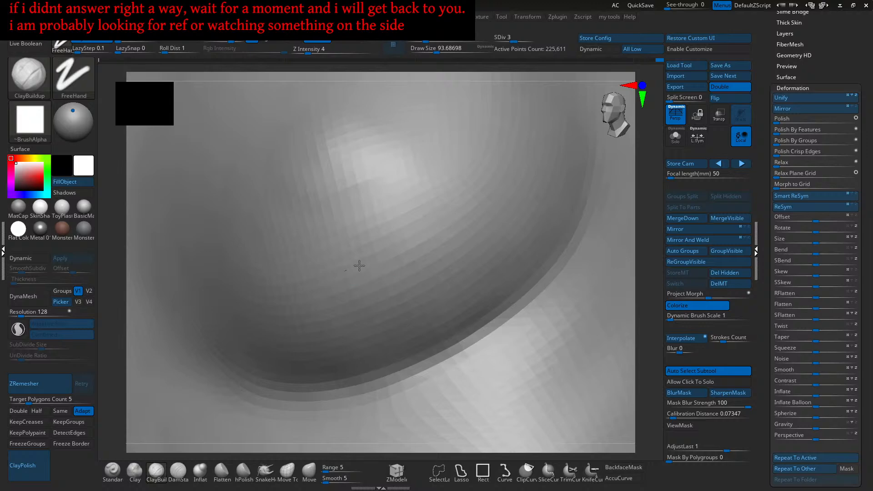
pyautogui.moveTo(369, 265); pyautogui.dragTo(423, 265)
pyautogui.moveTo(422, 265)
pyautogui.mouseDown(button='right')
pyautogui.moveTo(404, 265)
pyautogui.moveTo(402, 288)
pyautogui.mouseUp(button='right')
pyautogui.moveTo(402, 288); pyautogui.dragTo(381, 315)
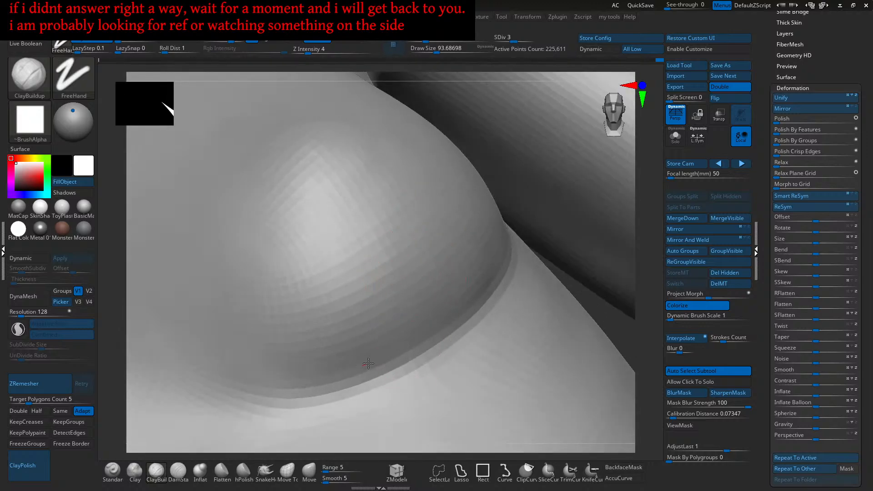
pyautogui.moveTo(331, 375); pyautogui.dragTo(364, 364)
pyautogui.moveTo(390, 351); pyautogui.dragTo(447, 317)
pyautogui.moveTo(447, 321); pyautogui.dragTo(382, 332, button='right')
pyautogui.moveTo(375, 364); pyautogui.dragTo(399, 335)
# - Inspect the breast from several angles and Shift-smooth its surface
pyautogui.moveTo(400, 335)
pyautogui.mouseDown(button='right')
pyautogui.moveTo(370, 317)
pyautogui.moveTo(469, 254)
pyautogui.mouseUp(button='right')
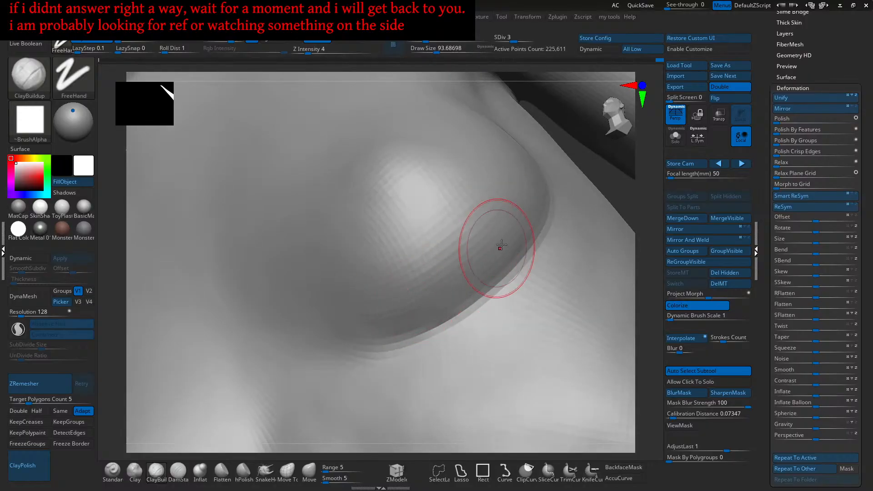
pyautogui.moveTo(377, 291); pyautogui.dragTo(415, 297, button='right')
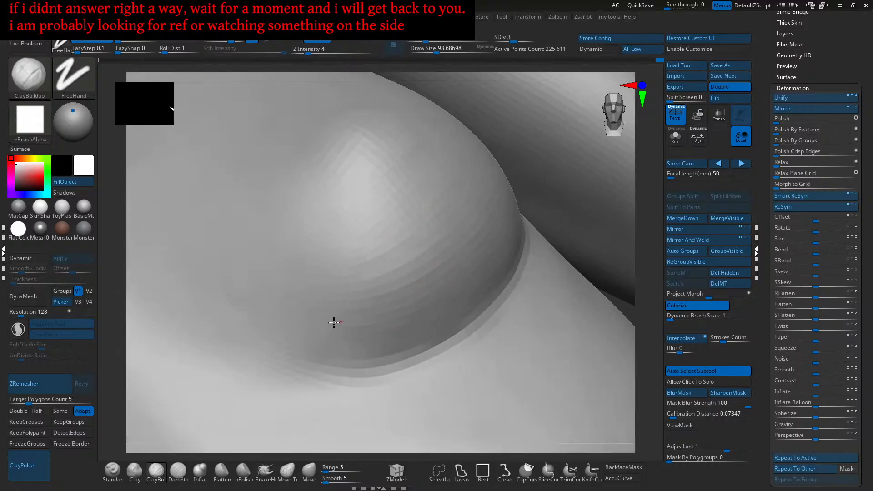
pyautogui.moveTo(415, 220); pyautogui.dragTo(398, 288, button='right')
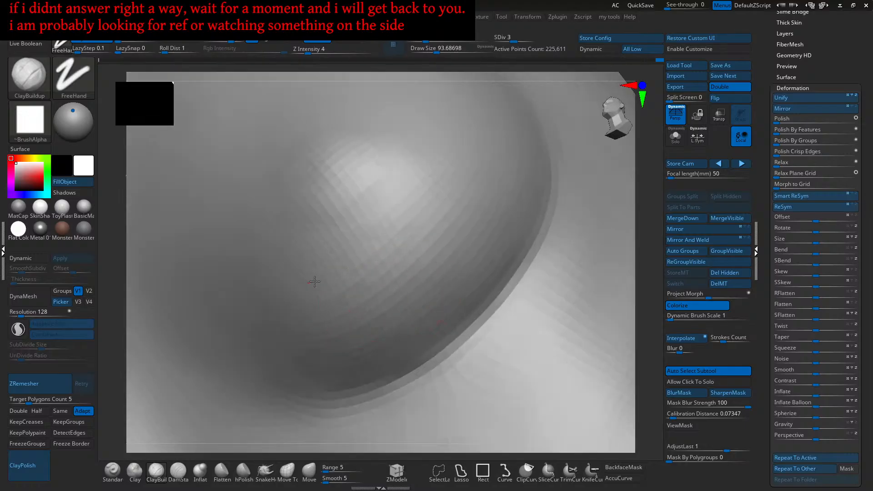
pyautogui.moveTo(317, 295)
pyautogui.mouseDown(button='right')
pyautogui.moveTo(383, 286)
pyautogui.moveTo(373, 309)
pyautogui.moveTo(382, 318)
pyautogui.mouseUp(button='right')
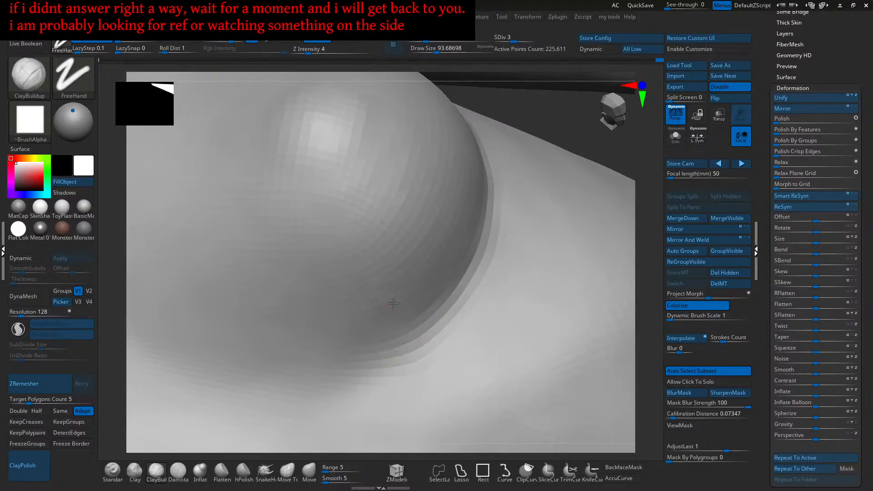
pyautogui.press('shift')
pyautogui.moveTo(418, 204)
pyautogui.mouseDown(button='right')
pyautogui.moveTo(409, 207)
pyautogui.moveTo(400, 288)
pyautogui.moveTo(423, 276)
pyautogui.moveTo(407, 304)
pyautogui.moveTo(409, 295)
pyautogui.moveTo(413, 319)
pyautogui.mouseUp(button='right')
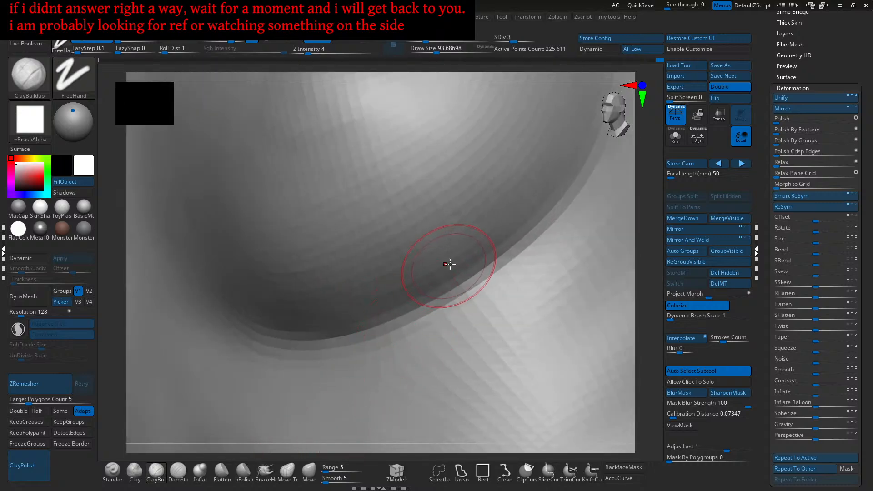
# - Zoom out to a side view of the figure and frame the fingertips closely
pyautogui.moveTo(413, 278)
pyautogui.mouseDown(button='right')
pyautogui.moveTo(432, 244)
pyautogui.moveTo(448, 247)
pyautogui.moveTo(457, 271)
pyautogui.moveTo(431, 230)
pyautogui.moveTo(411, 269)
pyautogui.moveTo(419, 247)
pyautogui.moveTo(424, 263)
pyautogui.moveTo(420, 250)
pyautogui.mouseUp(button='right')
pyautogui.moveTo(420, 250)
pyautogui.mouseDown(button='right')
pyautogui.moveTo(411, 264)
pyautogui.moveTo(433, 290)
pyautogui.moveTo(456, 286)
pyautogui.moveTo(420, 264)
pyautogui.moveTo(450, 272)
pyautogui.moveTo(420, 323)
pyautogui.moveTo(427, 227)
pyautogui.mouseUp(button='right')
pyautogui.moveTo(436, 307)
pyautogui.mouseDown(button='right')
pyautogui.moveTo(425, 286)
pyautogui.moveTo(436, 331)
pyautogui.moveTo(425, 242)
pyautogui.moveTo(431, 294)
pyautogui.moveTo(455, 290)
pyautogui.moveTo(443, 276)
pyautogui.mouseUp(button='right')
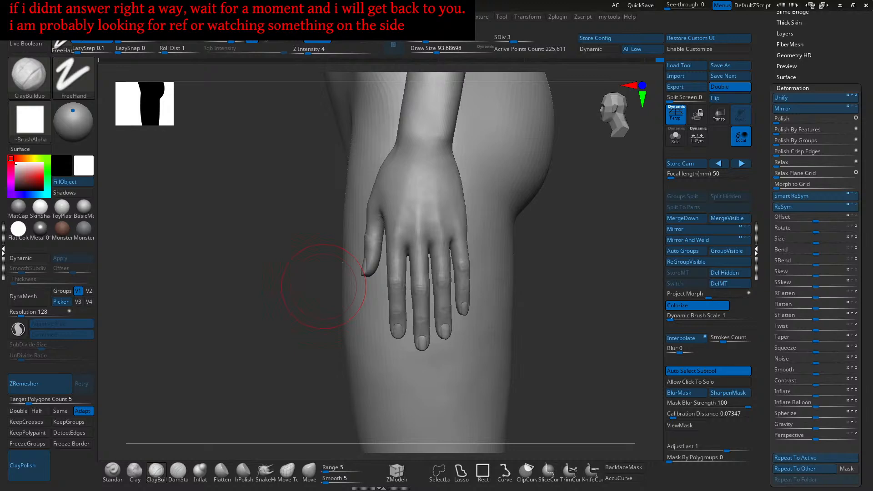
# - Pick the Move brush and zoom in close on the fingertips
pyautogui.moveTo(323, 286); pyautogui.dragTo(487, 317)
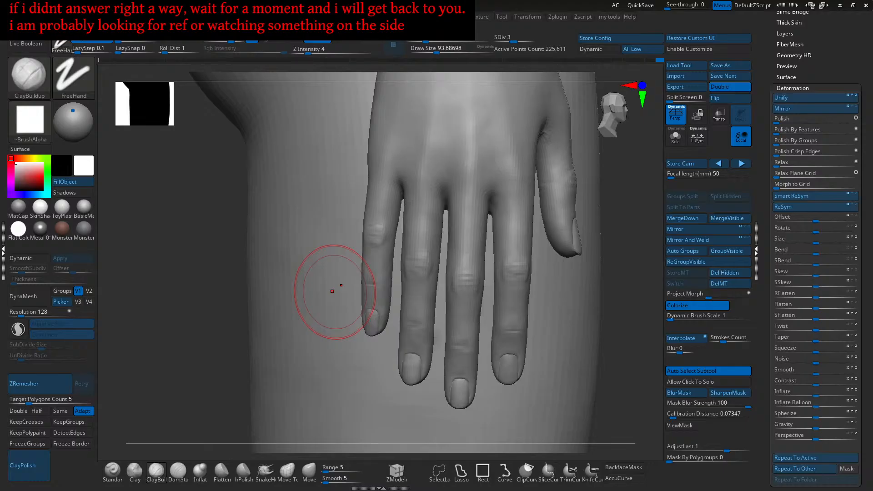
pyautogui.moveTo(543, 344)
pyautogui.keyDown('alt'); pyautogui.mouseDown(button='right')
pyautogui.moveTo(491, 293)
pyautogui.moveTo(468, 312)
pyautogui.moveTo(469, 294)
pyautogui.moveTo(462, 320)
pyautogui.moveTo(468, 312)
pyautogui.mouseUp(button='right'); pyautogui.keyUp('alt')
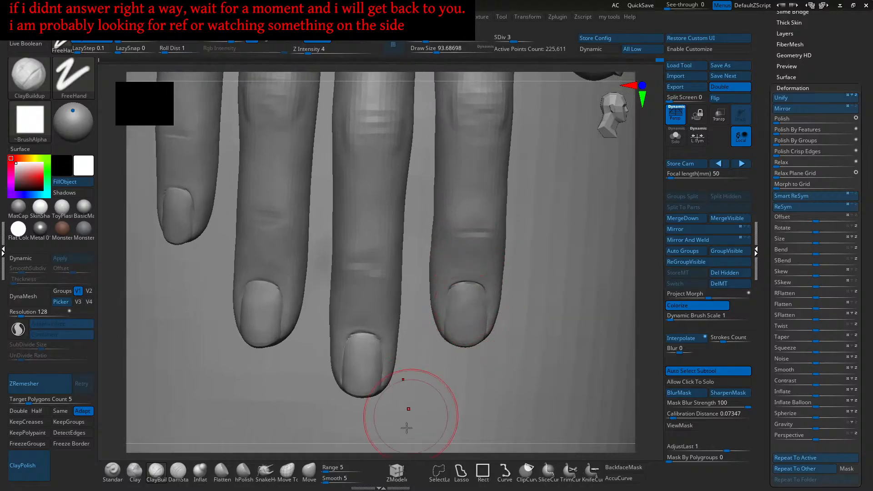
pyautogui.click(300, 483)
pyautogui.moveTo(407, 338)
pyautogui.keyDown('alt'); pyautogui.mouseDown(button='right')
pyautogui.moveTo(497, 233)
pyautogui.moveTo(452, 243)
pyautogui.moveTo(468, 264)
pyautogui.moveTo(477, 255)
pyautogui.moveTo(502, 259)
pyautogui.moveTo(516, 289)
pyautogui.mouseUp(button='right'); pyautogui.keyUp('alt')
# - Hide the leg polygroup, undoing stray loop hides, so only arms and hands remain
pyautogui.keyDown('ctrl'); pyautogui.keyDown('shift'); pyautogui.click(514, 298); pyautogui.keyUp('shift'); pyautogui.keyUp('ctrl')
pyautogui.hotkey('ctrl', 'z')
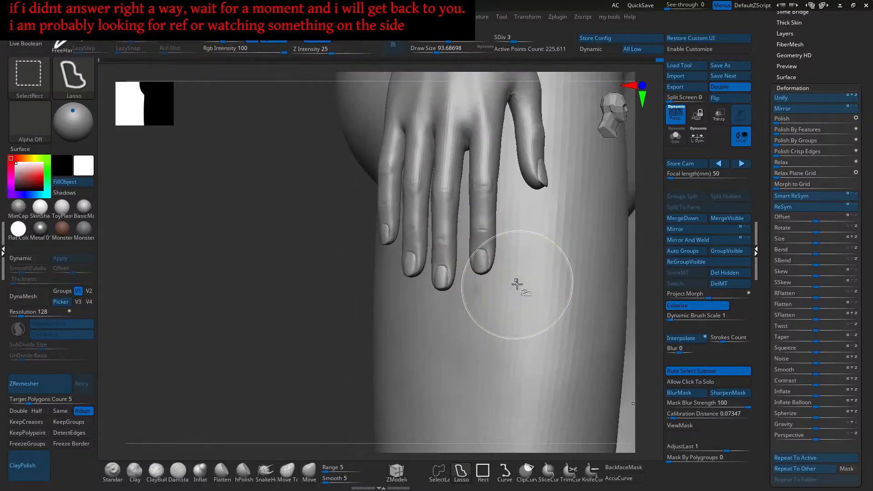
pyautogui.keyDown('ctrl'); pyautogui.keyDown('shift'); pyautogui.click(517, 286); pyautogui.keyUp('shift'); pyautogui.keyUp('ctrl')
pyautogui.hotkey('ctrl', 'z')
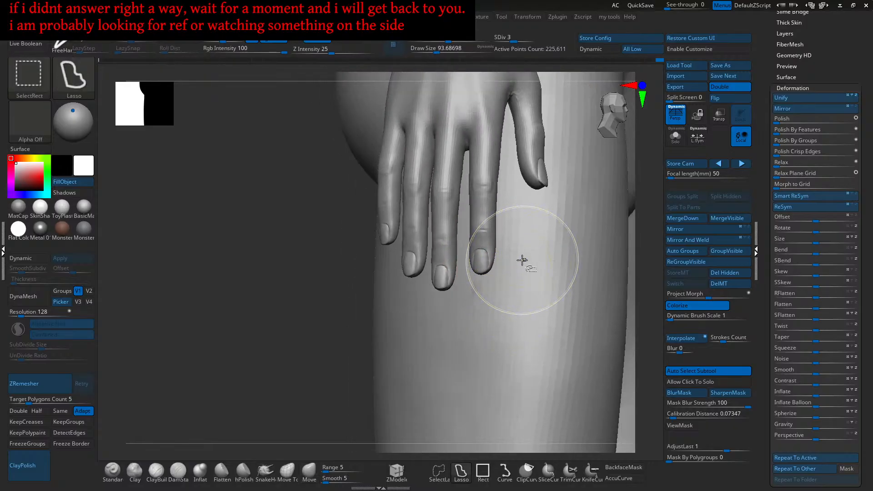
pyautogui.keyDown('ctrl'); pyautogui.keyDown('shift'); pyautogui.click(521, 263); pyautogui.keyUp('shift'); pyautogui.keyUp('ctrl')
pyautogui.hotkey('ctrl', 'z')
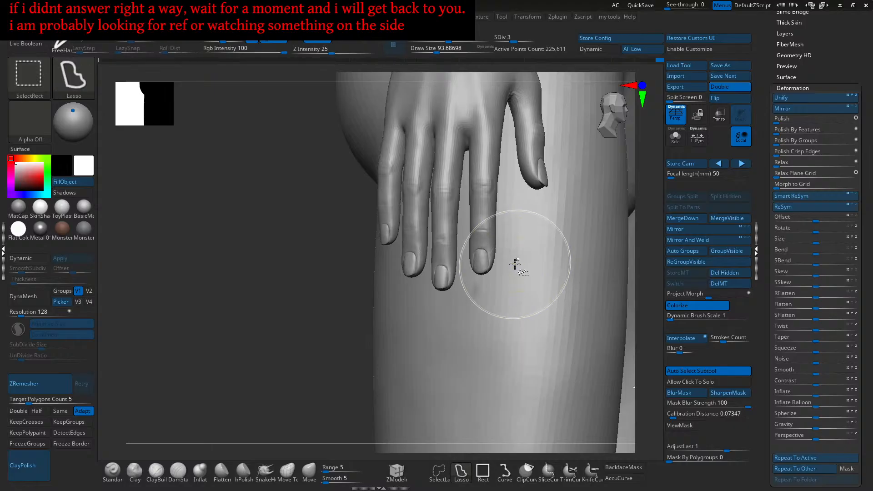
pyautogui.keyDown('ctrl'); pyautogui.keyDown('shift'); pyautogui.click(514, 265); pyautogui.keyUp('shift'); pyautogui.keyUp('ctrl')
# - Lasso-hide the forearm above the wrist, leaving just the hand
pyautogui.moveTo(512, 268)
pyautogui.mouseDown()
pyautogui.moveTo(510, 282)
pyautogui.moveTo(528, 250)
pyautogui.moveTo(532, 197)
pyautogui.mouseUp()
pyautogui.moveTo(564, 150)
pyautogui.keyDown('ctrl'); pyautogui.keyDown('shift'); pyautogui.mouseDown()
pyautogui.moveTo(436, 341)
pyautogui.moveTo(459, 411)
pyautogui.moveTo(335, 290)
pyautogui.moveTo(369, 145)
pyautogui.moveTo(450, 110)
pyautogui.moveTo(512, 150)
pyautogui.mouseUp(); pyautogui.keyUp('shift'); pyautogui.keyUp('ctrl')
pyautogui.moveTo(446, 208)
pyautogui.keyDown('ctrl'); pyautogui.mouseDown(button='right')
pyautogui.moveTo(458, 317)
pyautogui.moveTo(448, 273)
pyautogui.moveTo(458, 296)
pyautogui.mouseUp(button='right'); pyautogui.keyUp('ctrl')
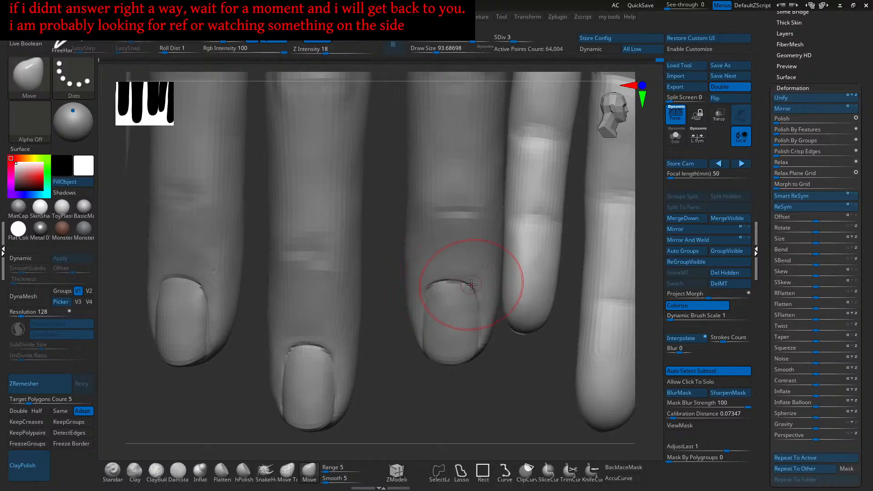
# - Enlarge the Move brush to about 104 and frame the fingers and palm side
pyautogui.moveTo(433, 286)
pyautogui.mouseDown(button='right')
pyautogui.moveTo(454, 298)
pyautogui.moveTo(483, 283)
pyautogui.moveTo(441, 304)
pyautogui.moveTo(425, 342)
pyautogui.moveTo(451, 298)
pyautogui.moveTo(442, 257)
pyautogui.mouseUp(button='right')
pyautogui.press(']')
pyautogui.moveTo(399, 277)
pyautogui.mouseDown(button='right')
pyautogui.moveTo(430, 254)
pyautogui.moveTo(423, 282)
pyautogui.moveTo(399, 294)
pyautogui.moveTo(392, 273)
pyautogui.mouseUp(button='right')
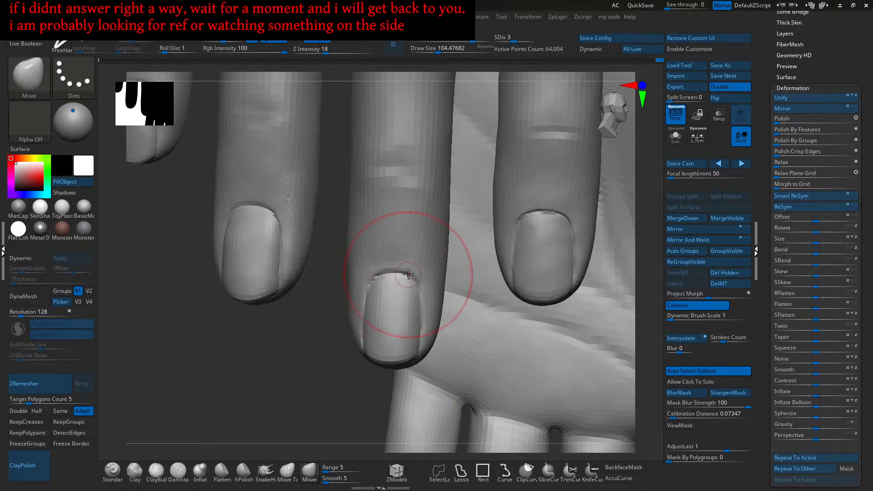
pyautogui.moveTo(387, 272)
pyautogui.keyDown('ctrl'); pyautogui.mouseDown(button='right')
pyautogui.moveTo(402, 255)
pyautogui.moveTo(445, 240)
pyautogui.moveTo(442, 287)
pyautogui.moveTo(454, 298)
pyautogui.moveTo(446, 256)
pyautogui.moveTo(466, 267)
pyautogui.mouseUp(button='right'); pyautogui.keyUp('ctrl')
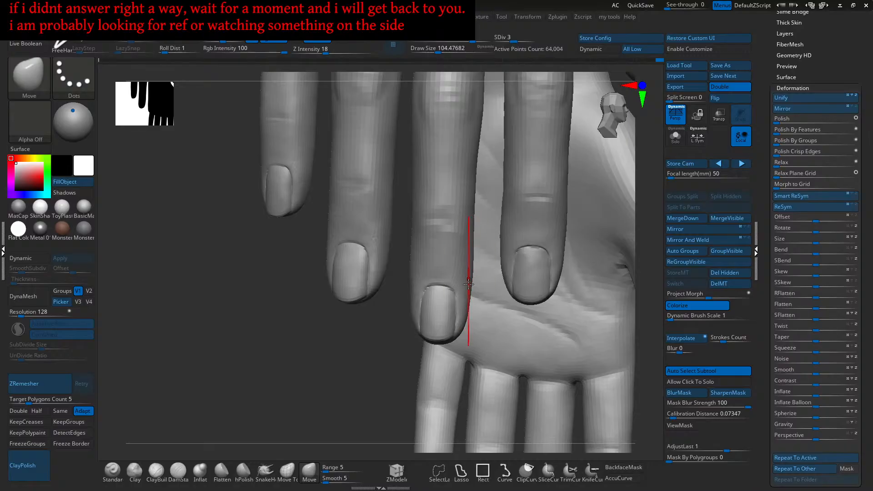
pyautogui.moveTo(468, 307)
pyautogui.mouseDown(button='right')
pyautogui.moveTo(412, 273)
pyautogui.moveTo(426, 312)
pyautogui.moveTo(414, 291)
pyautogui.moveTo(454, 309)
pyautogui.moveTo(429, 312)
pyautogui.moveTo(430, 323)
pyautogui.moveTo(435, 314)
pyautogui.moveTo(440, 322)
pyautogui.mouseUp(button='right')
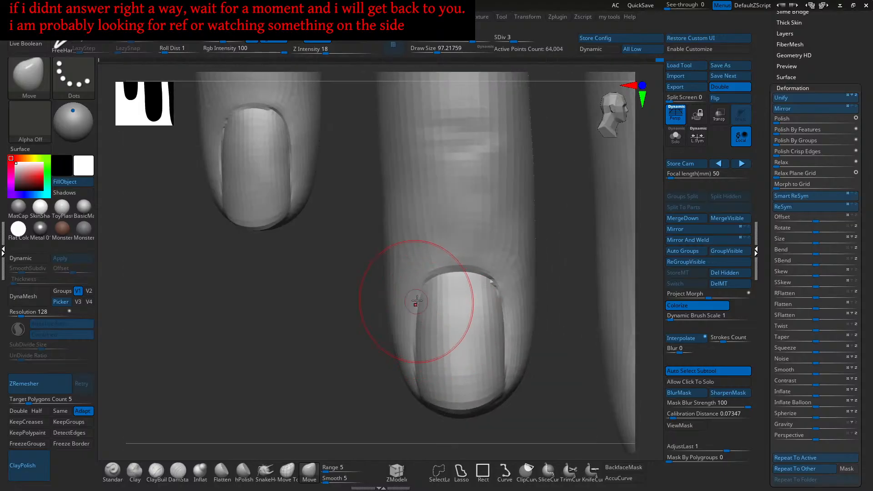
# - Push the fingernail's left edge into shape, checking it from side and front
pyautogui.moveTo(422, 338); pyautogui.dragTo(412, 335)
pyautogui.moveTo(420, 321); pyautogui.dragTo(414, 316)
pyautogui.moveTo(448, 302)
pyautogui.keyDown('ctrl'); pyautogui.mouseDown(button='right')
pyautogui.moveTo(448, 282)
pyautogui.moveTo(456, 290)
pyautogui.moveTo(441, 266)
pyautogui.mouseUp(button='right'); pyautogui.keyUp('ctrl')
pyautogui.moveTo(446, 325); pyautogui.dragTo(407, 333, button='right')
pyautogui.moveTo(444, 306); pyautogui.dragTo(451, 307, button='right')
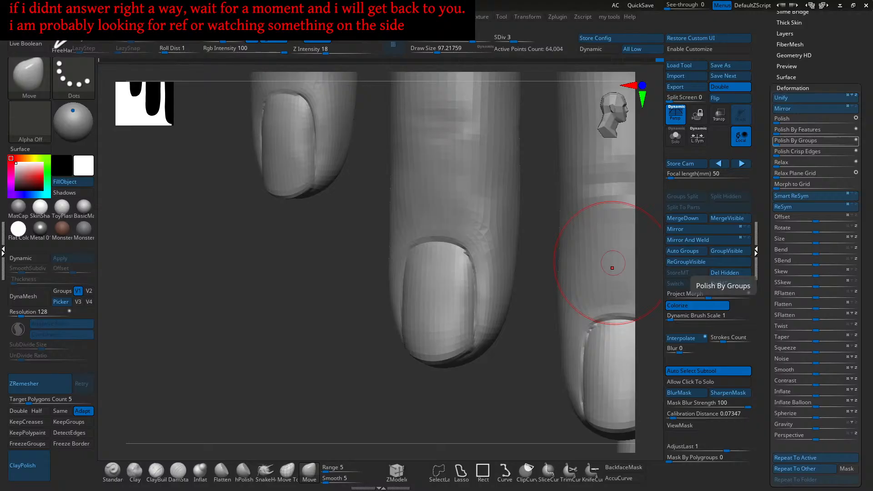
pyautogui.moveTo(412, 295)
pyautogui.mouseDown(button='right')
pyautogui.moveTo(491, 279)
pyautogui.moveTo(468, 275)
pyautogui.mouseUp(button='right')
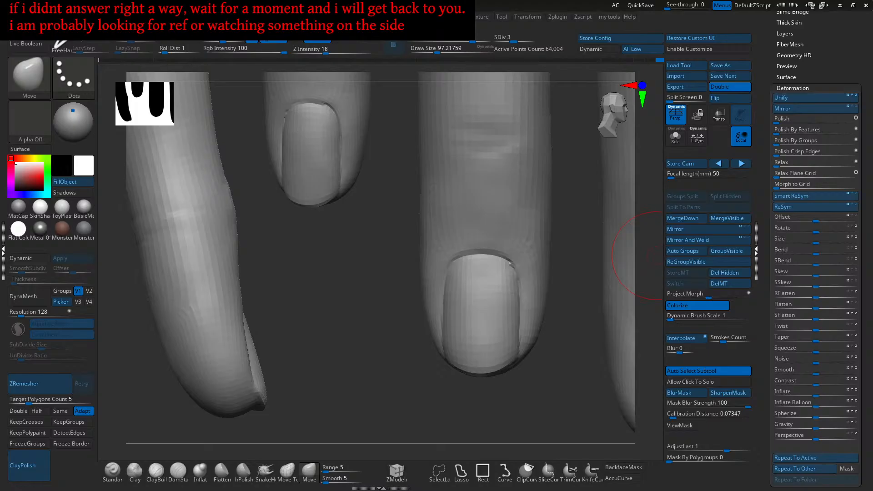
# - Orbit closely around the fingertips and reduce the Move brush to about 97
pyautogui.keyDown('ctrl'); pyautogui.moveTo(388, 361); pyautogui.dragTo(376, 364, button='right'); pyautogui.keyUp('ctrl')
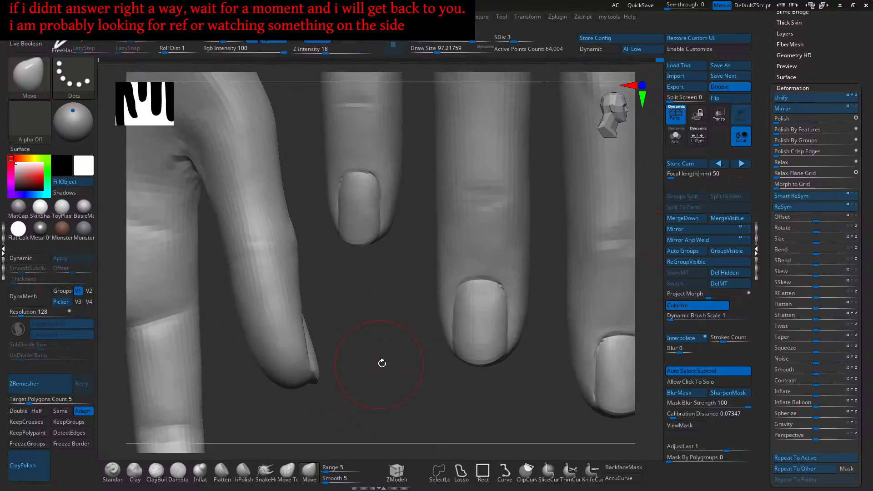
pyautogui.moveTo(465, 274)
pyautogui.keyDown('alt'); pyautogui.mouseDown(button='right')
pyautogui.moveTo(440, 283)
pyautogui.moveTo(444, 272)
pyautogui.moveTo(456, 277)
pyautogui.mouseUp(button='right'); pyautogui.keyUp('alt')
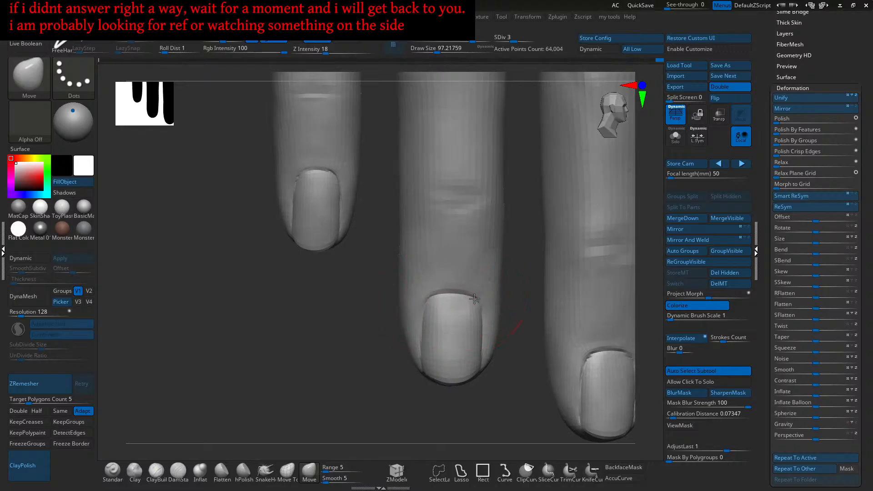
pyautogui.moveTo(436, 299)
pyautogui.mouseDown(button='right')
pyautogui.moveTo(427, 301)
pyautogui.moveTo(454, 272)
pyautogui.moveTo(471, 282)
pyautogui.moveTo(438, 296)
pyautogui.mouseUp(button='right')
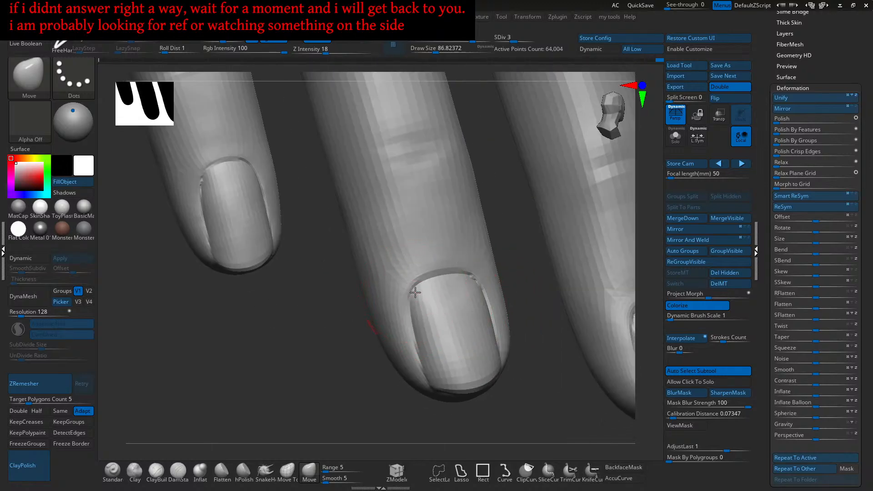
pyautogui.moveTo(443, 284)
pyautogui.mouseDown(button='right')
pyautogui.moveTo(472, 291)
pyautogui.moveTo(464, 267)
pyautogui.moveTo(468, 302)
pyautogui.moveTo(475, 286)
pyautogui.moveTo(503, 288)
pyautogui.moveTo(493, 300)
pyautogui.moveTo(523, 292)
pyautogui.mouseUp(button='right')
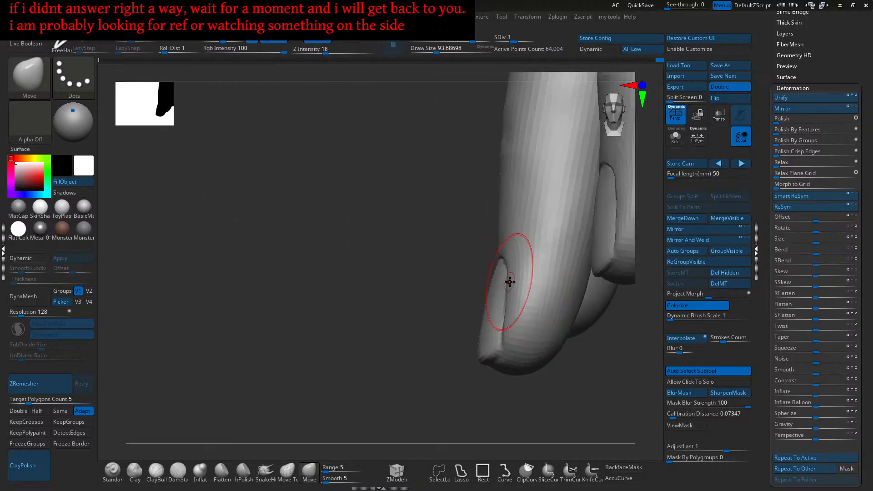
pyautogui.moveTo(507, 284)
pyautogui.mouseDown(button='right')
pyautogui.moveTo(510, 307)
pyautogui.moveTo(471, 302)
pyautogui.moveTo(487, 296)
pyautogui.moveTo(480, 308)
pyautogui.mouseUp(button='right')
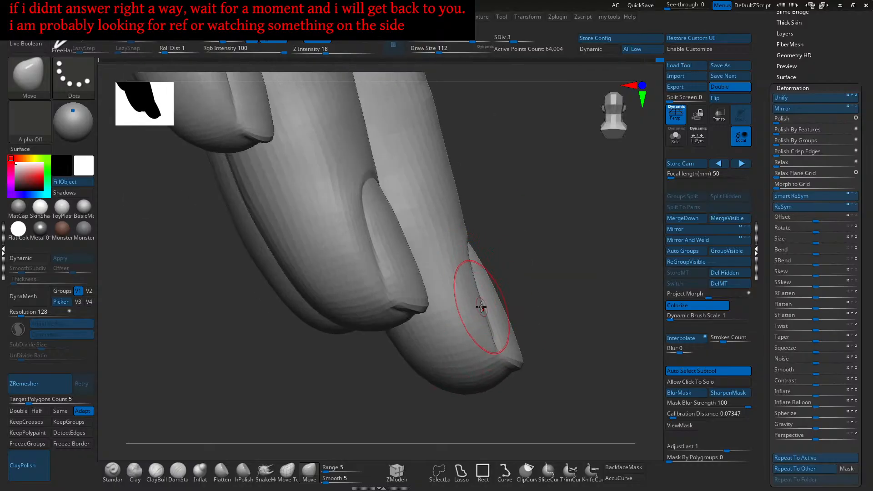
pyautogui.moveTo(488, 317); pyautogui.dragTo(476, 315, button='right')
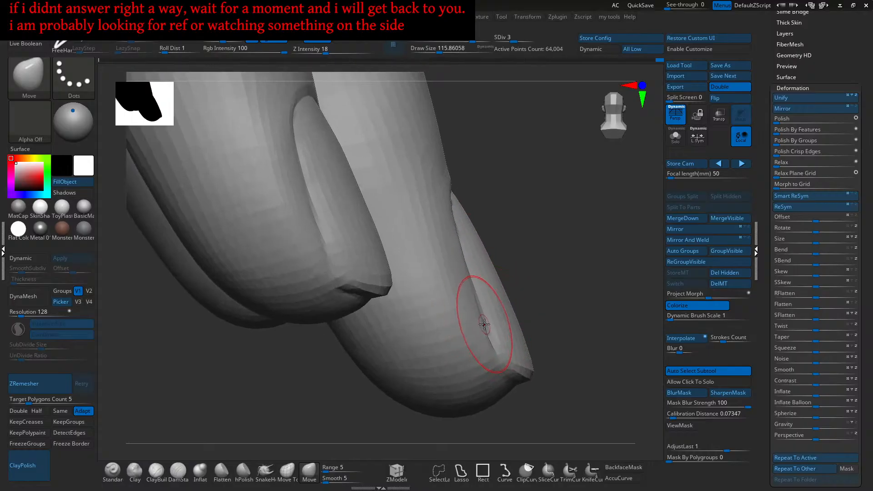
pyautogui.moveTo(486, 311)
pyautogui.mouseDown(button='right')
pyautogui.moveTo(462, 313)
pyautogui.moveTo(470, 302)
pyautogui.moveTo(460, 300)
pyautogui.moveTo(510, 296)
pyautogui.moveTo(468, 296)
pyautogui.mouseUp(button='right')
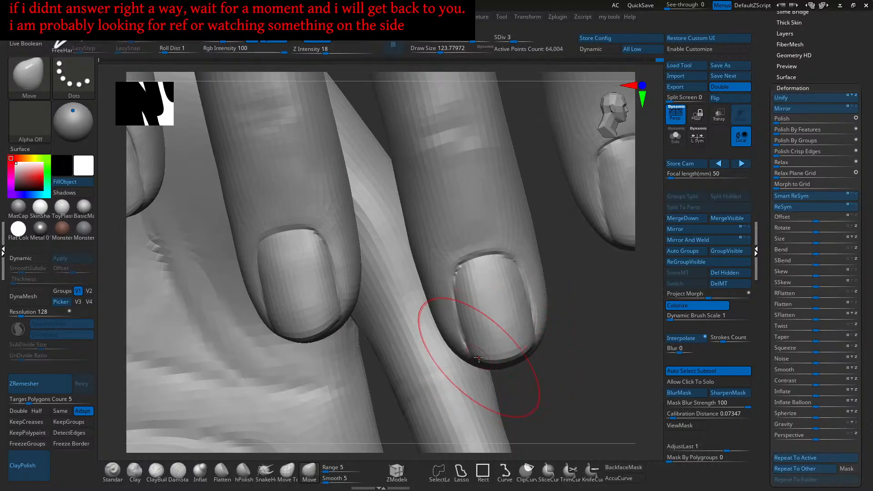
pyautogui.moveTo(478, 356); pyautogui.dragTo(476, 345, button='right')
pyautogui.press('s')
pyautogui.moveTo(475, 346); pyautogui.dragTo(468, 327)
# - Raise the brush size to about 140, then 163, turning onto the little finger's nail
pyautogui.moveTo(519, 320); pyautogui.dragTo(526, 341, button='right')
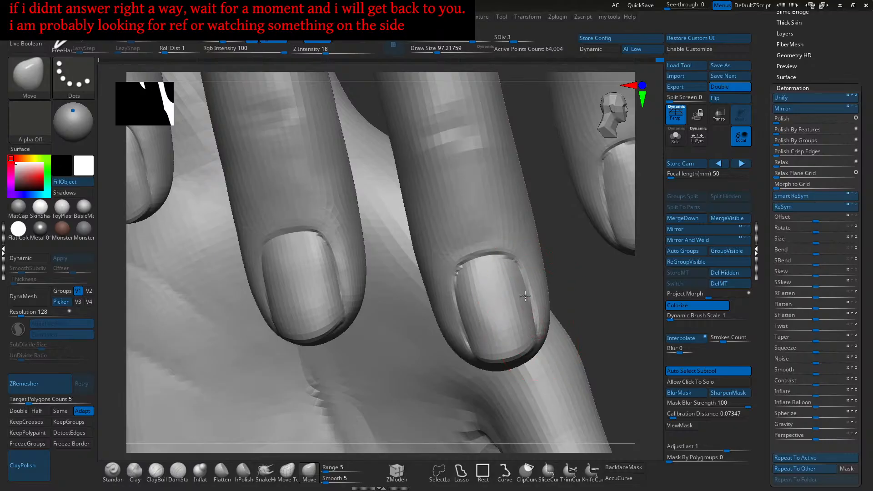
pyautogui.moveTo(510, 263)
pyautogui.mouseDown(button='right')
pyautogui.moveTo(505, 257)
pyautogui.moveTo(505, 282)
pyautogui.moveTo(534, 290)
pyautogui.mouseUp(button='right')
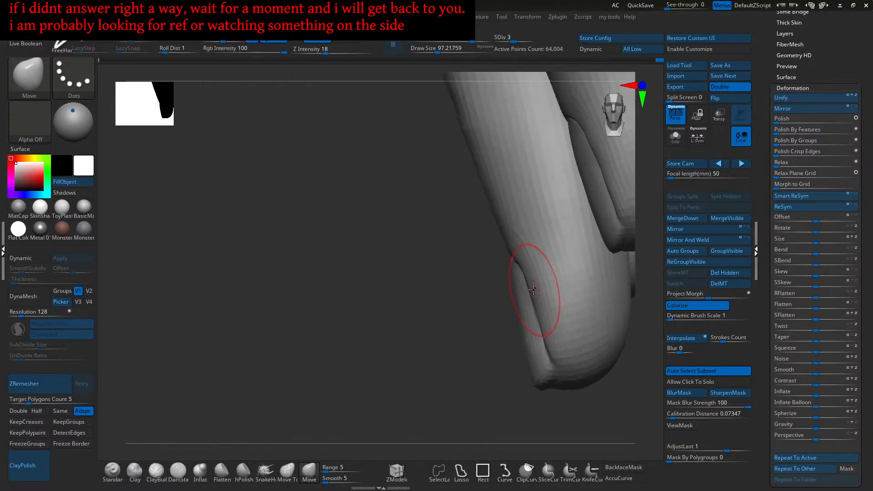
pyautogui.moveTo(542, 335)
pyautogui.mouseDown(button='right')
pyautogui.moveTo(526, 275)
pyautogui.moveTo(518, 300)
pyautogui.moveTo(564, 323)
pyautogui.moveTo(532, 325)
pyautogui.mouseUp(button='right')
pyautogui.press(']')
pyautogui.press('s')
pyautogui.moveTo(524, 323); pyautogui.dragTo(525, 325)
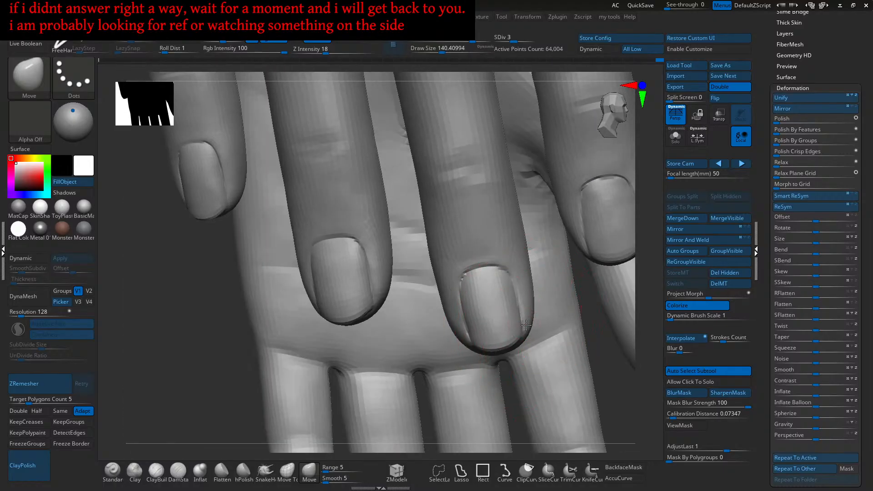
pyautogui.moveTo(521, 305); pyautogui.dragTo(544, 285, button='right')
pyautogui.moveTo(620, 220)
pyautogui.keyDown('alt'); pyautogui.mouseDown(button='right')
pyautogui.moveTo(549, 296)
pyautogui.moveTo(508, 298)
pyautogui.moveTo(540, 306)
pyautogui.mouseUp(button='right'); pyautogui.keyUp('alt')
pyautogui.press('s')
pyautogui.moveTo(547, 310); pyautogui.dragTo(553, 313)
pyautogui.moveTo(547, 322)
pyautogui.mouseDown(button='right')
pyautogui.moveTo(555, 322)
pyautogui.moveTo(522, 318)
pyautogui.moveTo(550, 323)
pyautogui.moveTo(527, 310)
pyautogui.moveTo(511, 323)
pyautogui.moveTo(530, 314)
pyautogui.moveTo(522, 305)
pyautogui.moveTo(499, 333)
pyautogui.moveTo(484, 322)
pyautogui.moveTo(512, 341)
pyautogui.moveTo(496, 314)
pyautogui.moveTo(540, 339)
pyautogui.mouseUp(button='right')
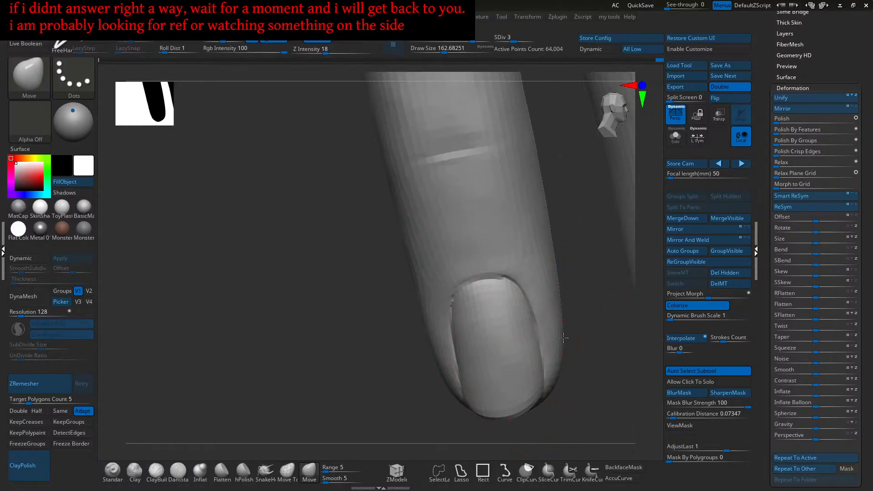
# - Push the nail's left side fold into shape, viewing it from the front
pyautogui.moveTo(562, 337); pyautogui.dragTo(558, 321, button='right')
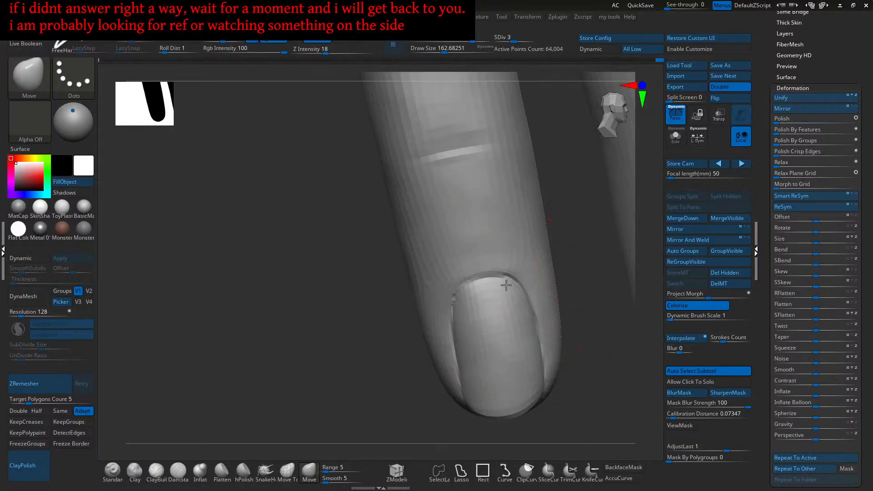
pyautogui.moveTo(463, 313); pyautogui.dragTo(458, 309, button='right')
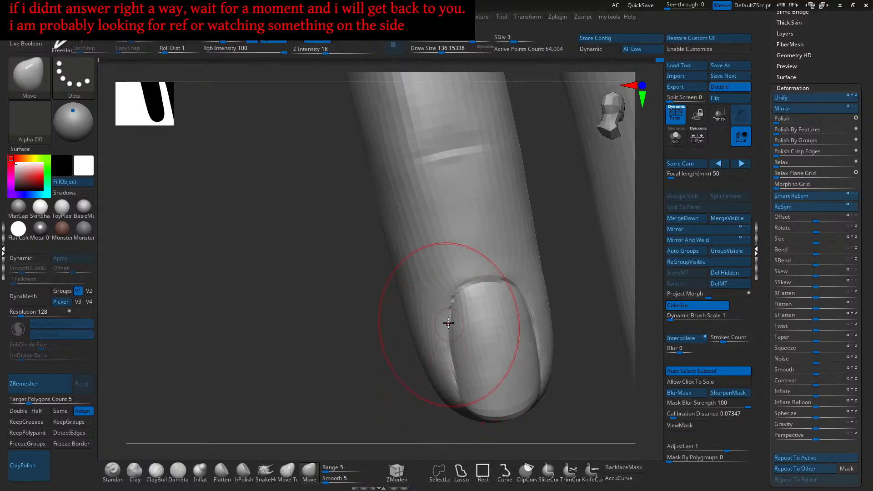
pyautogui.moveTo(418, 318)
pyautogui.mouseDown(button='right')
pyautogui.moveTo(473, 317)
pyautogui.moveTo(520, 357)
pyautogui.mouseUp(button='right')
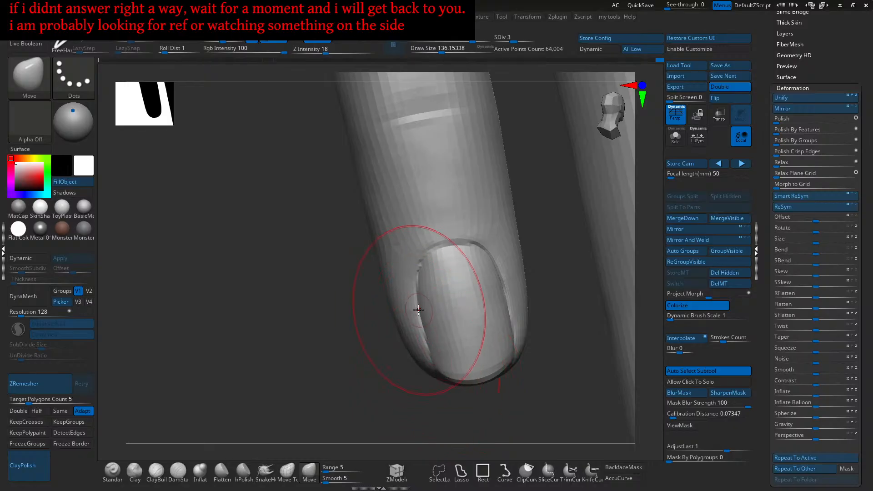
pyautogui.moveTo(423, 306)
pyautogui.keyDown('alt'); pyautogui.mouseDown(button='right')
pyautogui.moveTo(420, 294)
pyautogui.moveTo(433, 292)
pyautogui.moveTo(411, 325)
pyautogui.moveTo(457, 313)
pyautogui.mouseUp(button='right'); pyautogui.keyUp('alt')
pyautogui.moveTo(480, 352)
pyautogui.mouseDown(button='right')
pyautogui.moveTo(480, 264)
pyautogui.moveTo(464, 278)
pyautogui.moveTo(475, 273)
pyautogui.mouseUp(button='right')
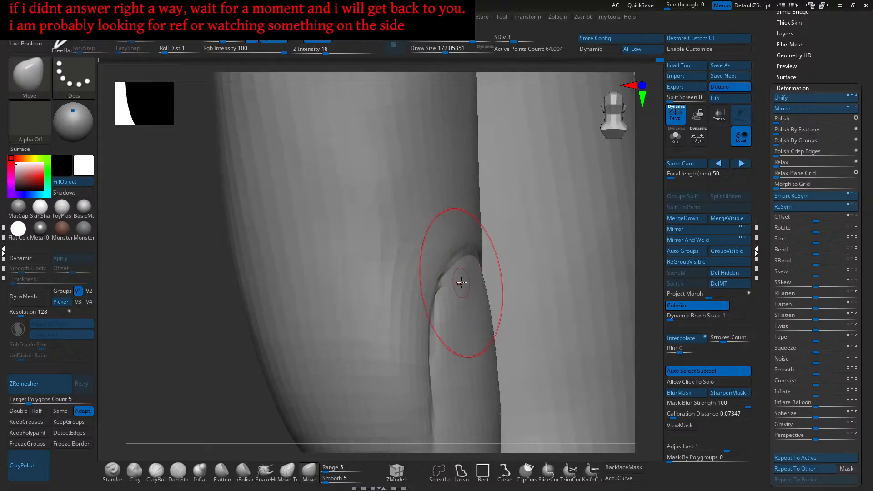
pyautogui.moveTo(460, 283)
pyautogui.mouseDown(button='right')
pyautogui.moveTo(448, 285)
pyautogui.moveTo(467, 291)
pyautogui.moveTo(446, 278)
pyautogui.moveTo(435, 317)
pyautogui.mouseUp(button='right')
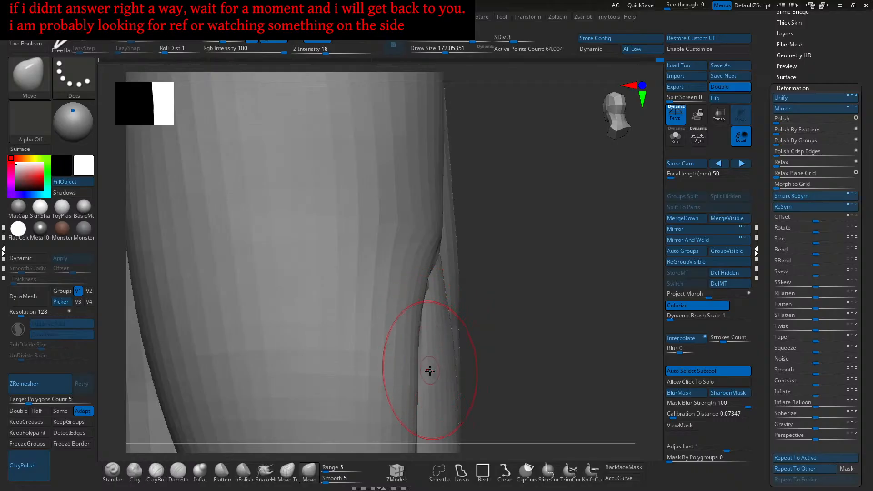
# - Shape the crease beside the nail and resize the brush from about 154 to 197
pyautogui.moveTo(449, 313)
pyautogui.keyDown('alt'); pyautogui.mouseDown(button='right')
pyautogui.moveTo(461, 324)
pyautogui.moveTo(445, 327)
pyautogui.mouseUp(button='right'); pyautogui.keyUp('alt')
pyautogui.moveTo(448, 317); pyautogui.dragTo(437, 342)
pyautogui.moveTo(436, 343)
pyautogui.mouseDown(button='right')
pyautogui.moveTo(442, 347)
pyautogui.moveTo(448, 314)
pyautogui.moveTo(386, 326)
pyautogui.moveTo(441, 278)
pyautogui.moveTo(491, 278)
pyautogui.moveTo(452, 264)
pyautogui.moveTo(462, 265)
pyautogui.mouseUp(button='right')
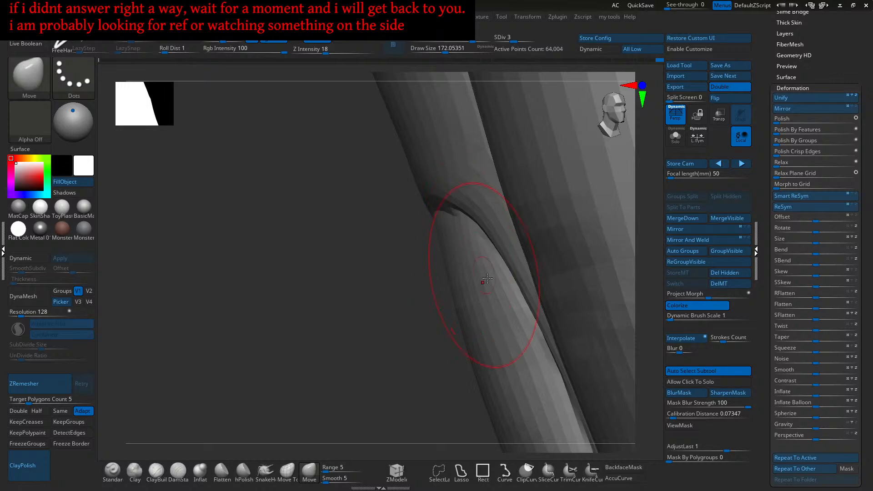
pyautogui.moveTo(477, 243); pyautogui.dragTo(443, 329, button='right')
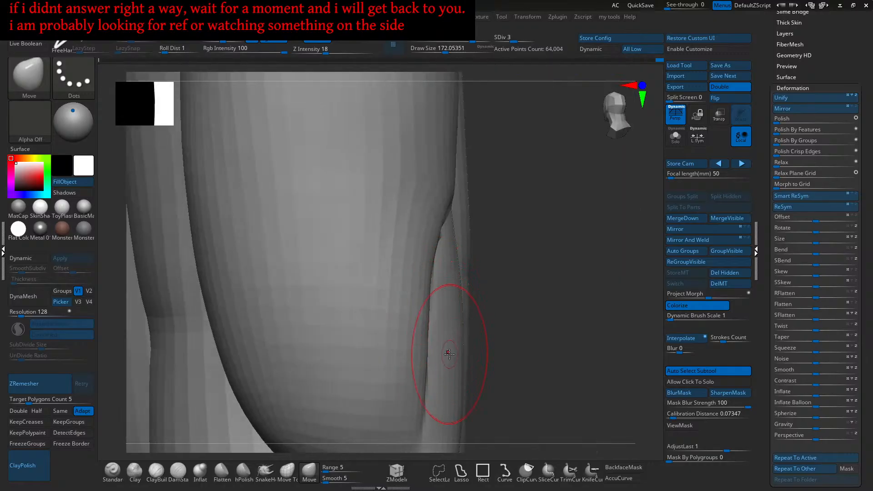
pyautogui.moveTo(465, 352); pyautogui.dragTo(415, 313, button='right')
pyautogui.moveTo(378, 315)
pyautogui.mouseDown(button='right')
pyautogui.moveTo(404, 317)
pyautogui.moveTo(420, 296)
pyautogui.moveTo(437, 307)
pyautogui.mouseUp(button='right')
pyautogui.press('[')
pyautogui.press(']')
pyautogui.press(']')
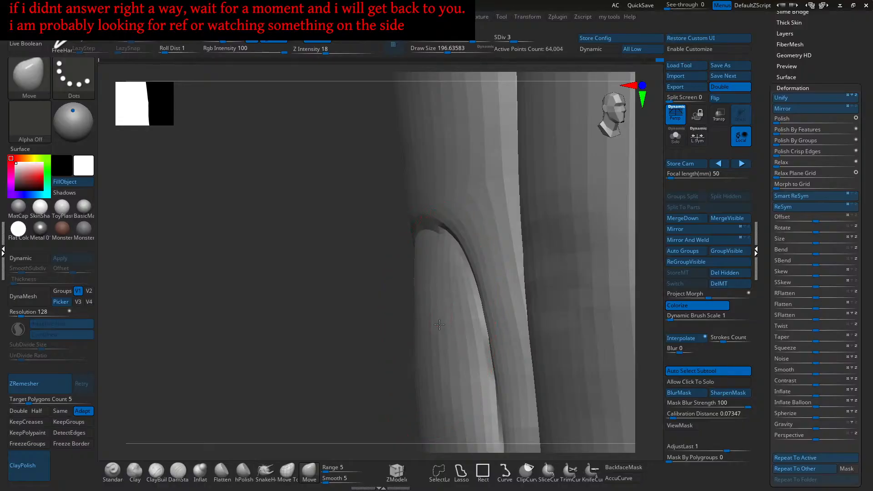
# - Orbit around the nail fold and enlarge the Move brush to about 132
pyautogui.moveTo(437, 309)
pyautogui.mouseDown(button='right')
pyautogui.moveTo(433, 323)
pyautogui.moveTo(458, 306)
pyautogui.moveTo(478, 330)
pyautogui.moveTo(439, 294)
pyautogui.moveTo(445, 307)
pyautogui.mouseUp(button='right')
pyautogui.press('s')
pyautogui.click(444, 309)
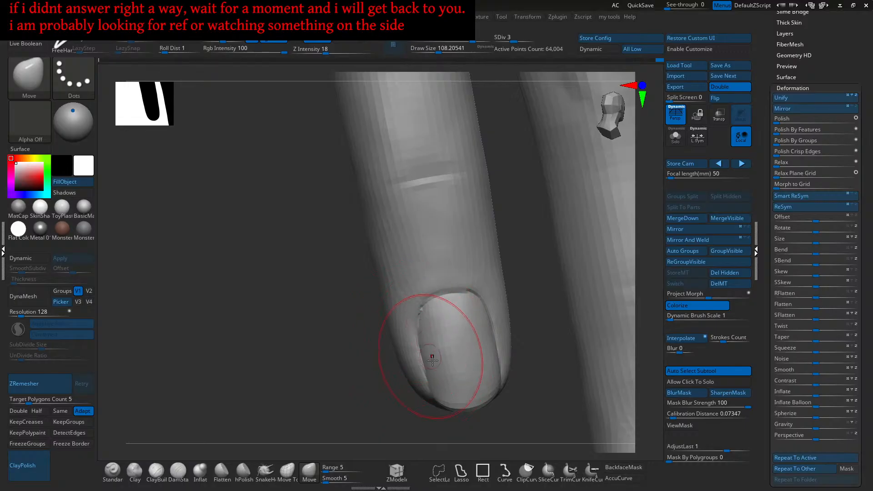
pyautogui.moveTo(425, 335)
pyautogui.mouseDown(button='right')
pyautogui.moveTo(454, 337)
pyautogui.moveTo(458, 327)
pyautogui.mouseUp(button='right')
pyautogui.press('s')
pyautogui.click(458, 327)
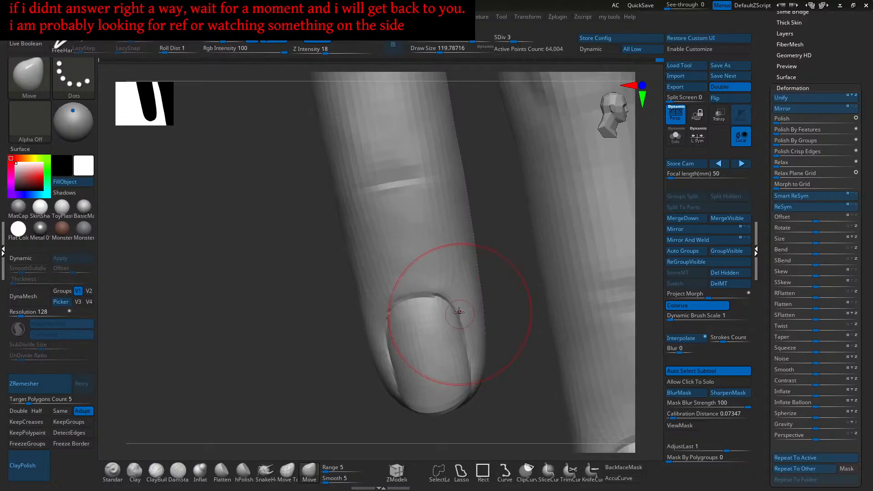
# - Nudge the fingernail corner into shape, then enlarge the Move brush to about 145
pyautogui.moveTo(454, 303); pyautogui.dragTo(458, 302)
pyautogui.moveTo(458, 302)
pyautogui.mouseDown(button='right')
pyautogui.moveTo(465, 323)
pyautogui.moveTo(454, 323)
pyautogui.moveTo(448, 285)
pyautogui.mouseUp(button='right')
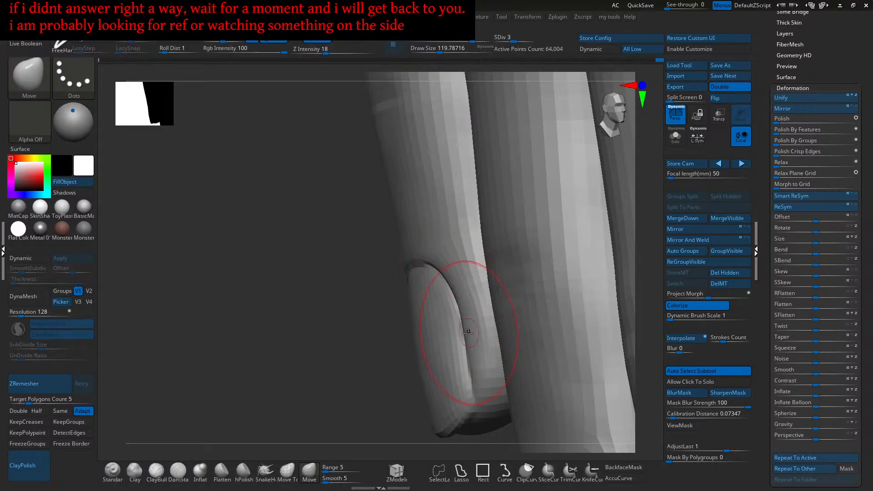
pyautogui.moveTo(482, 369)
pyautogui.mouseDown(button='right')
pyautogui.moveTo(464, 319)
pyautogui.moveTo(470, 331)
pyautogui.moveTo(448, 307)
pyautogui.moveTo(462, 322)
pyautogui.moveTo(441, 330)
pyautogui.moveTo(447, 349)
pyautogui.mouseUp(button='right')
pyautogui.press('s')
pyautogui.moveTo(441, 351); pyautogui.dragTo(445, 350)
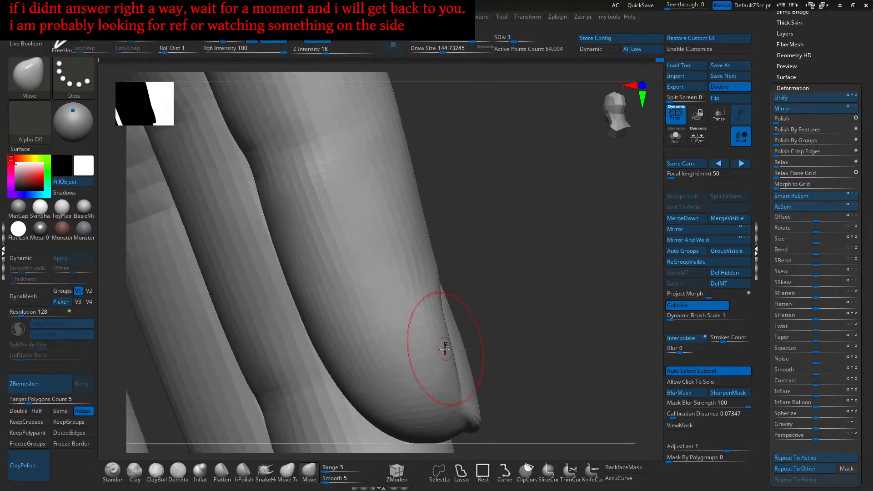
pyautogui.moveTo(454, 351)
pyautogui.mouseDown(button='right')
pyautogui.moveTo(452, 318)
pyautogui.moveTo(436, 293)
pyautogui.moveTo(453, 302)
pyautogui.moveTo(446, 333)
pyautogui.moveTo(438, 335)
pyautogui.moveTo(441, 320)
pyautogui.moveTo(435, 339)
pyautogui.mouseUp(button='right')
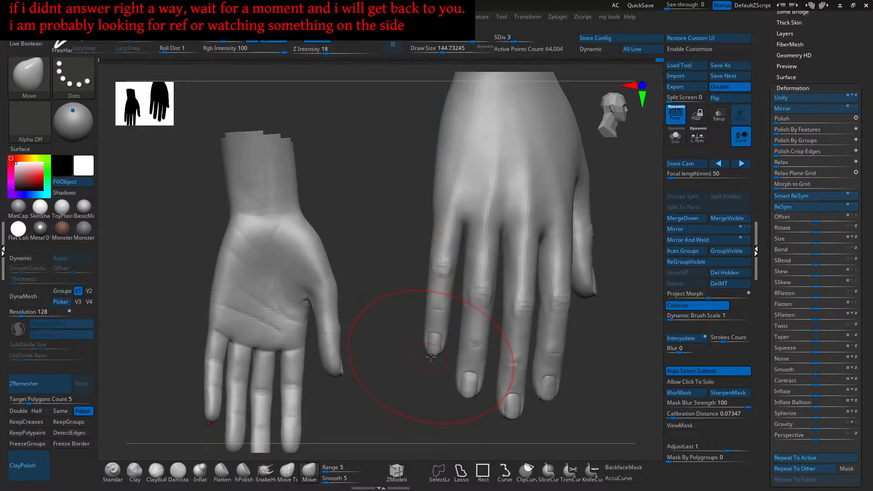
# - Push the right hand's outer knuckle edge inward, check it from side and front, then pick ClayBuildup
pyautogui.moveTo(430, 214)
pyautogui.keyDown('alt'); pyautogui.mouseDown(button='right')
pyautogui.moveTo(444, 249)
pyautogui.moveTo(434, 267)
pyautogui.mouseUp(button='right'); pyautogui.keyUp('alt')
pyautogui.press('[')
pyautogui.press(']')
pyautogui.moveTo(442, 256); pyautogui.dragTo(438, 233)
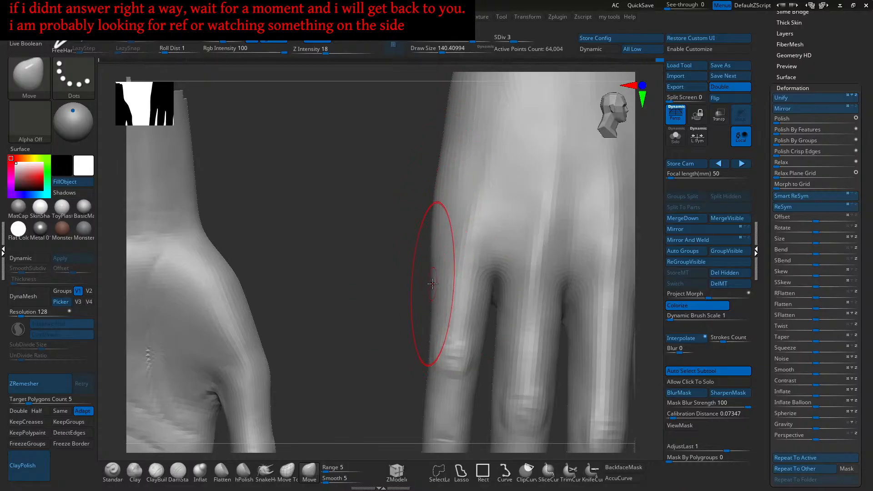
pyautogui.moveTo(440, 265)
pyautogui.mouseDown(button='right')
pyautogui.moveTo(450, 238)
pyautogui.moveTo(440, 234)
pyautogui.moveTo(448, 250)
pyautogui.moveTo(475, 249)
pyautogui.mouseUp(button='right')
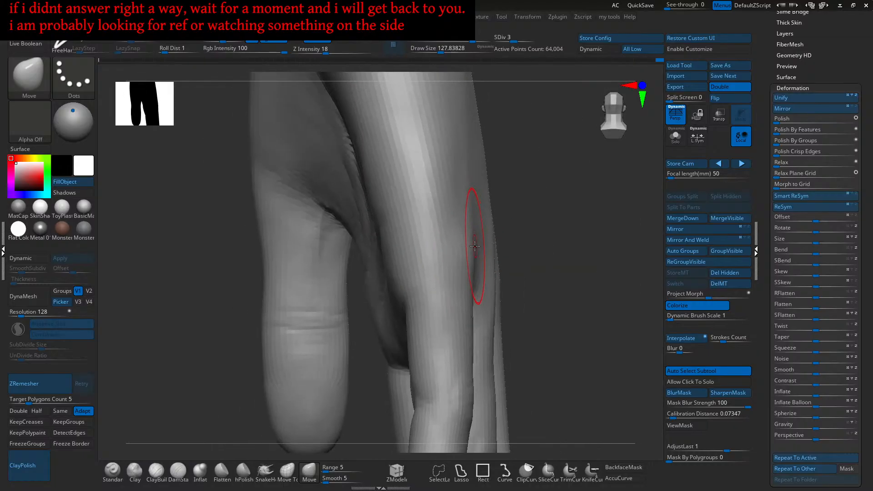
pyautogui.moveTo(470, 202)
pyautogui.mouseDown(button='right')
pyautogui.moveTo(473, 196)
pyautogui.moveTo(448, 238)
pyautogui.moveTo(478, 242)
pyautogui.moveTo(442, 263)
pyautogui.moveTo(461, 263)
pyautogui.mouseUp(button='right')
pyautogui.click(156, 473)
# - Build up clay on the back of the hand with a smaller ClayBuildup brush
pyautogui.press('[')
pyautogui.moveTo(448, 275); pyautogui.dragTo(423, 326)
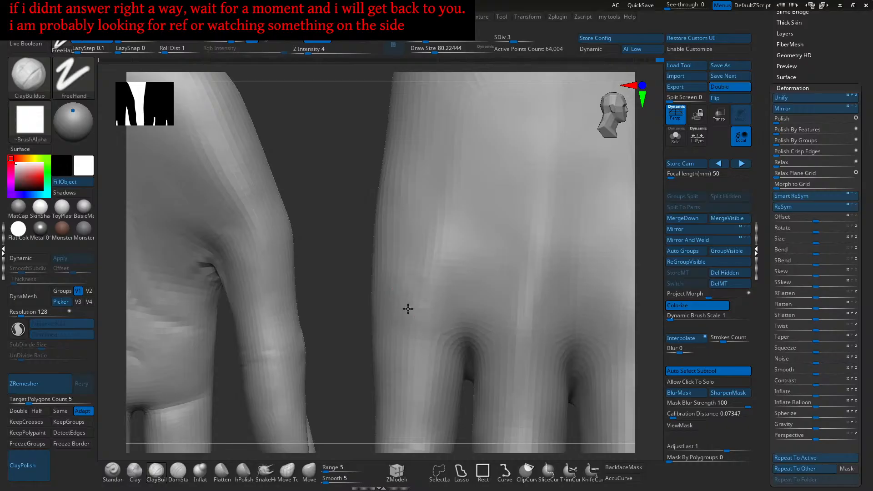
pyautogui.keyDown('alt'); pyautogui.moveTo(415, 327); pyautogui.dragTo(454, 305, button='right'); pyautogui.keyUp('alt')
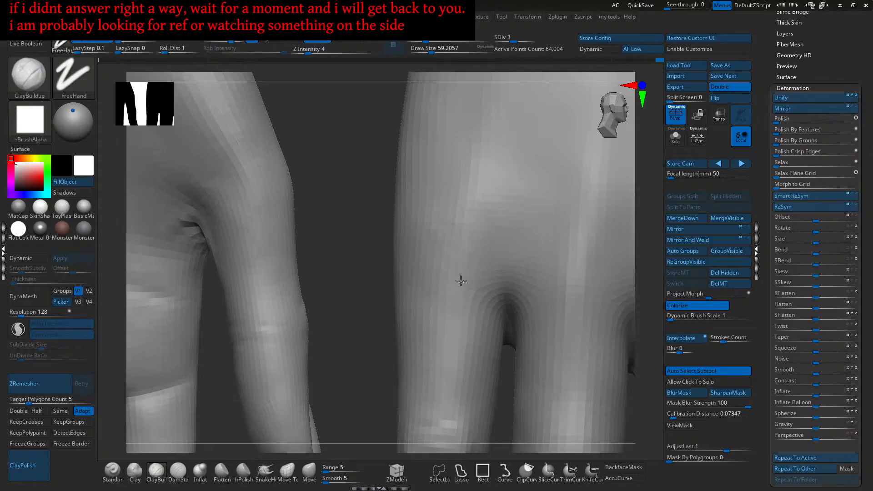
pyautogui.keyDown('alt'); pyautogui.moveTo(470, 257); pyautogui.dragTo(475, 279, button='right'); pyautogui.keyUp('alt')
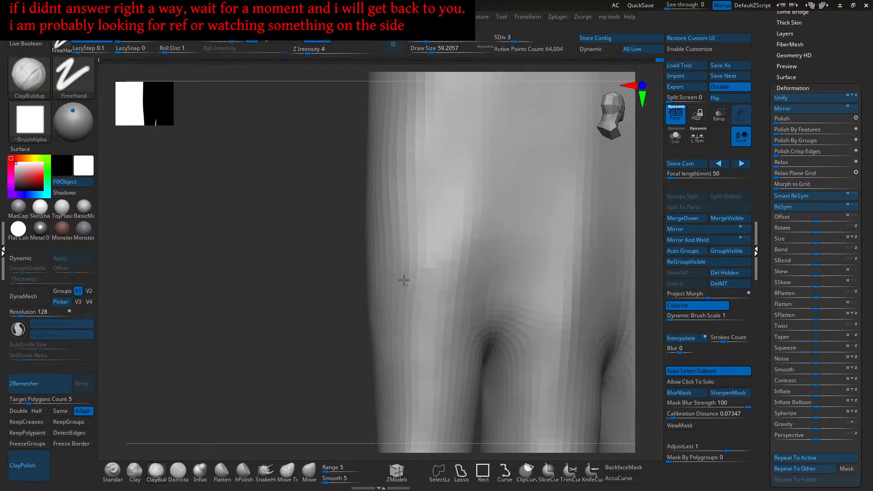
pyautogui.moveTo(407, 281); pyautogui.dragTo(425, 251, button='right')
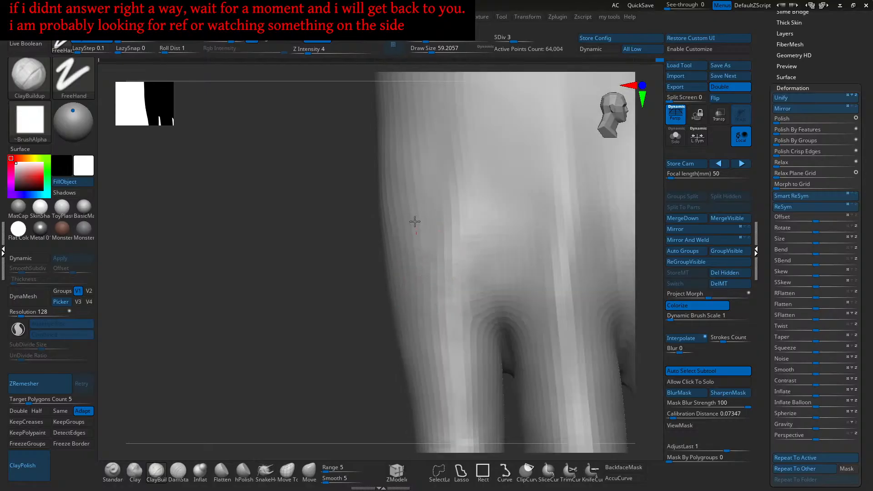
pyautogui.moveTo(413, 248)
pyautogui.mouseDown(button='right')
pyautogui.moveTo(428, 229)
pyautogui.moveTo(455, 281)
pyautogui.moveTo(459, 268)
pyautogui.moveTo(452, 282)
pyautogui.moveTo(459, 307)
pyautogui.moveTo(448, 308)
pyautogui.mouseUp(button='right')
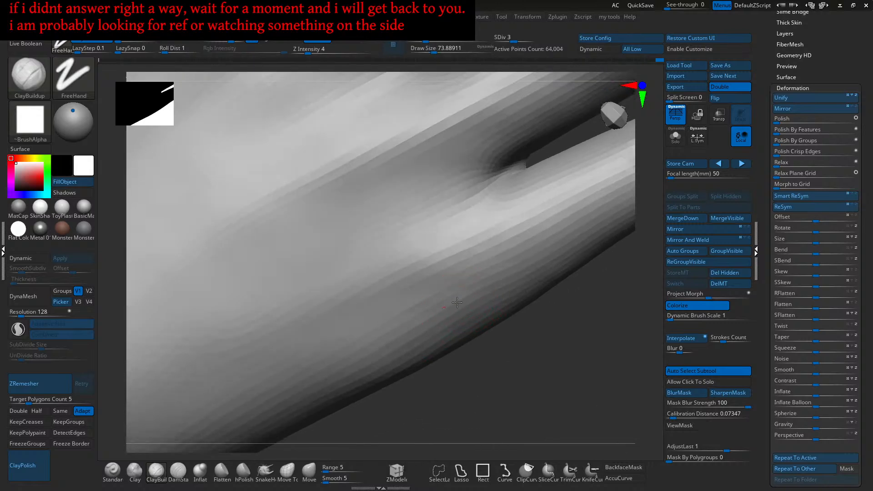
pyautogui.moveTo(435, 329); pyautogui.dragTo(483, 292, button='right')
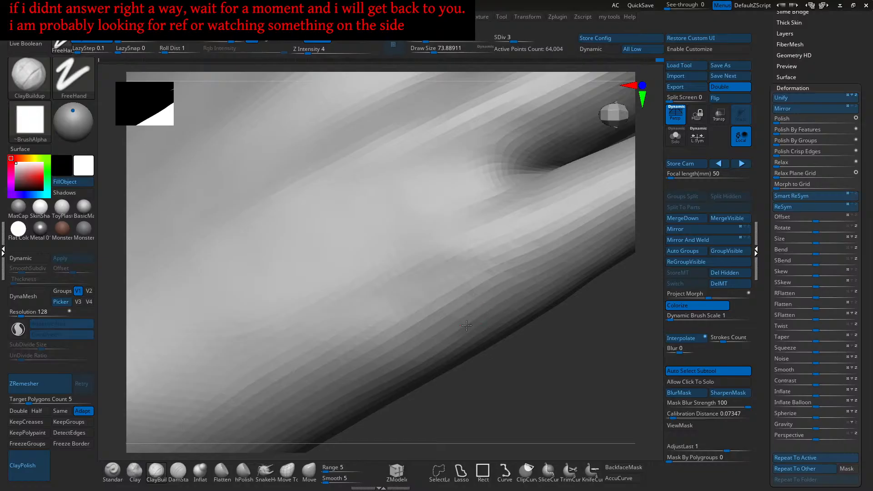
# - Add faint clay along the finger surface and wrist, then switch to the Clay brush at intensity 2
pyautogui.moveTo(454, 321)
pyautogui.mouseDown()
pyautogui.moveTo(426, 337)
pyautogui.moveTo(428, 349)
pyautogui.mouseUp()
pyautogui.moveTo(528, 267); pyautogui.dragTo(477, 296, button='right')
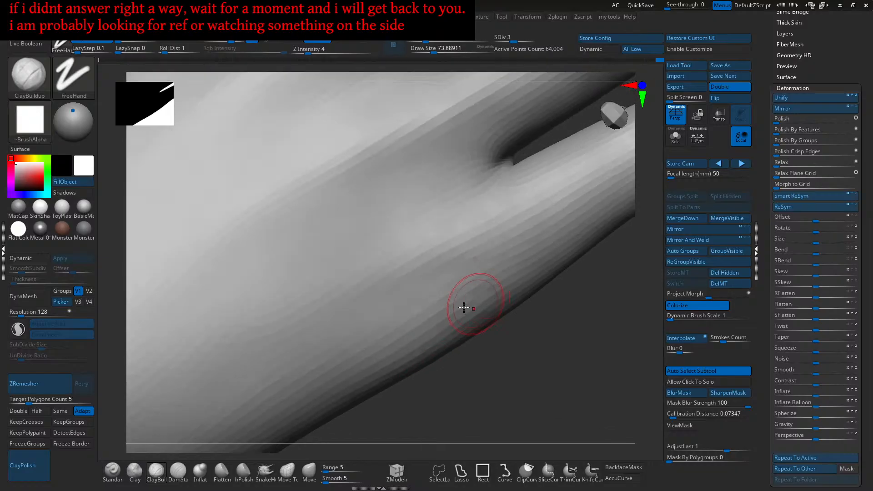
pyautogui.moveTo(363, 354); pyautogui.dragTo(416, 335, button='right')
pyautogui.moveTo(367, 358)
pyautogui.mouseDown(button='right')
pyautogui.moveTo(364, 340)
pyautogui.moveTo(388, 323)
pyautogui.moveTo(367, 345)
pyautogui.mouseUp(button='right')
pyautogui.moveTo(367, 346)
pyautogui.mouseDown()
pyautogui.moveTo(392, 331)
pyautogui.moveTo(413, 333)
pyautogui.mouseUp()
pyautogui.keyDown('ctrl'); pyautogui.moveTo(424, 334); pyautogui.dragTo(419, 321, button='right'); pyautogui.keyUp('ctrl')
pyautogui.moveTo(419, 322)
pyautogui.mouseDown(button='right')
pyautogui.moveTo(427, 336)
pyautogui.moveTo(442, 334)
pyautogui.moveTo(442, 311)
pyautogui.moveTo(427, 298)
pyautogui.moveTo(388, 318)
pyautogui.moveTo(385, 355)
pyautogui.moveTo(224, 437)
pyautogui.mouseUp(button='right')
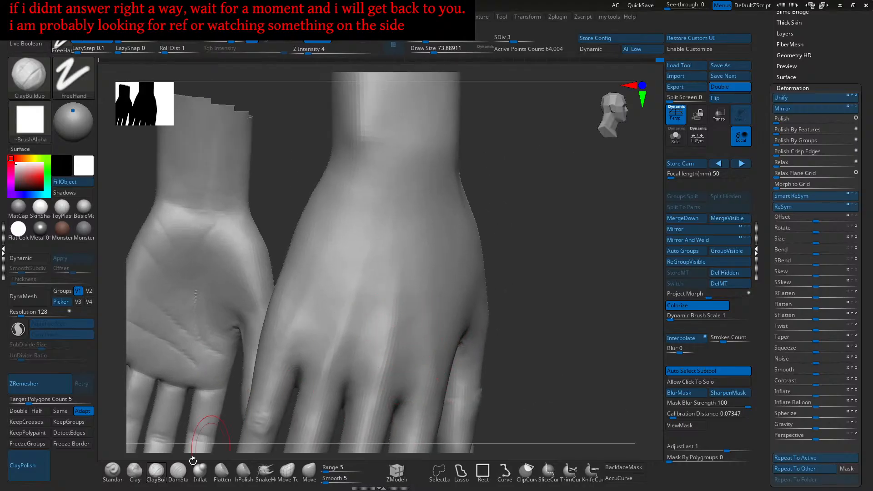
pyautogui.click(135, 471)
pyautogui.moveTo(403, 286); pyautogui.dragTo(448, 307, button='right')
# - Enlarge the Clay brush to about 90 and lay strokes over the back of the hand
pyautogui.press('s')
pyautogui.click(414, 296)
pyautogui.moveTo(390, 277); pyautogui.dragTo(383, 311)
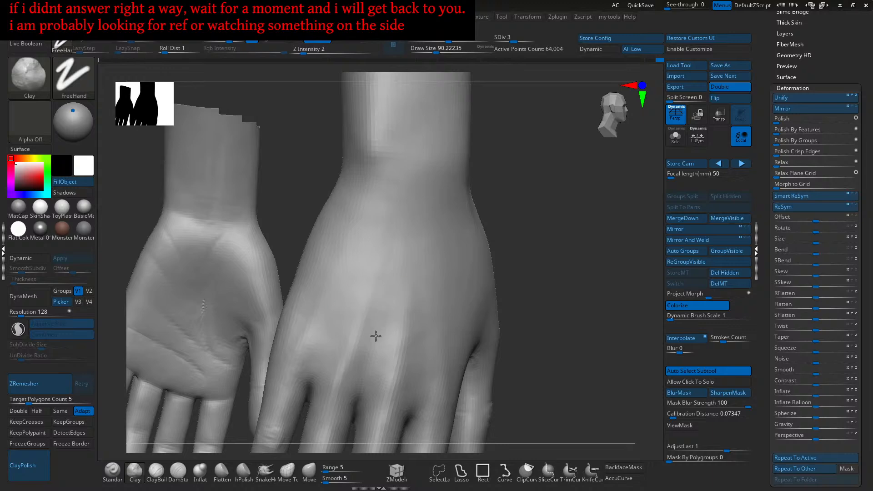
pyautogui.moveTo(375, 348); pyautogui.dragTo(425, 350, button='right')
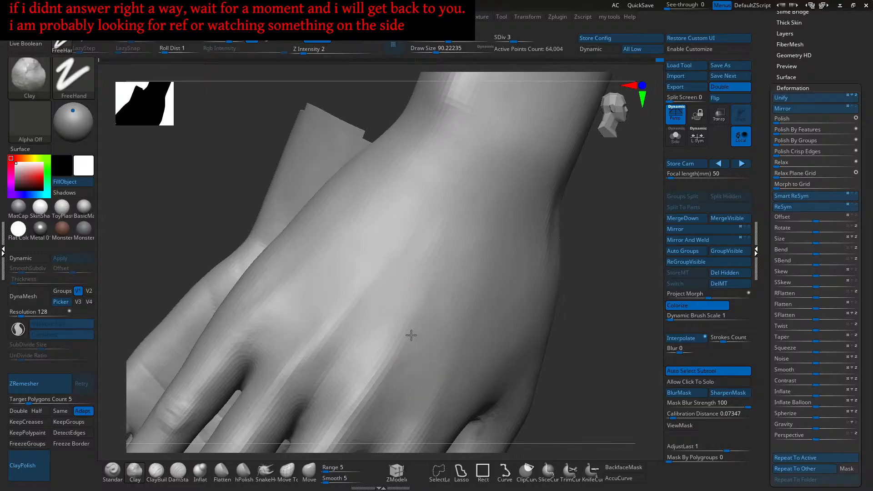
pyautogui.moveTo(427, 312)
pyautogui.keyDown('ctrl'); pyautogui.mouseDown(button='right')
pyautogui.moveTo(436, 321)
pyautogui.moveTo(432, 261)
pyautogui.moveTo(468, 197)
pyautogui.mouseUp(button='right'); pyautogui.keyUp('ctrl')
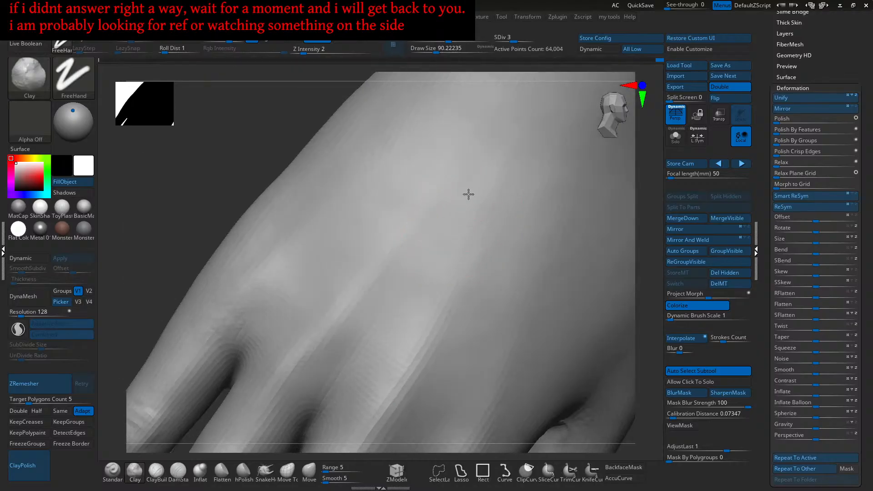
pyautogui.moveTo(437, 253)
pyautogui.mouseDown(button='right')
pyautogui.moveTo(442, 229)
pyautogui.moveTo(425, 187)
pyautogui.mouseUp(button='right')
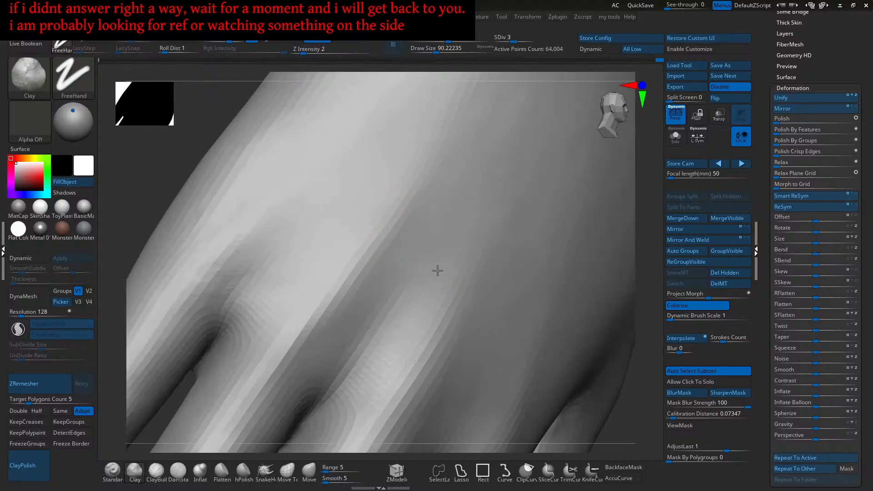
pyautogui.moveTo(456, 251)
pyautogui.mouseDown(button='right')
pyautogui.moveTo(462, 273)
pyautogui.moveTo(391, 346)
pyautogui.mouseUp(button='right')
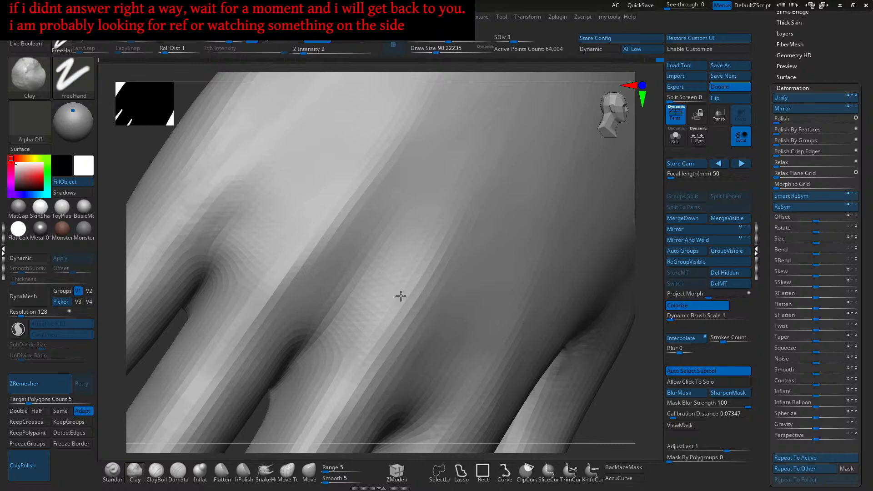
# - Soften the finger-base crease with Clay strokes, working around each finger
pyautogui.moveTo(410, 325)
pyautogui.mouseDown(button='right')
pyautogui.moveTo(413, 299)
pyautogui.moveTo(436, 343)
pyautogui.moveTo(415, 331)
pyautogui.mouseUp(button='right')
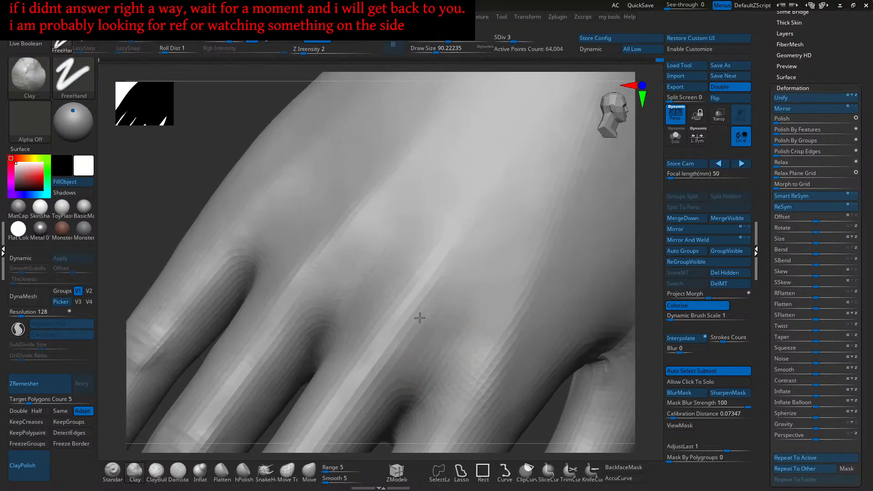
pyautogui.moveTo(456, 259)
pyautogui.mouseDown(button='right')
pyautogui.moveTo(443, 288)
pyautogui.moveTo(412, 288)
pyautogui.moveTo(444, 279)
pyautogui.moveTo(462, 293)
pyautogui.moveTo(454, 279)
pyautogui.moveTo(460, 327)
pyautogui.moveTo(464, 288)
pyautogui.moveTo(463, 318)
pyautogui.moveTo(452, 324)
pyautogui.moveTo(456, 347)
pyautogui.moveTo(459, 325)
pyautogui.moveTo(435, 288)
pyautogui.moveTo(451, 288)
pyautogui.moveTo(457, 273)
pyautogui.moveTo(448, 268)
pyautogui.moveTo(454, 298)
pyautogui.mouseUp(button='right')
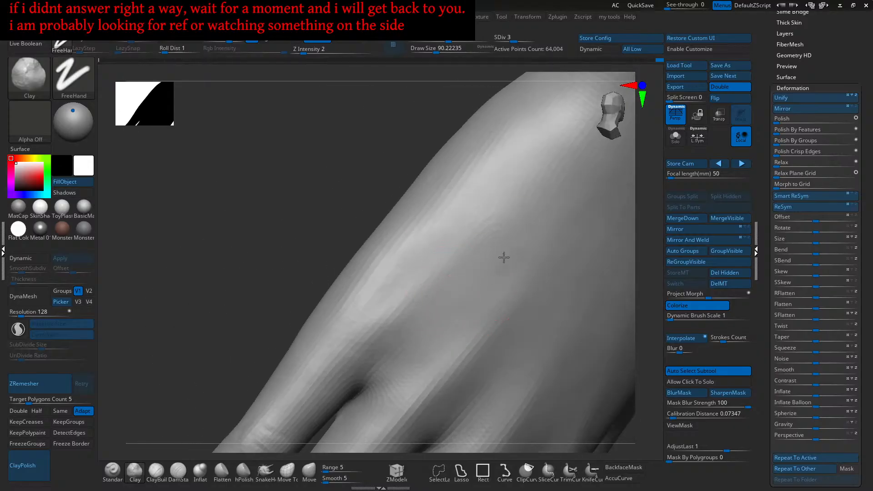
pyautogui.moveTo(488, 268); pyautogui.dragTo(506, 282, button='right')
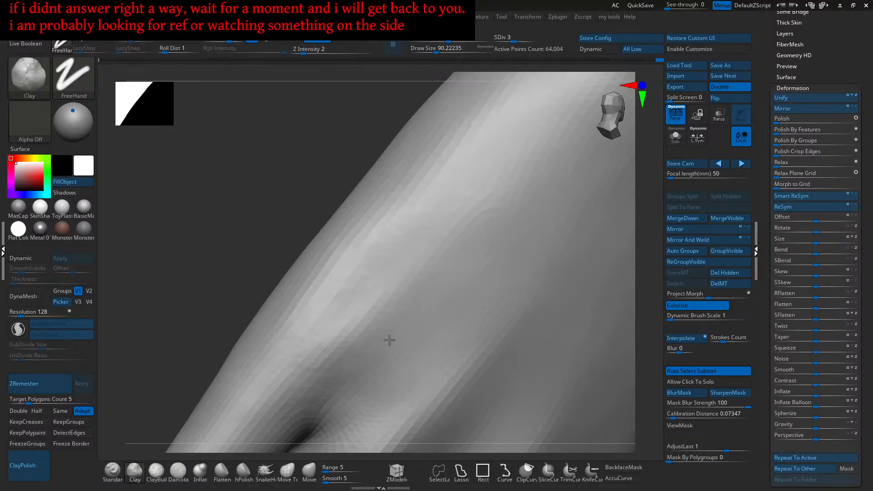
pyautogui.moveTo(462, 288)
pyautogui.mouseDown(button='right')
pyautogui.moveTo(481, 234)
pyautogui.moveTo(476, 269)
pyautogui.moveTo(427, 298)
pyautogui.mouseUp(button='right')
pyautogui.moveTo(393, 333)
pyautogui.mouseDown(button='right')
pyautogui.moveTo(405, 327)
pyautogui.moveTo(386, 288)
pyautogui.mouseUp(button='right')
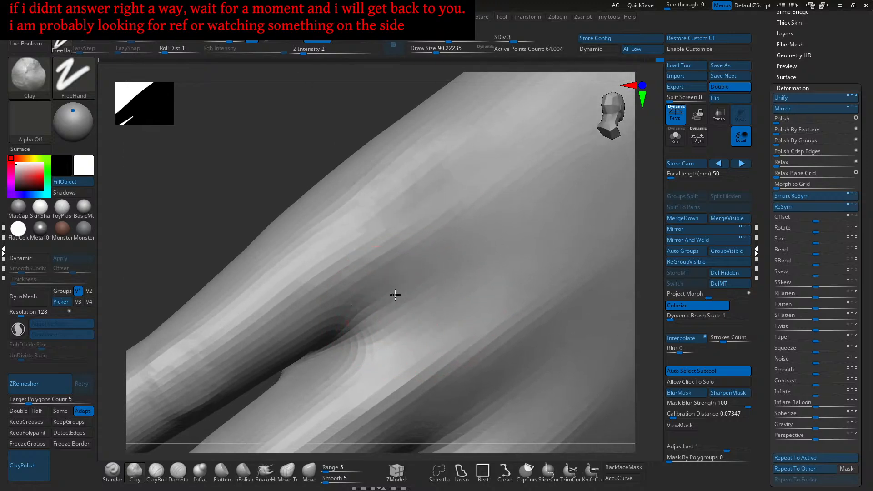
pyautogui.moveTo(409, 299); pyautogui.dragTo(400, 302, button='right')
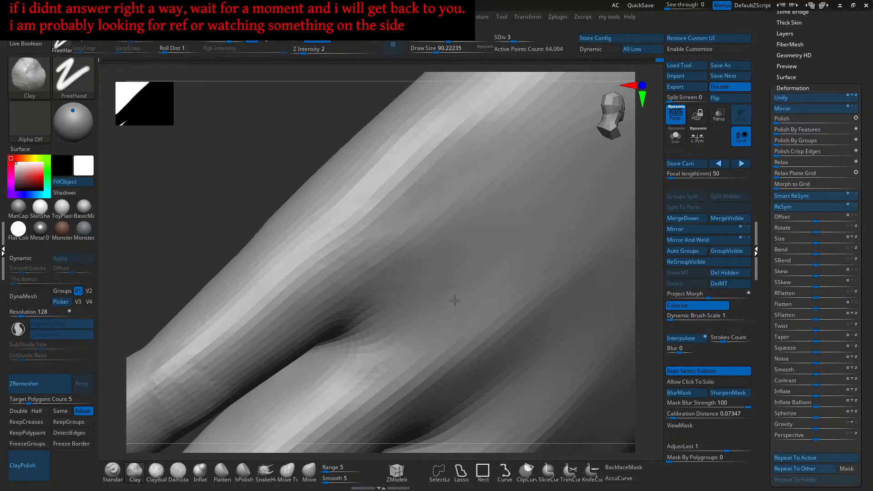
pyautogui.moveTo(486, 302)
pyautogui.keyDown('alt'); pyautogui.mouseDown(button='right')
pyautogui.moveTo(487, 315)
pyautogui.moveTo(468, 312)
pyautogui.moveTo(516, 331)
pyautogui.moveTo(465, 318)
pyautogui.moveTo(433, 261)
pyautogui.moveTo(489, 315)
pyautogui.moveTo(507, 302)
pyautogui.moveTo(466, 276)
pyautogui.moveTo(441, 315)
pyautogui.mouseUp(button='right'); pyautogui.keyUp('alt')
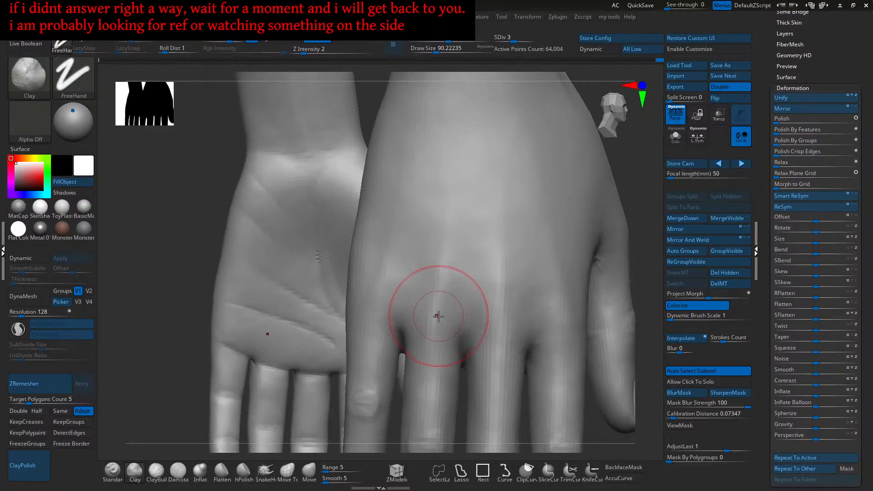
# - Return to ClayBuildup and add subtle strokes on the knuckles and hand at brush size about 59
pyautogui.click(156, 473)
pyautogui.press('[')
pyautogui.moveTo(429, 321); pyautogui.dragTo(426, 311)
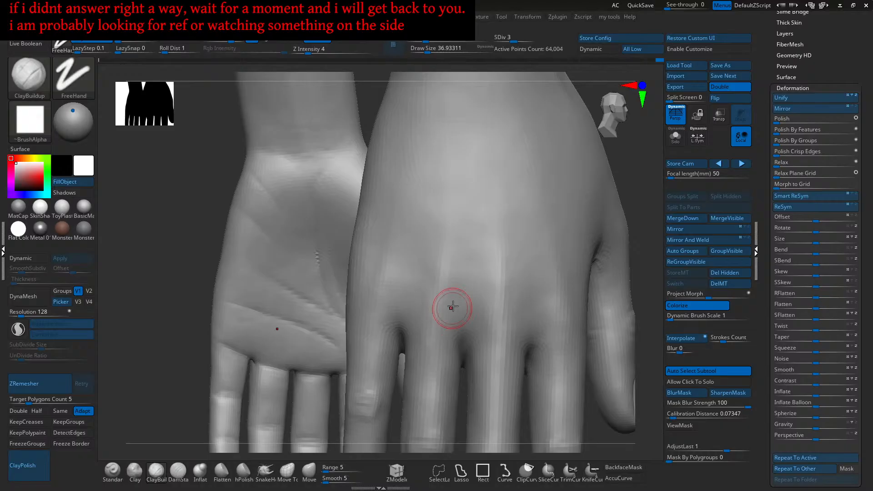
pyautogui.moveTo(427, 287)
pyautogui.mouseDown(button='right')
pyautogui.moveTo(436, 268)
pyautogui.moveTo(463, 273)
pyautogui.moveTo(448, 273)
pyautogui.moveTo(438, 292)
pyautogui.moveTo(448, 291)
pyautogui.mouseUp(button='right')
pyautogui.moveTo(448, 290); pyautogui.dragTo(435, 293, button='right')
pyautogui.press('s')
pyautogui.moveTo(435, 294); pyautogui.dragTo(440, 293)
pyautogui.moveTo(446, 277); pyautogui.dragTo(402, 325)
pyautogui.moveTo(402, 326)
pyautogui.mouseDown(button='right')
pyautogui.moveTo(433, 272)
pyautogui.moveTo(384, 345)
pyautogui.mouseUp(button='right')
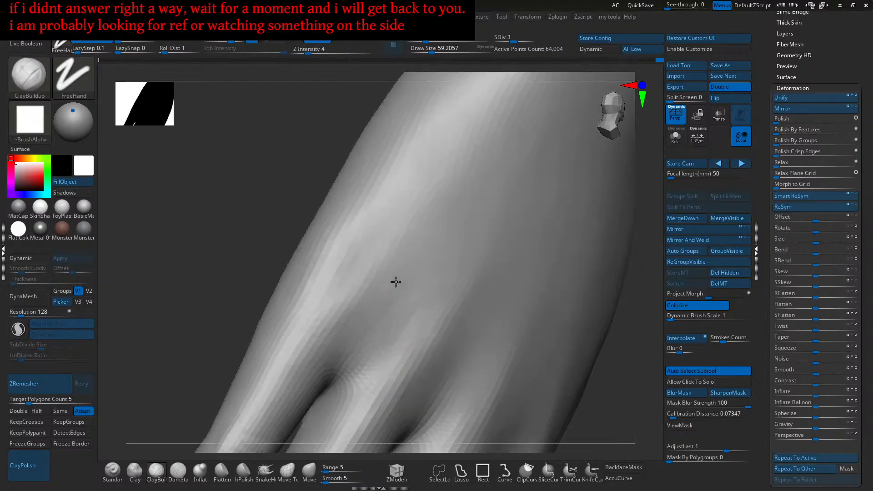
pyautogui.moveTo(448, 203); pyautogui.dragTo(446, 255, button='right')
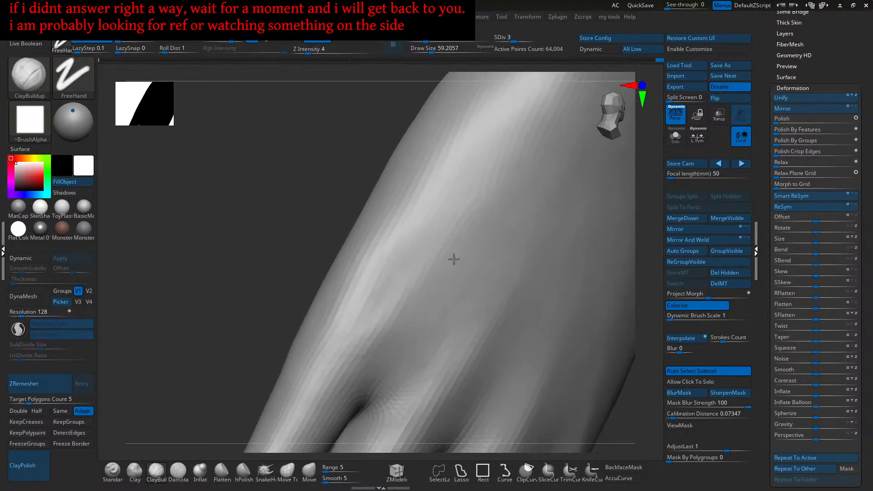
pyautogui.moveTo(423, 309)
pyautogui.keyDown('ctrl'); pyautogui.mouseDown(button='right')
pyautogui.moveTo(459, 261)
pyautogui.moveTo(446, 238)
pyautogui.moveTo(399, 312)
pyautogui.mouseUp(button='right'); pyautogui.keyUp('ctrl')
# - Switch to the Standard brush at about 93.7 and turn the hand's back toward the viewer
pyautogui.click(309, 470)
pyautogui.press(']')
pyautogui.press(']')
pyautogui.press(']')
pyautogui.press(']')
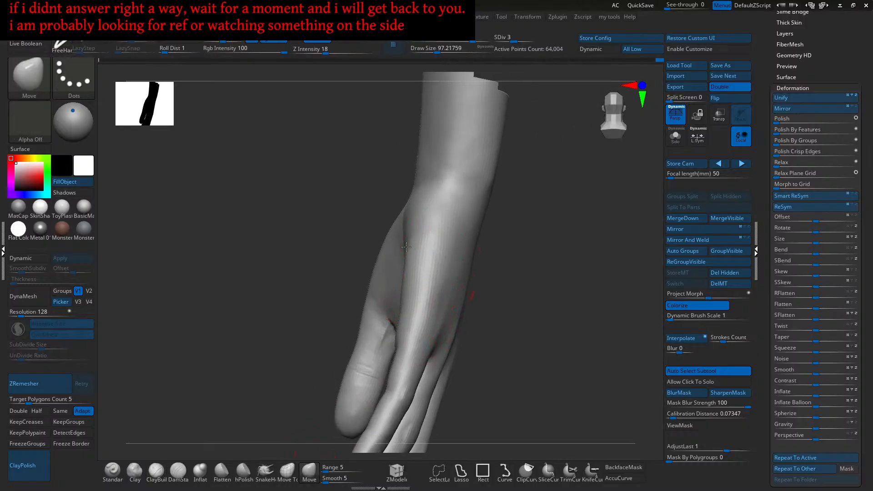
pyautogui.moveTo(433, 245); pyautogui.dragTo(427, 256, button='right')
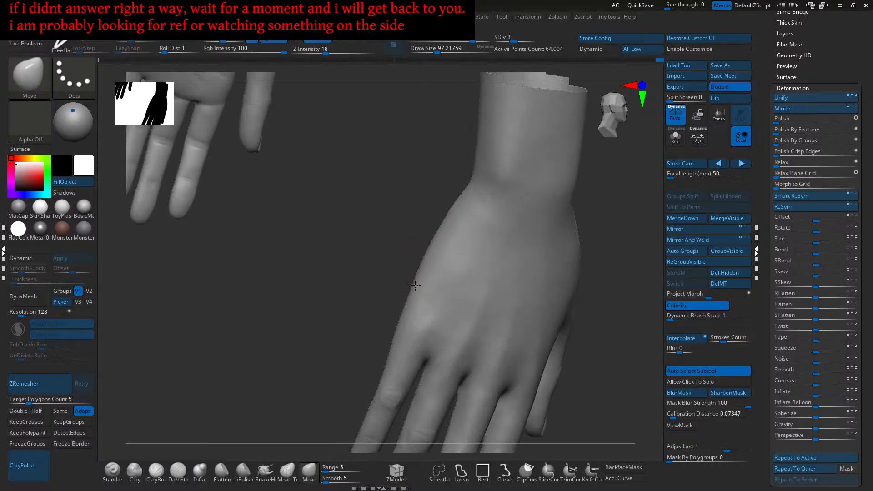
pyautogui.moveTo(419, 277)
pyautogui.mouseDown(button='right')
pyautogui.moveTo(477, 268)
pyautogui.moveTo(477, 282)
pyautogui.moveTo(481, 270)
pyautogui.moveTo(477, 280)
pyautogui.moveTo(452, 273)
pyautogui.moveTo(468, 289)
pyautogui.moveTo(492, 255)
pyautogui.mouseUp(button='right')
# - Smooth a patch on the back of the hand and enlarge the brush to about 124
pyautogui.click(112, 471)
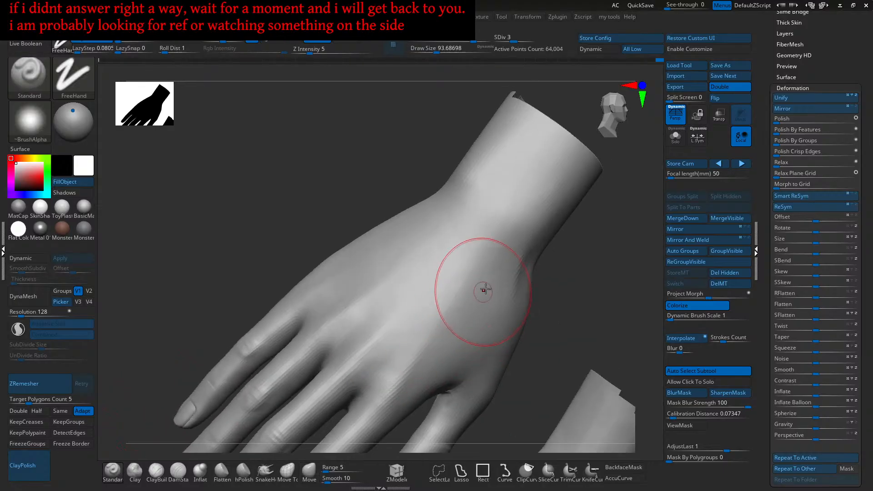
pyautogui.press('shift')
pyautogui.moveTo(439, 318)
pyautogui.mouseDown(button='right')
pyautogui.moveTo(483, 277)
pyautogui.moveTo(460, 326)
pyautogui.mouseUp(button='right')
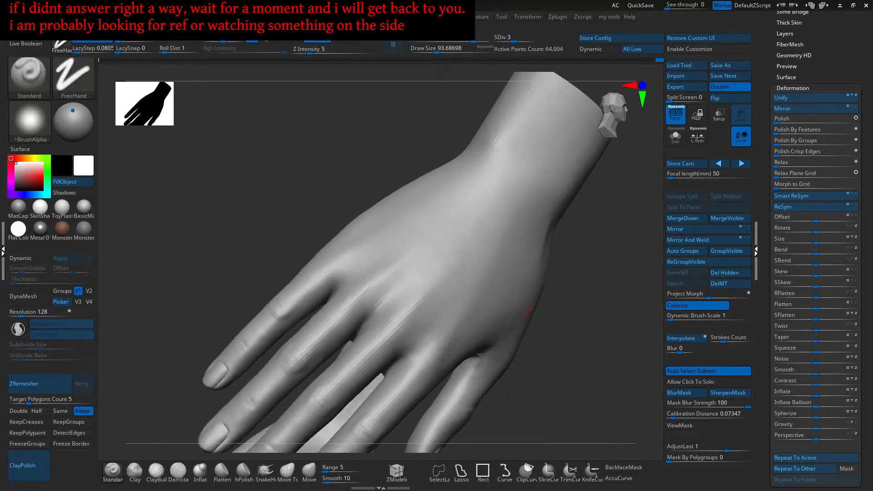
pyautogui.moveTo(480, 291)
pyautogui.mouseDown(button='right')
pyautogui.moveTo(434, 257)
pyautogui.moveTo(445, 270)
pyautogui.mouseUp(button='right')
pyautogui.press('s')
pyautogui.moveTo(448, 270); pyautogui.dragTo(454, 270)
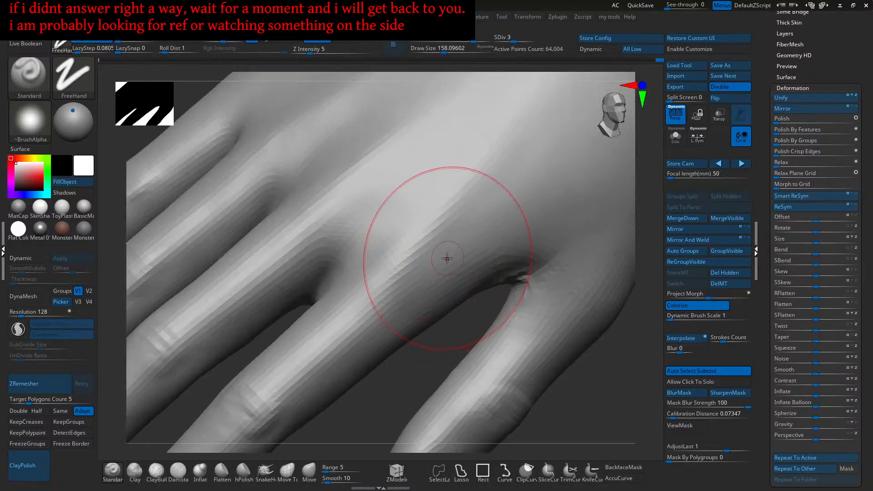
pyautogui.moveTo(486, 243); pyautogui.dragTo(432, 296, button='right')
pyautogui.moveTo(516, 235); pyautogui.dragTo(410, 323, button='right')
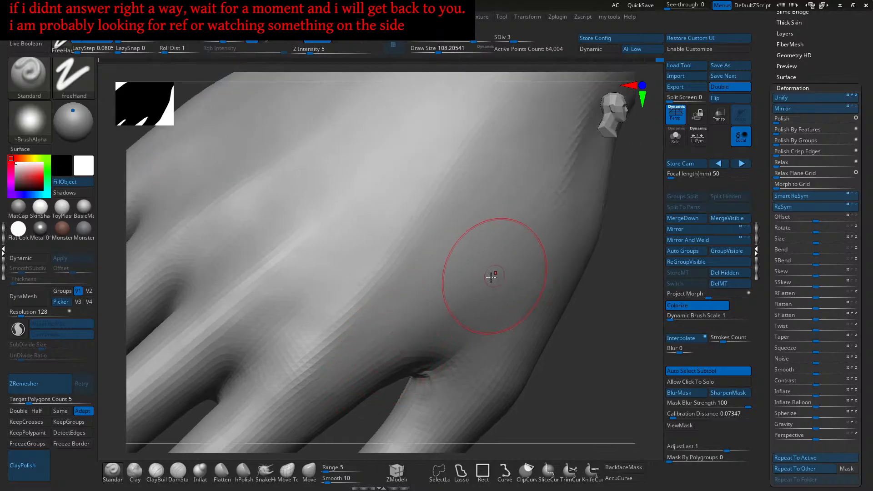
pyautogui.moveTo(477, 276); pyautogui.dragTo(468, 307, button='right')
pyautogui.moveTo(419, 333)
pyautogui.mouseDown(button='right')
pyautogui.moveTo(460, 314)
pyautogui.moveTo(489, 282)
pyautogui.mouseUp(button='right')
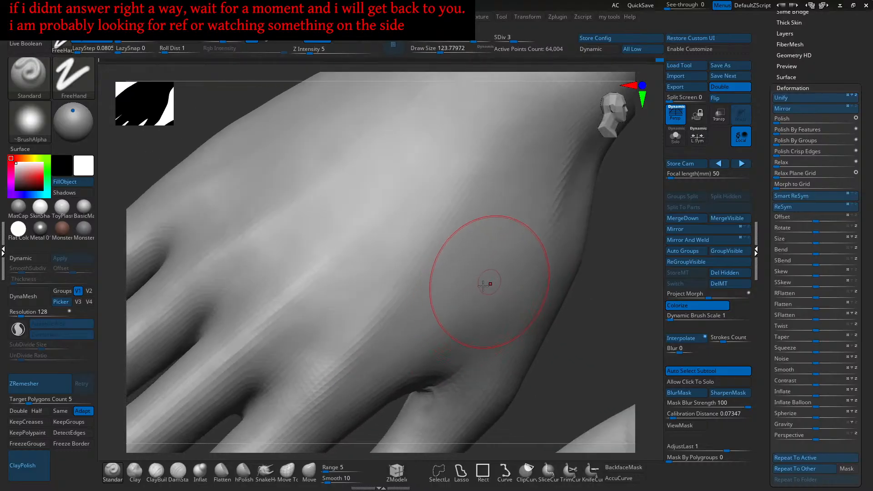
# - Shrink the brush to about 77 and carve a groove along the hand tendon
pyautogui.moveTo(360, 382)
pyautogui.mouseDown(button='right')
pyautogui.moveTo(461, 308)
pyautogui.moveTo(411, 397)
pyautogui.moveTo(422, 318)
pyautogui.moveTo(447, 314)
pyautogui.mouseUp(button='right')
pyautogui.keyDown('alt'); pyautogui.moveTo(473, 269); pyautogui.dragTo(446, 314, button='right'); pyautogui.keyUp('alt')
pyautogui.press('s')
pyautogui.moveTo(483, 289); pyautogui.dragTo(478, 288)
pyautogui.moveTo(534, 209); pyautogui.dragTo(395, 365)
pyautogui.moveTo(384, 341)
pyautogui.mouseDown(button='right')
pyautogui.moveTo(374, 347)
pyautogui.moveTo(497, 224)
pyautogui.moveTo(417, 304)
pyautogui.mouseUp(button='right')
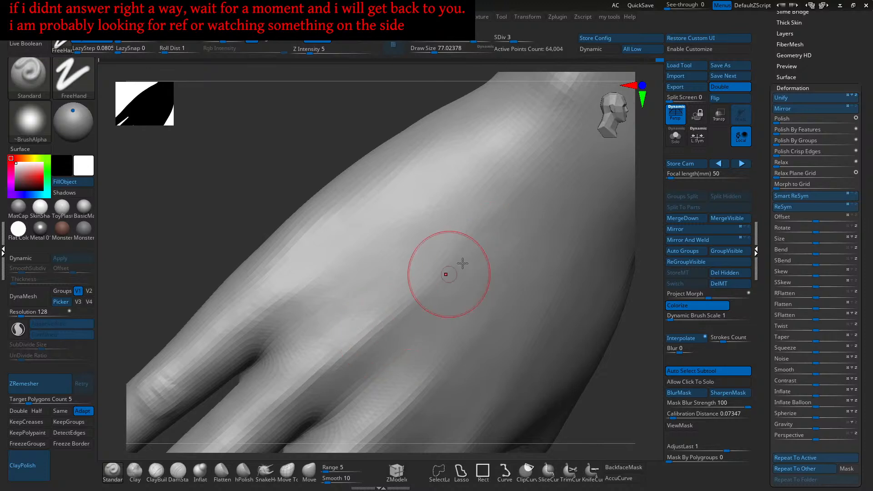
pyautogui.moveTo(444, 266)
pyautogui.mouseDown(button='right')
pyautogui.moveTo(473, 259)
pyautogui.moveTo(445, 284)
pyautogui.mouseUp(button='right')
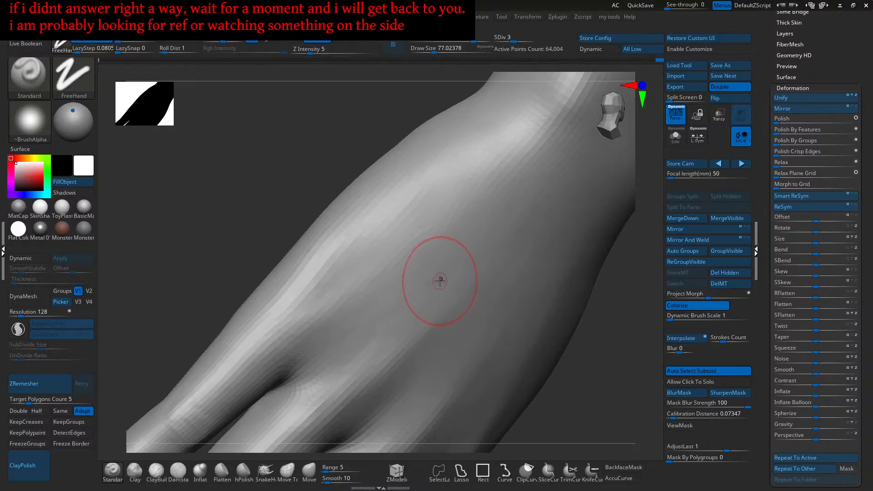
# - Smooth the freshly sculpted tendon area and check it from the wrist side
pyautogui.press('shift')
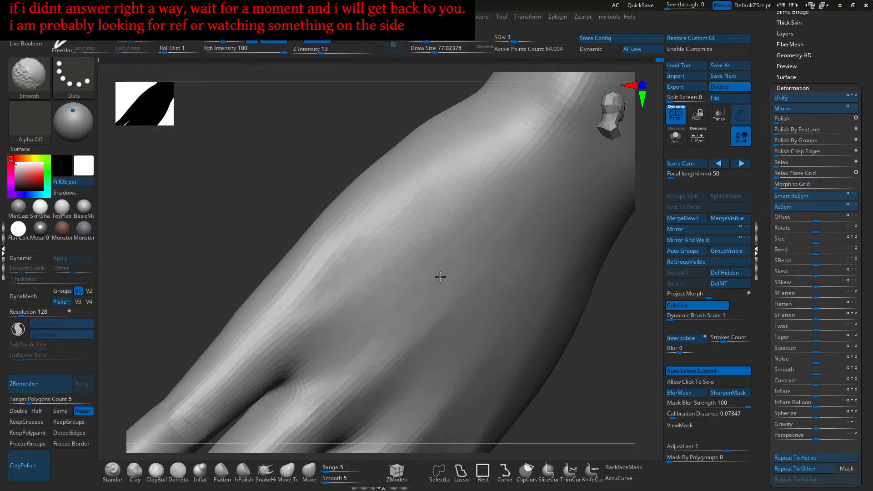
pyautogui.keyDown('shift'); pyautogui.moveTo(426, 291); pyautogui.dragTo(427, 281); pyautogui.keyUp('shift')
pyautogui.moveTo(430, 298)
pyautogui.mouseDown(button='right')
pyautogui.moveTo(417, 253)
pyautogui.moveTo(446, 284)
pyautogui.moveTo(482, 256)
pyautogui.moveTo(479, 240)
pyautogui.mouseUp(button='right')
pyautogui.moveTo(443, 283); pyautogui.dragTo(462, 260, button='right')
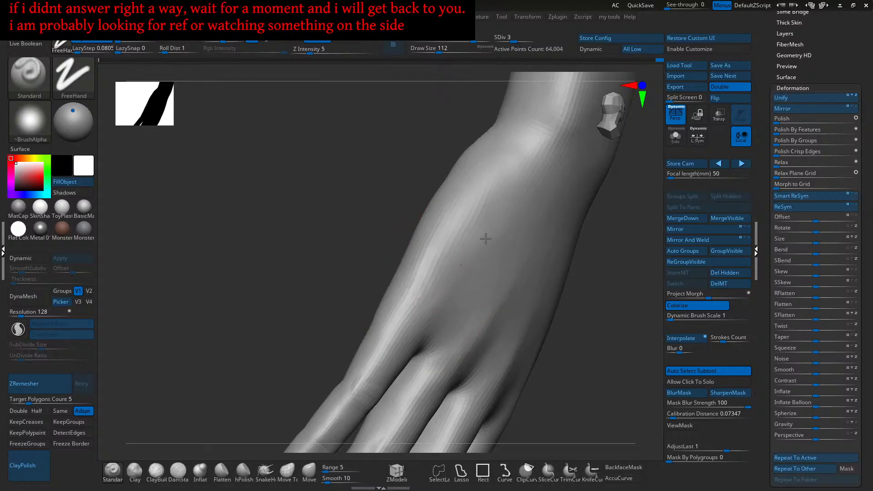
pyautogui.moveTo(468, 259); pyautogui.dragTo(484, 250, button='right')
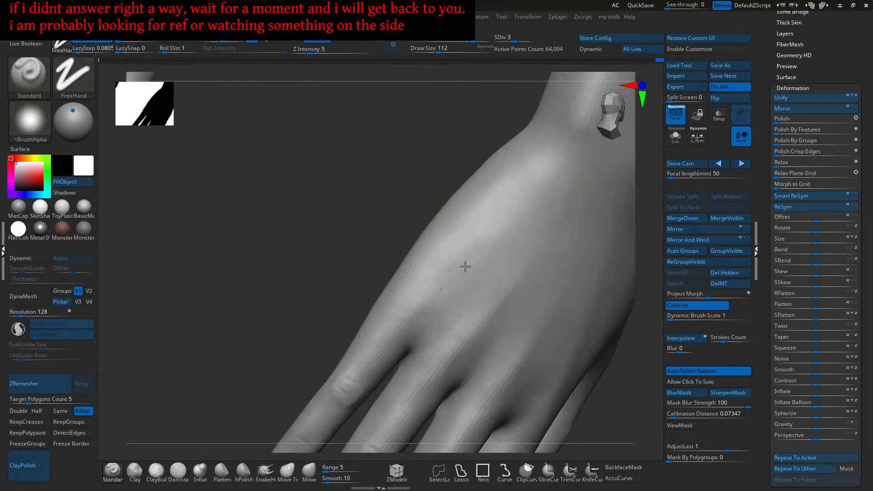
pyautogui.moveTo(508, 219); pyautogui.dragTo(503, 217, button='right')
pyautogui.moveTo(446, 267)
pyautogui.mouseDown(button='right')
pyautogui.moveTo(454, 284)
pyautogui.moveTo(489, 252)
pyautogui.moveTo(472, 266)
pyautogui.mouseUp(button='right')
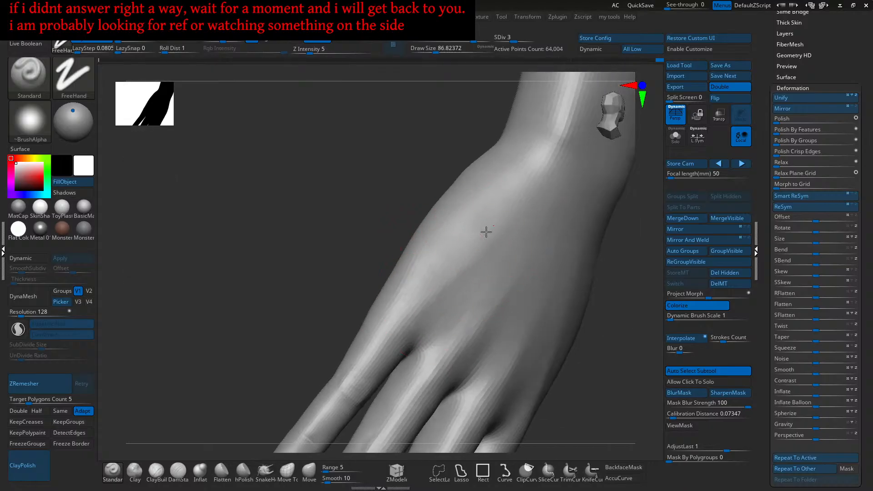
pyautogui.moveTo(386, 359); pyautogui.dragTo(501, 224, button='right')
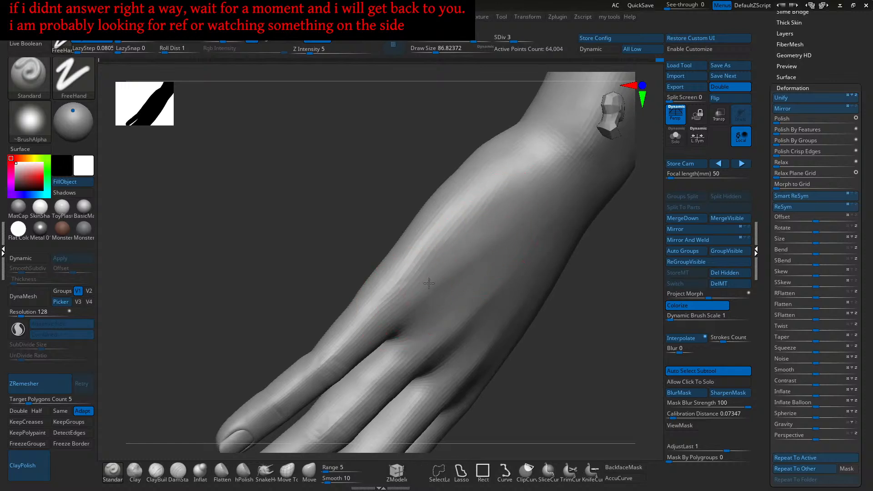
# - Resize the brush to about 120, then 97, while orbiting to inspect the fingers and nail
pyautogui.keyDown('alt'); pyautogui.moveTo(464, 241); pyautogui.dragTo(474, 262, button='right'); pyautogui.keyUp('alt')
pyautogui.press(']')
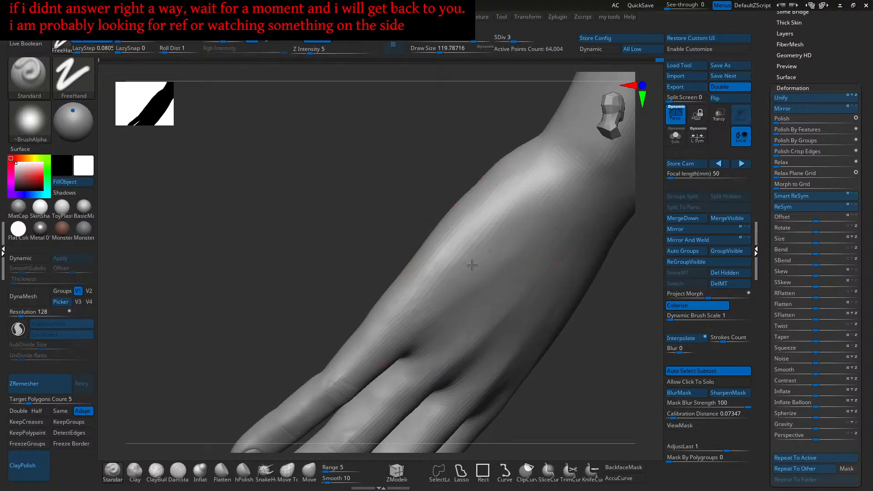
pyautogui.moveTo(470, 238)
pyautogui.keyDown('ctrl'); pyautogui.mouseDown(button='right')
pyautogui.moveTo(477, 272)
pyautogui.moveTo(450, 270)
pyautogui.moveTo(459, 268)
pyautogui.mouseUp(button='right'); pyautogui.keyUp('ctrl')
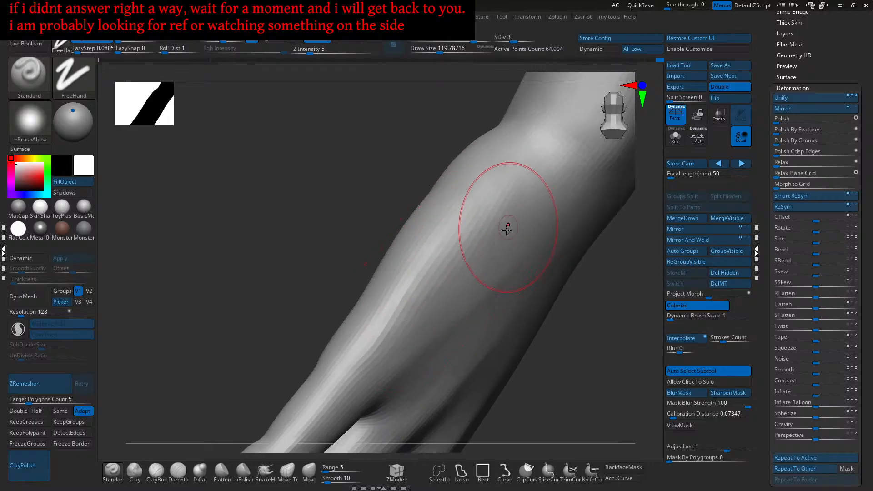
pyautogui.moveTo(478, 257); pyautogui.dragTo(478, 252, button='right')
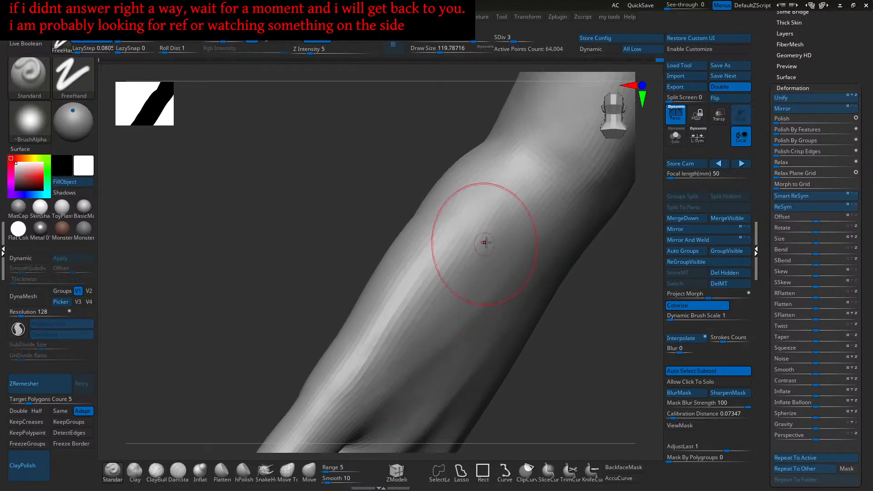
pyautogui.moveTo(426, 296)
pyautogui.mouseDown(button='right')
pyautogui.moveTo(446, 328)
pyautogui.moveTo(432, 321)
pyautogui.moveTo(456, 292)
pyautogui.moveTo(463, 250)
pyautogui.mouseUp(button='right')
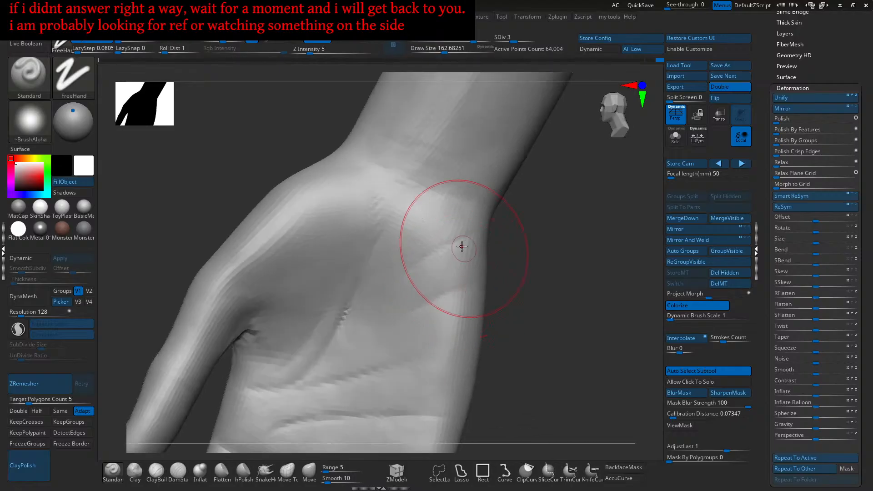
pyautogui.moveTo(467, 334); pyautogui.dragTo(467, 251, button='right')
pyautogui.moveTo(479, 316); pyautogui.dragTo(454, 285, button='right')
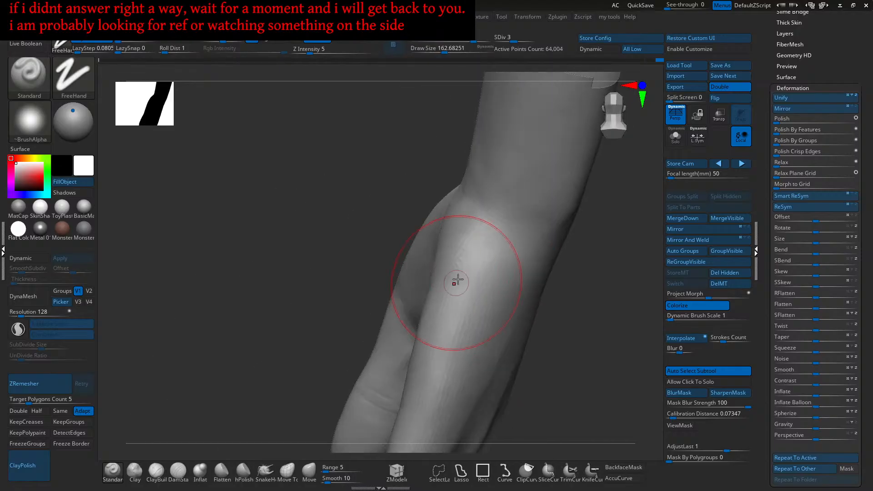
pyautogui.moveTo(440, 359); pyautogui.dragTo(458, 267, button='right')
pyautogui.moveTo(478, 233)
pyautogui.mouseDown(button='right')
pyautogui.moveTo(444, 316)
pyautogui.moveTo(451, 248)
pyautogui.mouseUp(button='right')
pyautogui.moveTo(423, 333)
pyautogui.keyDown('ctrl'); pyautogui.mouseDown(button='right')
pyautogui.moveTo(448, 236)
pyautogui.moveTo(434, 287)
pyautogui.moveTo(465, 236)
pyautogui.mouseUp(button='right'); pyautogui.keyUp('ctrl')
pyautogui.moveTo(480, 272); pyautogui.dragTo(456, 283, button='right')
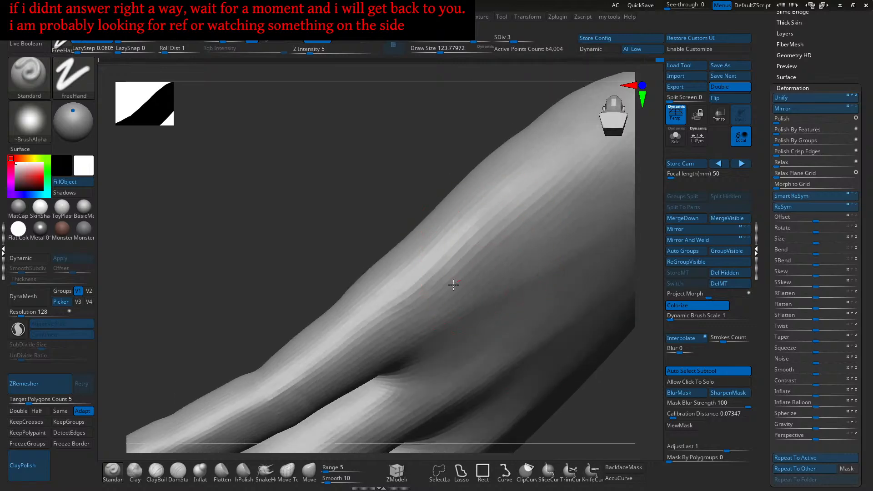
pyautogui.moveTo(395, 330)
pyautogui.mouseDown(button='right')
pyautogui.moveTo(464, 277)
pyautogui.moveTo(434, 295)
pyautogui.mouseUp(button='right')
pyautogui.moveTo(380, 316)
pyautogui.mouseDown(button='right')
pyautogui.moveTo(409, 292)
pyautogui.moveTo(447, 295)
pyautogui.mouseUp(button='right')
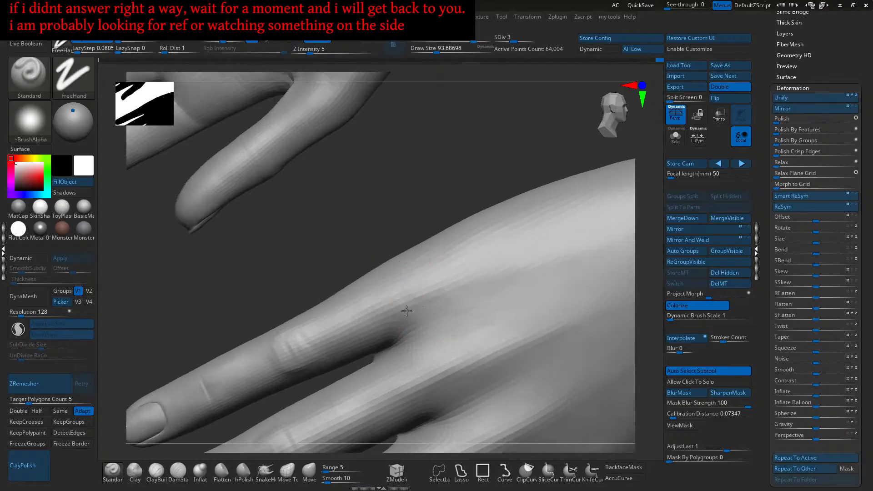
pyautogui.moveTo(407, 318); pyautogui.dragTo(502, 285, button='right')
pyautogui.moveTo(389, 360)
pyautogui.mouseDown(button='right')
pyautogui.moveTo(493, 288)
pyautogui.moveTo(475, 298)
pyautogui.mouseUp(button='right')
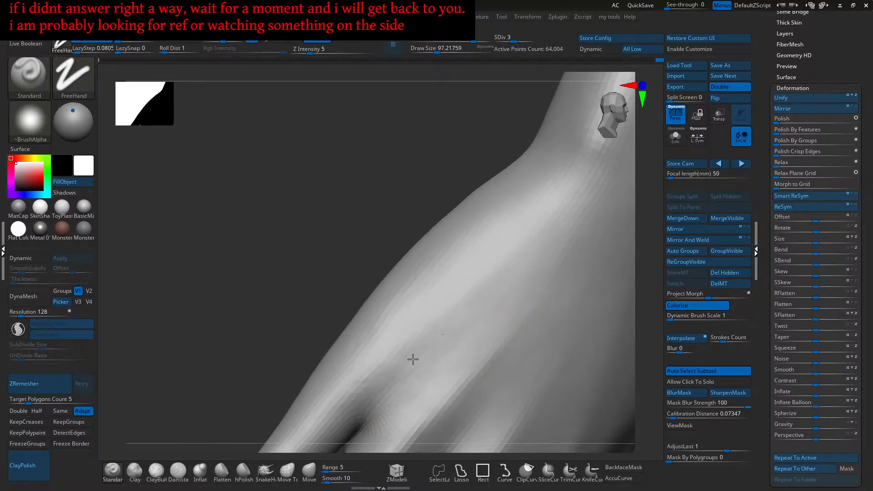
pyautogui.moveTo(490, 285); pyautogui.dragTo(461, 312, button='right')
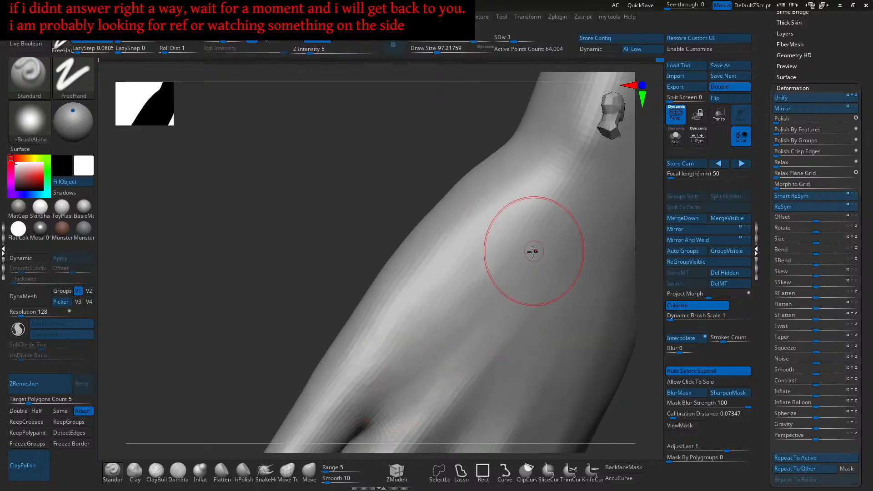
pyautogui.moveTo(416, 343)
pyautogui.mouseDown(button='right')
pyautogui.moveTo(486, 287)
pyautogui.moveTo(361, 350)
pyautogui.mouseUp(button='right')
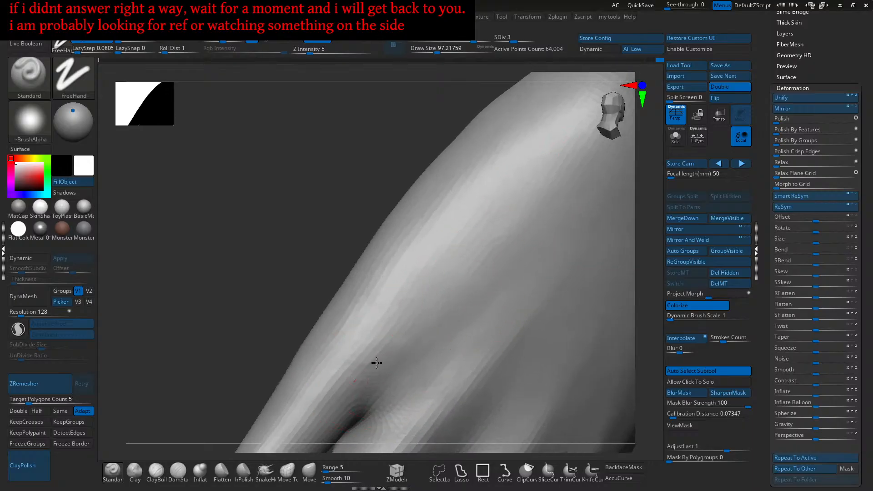
pyautogui.moveTo(479, 271)
pyautogui.mouseDown(button='right')
pyautogui.moveTo(485, 242)
pyautogui.moveTo(462, 292)
pyautogui.mouseUp(button='right')
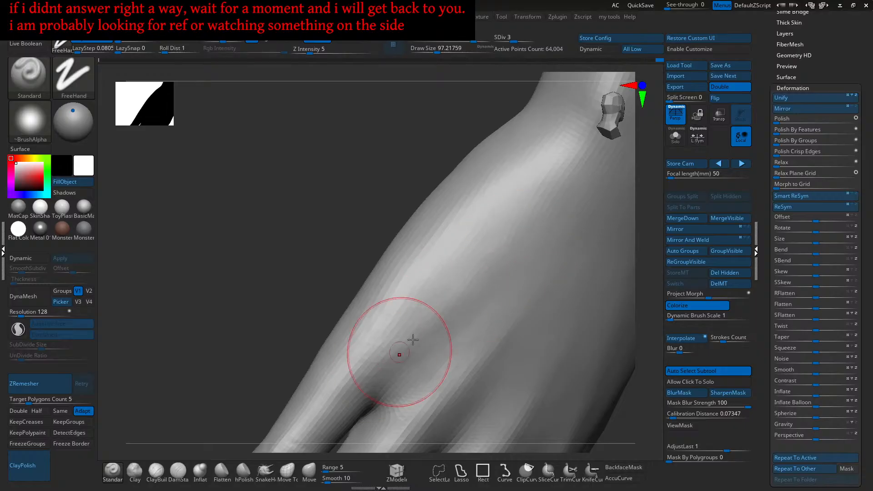
# - Smooth the surface of the hand, shrinking the brush to about 80
pyautogui.press('shift')
pyautogui.keyDown('shift'); pyautogui.moveTo(393, 286); pyautogui.dragTo(512, 234); pyautogui.keyUp('shift')
pyautogui.moveTo(513, 234); pyautogui.dragTo(491, 281, button='right')
pyautogui.moveTo(450, 306); pyautogui.dragTo(444, 258, button='right')
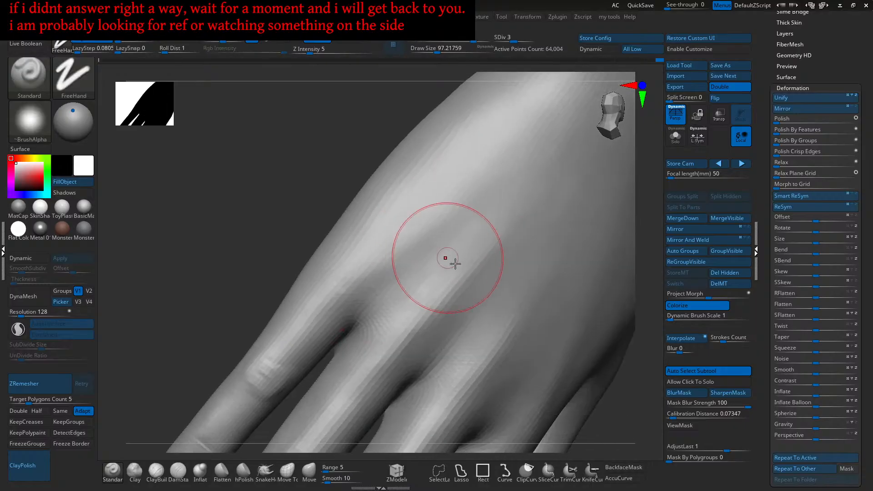
pyautogui.moveTo(546, 200)
pyautogui.mouseDown(button='right')
pyautogui.moveTo(461, 291)
pyautogui.moveTo(510, 221)
pyautogui.mouseUp(button='right')
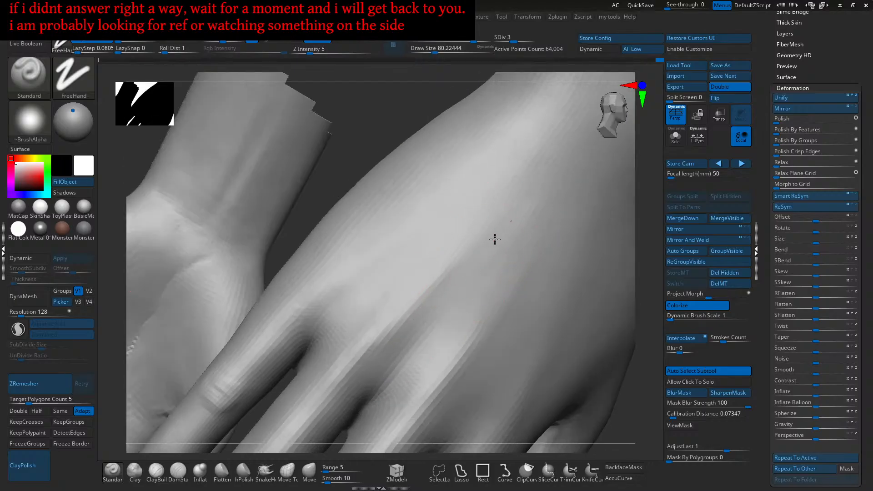
pyautogui.moveTo(498, 272)
pyautogui.mouseDown(button='right')
pyautogui.moveTo(493, 259)
pyautogui.moveTo(471, 259)
pyautogui.moveTo(472, 234)
pyautogui.moveTo(460, 247)
pyautogui.moveTo(501, 214)
pyautogui.mouseUp(button='right')
pyautogui.moveTo(435, 274); pyautogui.dragTo(459, 269, button='right')
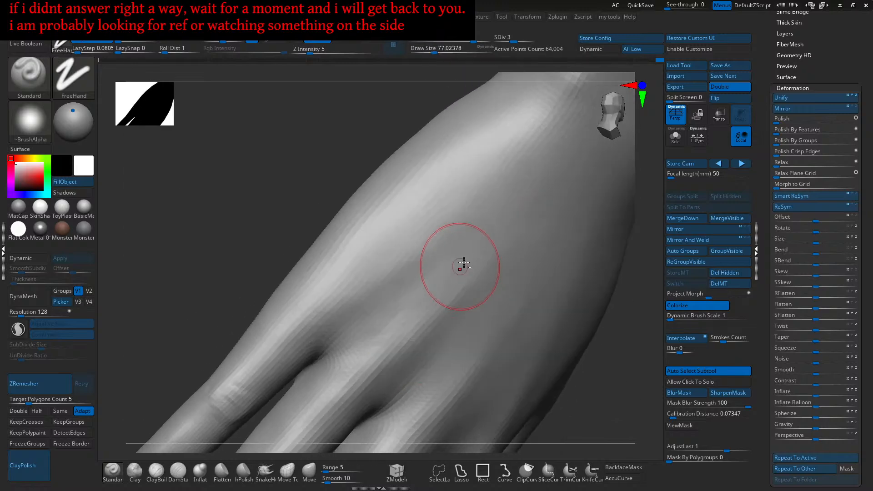
pyautogui.moveTo(425, 296)
pyautogui.mouseDown(button='right')
pyautogui.moveTo(455, 273)
pyautogui.moveTo(483, 195)
pyautogui.moveTo(432, 233)
pyautogui.moveTo(448, 315)
pyautogui.mouseUp(button='right')
# - Sculpt along the groove beside the tendon, then select the Clay brush at intensity 2
pyautogui.press('shift')
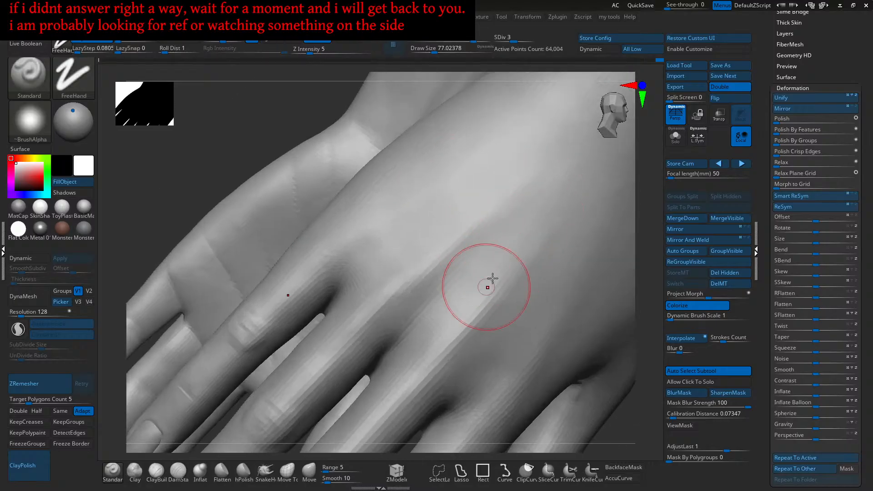
pyautogui.moveTo(498, 293)
pyautogui.mouseDown(button='right')
pyautogui.moveTo(444, 286)
pyautogui.moveTo(493, 253)
pyautogui.mouseUp(button='right')
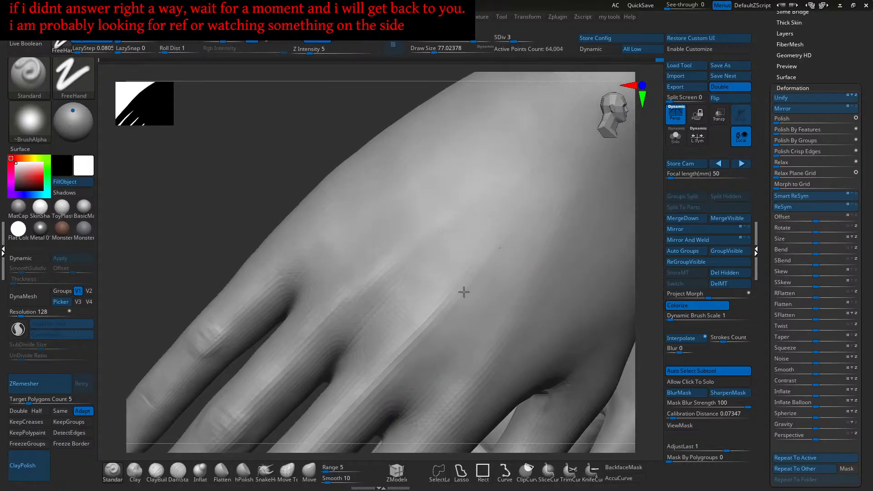
pyautogui.keyDown('alt'); pyautogui.moveTo(477, 278); pyautogui.dragTo(425, 343); pyautogui.keyUp('alt')
pyautogui.moveTo(526, 222); pyautogui.dragTo(513, 247, button='right')
pyautogui.keyDown('alt'); pyautogui.moveTo(506, 226); pyautogui.dragTo(428, 310); pyautogui.keyUp('alt')
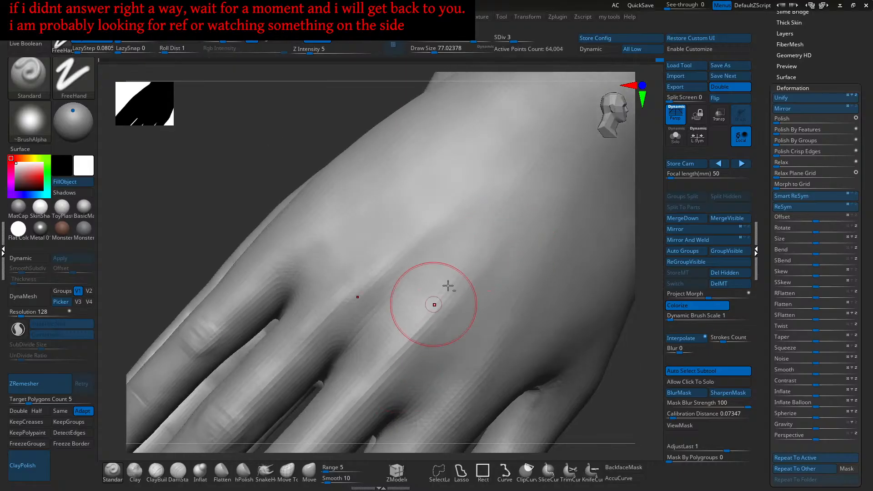
pyautogui.moveTo(486, 242); pyautogui.dragTo(450, 286, button='right')
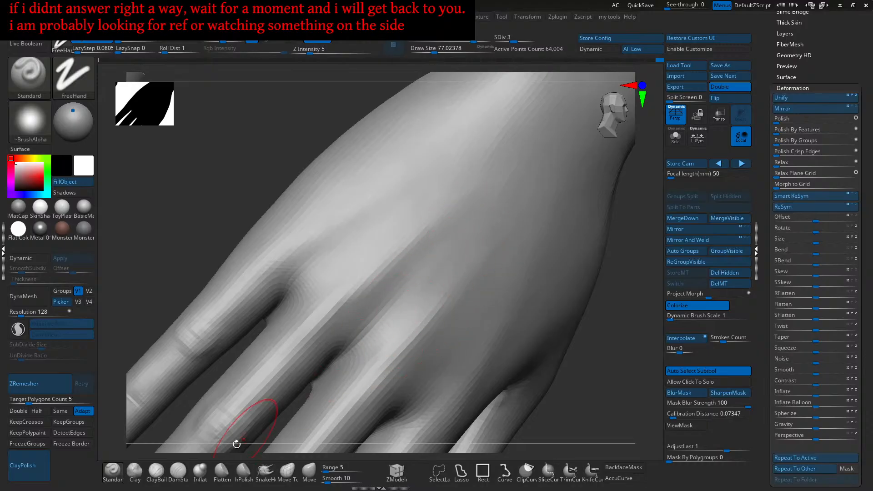
pyautogui.click(135, 471)
# - Zoom in on the finger knuckles and return the mesh to subdivision level 4
pyautogui.moveTo(428, 231); pyautogui.dragTo(452, 253, button='right')
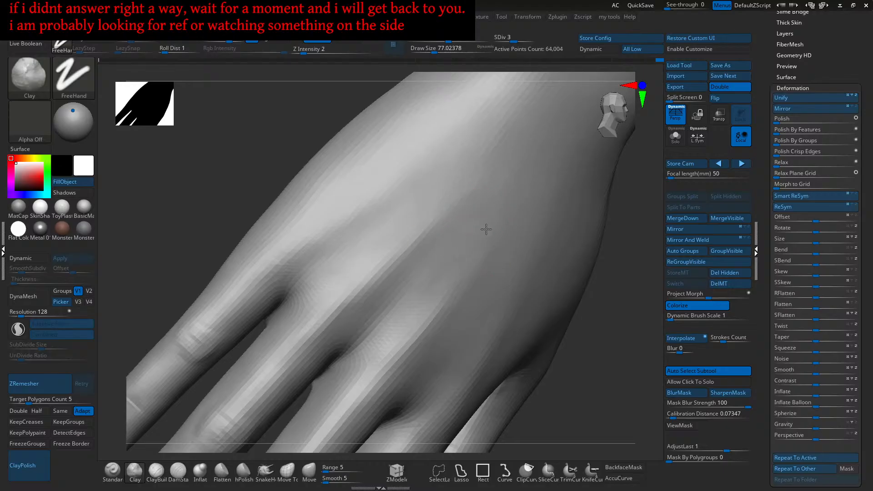
pyautogui.press('f')
pyautogui.keyDown('shift'); pyautogui.moveTo(485, 282); pyautogui.dragTo(395, 289, button='right'); pyautogui.keyUp('shift')
pyautogui.moveTo(379, 218)
pyautogui.keyDown('ctrl'); pyautogui.mouseDown(button='right')
pyautogui.moveTo(380, 253)
pyautogui.moveTo(443, 237)
pyautogui.moveTo(431, 225)
pyautogui.moveTo(446, 282)
pyautogui.moveTo(471, 313)
pyautogui.mouseUp(button='right'); pyautogui.keyUp('ctrl')
pyautogui.moveTo(471, 313)
pyautogui.keyDown('alt'); pyautogui.mouseDown(button='right')
pyautogui.moveTo(425, 284)
pyautogui.moveTo(427, 316)
pyautogui.moveTo(423, 306)
pyautogui.moveTo(468, 277)
pyautogui.moveTo(423, 273)
pyautogui.moveTo(437, 285)
pyautogui.mouseUp(button='right'); pyautogui.keyUp('alt')
pyautogui.press('d')
pyautogui.press('d')
pyautogui.hotkey('shift', 'd')
pyautogui.keyDown('ctrl'); pyautogui.moveTo(427, 253); pyautogui.dragTo(408, 275, button='right'); pyautogui.keyUp('ctrl')
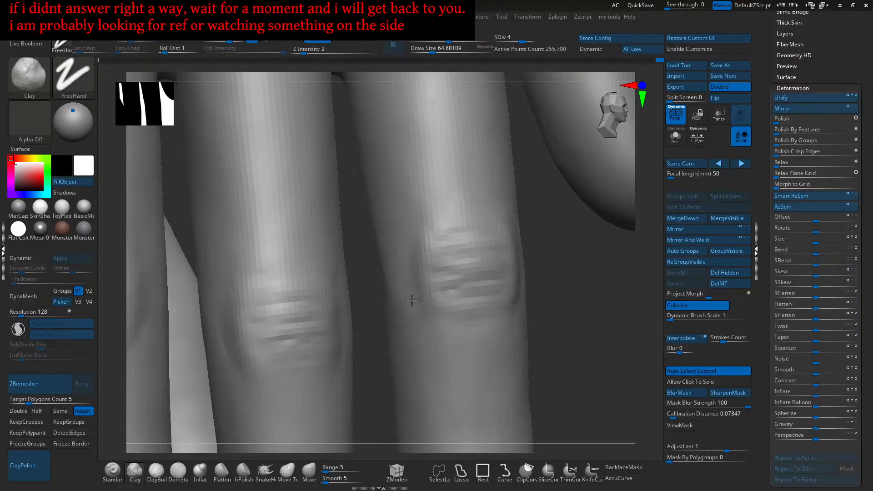
pyautogui.moveTo(415, 310); pyautogui.dragTo(404, 275, button='right')
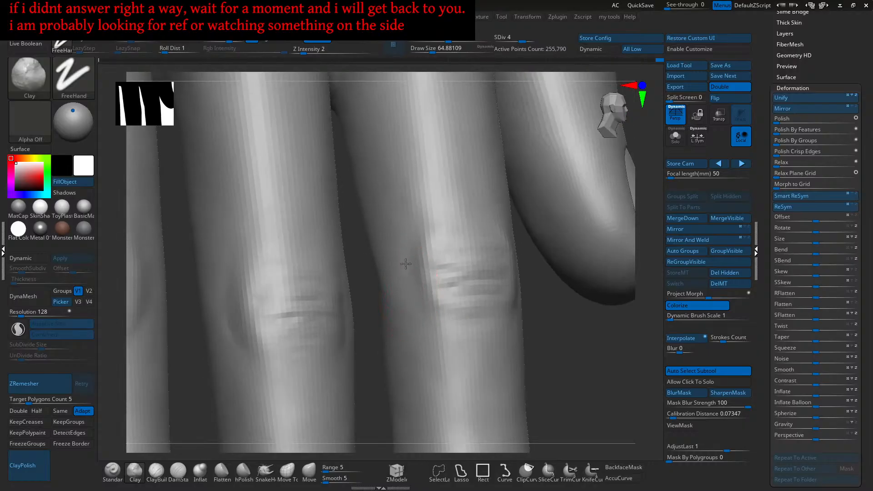
# - Build up clay creases beside and across the finger knuckles with the Clay brush
pyautogui.moveTo(398, 285); pyautogui.dragTo(402, 278)
pyautogui.moveTo(420, 319); pyautogui.dragTo(405, 276)
pyautogui.moveTo(405, 277); pyautogui.dragTo(359, 266, button='right')
pyautogui.moveTo(440, 258); pyautogui.dragTo(441, 290, button='right')
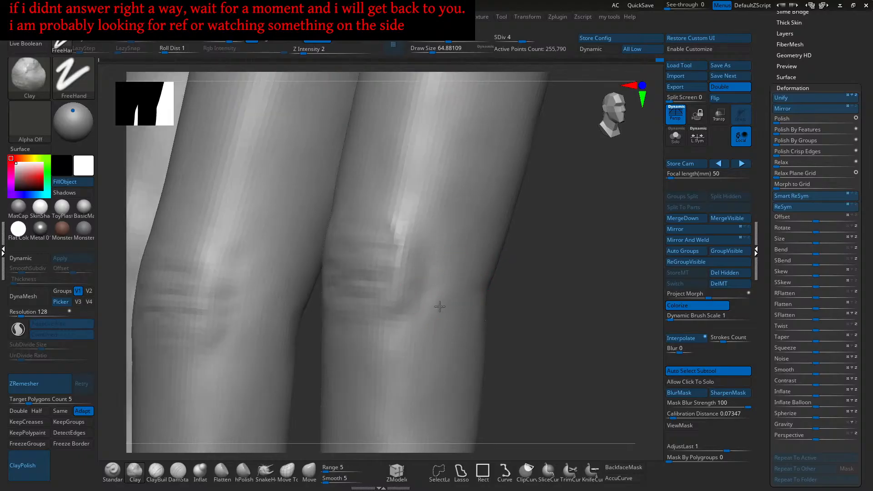
pyautogui.moveTo(446, 310); pyautogui.dragTo(420, 329)
pyautogui.moveTo(421, 325); pyautogui.dragTo(441, 283, button='right')
pyautogui.moveTo(441, 284); pyautogui.dragTo(430, 275)
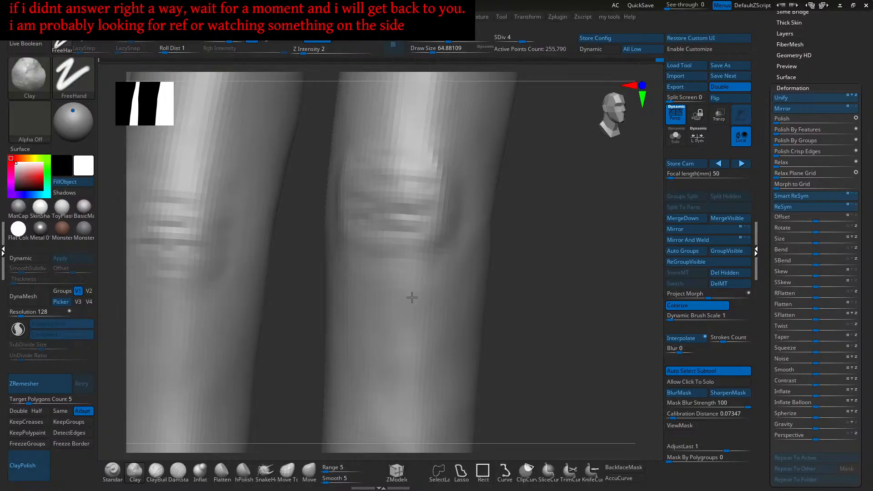
# - Orbit around the fingers to inspect the new knuckle creases from several angles
pyautogui.moveTo(416, 299)
pyautogui.mouseDown(button='right')
pyautogui.moveTo(431, 283)
pyautogui.moveTo(399, 296)
pyautogui.moveTo(398, 282)
pyautogui.moveTo(409, 282)
pyautogui.mouseUp(button='right')
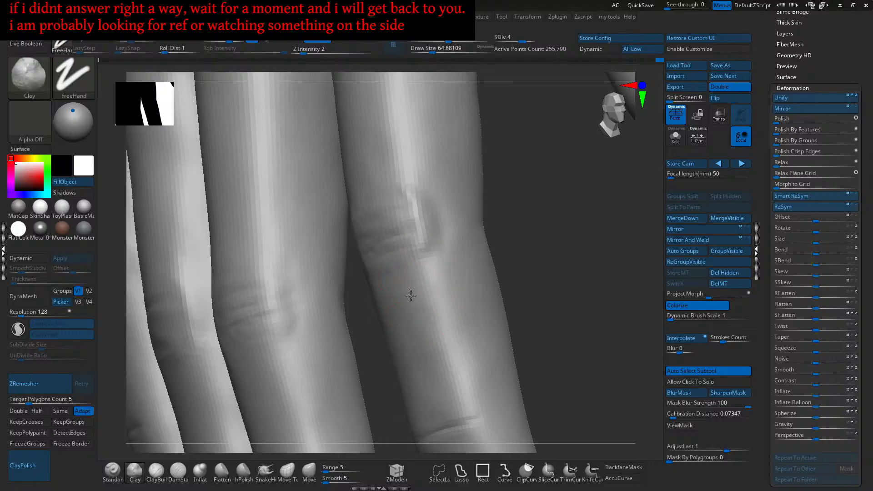
pyautogui.moveTo(434, 312)
pyautogui.mouseDown(button='right')
pyautogui.moveTo(438, 263)
pyautogui.moveTo(424, 270)
pyautogui.moveTo(415, 259)
pyautogui.moveTo(432, 289)
pyautogui.moveTo(449, 254)
pyautogui.mouseUp(button='right')
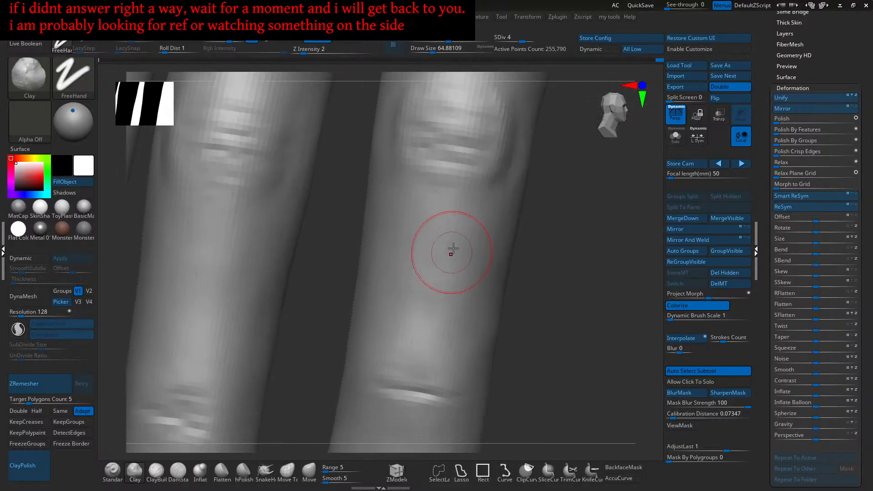
pyautogui.moveTo(440, 288)
pyautogui.mouseDown(button='right')
pyautogui.moveTo(444, 250)
pyautogui.moveTo(444, 273)
pyautogui.moveTo(424, 284)
pyautogui.moveTo(415, 250)
pyautogui.mouseUp(button='right')
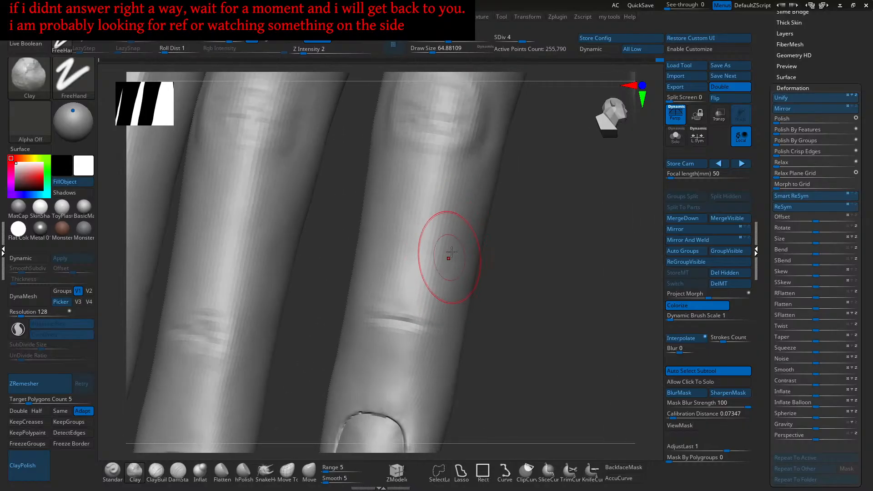
pyautogui.moveTo(459, 227)
pyautogui.mouseDown(button='right')
pyautogui.moveTo(457, 278)
pyautogui.moveTo(454, 243)
pyautogui.mouseUp(button='right')
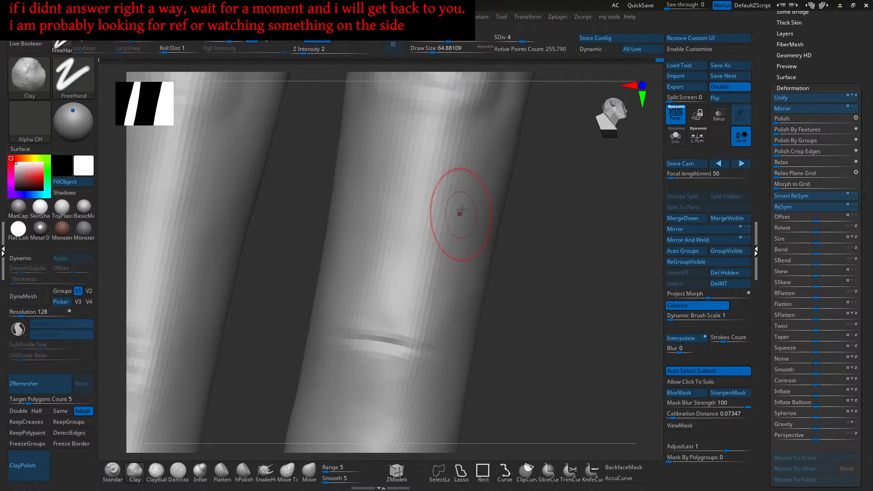
pyautogui.moveTo(464, 183); pyautogui.dragTo(460, 236, button='right')
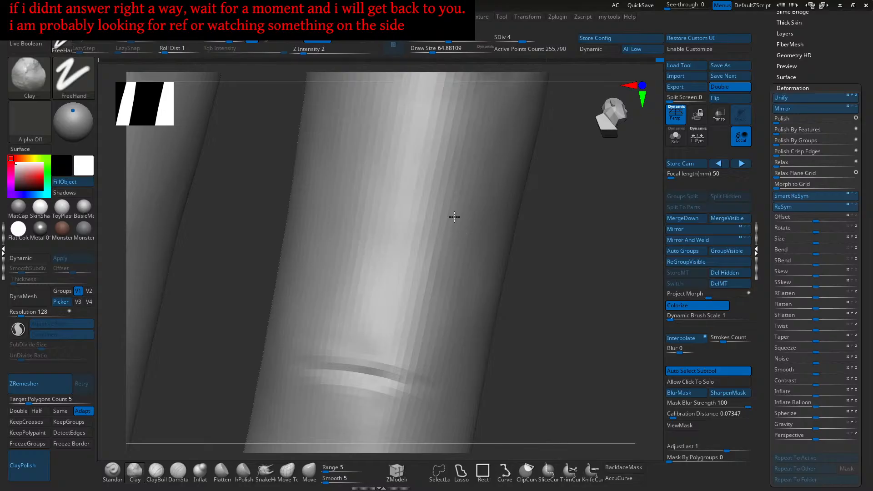
pyautogui.moveTo(451, 263)
pyautogui.mouseDown(button='right')
pyautogui.moveTo(463, 235)
pyautogui.moveTo(432, 226)
pyautogui.moveTo(444, 261)
pyautogui.moveTo(491, 245)
pyautogui.moveTo(464, 238)
pyautogui.moveTo(473, 201)
pyautogui.moveTo(493, 233)
pyautogui.moveTo(467, 273)
pyautogui.moveTo(438, 272)
pyautogui.moveTo(447, 263)
pyautogui.mouseUp(button='right')
pyautogui.click(112, 470)
# - Resize the Standard brush to 64.88 and orbit to bring the knuckle creases into view
pyautogui.press('[')
pyautogui.moveTo(440, 232); pyautogui.dragTo(446, 278, button='right')
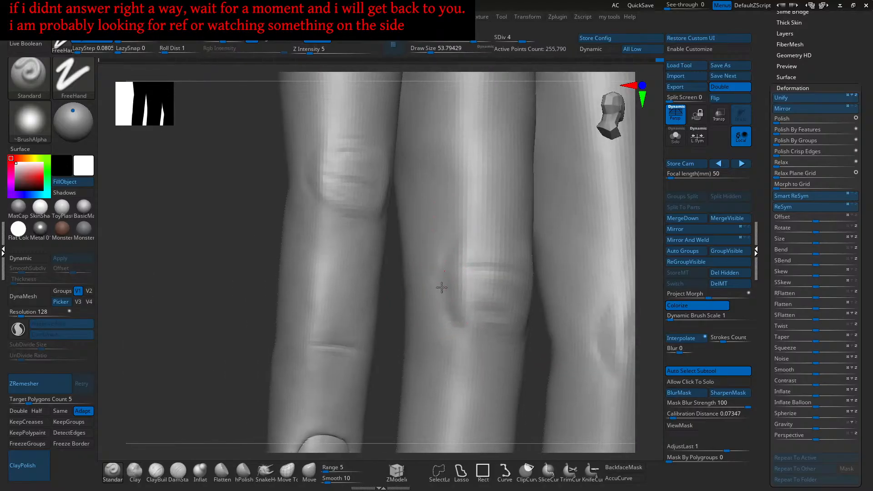
pyautogui.moveTo(481, 237)
pyautogui.mouseDown(button='right')
pyautogui.moveTo(463, 243)
pyautogui.moveTo(483, 252)
pyautogui.moveTo(487, 279)
pyautogui.mouseUp(button='right')
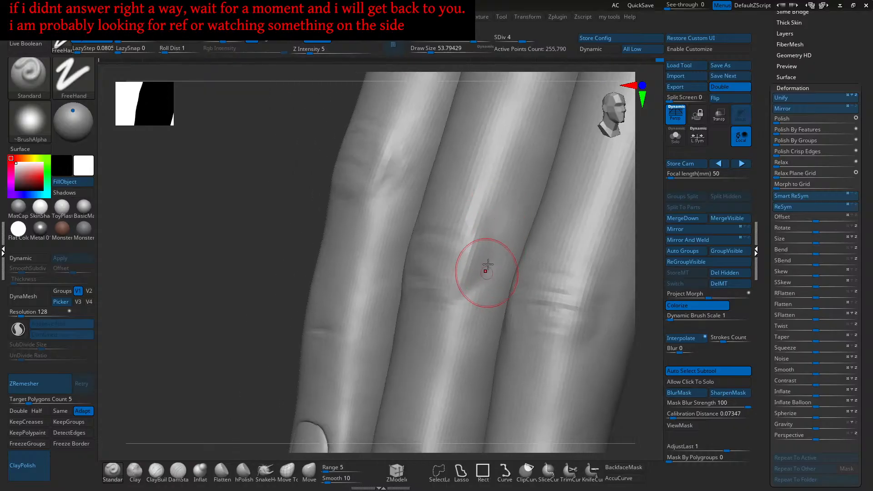
pyautogui.moveTo(491, 234); pyautogui.dragTo(484, 257, button='right')
pyautogui.press('s')
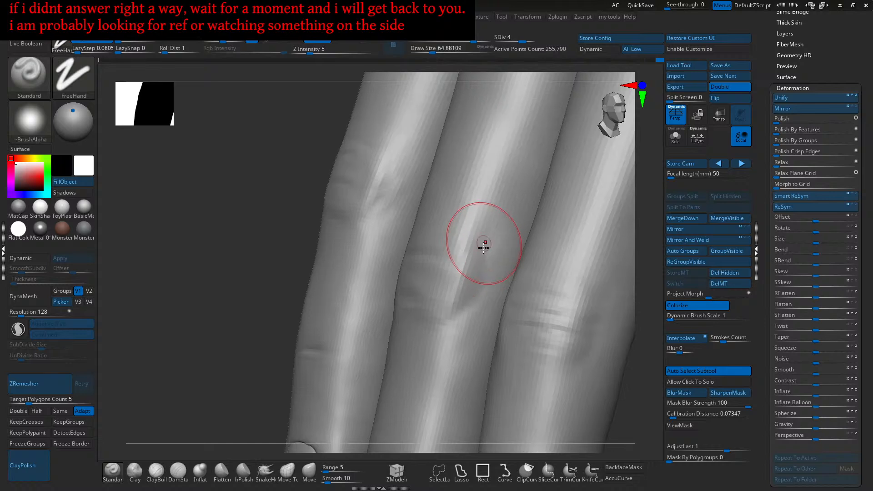
pyautogui.moveTo(468, 195)
pyautogui.mouseDown(button='right')
pyautogui.moveTo(471, 241)
pyautogui.moveTo(480, 243)
pyautogui.mouseUp(button='right')
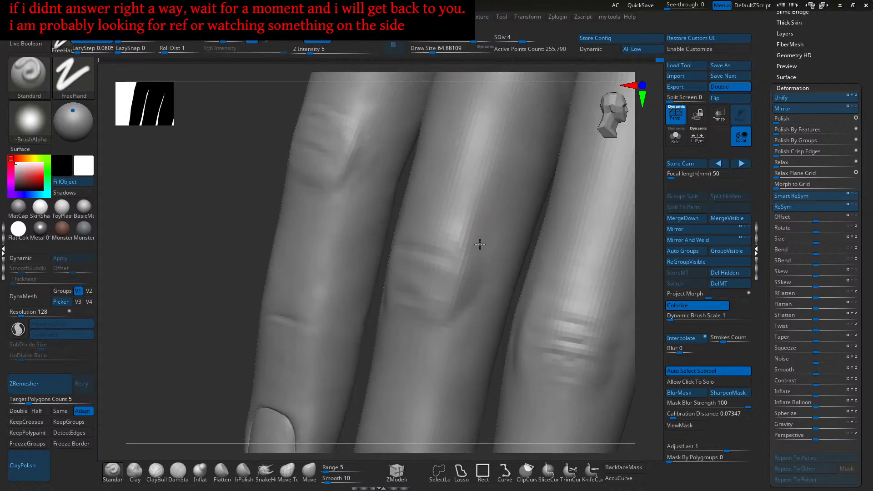
pyautogui.moveTo(473, 213); pyautogui.dragTo(482, 235, button='right')
pyautogui.moveTo(468, 195); pyautogui.dragTo(464, 249, button='right')
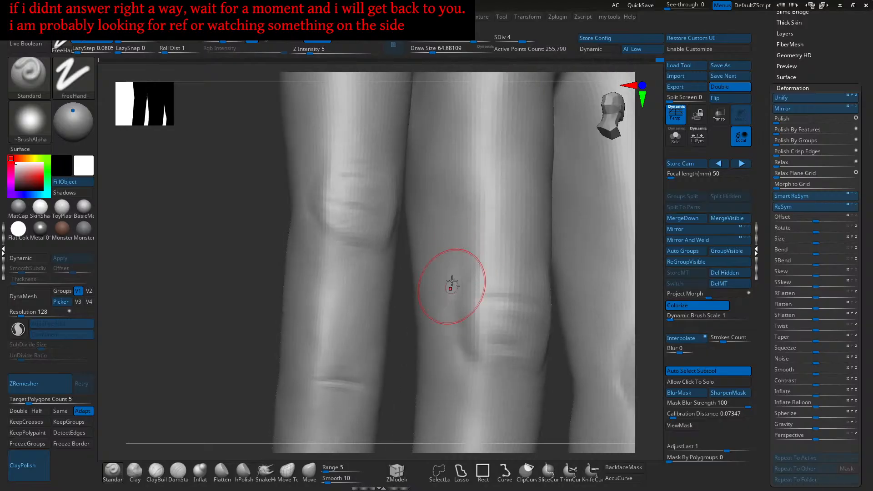
pyautogui.moveTo(450, 292); pyautogui.dragTo(460, 301, button='right')
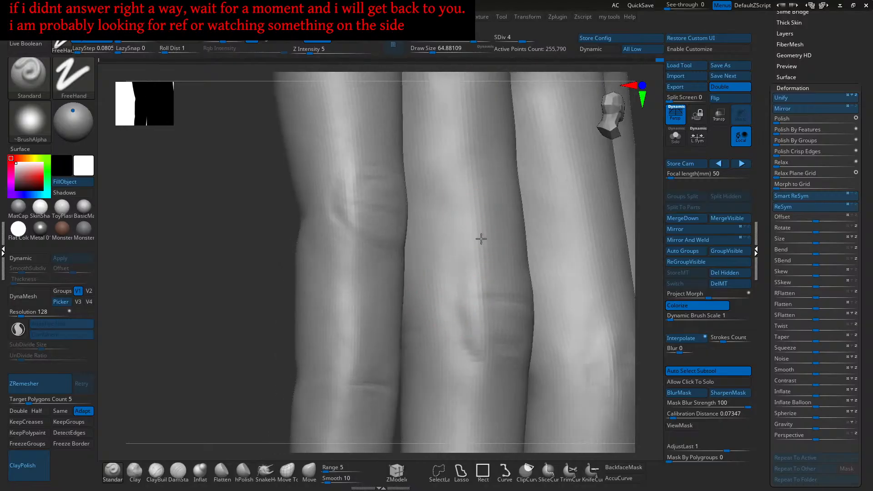
pyautogui.moveTo(483, 231); pyautogui.dragTo(480, 266, button='right')
pyautogui.moveTo(530, 249); pyautogui.dragTo(485, 274, button='right')
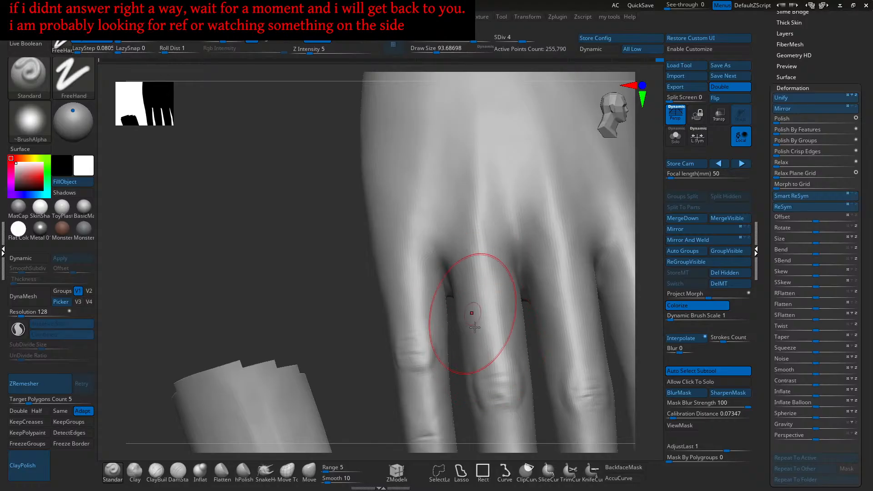
# - Carve a groove beside the knuckle, then zoom out to the whole hand
pyautogui.moveTo(489, 285); pyautogui.dragTo(493, 277, button='right')
pyautogui.moveTo(504, 329)
pyautogui.keyDown('alt'); pyautogui.mouseDown(button='right')
pyautogui.moveTo(499, 261)
pyautogui.moveTo(511, 227)
pyautogui.mouseUp(button='right'); pyautogui.keyUp('alt')
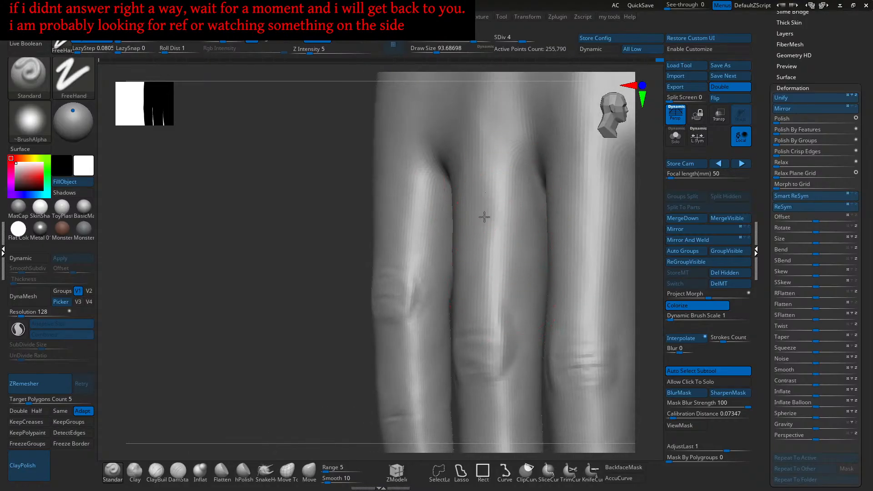
pyautogui.press('f')
pyautogui.moveTo(497, 228)
pyautogui.mouseDown(button='right')
pyautogui.moveTo(502, 249)
pyautogui.moveTo(473, 308)
pyautogui.moveTo(477, 257)
pyautogui.moveTo(470, 259)
pyautogui.moveTo(478, 269)
pyautogui.moveTo(481, 253)
pyautogui.moveTo(516, 271)
pyautogui.moveTo(526, 250)
pyautogui.mouseUp(button='right')
pyautogui.keyDown('alt'); pyautogui.moveTo(524, 268); pyautogui.dragTo(489, 294); pyautogui.keyUp('alt')
pyautogui.moveTo(489, 294)
pyautogui.mouseDown(button='right')
pyautogui.moveTo(499, 270)
pyautogui.moveTo(480, 251)
pyautogui.moveTo(499, 259)
pyautogui.moveTo(494, 242)
pyautogui.moveTo(484, 251)
pyautogui.moveTo(481, 236)
pyautogui.mouseUp(button='right')
pyautogui.moveTo(481, 236); pyautogui.dragTo(509, 229)
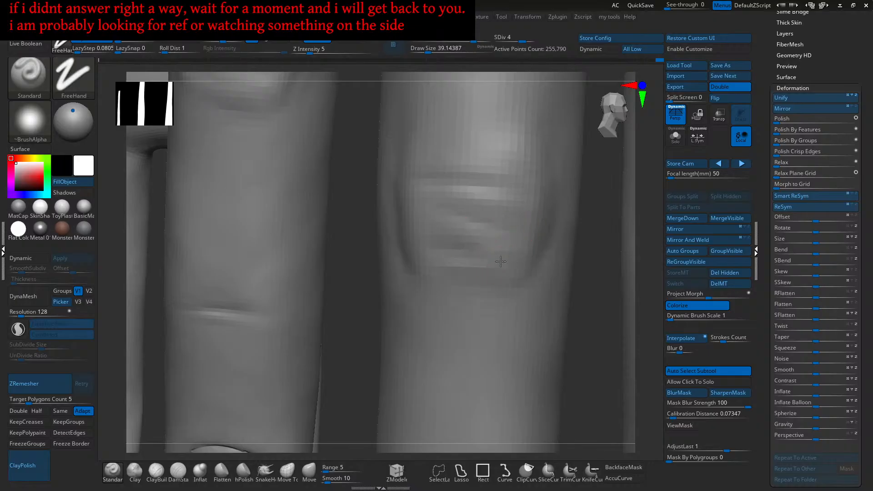
pyautogui.moveTo(543, 267)
pyautogui.keyDown('ctrl'); pyautogui.mouseDown(button='right')
pyautogui.moveTo(522, 264)
pyautogui.moveTo(528, 222)
pyautogui.moveTo(516, 266)
pyautogui.moveTo(461, 285)
pyautogui.mouseUp(button='right'); pyautogui.keyUp('ctrl')
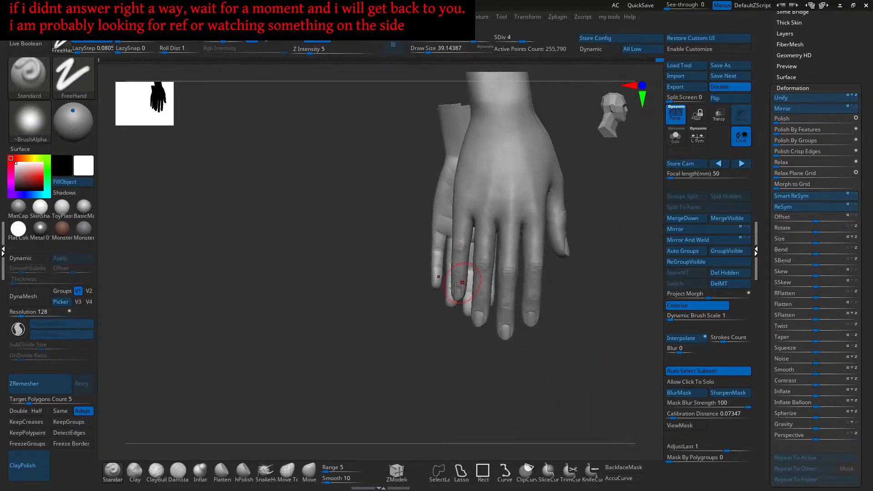
# - Unhide the body and thigh, then scroll the Tool palette back to the top
pyautogui.keyDown('ctrl'); pyautogui.keyDown('shift'); pyautogui.click(375, 316); pyautogui.keyUp('shift'); pyautogui.keyUp('ctrl')
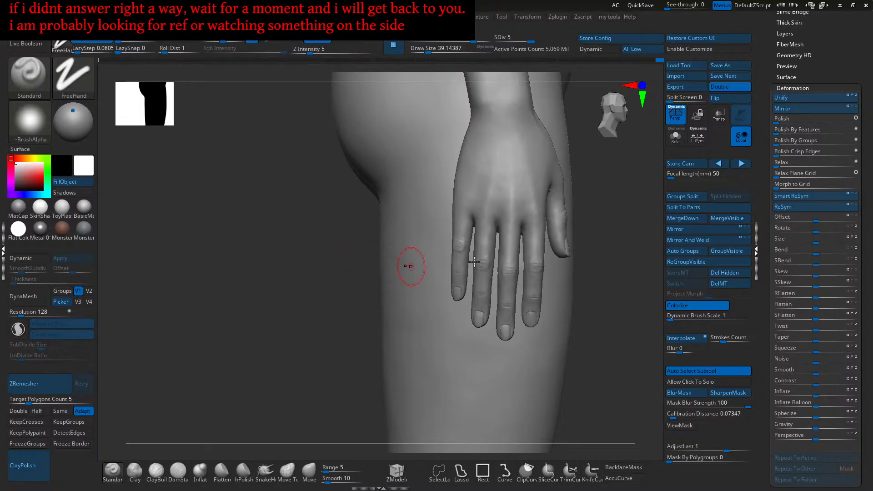
pyautogui.moveTo(837, 48); pyautogui.dragTo(817, 24)
pyautogui.moveTo(804, 484); pyautogui.dragTo(805, 362)
pyautogui.moveTo(829, 407); pyautogui.dragTo(829, 352)
pyautogui.moveTo(837, 292); pyautogui.dragTo(818, 405)
# - Turn off recording on the face fix 4 layer and divide the mesh to level 6
pyautogui.click(790, 256)
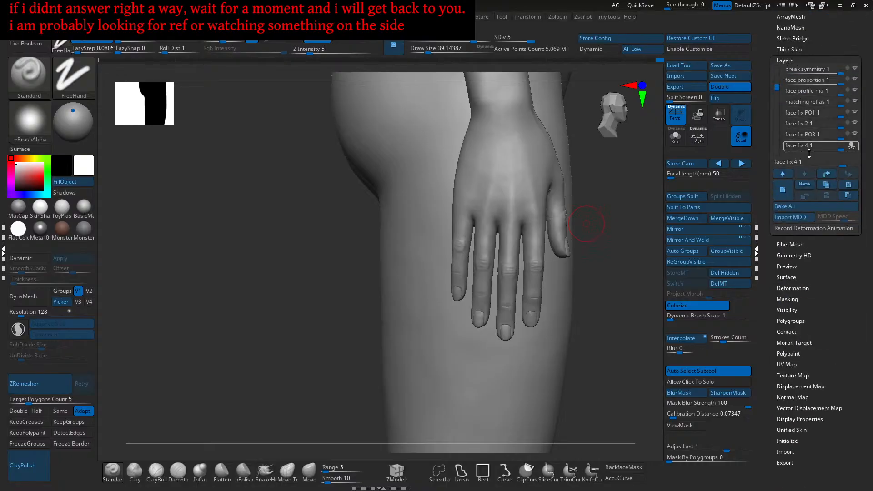
pyautogui.click(853, 145)
pyautogui.press('ctrl')
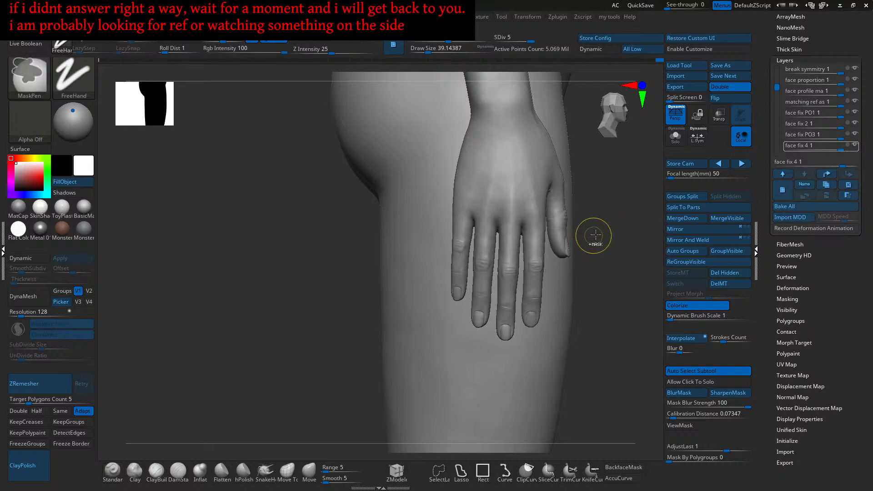
pyautogui.hotkey('ctrl', 'd')
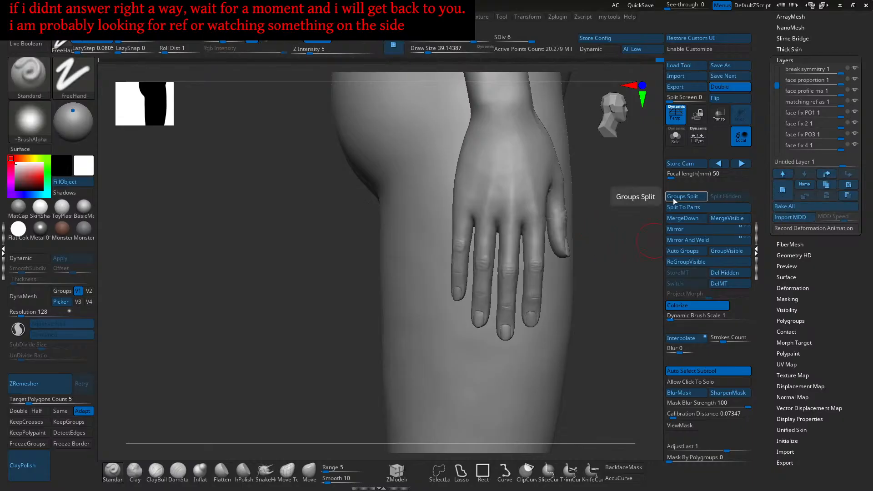
# - Name the new sculpt layer for fixing the body and head, then drop to subdivision level 1
pyautogui.moveTo(775, 89); pyautogui.dragTo(776, 111)
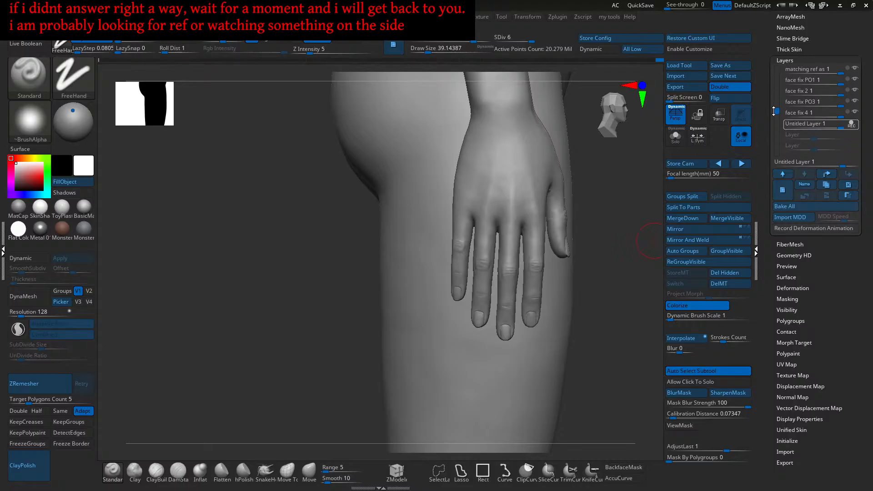
pyautogui.click(804, 184)
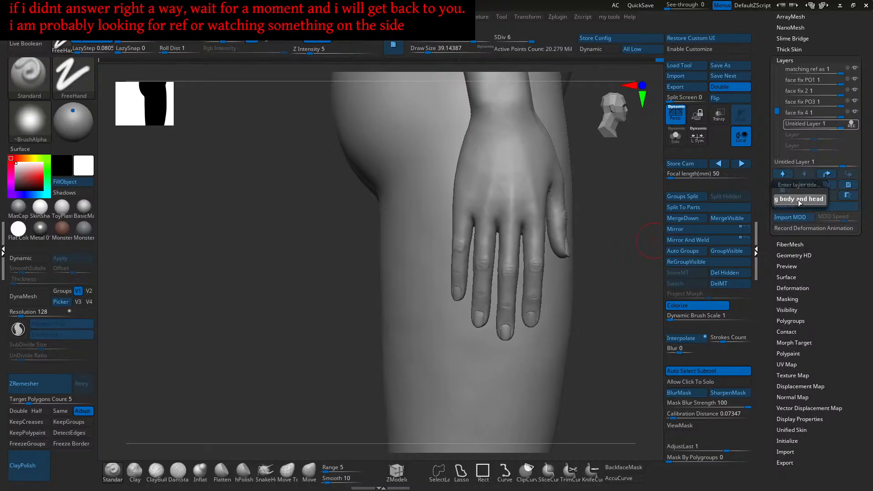
pyautogui.press('Return')
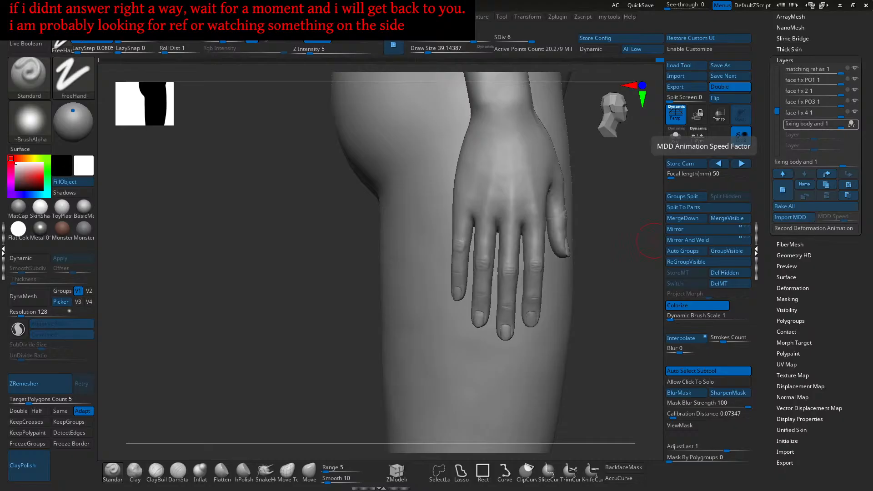
pyautogui.moveTo(524, 40); pyautogui.dragTo(485, 37)
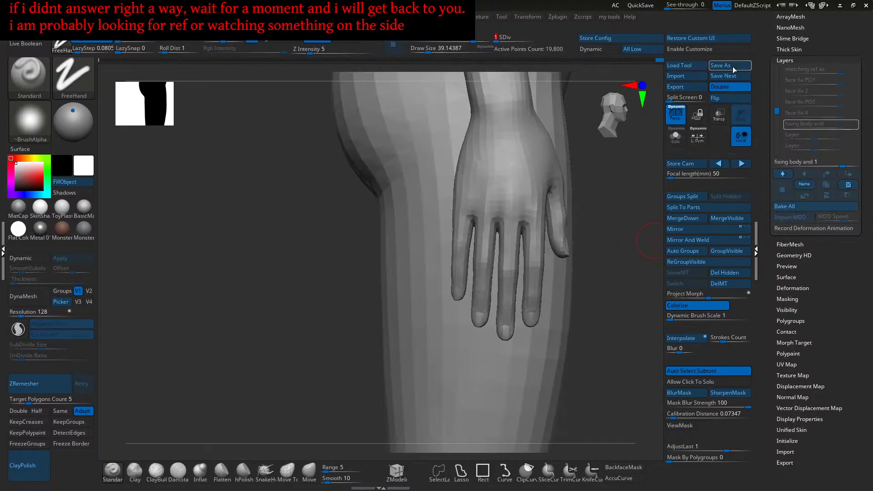